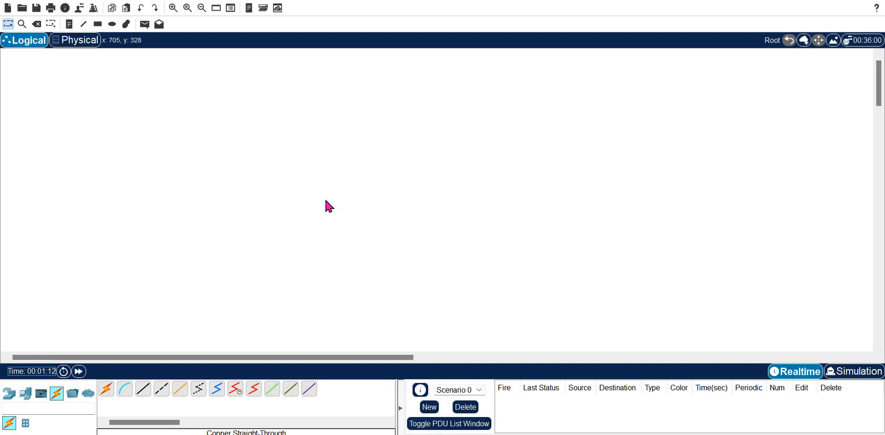
Place four PCs in a square arrangement on the empty logical workspace.
{"action": "left_click", "coordinate": [27, 393]}
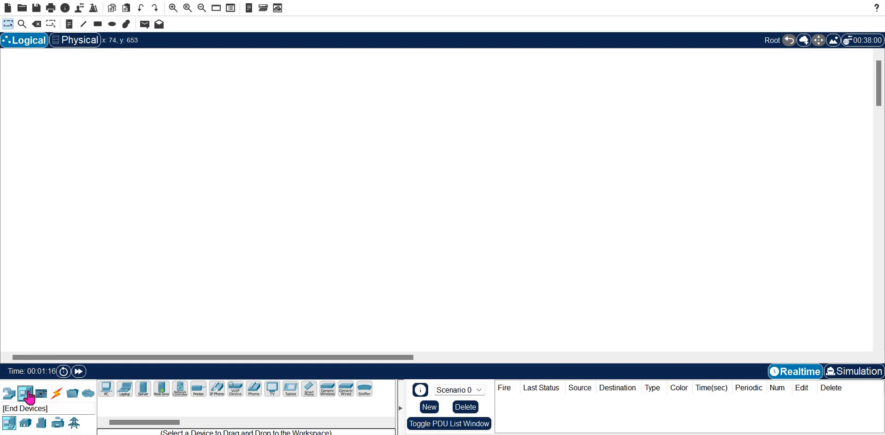
{"action": "left_click", "coordinate": [106, 391]}
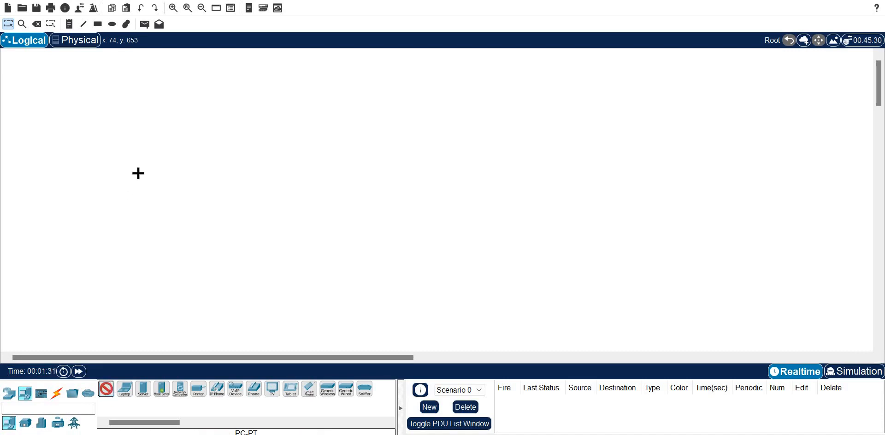
{"action": "left_click", "coordinate": [146, 134]}
{"action": "left_click", "coordinate": [281, 132]}
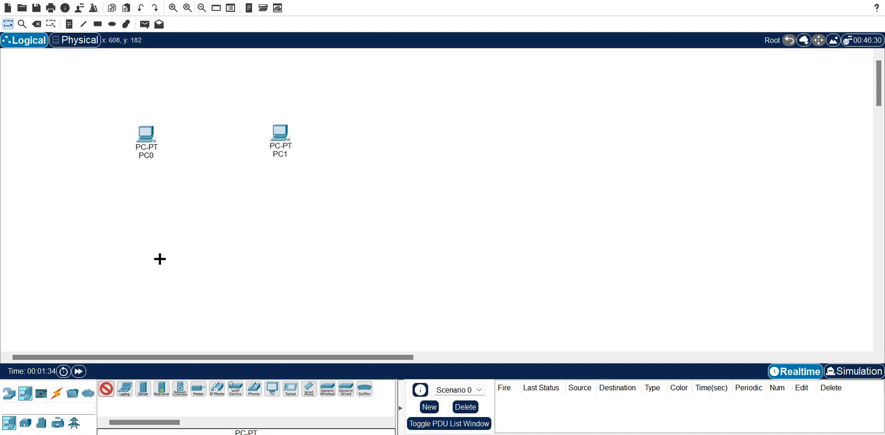
{"action": "left_click", "coordinate": [148, 262]}
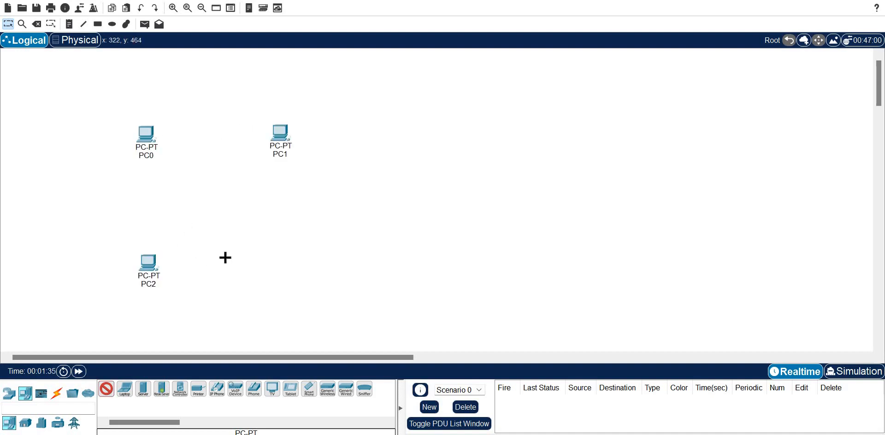
{"action": "left_click", "coordinate": [287, 271]}
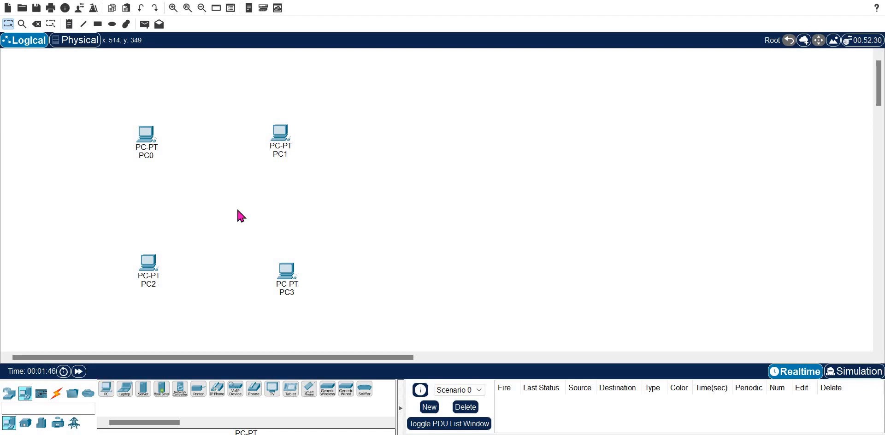
Place a 2960 switch in the middle of the four PCs.
{"action": "left_click", "coordinate": [9, 393]}
{"action": "left_click", "coordinate": [27, 425]}
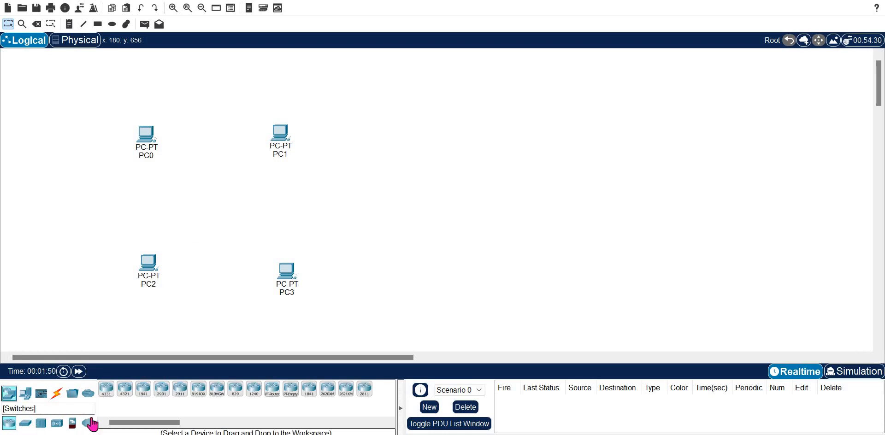
{"action": "left_click", "coordinate": [107, 389]}
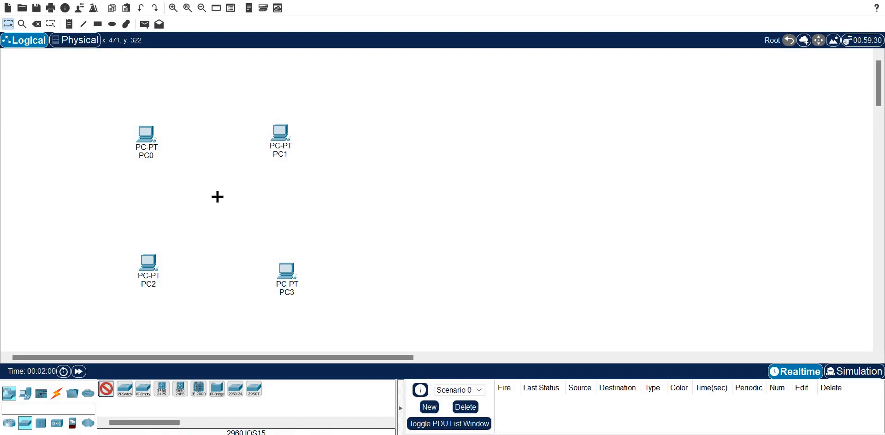
{"action": "left_click", "coordinate": [218, 196]}
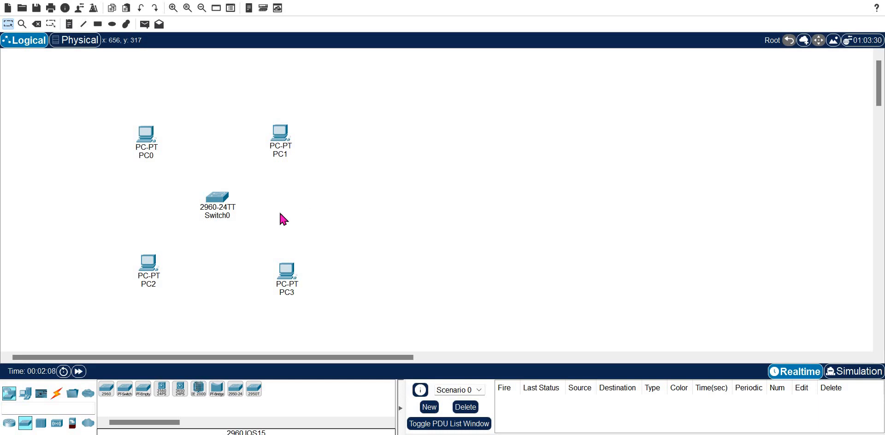
Cable PC0, PC1, PC3 and PC2 to Switch0 using the automatically chosen connection type.
{"action": "left_click", "coordinate": [57, 394]}
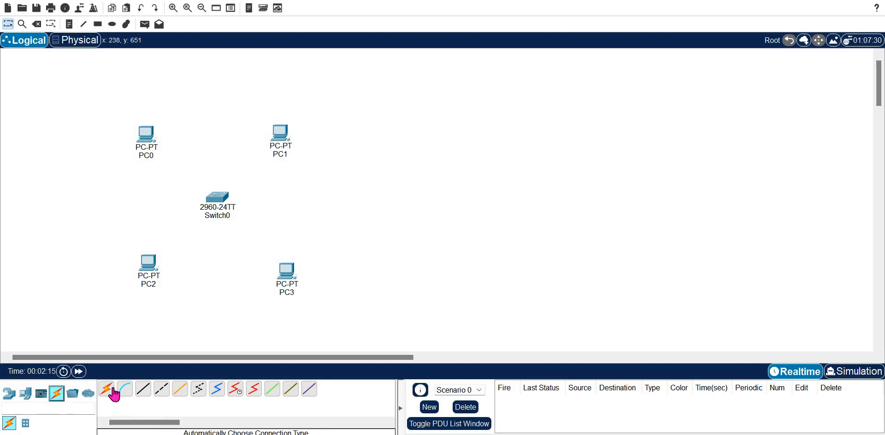
{"action": "left_click", "coordinate": [107, 390]}
{"action": "left_click", "coordinate": [147, 138]}
{"action": "left_click", "coordinate": [217, 197]}
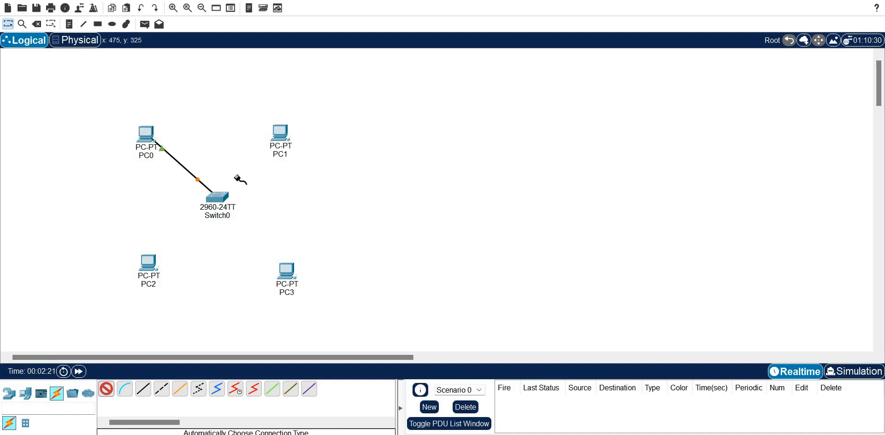
{"action": "left_click", "coordinate": [280, 134]}
{"action": "left_click", "coordinate": [221, 198]}
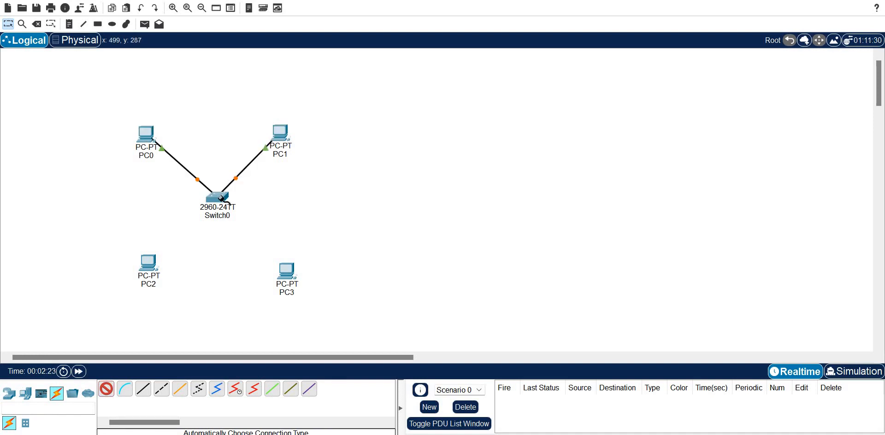
{"action": "left_click", "coordinate": [287, 271]}
{"action": "left_click", "coordinate": [221, 199]}
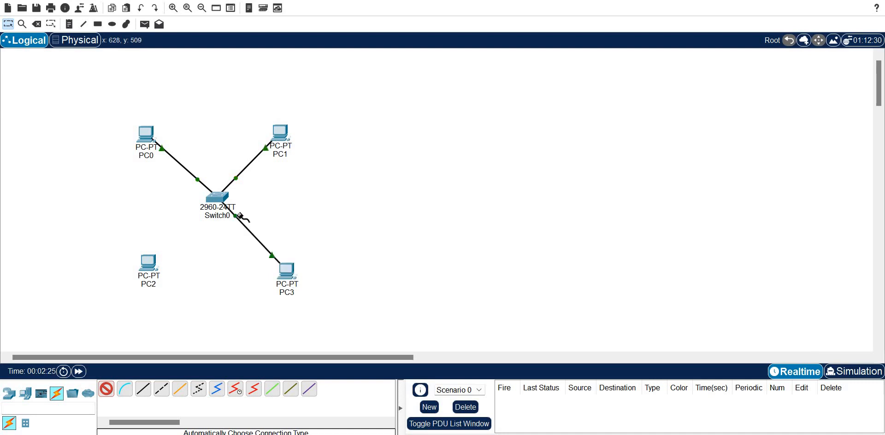
{"action": "left_click", "coordinate": [146, 265]}
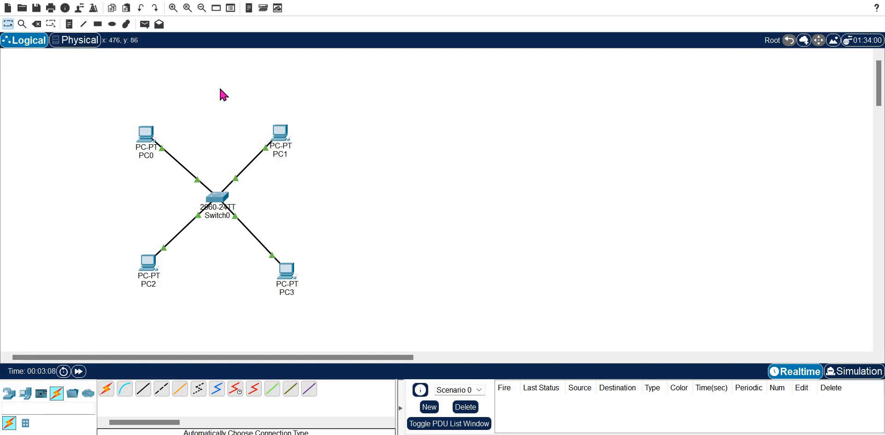
Give PC0 the static IPv4 address 192.168.1.1 with subnet mask 255.255.255.0 and close its configuration.
{"action": "left_click", "coordinate": [143, 141]}
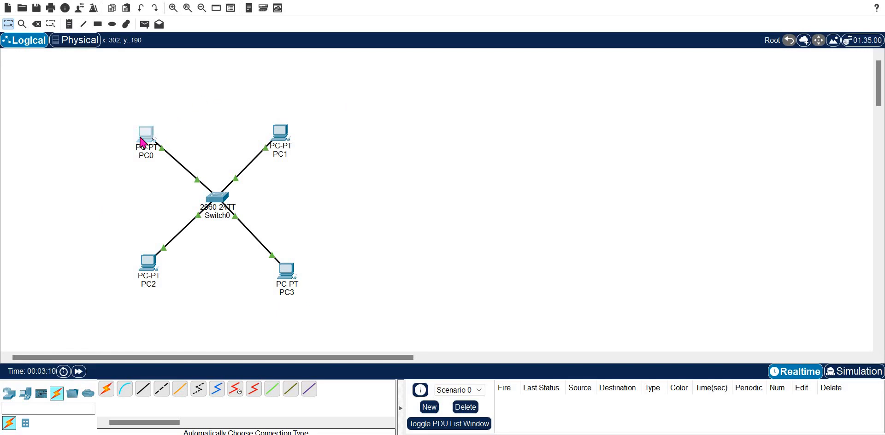
{"action": "left_click", "coordinate": [296, 6]}
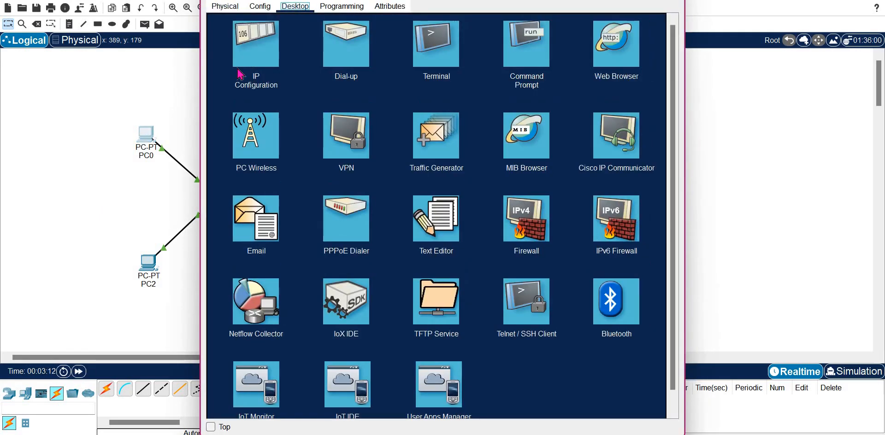
{"action": "left_click", "coordinate": [256, 49]}
{"action": "left_click", "coordinate": [423, 85]}
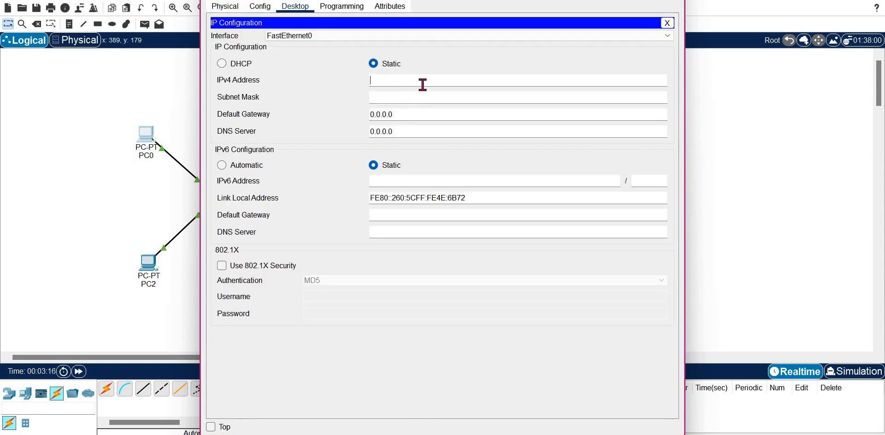
{"action": "type", "text": "192.168.1.1"}
{"action": "key", "text": "ctrl+a"}
{"action": "key", "text": "Tab"}
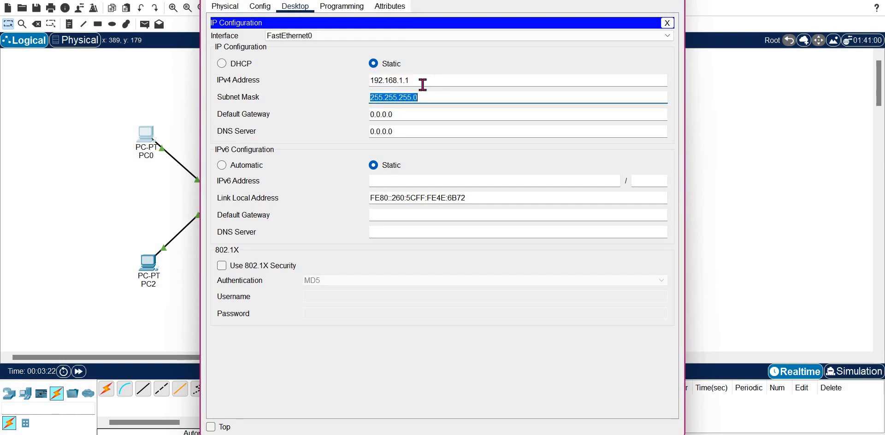
{"action": "left_click", "coordinate": [675, 0]}
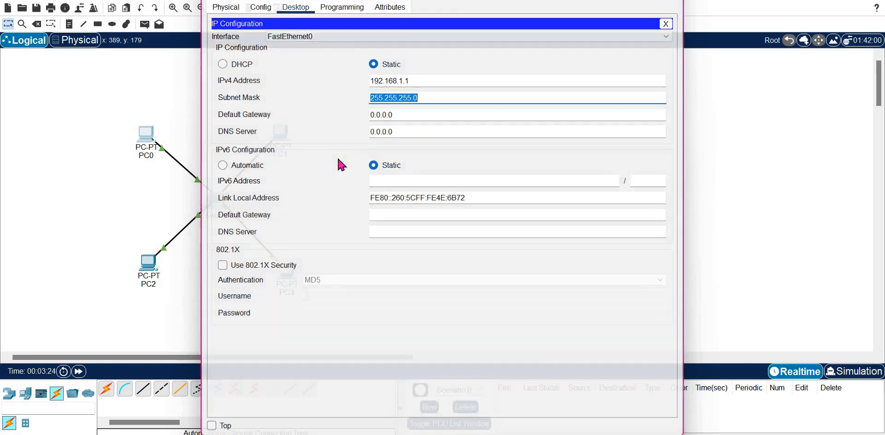
Give PC1 the static IPv4 address 192.168.1.2 with subnet mask 255.255.255.0 and close its configuration.
{"action": "left_click", "coordinate": [278, 131]}
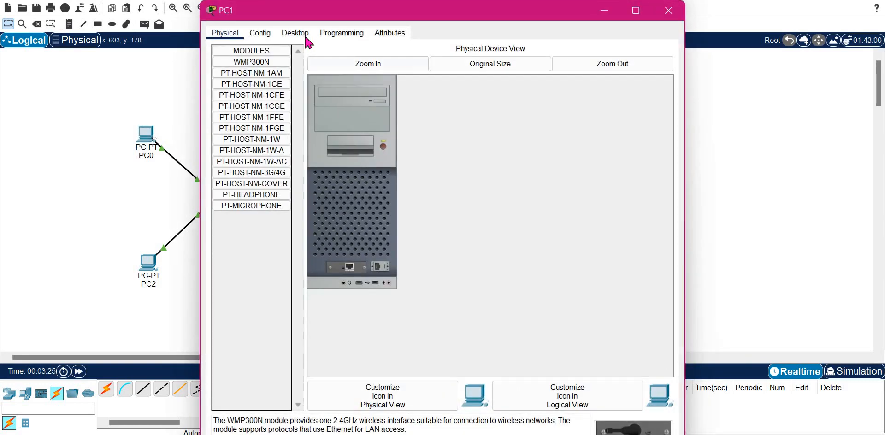
{"action": "left_click", "coordinate": [296, 33]}
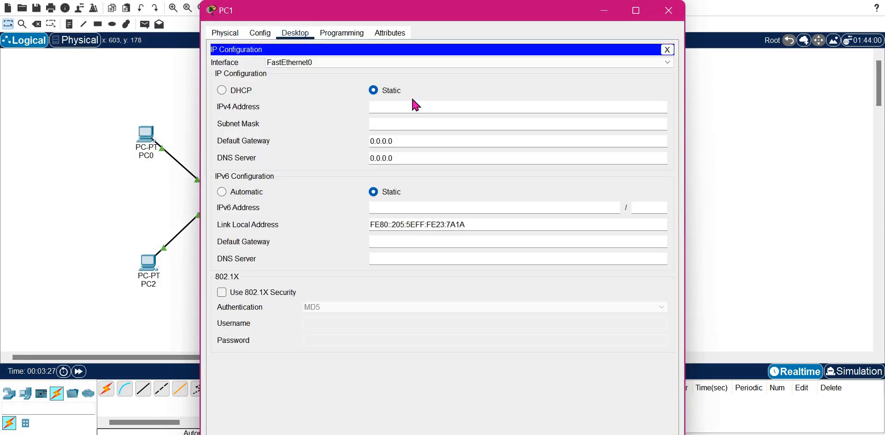
{"action": "type", "text": "192.168.1.2"}
{"action": "key", "text": "Tab"}
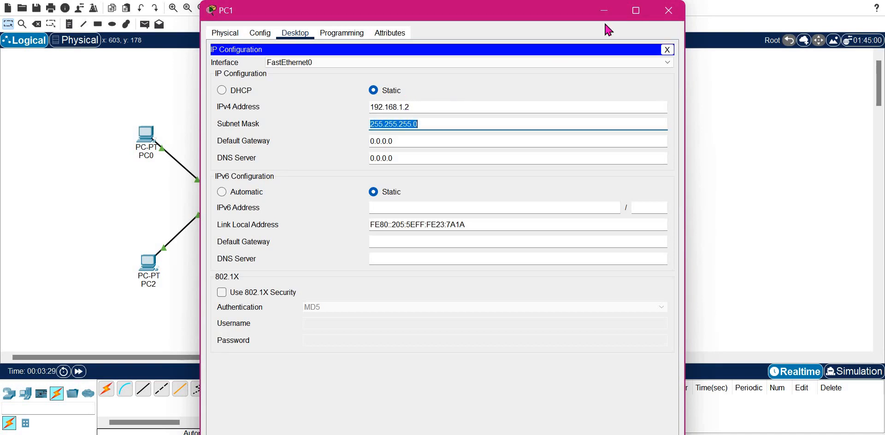
{"action": "left_click", "coordinate": [682, 14]}
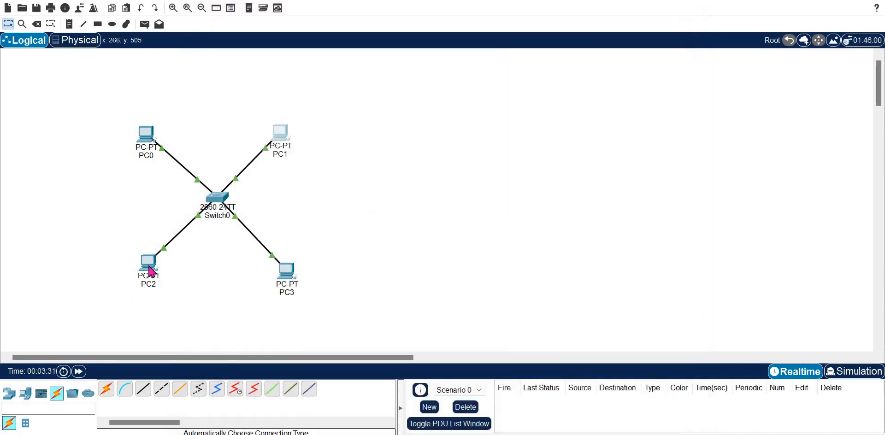
Give PC2 the static IPv4 address 192.168.1.3 with subnet mask 255.255.255.0 and close its configuration.
{"action": "left_click", "coordinate": [149, 266]}
{"action": "left_click", "coordinate": [299, 8]}
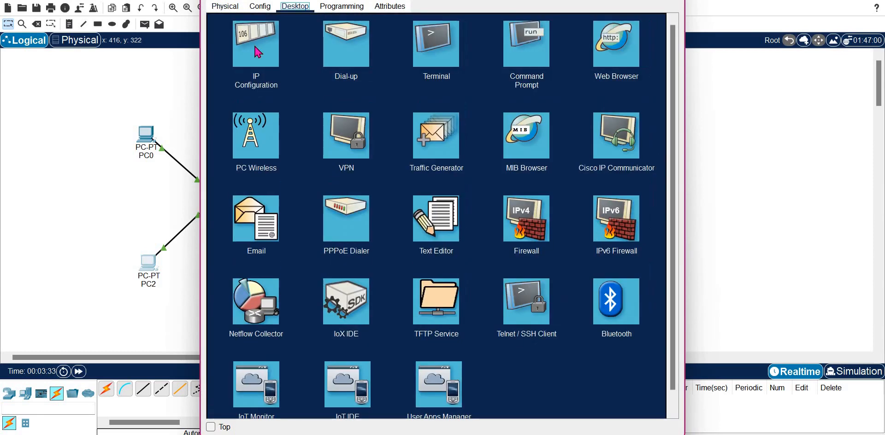
{"action": "left_click", "coordinate": [257, 50]}
{"action": "left_click", "coordinate": [421, 84]}
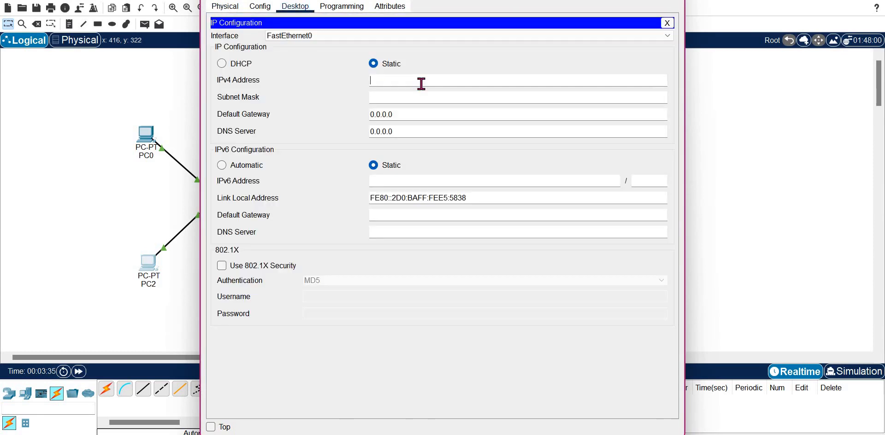
{"action": "type", "text": "192.168.1.3"}
{"action": "key", "text": "Tab"}
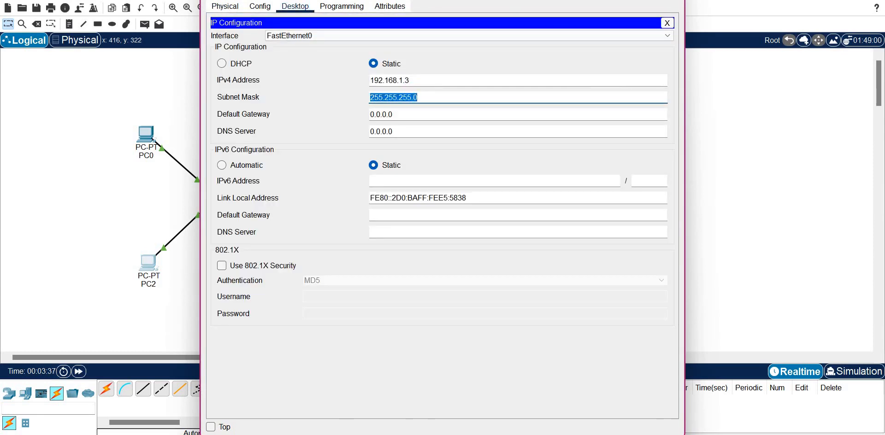
{"action": "key", "text": "alt+F4"}
Give PC3 the static IPv4 address 192.168.1.4 with subnet mask 255.255.255.0 and close its configuration.
{"action": "left_click", "coordinate": [290, 274]}
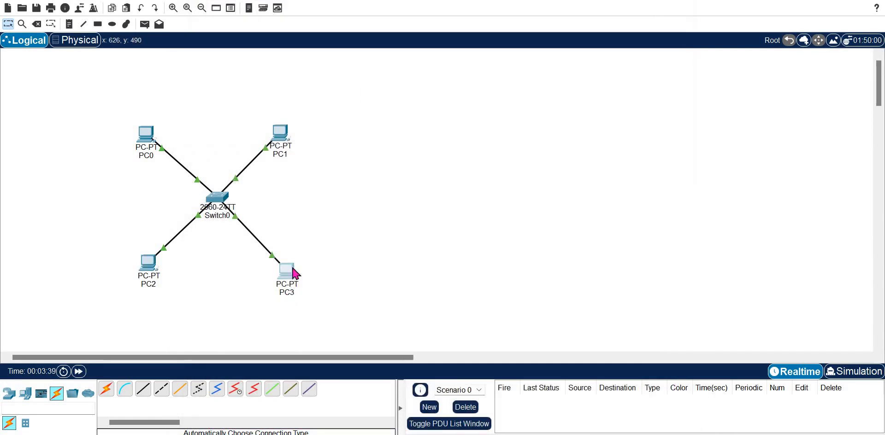
{"action": "left_click", "coordinate": [312, 8]}
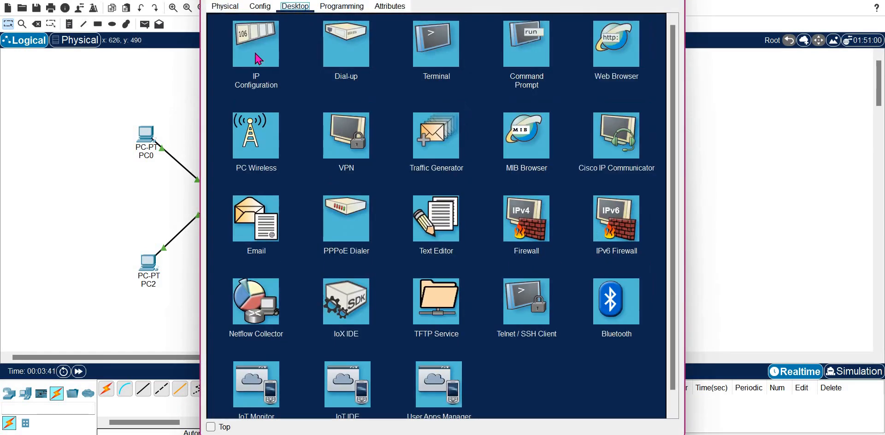
{"action": "left_click", "coordinate": [257, 50]}
{"action": "left_click", "coordinate": [458, 78]}
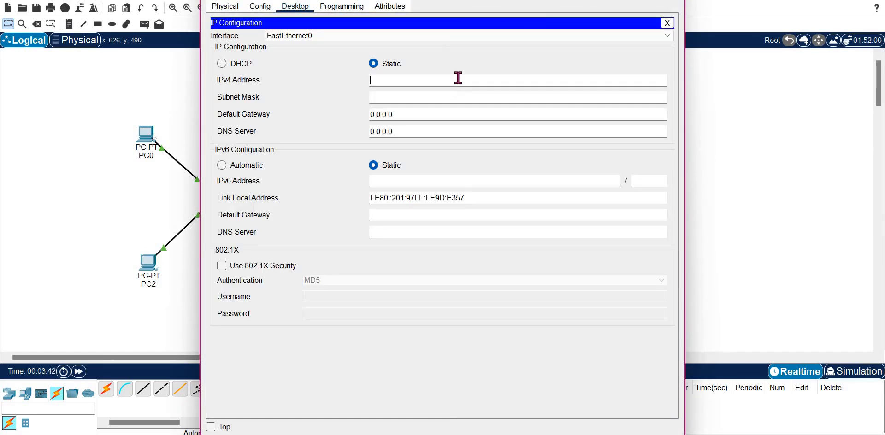
{"action": "type", "text": "192.168.1.1"}
{"action": "key", "text": "BackSpace"}
{"action": "type", "text": "4"}
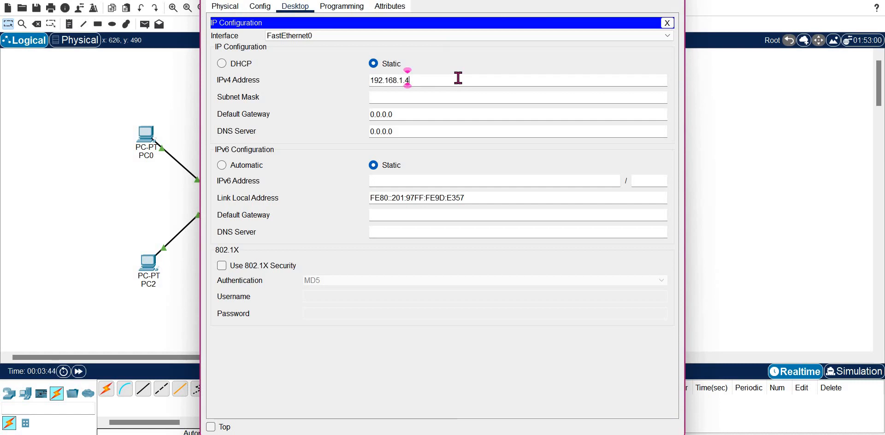
{"action": "key", "text": "Tab"}
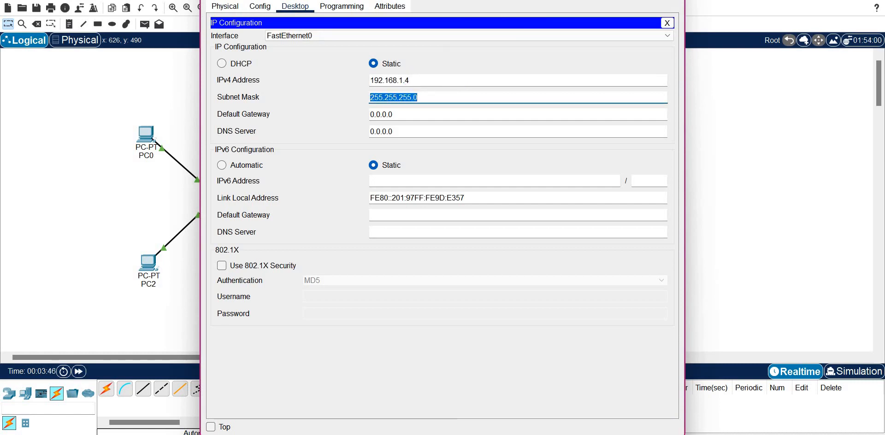
{"action": "left_click", "coordinate": [671, 0]}
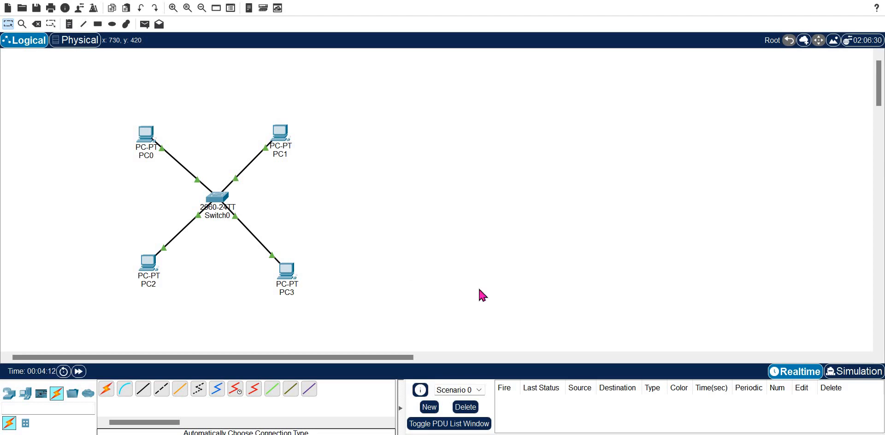
Switch to simulation mode and add a simple PDU from PC0 to PC3.
{"action": "left_click", "coordinate": [855, 382]}
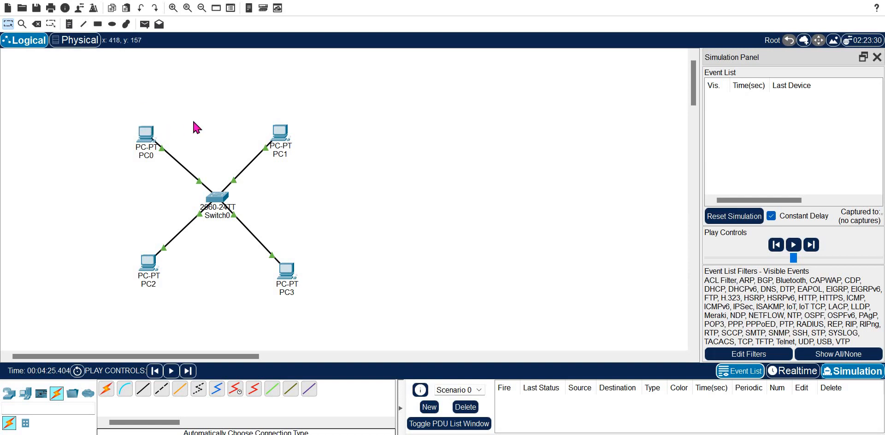
{"action": "left_click", "coordinate": [145, 24]}
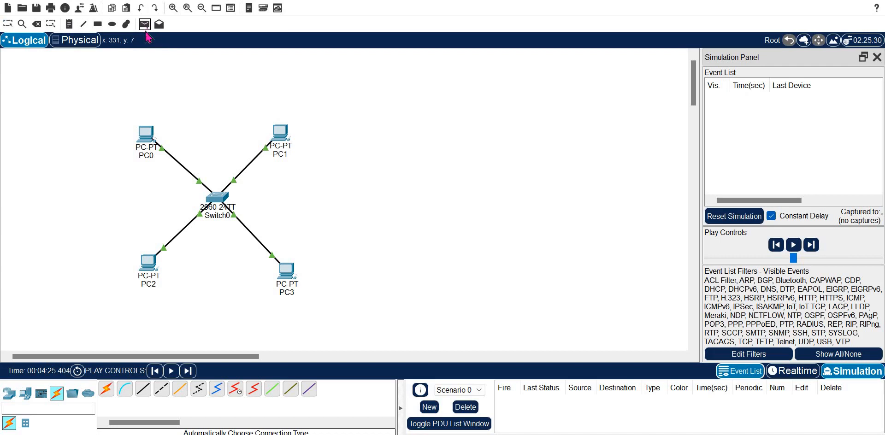
{"action": "left_click", "coordinate": [147, 131]}
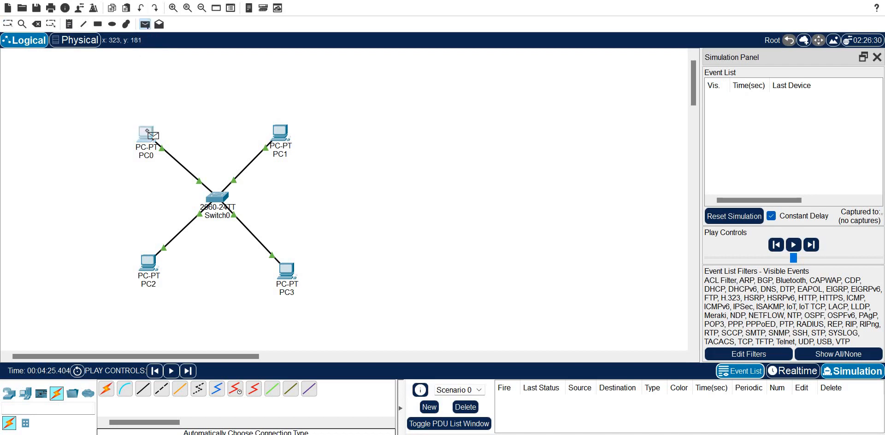
{"action": "left_click", "coordinate": [287, 272]}
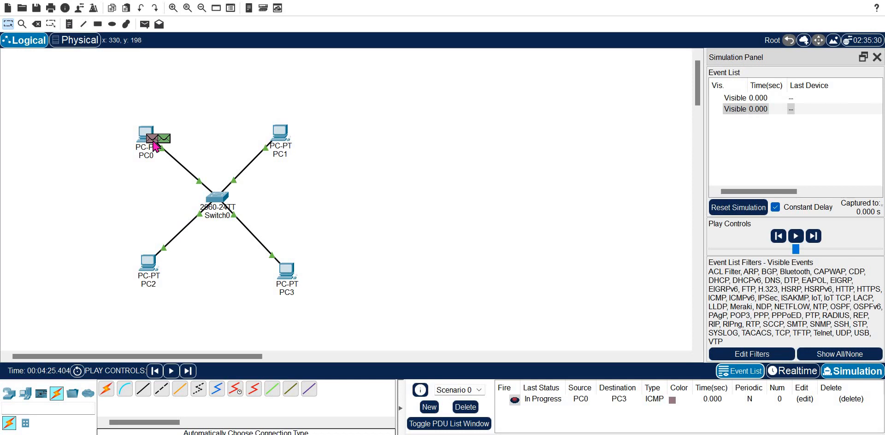
Examine the ICMP packet at PC0, including its outbound Layer 3, Layer 2 and PDU format details, and close its information.
{"action": "left_click", "coordinate": [153, 142]}
{"action": "left_click", "coordinate": [504, 180]}
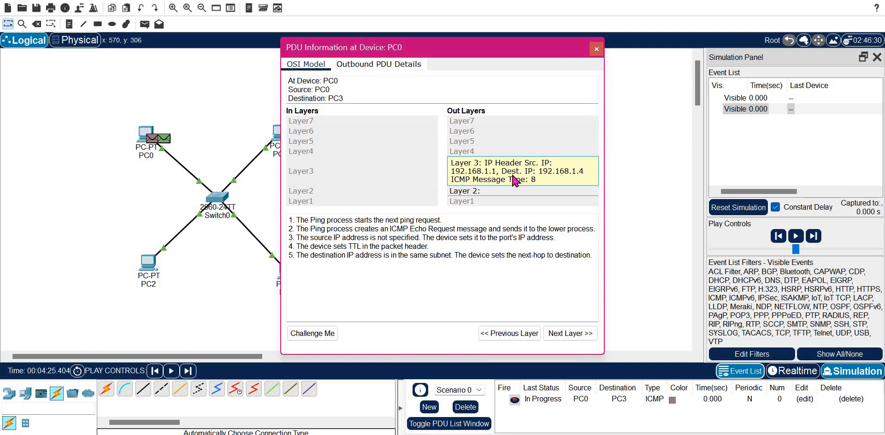
{"action": "left_click", "coordinate": [469, 193]}
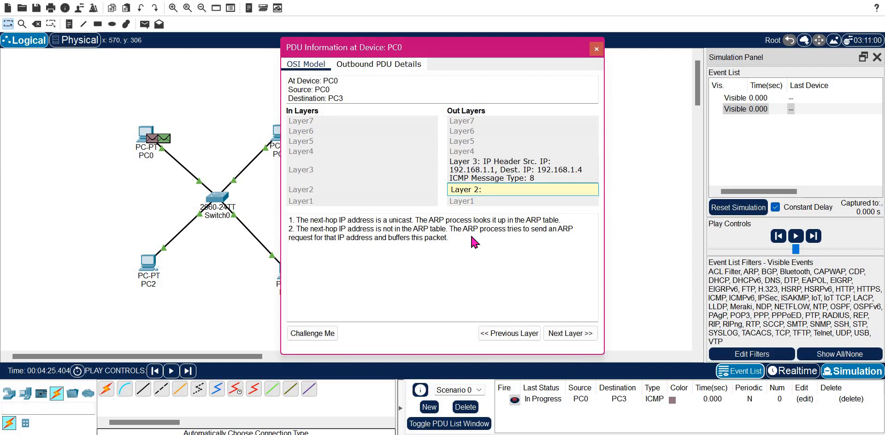
{"action": "left_click", "coordinate": [373, 65]}
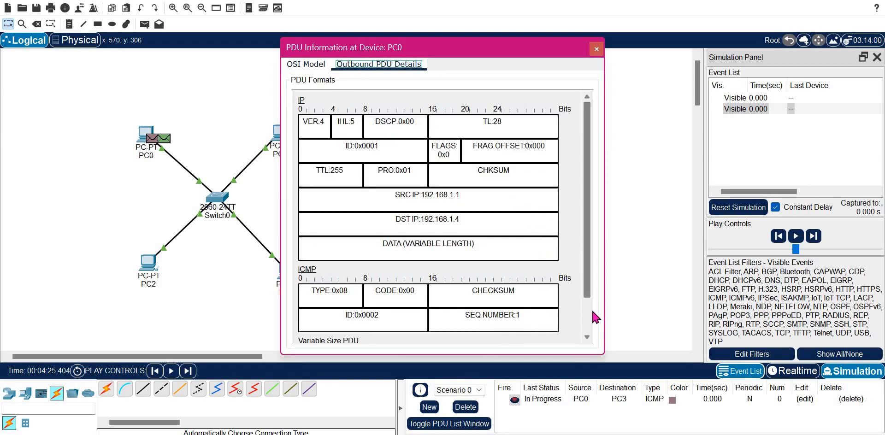
{"action": "scroll", "coordinate": [593, 311], "scroll_direction": "down", "scroll_amount": 1}
{"action": "scroll", "coordinate": [588, 113], "scroll_direction": "up", "scroll_amount": 1}
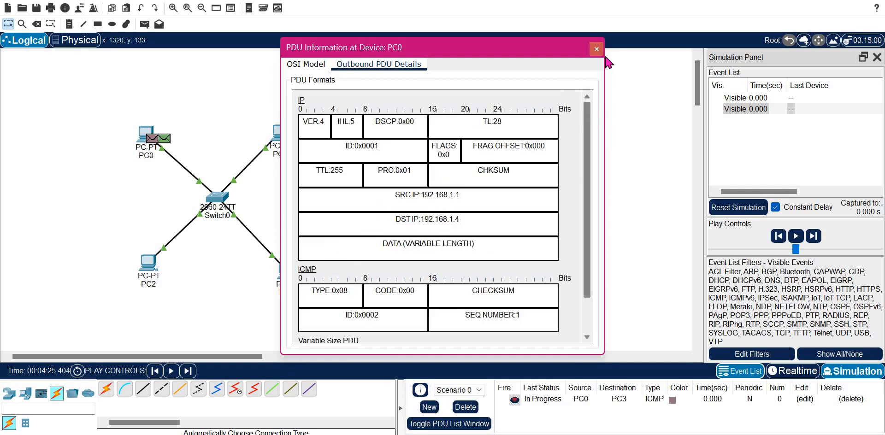
{"action": "left_click", "coordinate": [596, 49]}
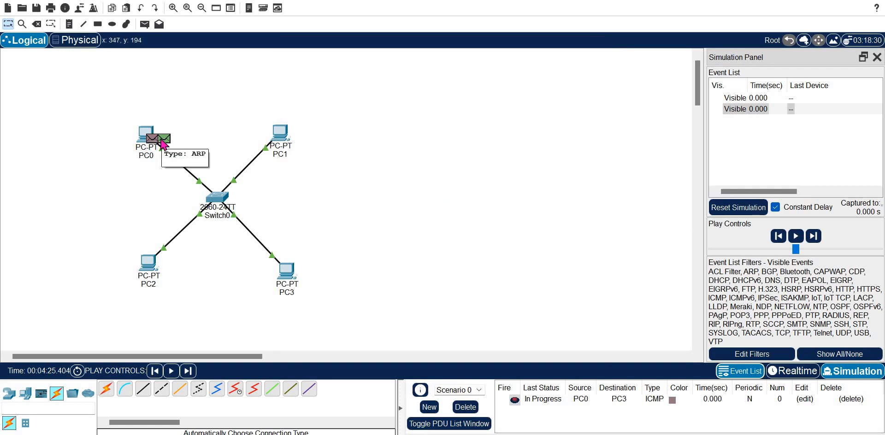
Inspect the ARP packet at PC0, compare its source MAC with PC0's FastEthernet0 MAC address, and close the packet information.
{"action": "left_click", "coordinate": [163, 139]}
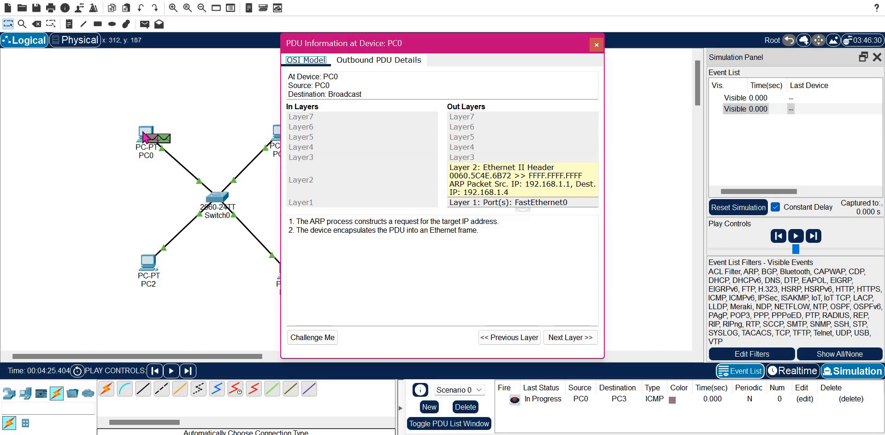
{"action": "left_click", "coordinate": [144, 137]}
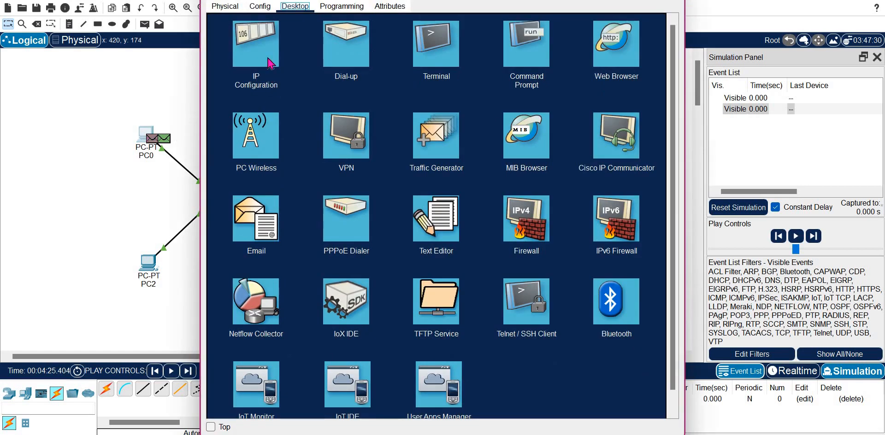
{"action": "left_click", "coordinate": [260, 6]}
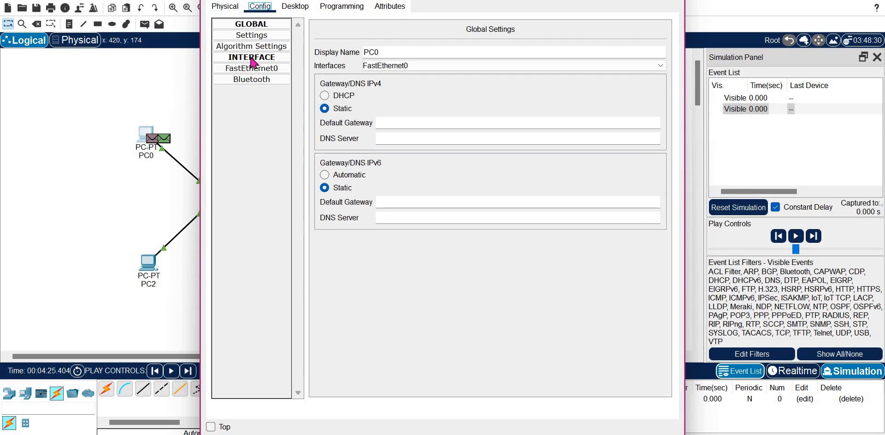
{"action": "left_click", "coordinate": [253, 68]}
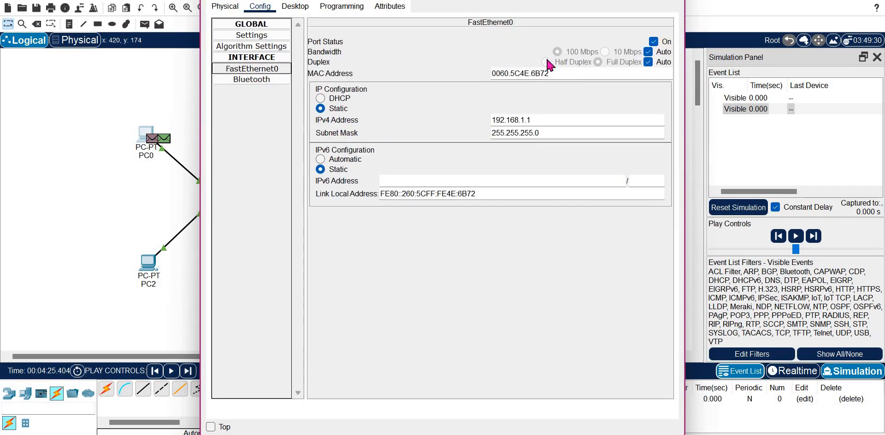
{"action": "left_click_drag", "start_coordinate": [549, 73], "coordinate": [414, 91]}
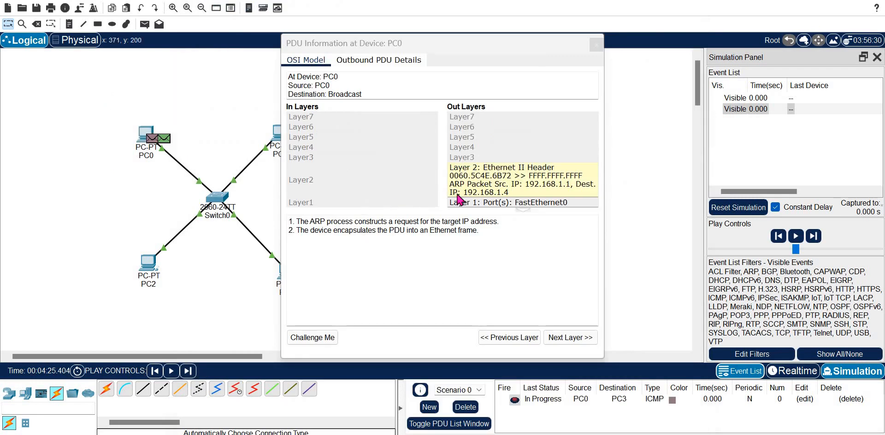
{"action": "left_click", "coordinate": [596, 46]}
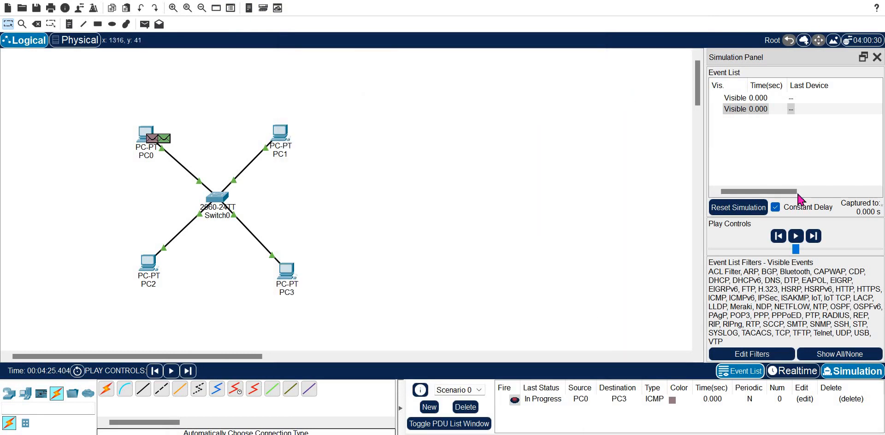
Step the simulation forward until the ARP broadcast passes Switch0 and reaches PC1, PC2 and PC3.
{"action": "left_click", "coordinate": [814, 236]}
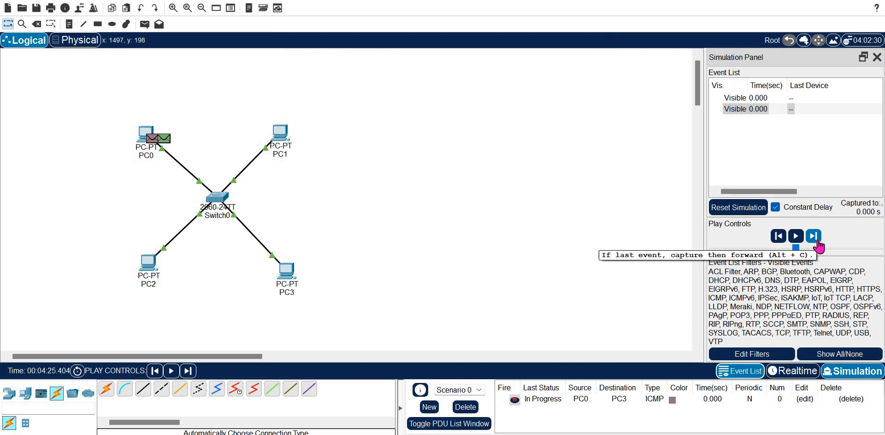
{"action": "left_click", "coordinate": [815, 237]}
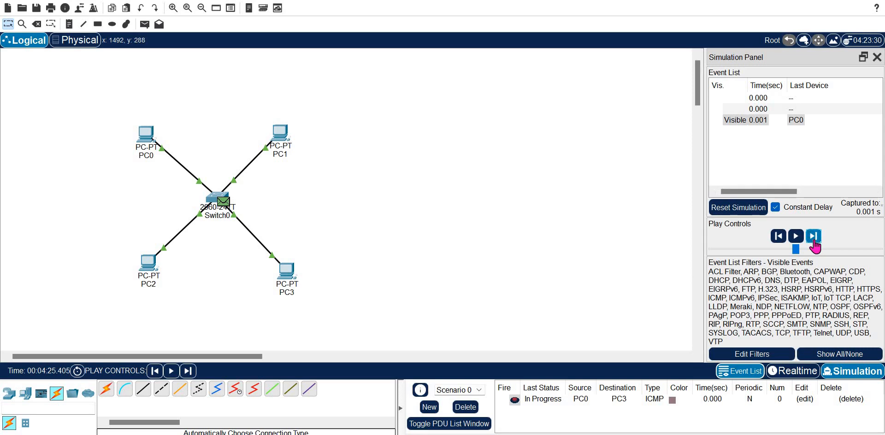
{"action": "left_click", "coordinate": [814, 236]}
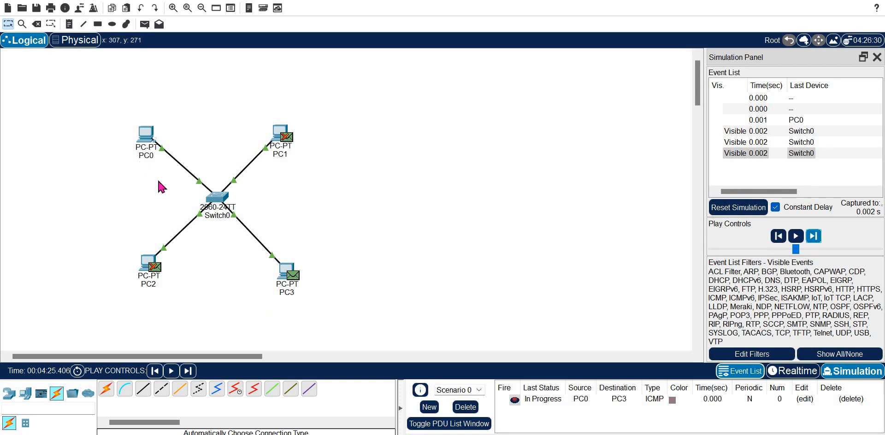
Examine the ARP packet's OSI model, inbound details and outbound details at PC3, and close its information.
{"action": "left_click", "coordinate": [292, 280]}
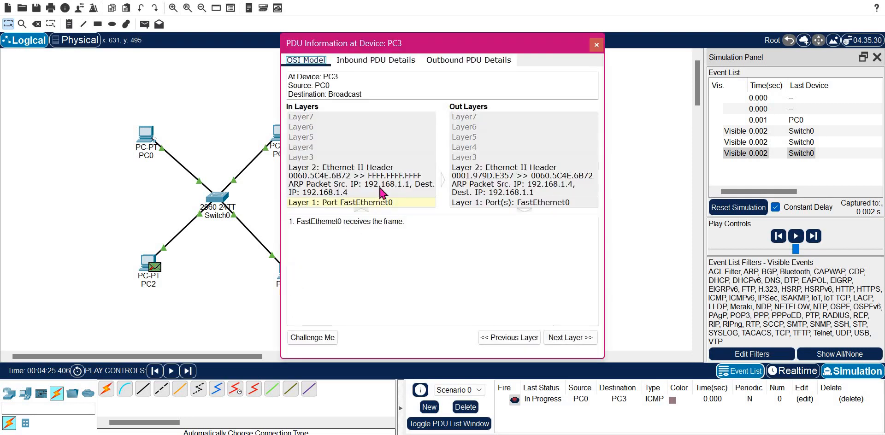
{"action": "left_click", "coordinate": [368, 63]}
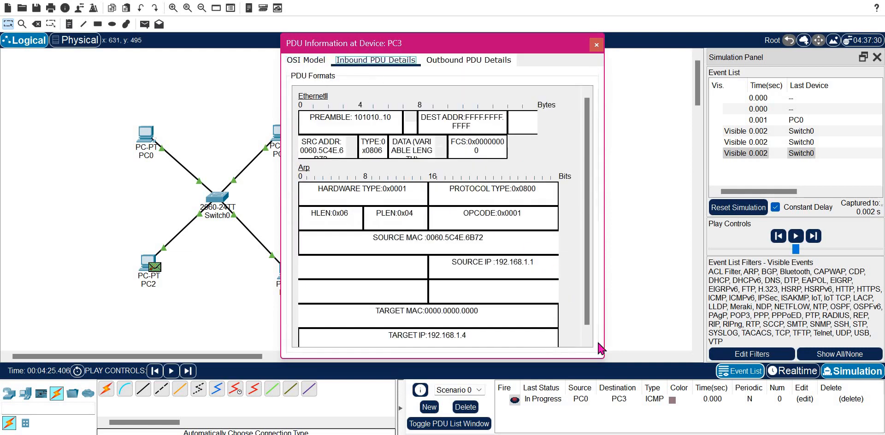
{"action": "left_click", "coordinate": [586, 330]}
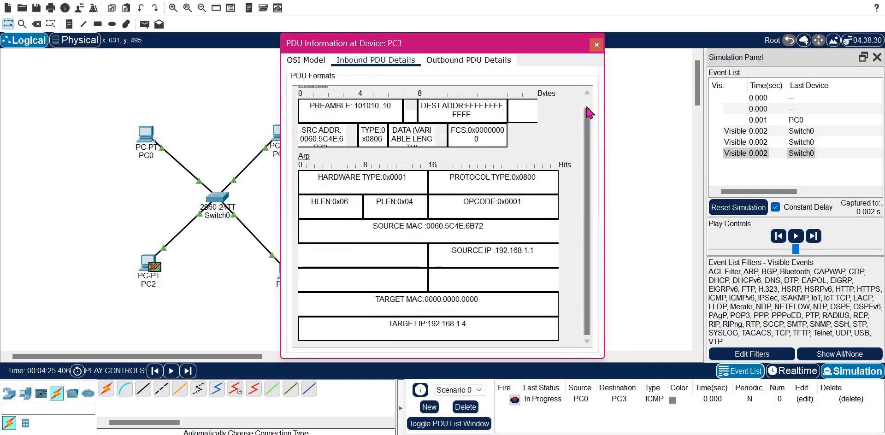
{"action": "left_click", "coordinate": [588, 103]}
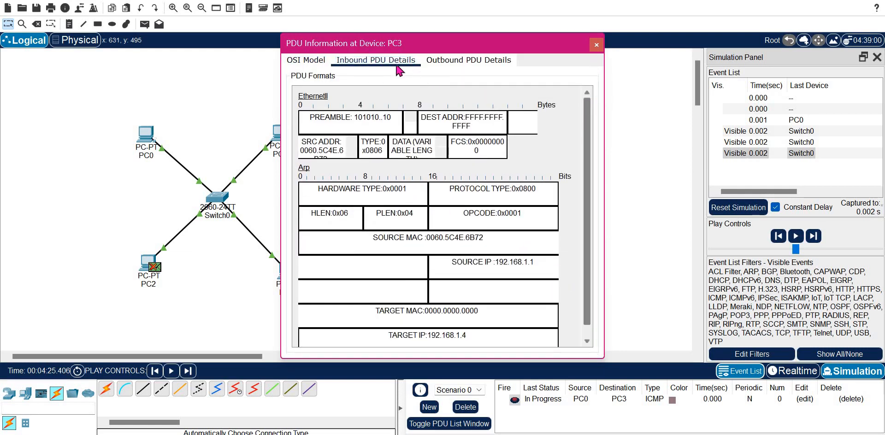
{"action": "left_click", "coordinate": [477, 65]}
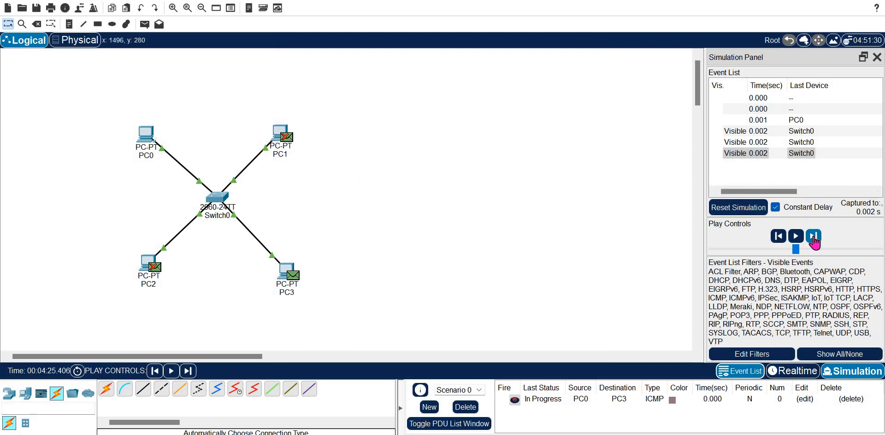
Step the simulation forward until the ARP reply reaches PC0 and inspect both the reply and the ICMP packet there.
{"action": "left_click", "coordinate": [813, 237]}
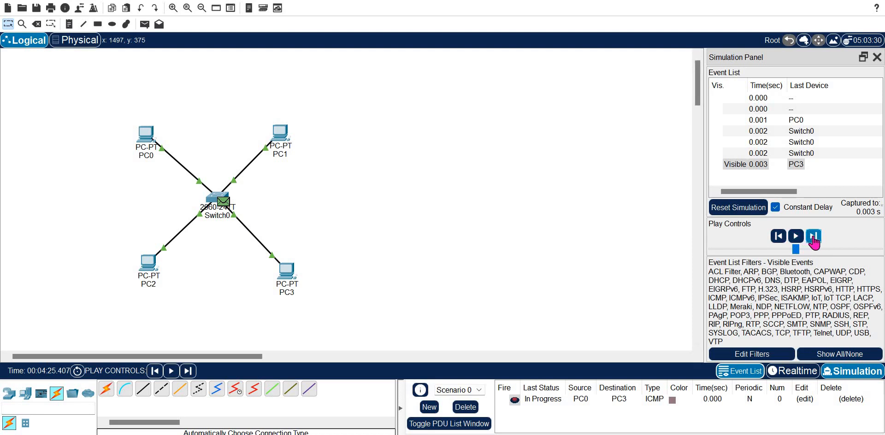
{"action": "left_click", "coordinate": [813, 237]}
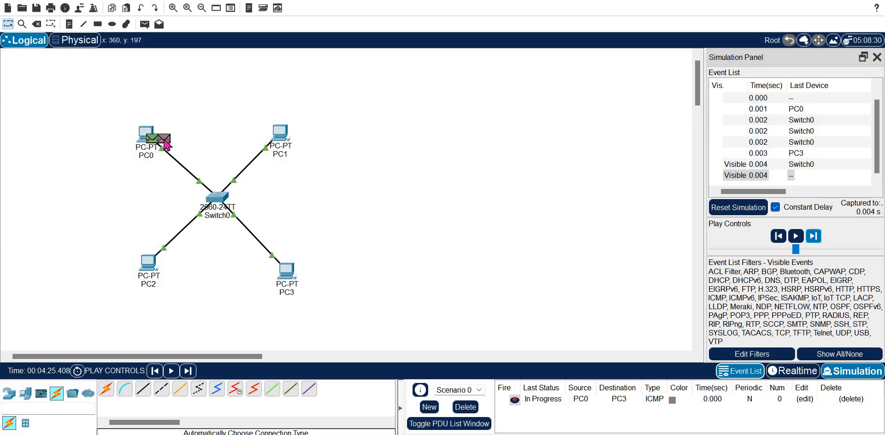
{"action": "left_click", "coordinate": [162, 140]}
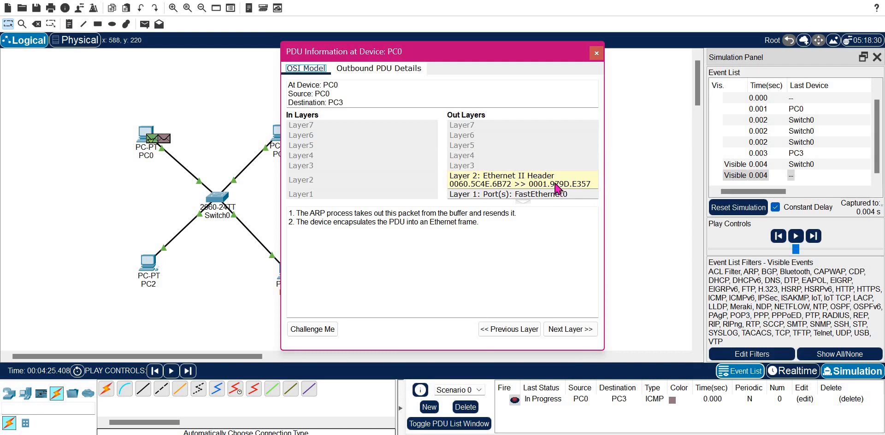
{"action": "left_click", "coordinate": [152, 139]}
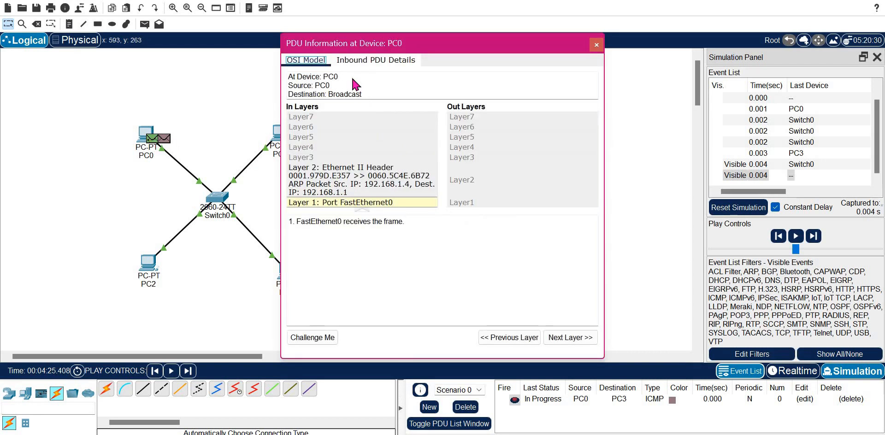
{"action": "left_click", "coordinate": [347, 65]}
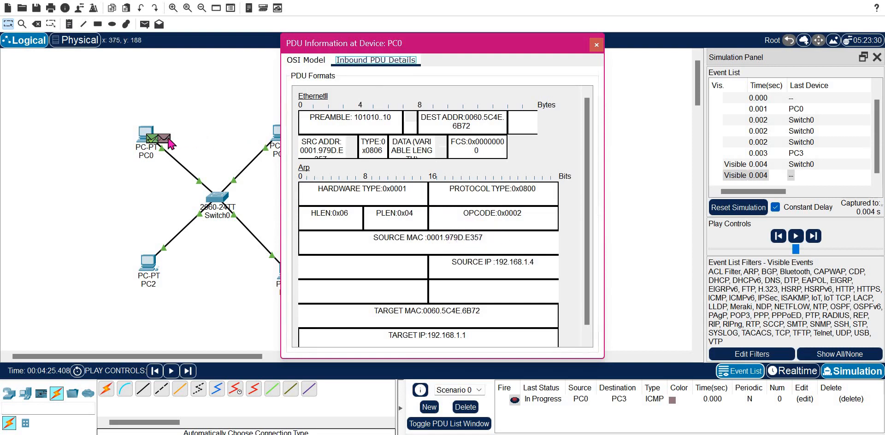
{"action": "left_click", "coordinate": [167, 139]}
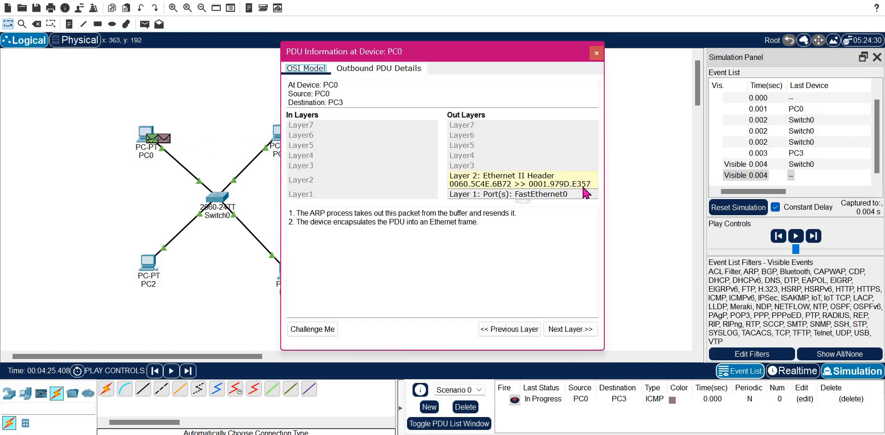
{"action": "left_click", "coordinate": [596, 55]}
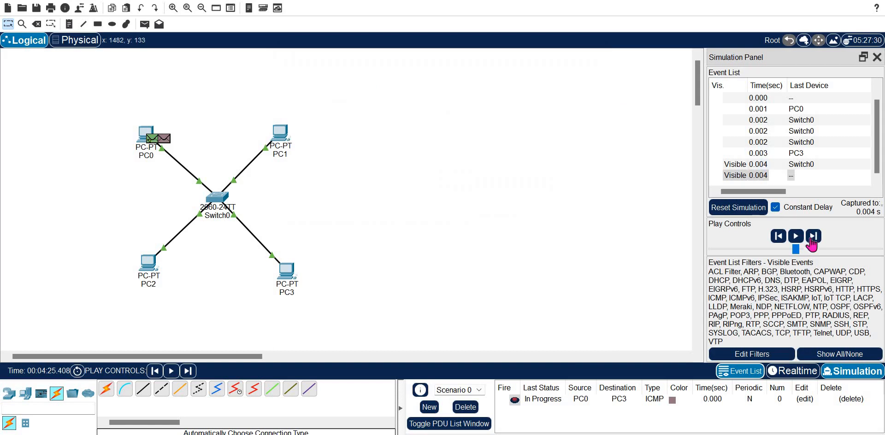
Step the simulation forward until the ICMP packet reaches PC3 and its reply returns to PC0.
{"action": "left_click", "coordinate": [814, 237]}
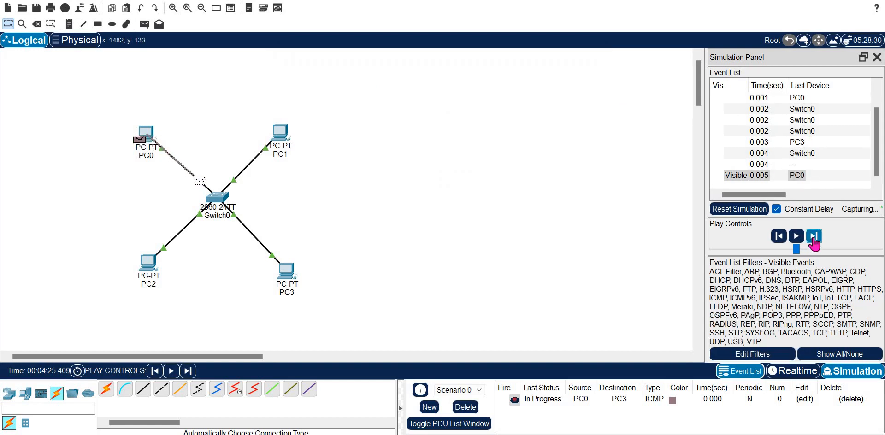
{"action": "left_click", "coordinate": [814, 236]}
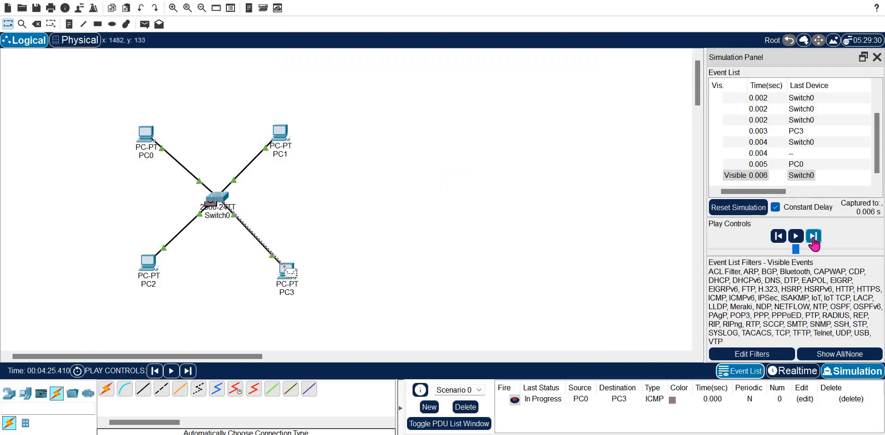
{"action": "left_click", "coordinate": [814, 237]}
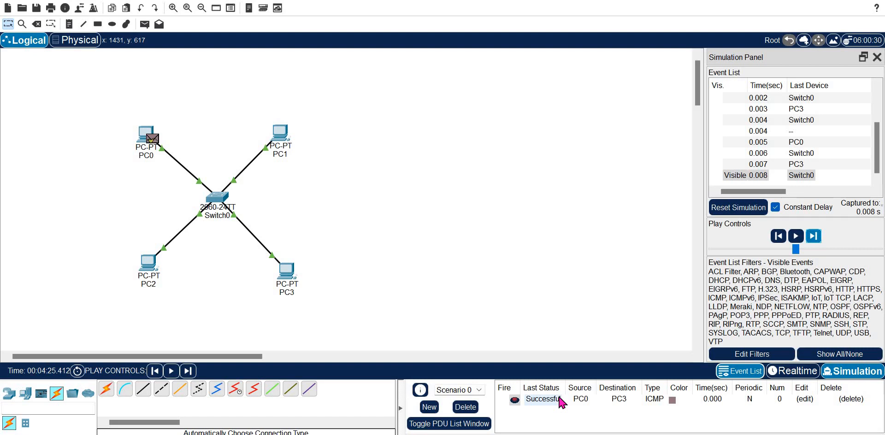
Delete the current scenario's PDU and add a new simple PDU from PC0 to PC3.
{"action": "left_click", "coordinate": [466, 408]}
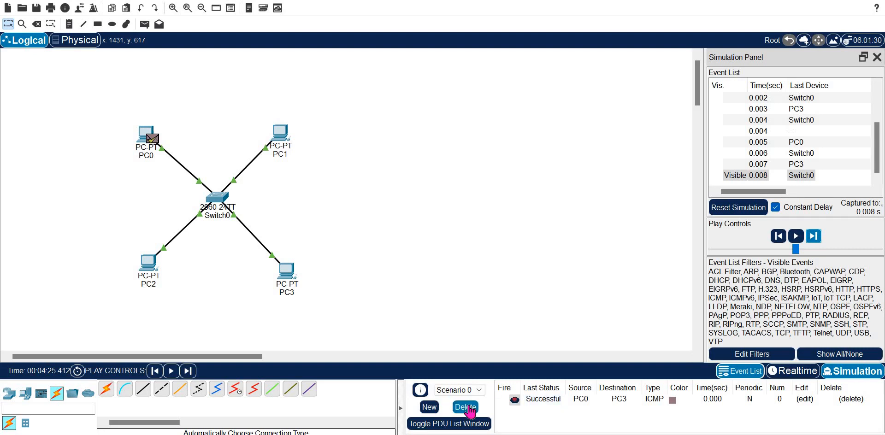
{"action": "left_click", "coordinate": [144, 26]}
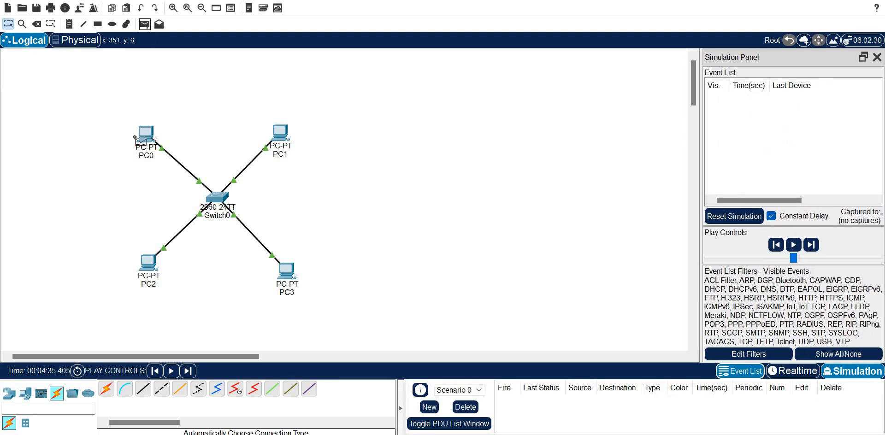
{"action": "left_click", "coordinate": [145, 134]}
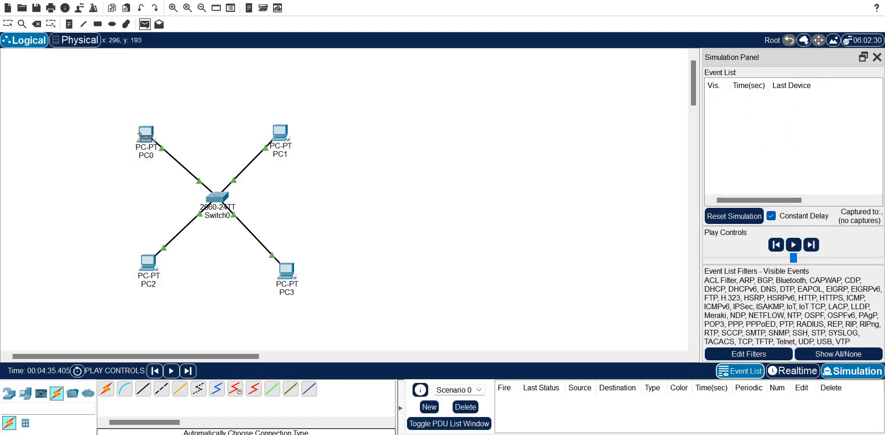
{"action": "left_click", "coordinate": [286, 272]}
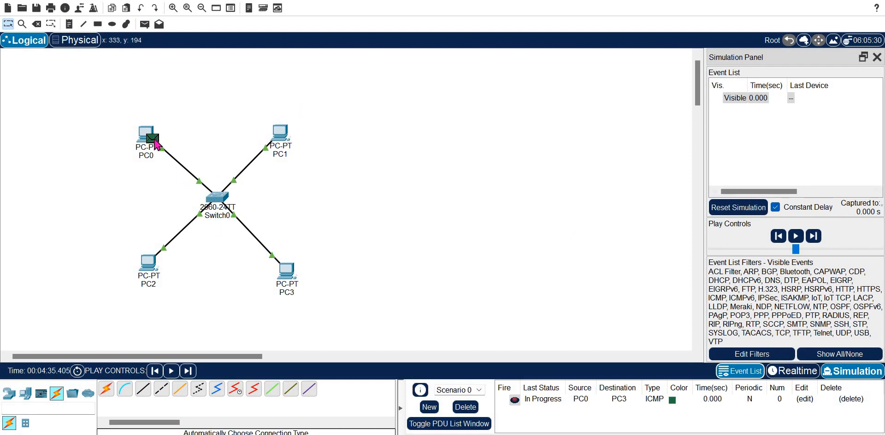
Inspect the outbound Layer 3 and Layer 2 information of the ICMP packet at PC0, and close its information.
{"action": "left_click", "coordinate": [155, 141]}
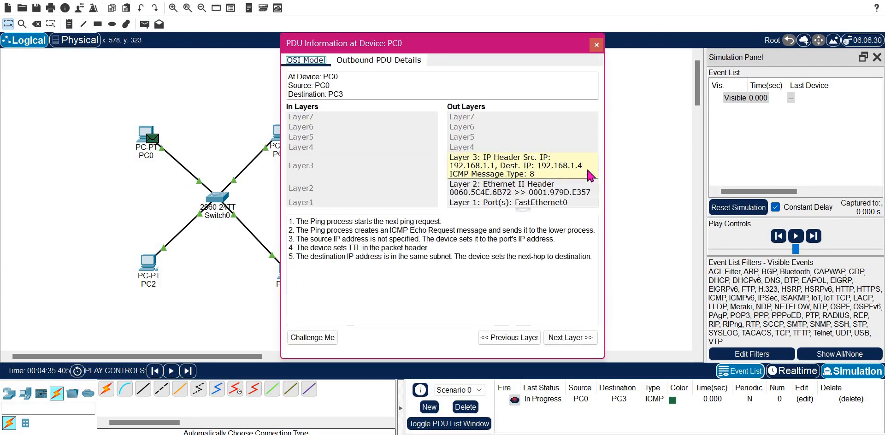
{"action": "left_click", "coordinate": [551, 195]}
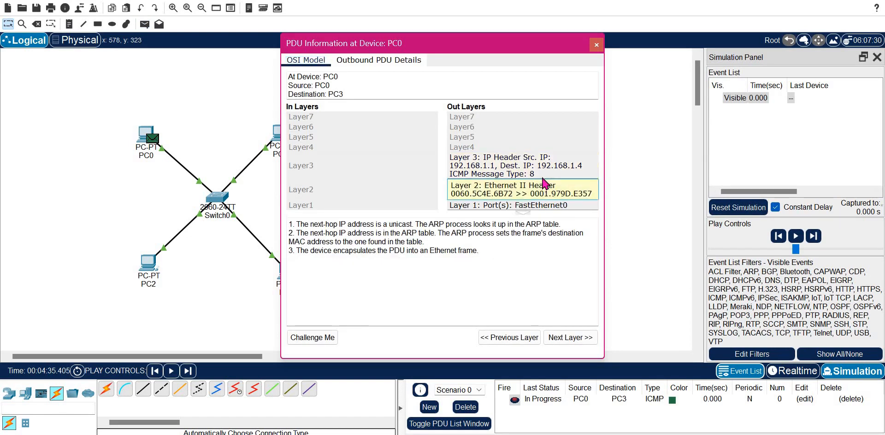
{"action": "left_click", "coordinate": [543, 177]}
{"action": "left_click", "coordinate": [544, 190]}
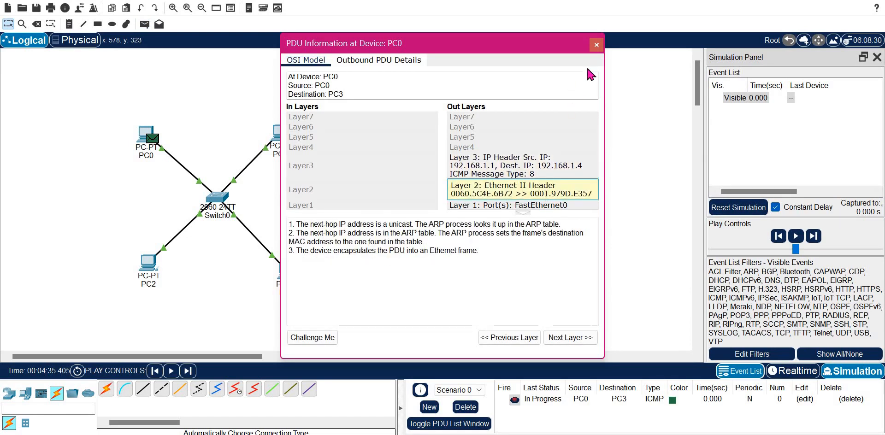
{"action": "left_click", "coordinate": [599, 44]}
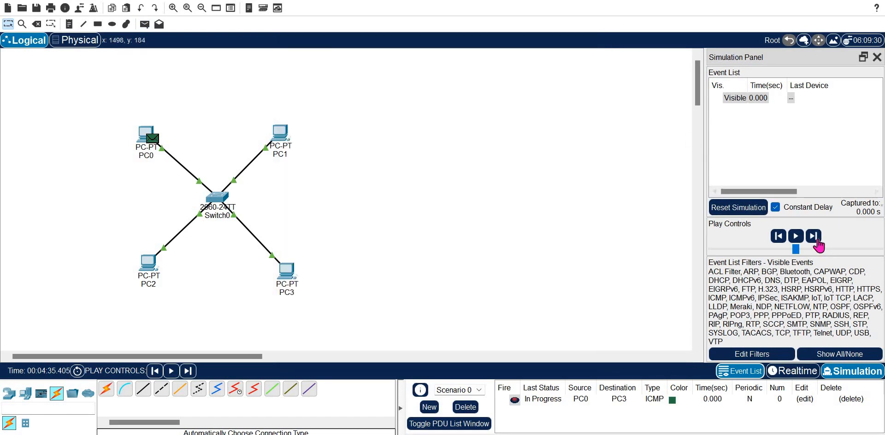
Step the simulation through the ICMP exchange between PC0 and PC3, returning to the event where the reply reaches PC0.
{"action": "left_click", "coordinate": [814, 236]}
{"action": "left_click", "coordinate": [815, 236]}
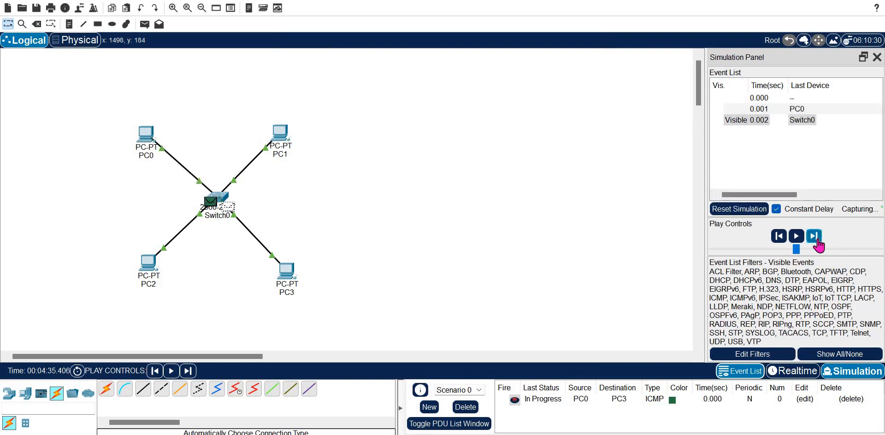
{"action": "left_click", "coordinate": [815, 236]}
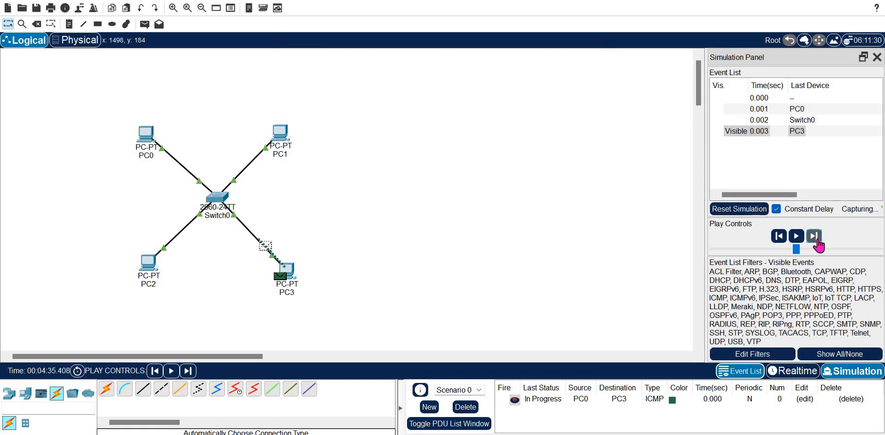
{"action": "left_click", "coordinate": [815, 237]}
{"action": "left_click", "coordinate": [814, 236]}
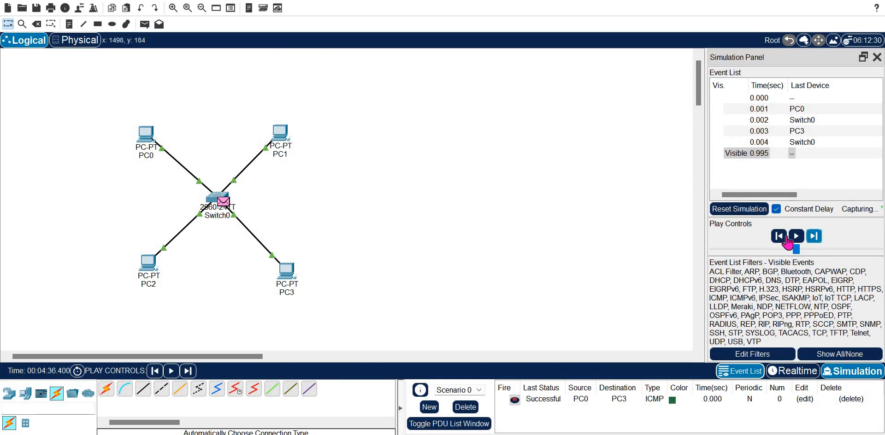
{"action": "left_click", "coordinate": [784, 237]}
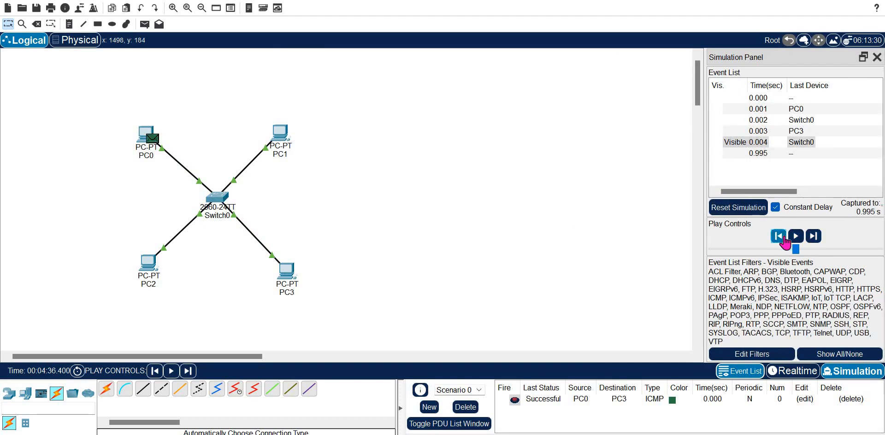
Switch to Realtime mode and list PC0's ARP table with arp -a in its Command Prompt.
{"action": "left_click", "coordinate": [792, 371]}
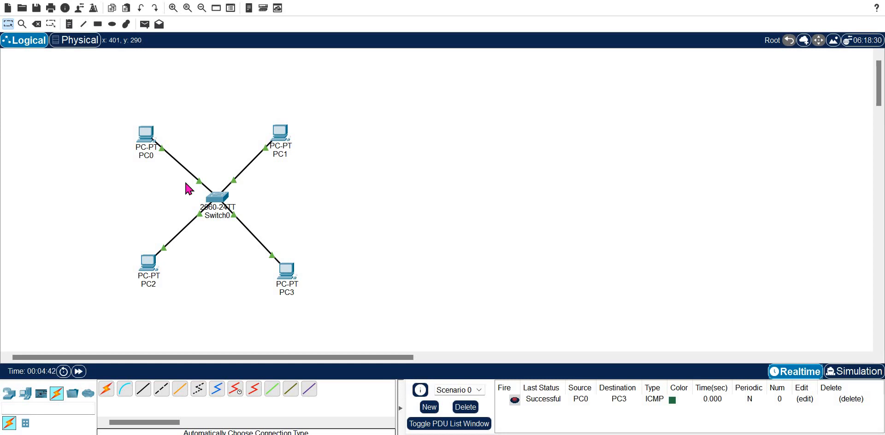
{"action": "left_click", "coordinate": [144, 137]}
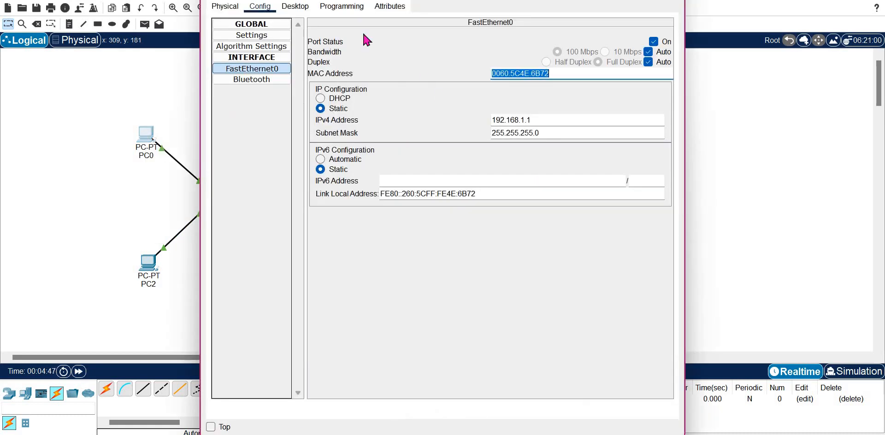
{"action": "left_click", "coordinate": [295, 6]}
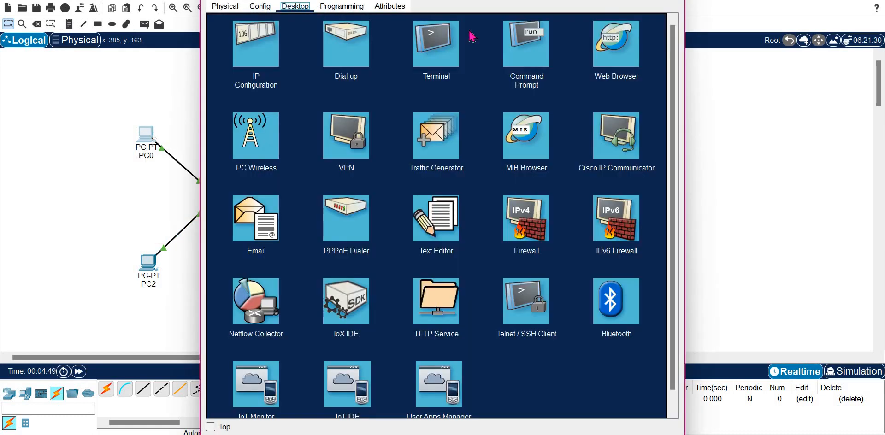
{"action": "left_click", "coordinate": [527, 58]}
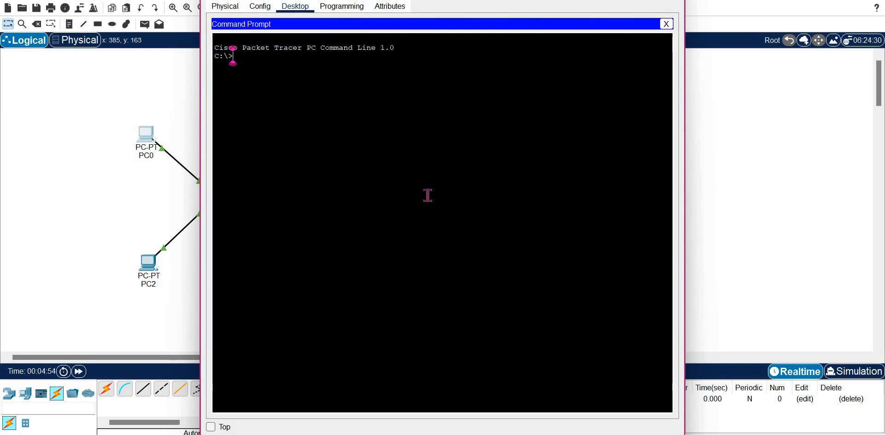
{"action": "type", "text": "arp -a"}
{"action": "key", "text": "Return"}
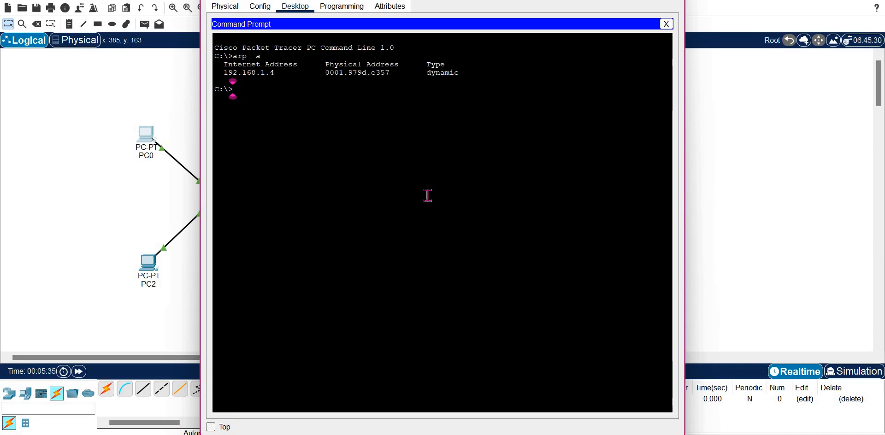
Show the arp command's options, and try to query the entry for PC3 with arp -a 192.168.1.4.
{"action": "type", "text": "arp"}
{"action": "key", "text": "Return"}
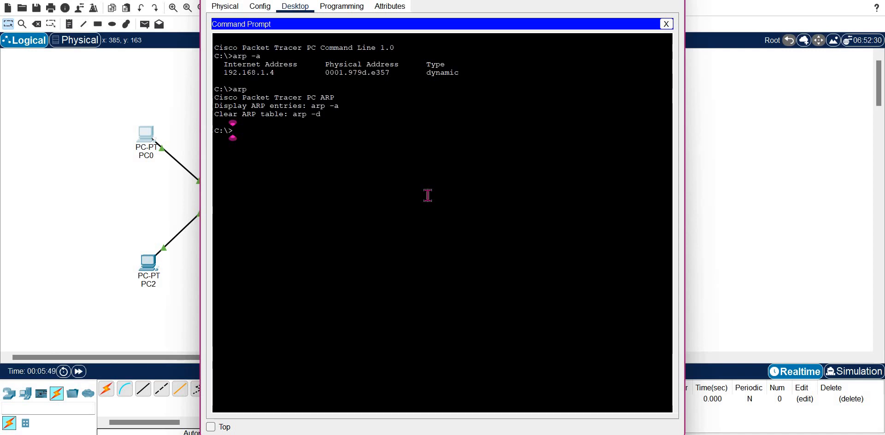
{"action": "type", "text": "arp -a "}
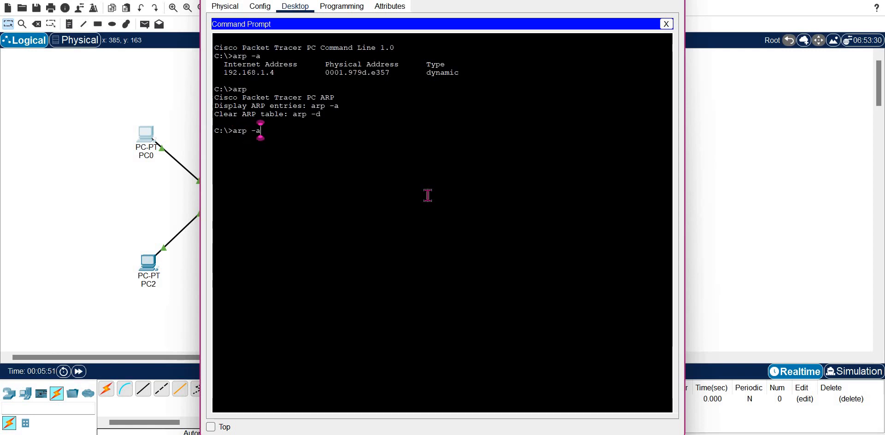
{"action": "type", "text": "192.1"}
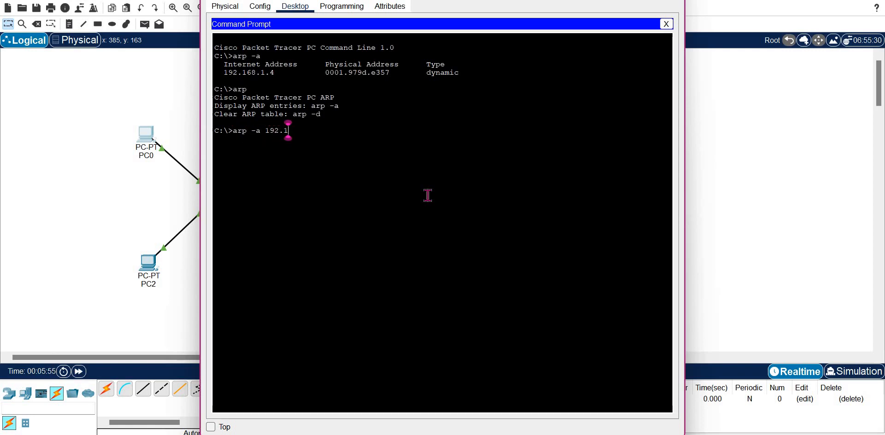
{"action": "type", "text": "68.1.4"}
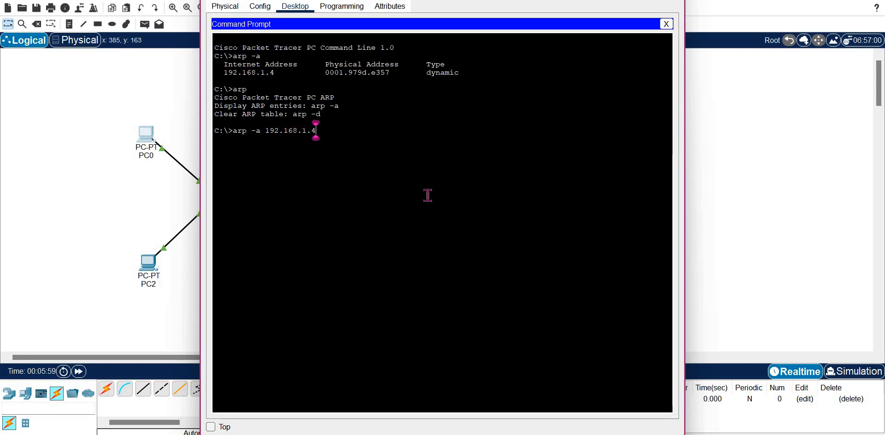
{"action": "key", "text": "Return"}
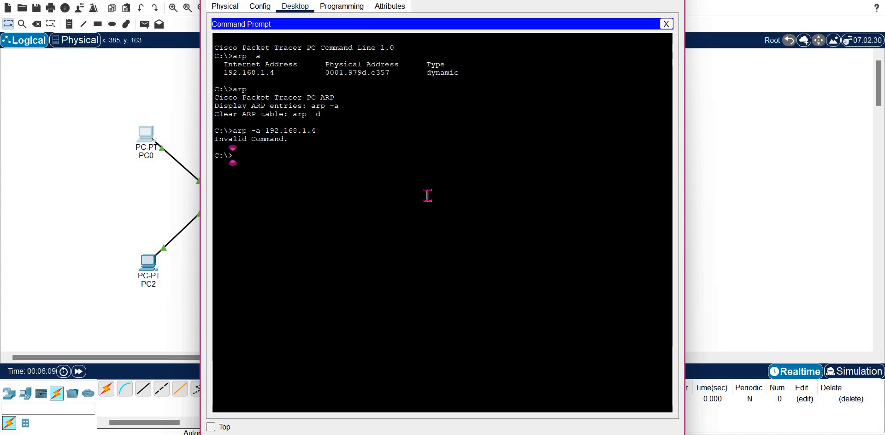
Try to run arp -s in PC0's Command Prompt by editing the previous command.
{"action": "key", "text": "Up"}
{"action": "key", "text": "BackSpace"}
{"action": "key", "text": "BackSpace"}
{"action": "key", "text": "BackSpace"}
{"action": "key", "text": "BackSpace"}
{"action": "key", "text": "BackSpace"}
{"action": "key", "text": "BackSpace"}
{"action": "key", "text": "BackSpace"}
{"action": "key", "text": "BackSpace"}
{"action": "key", "text": "BackSpace"}
{"action": "key", "text": "BackSpace"}
{"action": "key", "text": "BackSpace"}
{"action": "key", "text": "BackSpace"}
{"action": "key", "text": "BackSpace"}
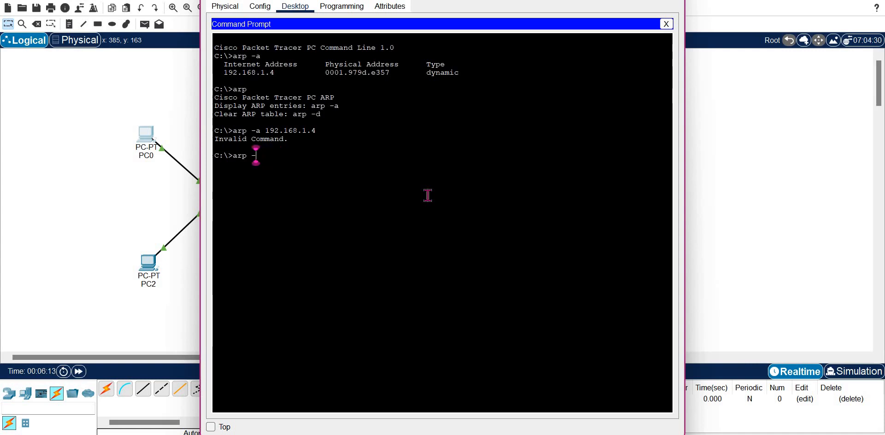
{"action": "type", "text": "s"}
{"action": "key", "text": "Return"}
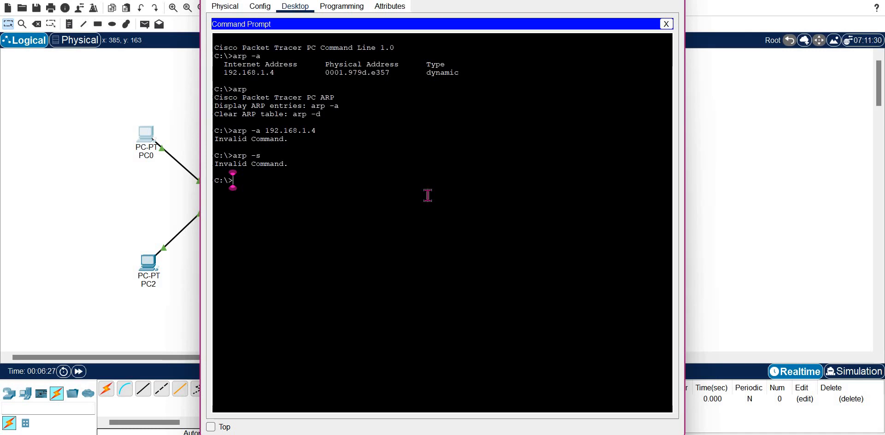
Clear PC0's ARP table with arp -d and check it with arp -a.
{"action": "key", "text": "Up"}
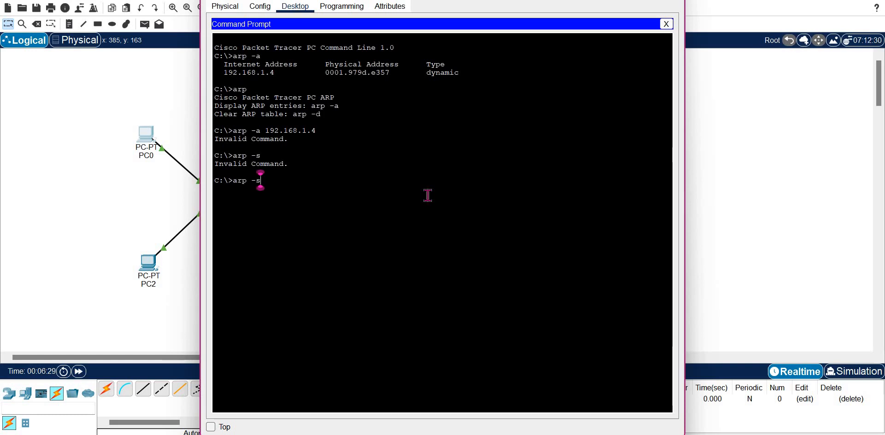
{"action": "key", "text": "BackSpace"}
{"action": "type", "text": "d"}
{"action": "key", "text": "Return"}
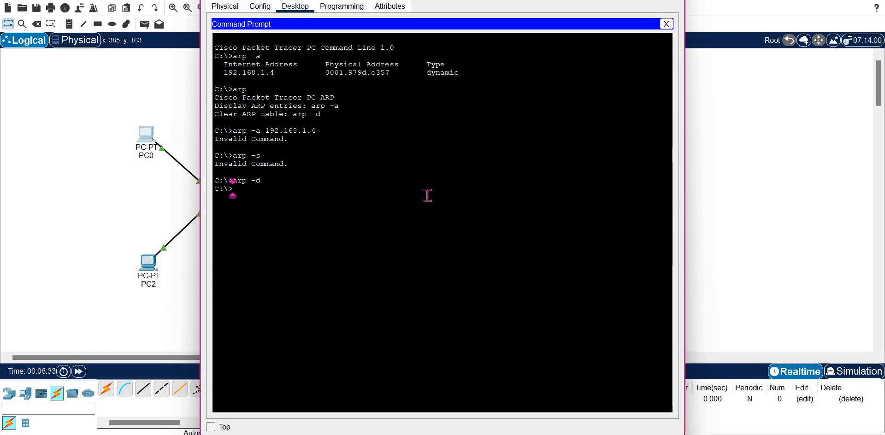
{"action": "key", "text": "Up"}
{"action": "key", "text": "BackSpace"}
{"action": "type", "text": "arp -a"}
{"action": "key", "text": "Return"}
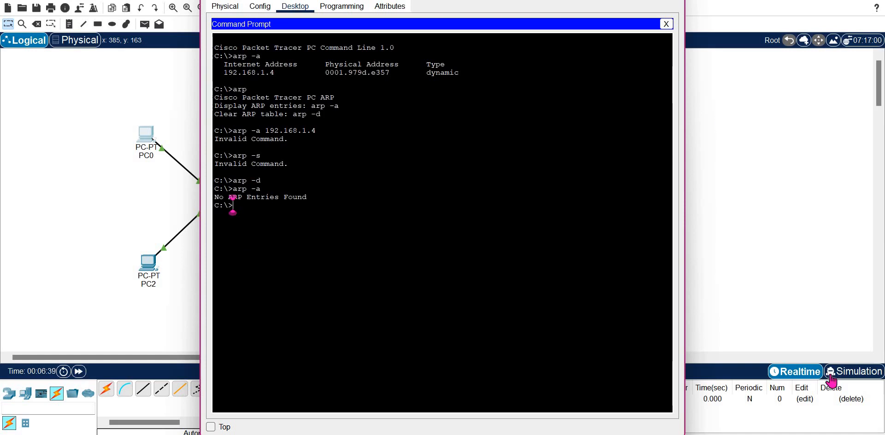
Return to Simulation mode, delete the current scenario's PDU and add a new simple PDU from PC0 to PC3.
{"action": "left_click", "coordinate": [847, 378]}
{"action": "left_click", "coordinate": [848, 382]}
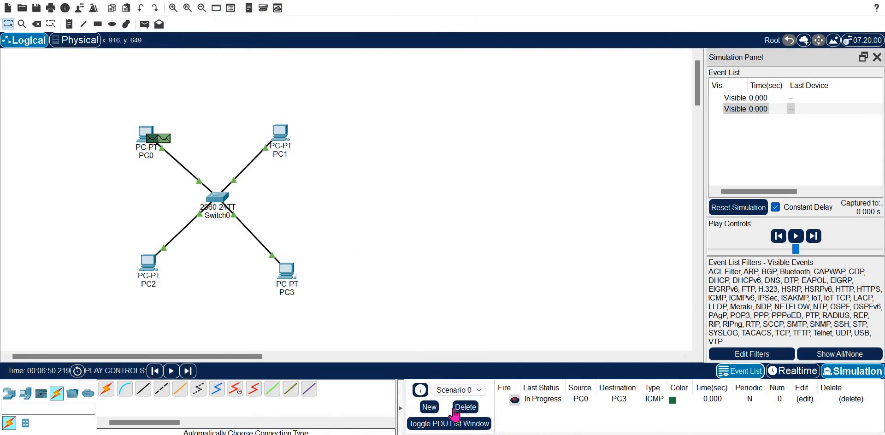
{"action": "left_click", "coordinate": [465, 407]}
{"action": "left_click", "coordinate": [144, 24]}
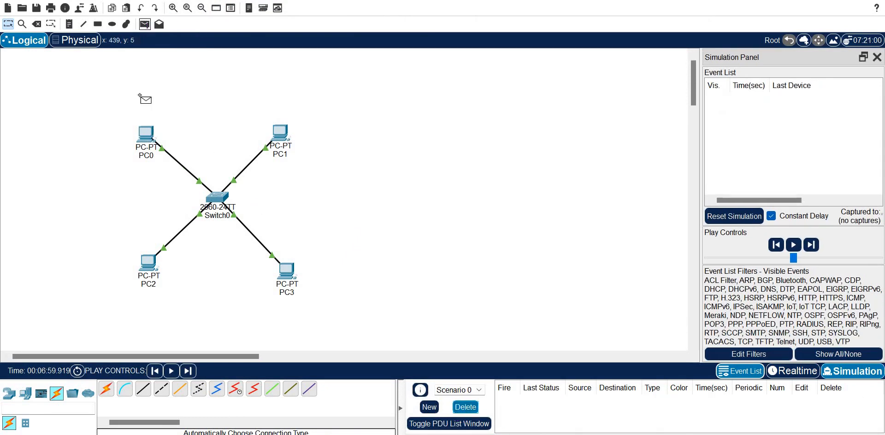
{"action": "left_click", "coordinate": [142, 135]}
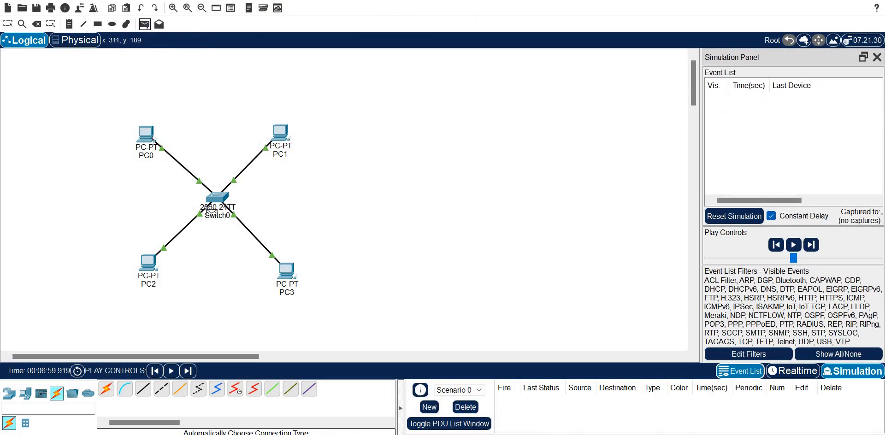
{"action": "left_click", "coordinate": [286, 270]}
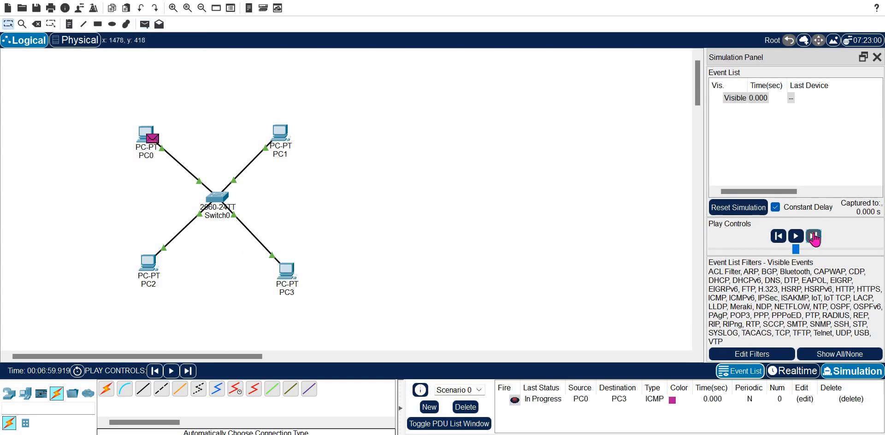
Step the simulation forward until the ICMP reply from PC3 reaches PC0.
{"action": "left_click", "coordinate": [814, 236]}
{"action": "left_click", "coordinate": [815, 236]}
{"action": "left_click", "coordinate": [814, 236]}
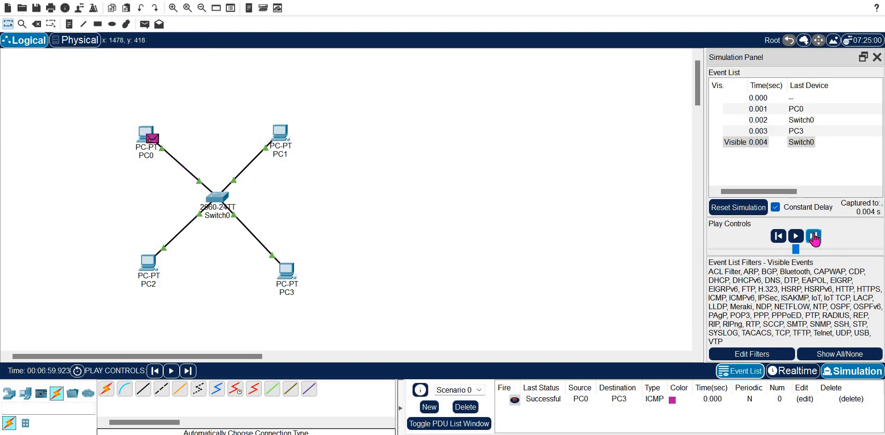
Go back to Realtime mode and list the ARP table again with arp -a in PC0's Command Prompt.
{"action": "left_click", "coordinate": [797, 377]}
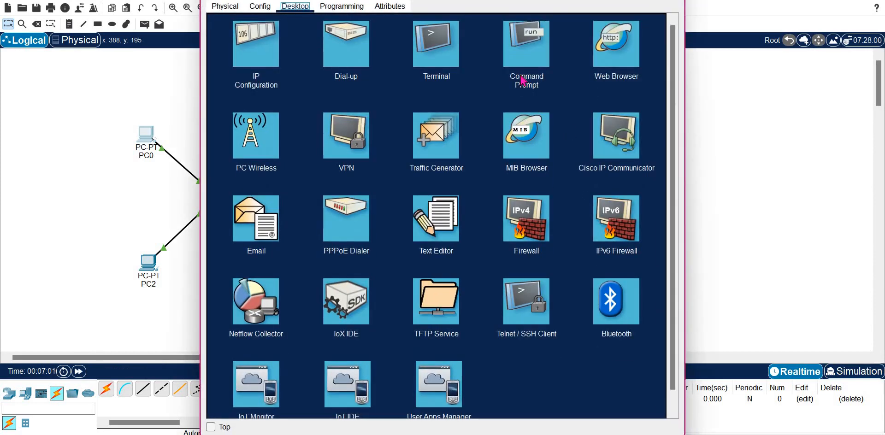
{"action": "left_click", "coordinate": [523, 73]}
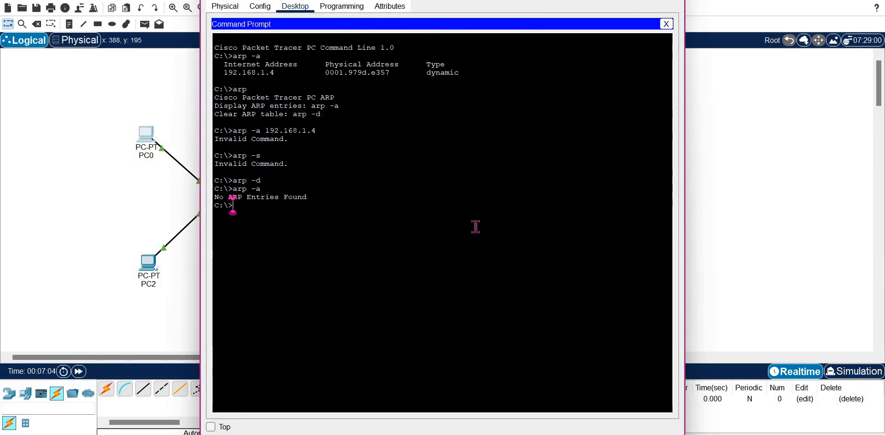
{"action": "key", "text": "Up"}
{"action": "key", "text": "Return"}
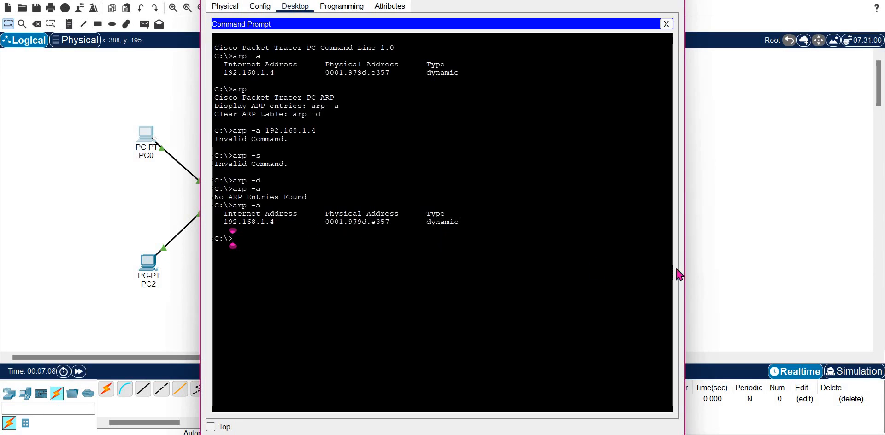
Switch to Simulation mode, delete the PC0-to-PC3 PDU and add a simple PDU from PC0 to PC2.
{"action": "left_click", "coordinate": [849, 373]}
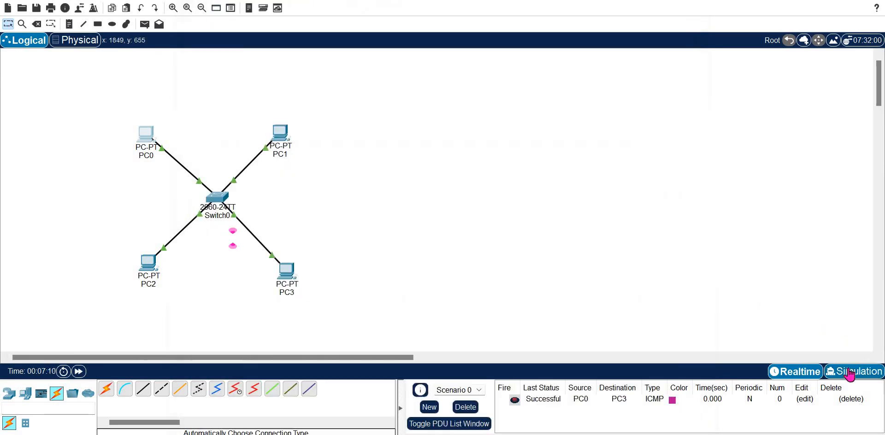
{"action": "left_click", "coordinate": [473, 408]}
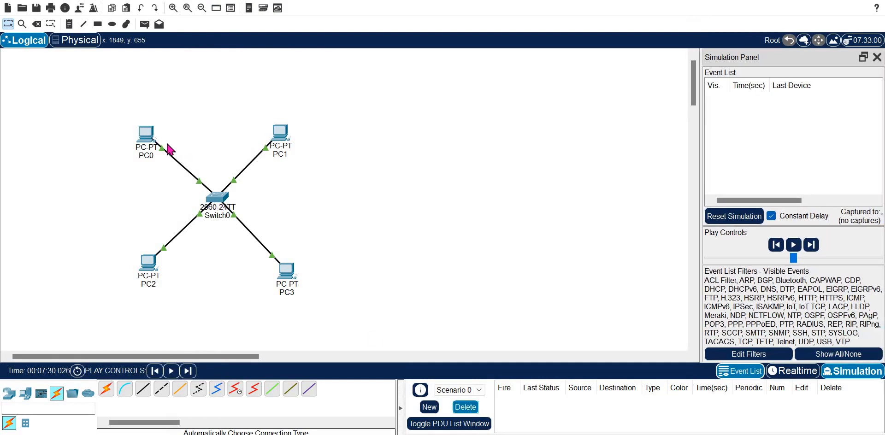
{"action": "left_click", "coordinate": [145, 23]}
{"action": "left_click", "coordinate": [146, 134]}
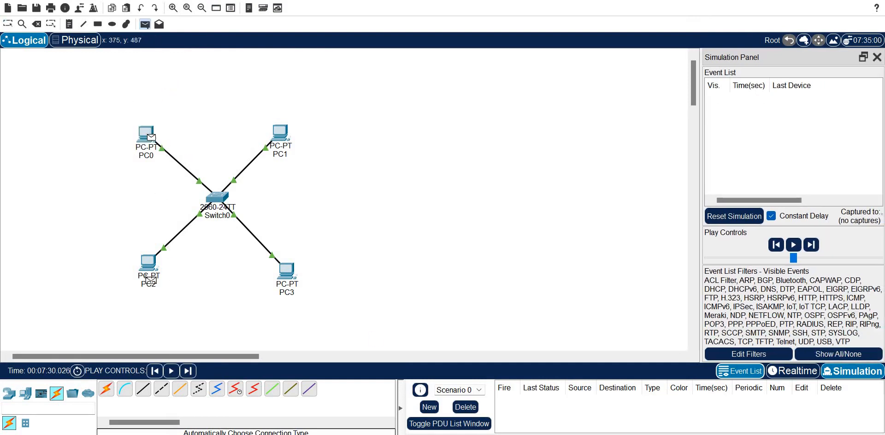
{"action": "left_click", "coordinate": [150, 268]}
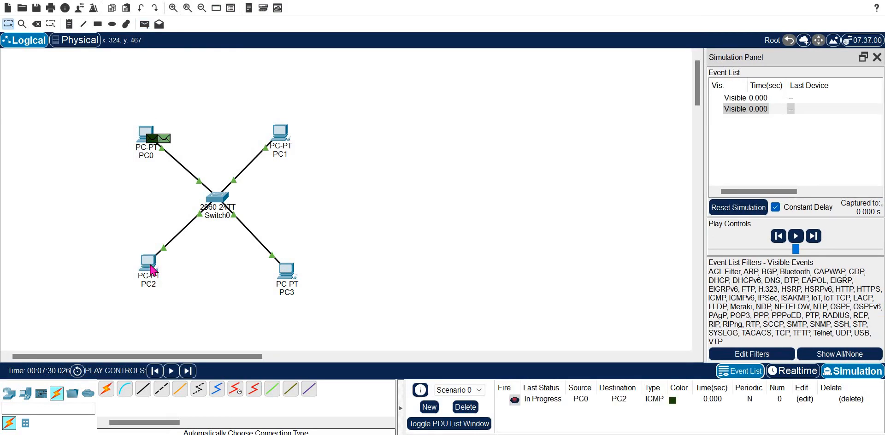
Step the simulation forward through the ARP exchange until PC2's ICMP reply reaches PC0.
{"action": "left_click", "coordinate": [814, 236]}
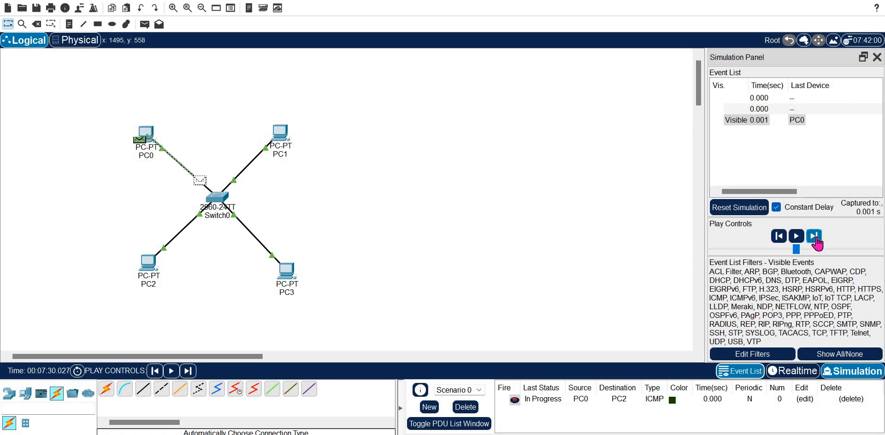
{"action": "left_click", "coordinate": [814, 236]}
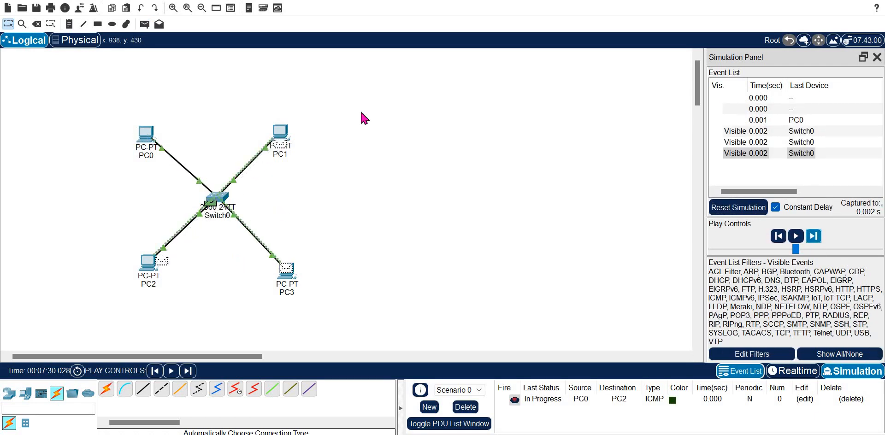
{"action": "left_click", "coordinate": [815, 237]}
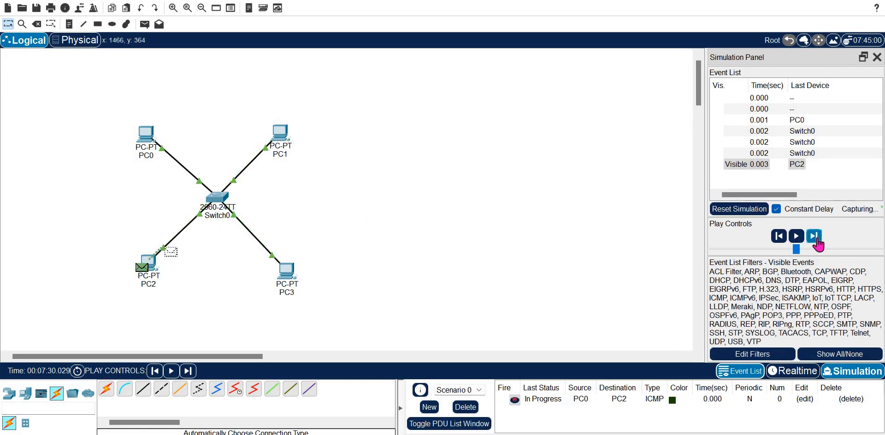
{"action": "left_click", "coordinate": [815, 236]}
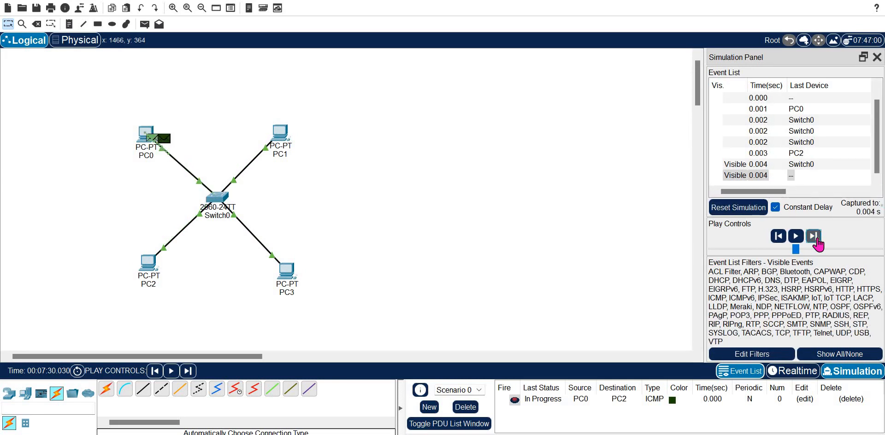
{"action": "left_click", "coordinate": [815, 236]}
{"action": "left_click", "coordinate": [814, 236]}
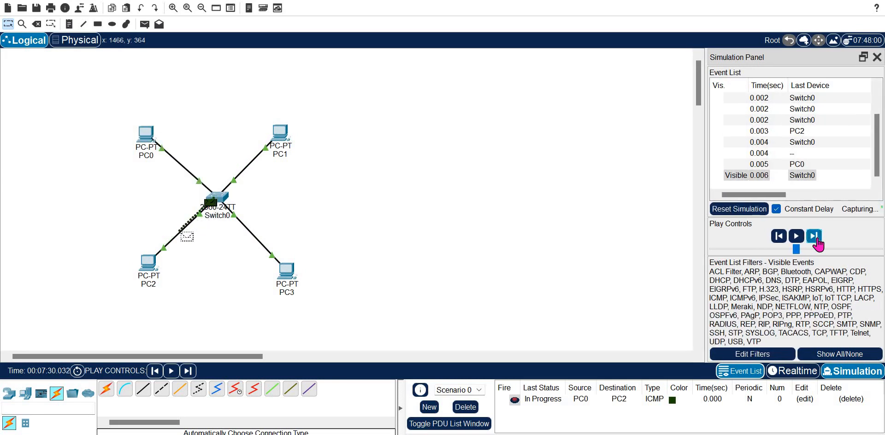
{"action": "left_click", "coordinate": [815, 236]}
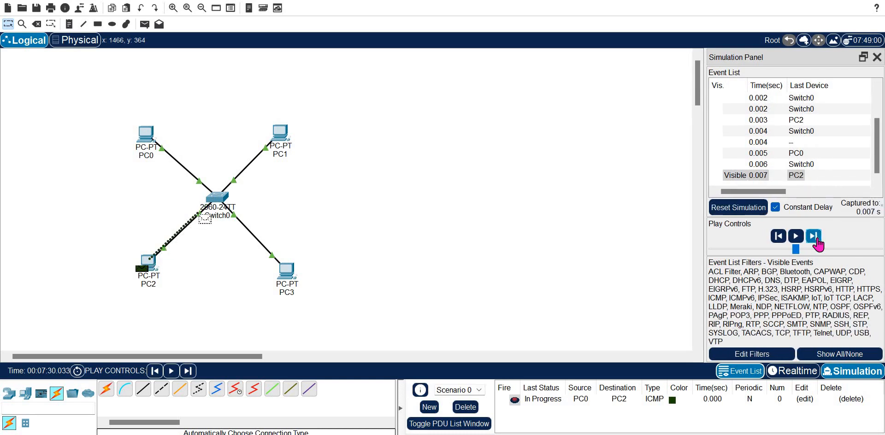
{"action": "left_click", "coordinate": [814, 236]}
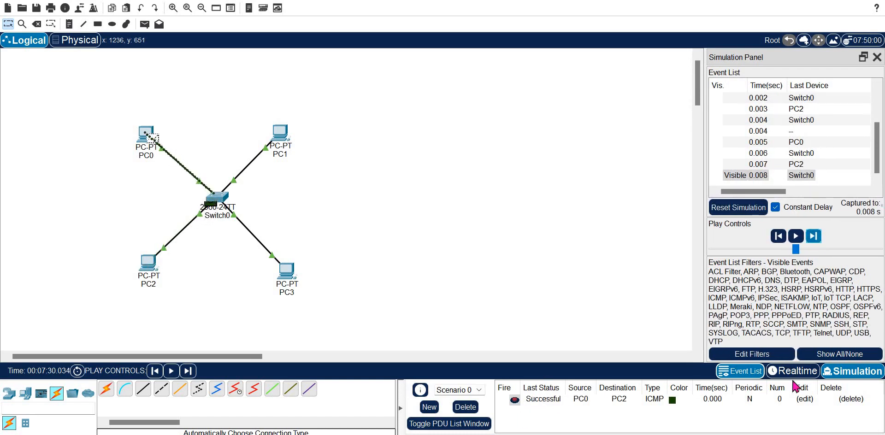
Switch to Realtime mode and list the ARP table with arp -a in PC0's Command Prompt.
{"action": "left_click", "coordinate": [794, 371]}
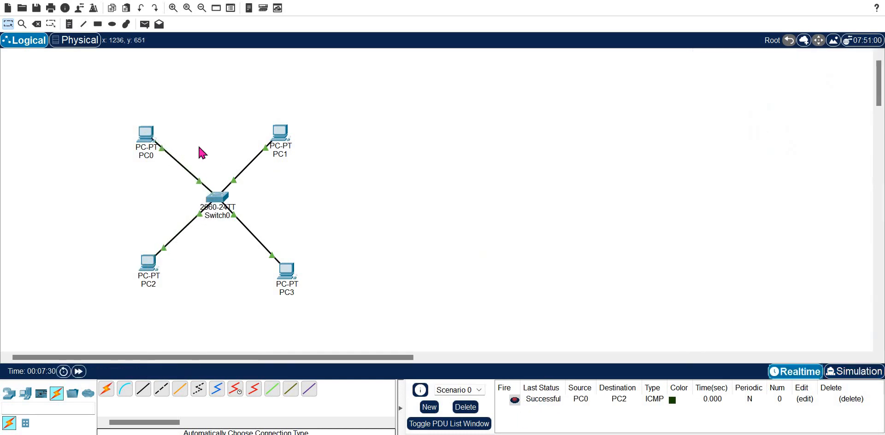
{"action": "left_click", "coordinate": [148, 135]}
{"action": "key", "text": "Up"}
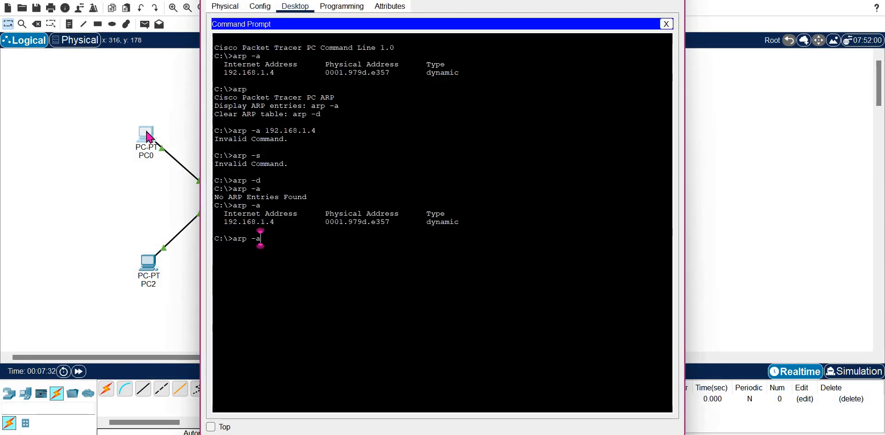
{"action": "key", "text": "Return"}
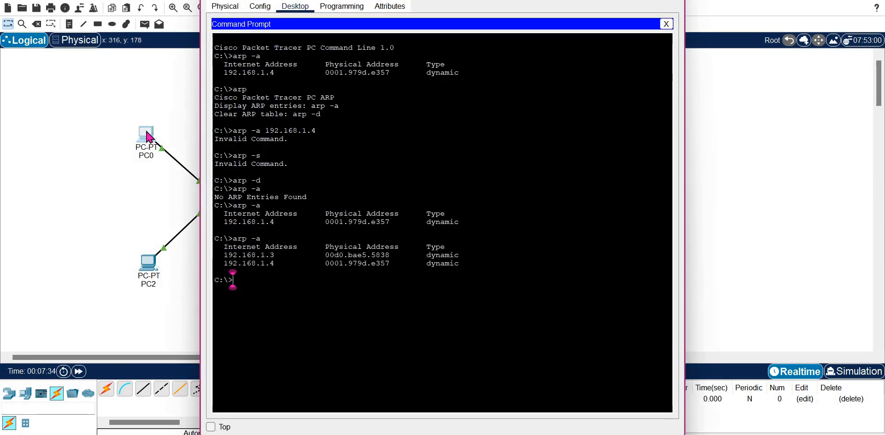
{"action": "left_click", "coordinate": [112, 122]}
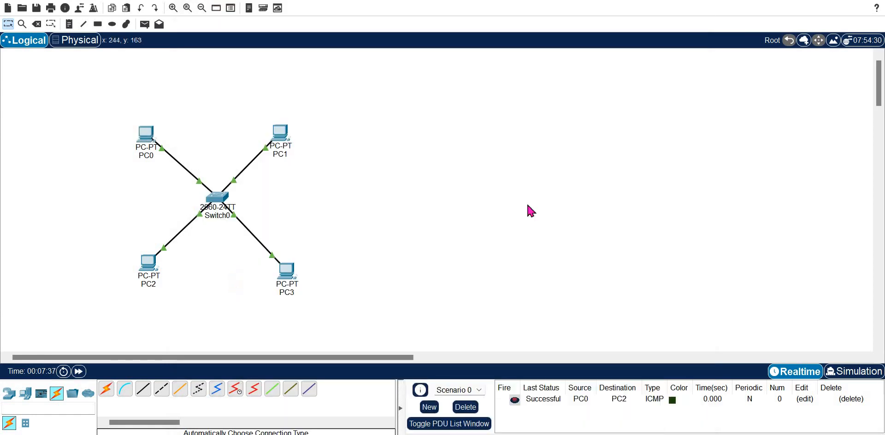
Return to Simulation mode, delete the existing PC0-to-PC2 PDU and add a new simple PDU from PC0 to PC2.
{"action": "left_click", "coordinate": [838, 372]}
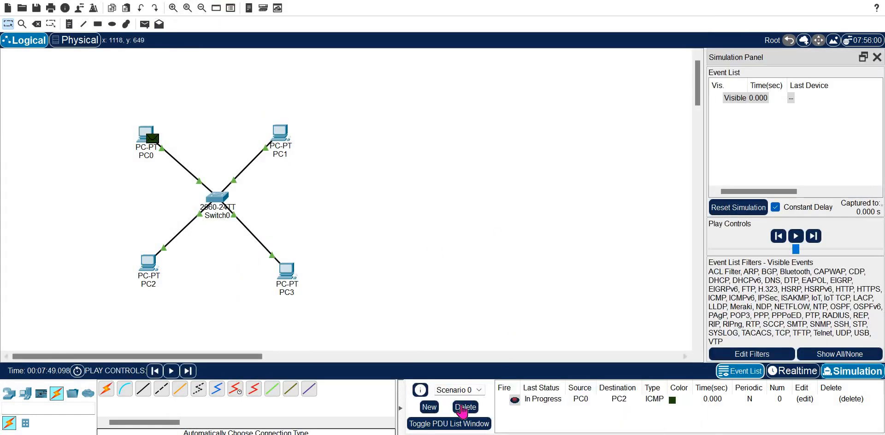
{"action": "left_click", "coordinate": [465, 407]}
{"action": "left_click", "coordinate": [145, 24]}
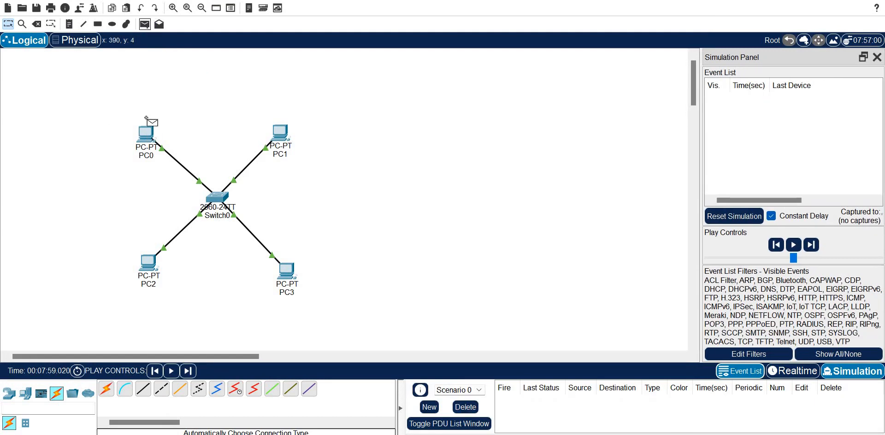
{"action": "left_click", "coordinate": [146, 134]}
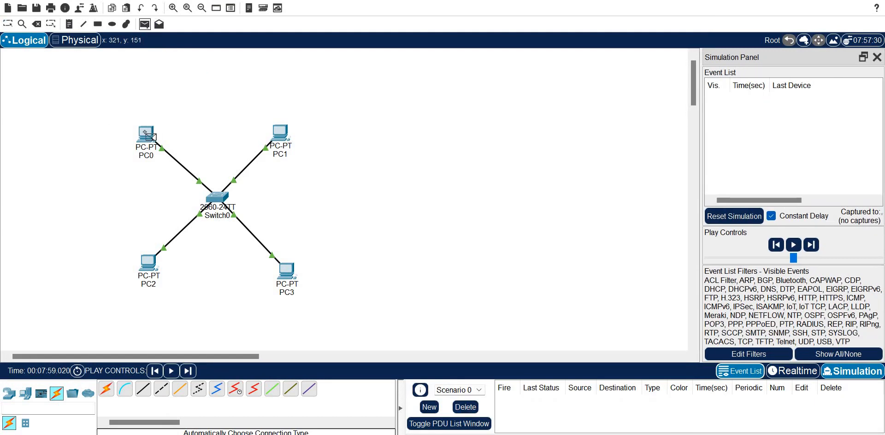
{"action": "left_click", "coordinate": [150, 273]}
Step the new PC0-to-PC2 PDU forward until its ICMP reply returns to PC0.
{"action": "left_click", "coordinate": [817, 239]}
{"action": "left_click", "coordinate": [817, 240]}
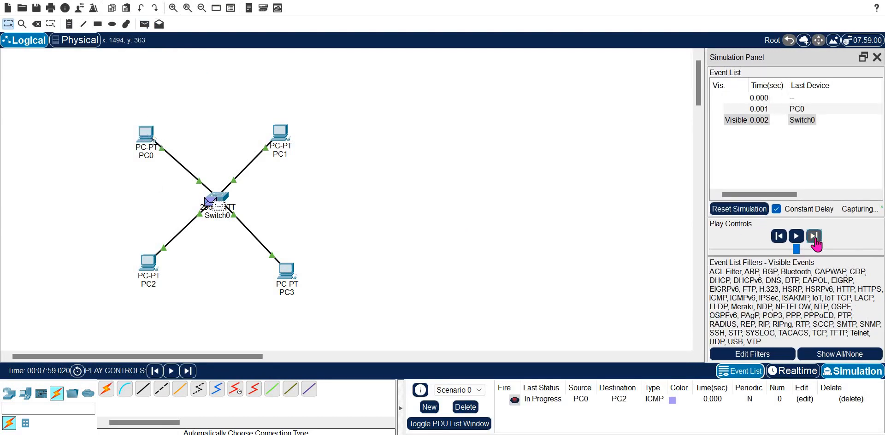
{"action": "left_click", "coordinate": [817, 240]}
{"action": "left_click", "coordinate": [817, 240]}
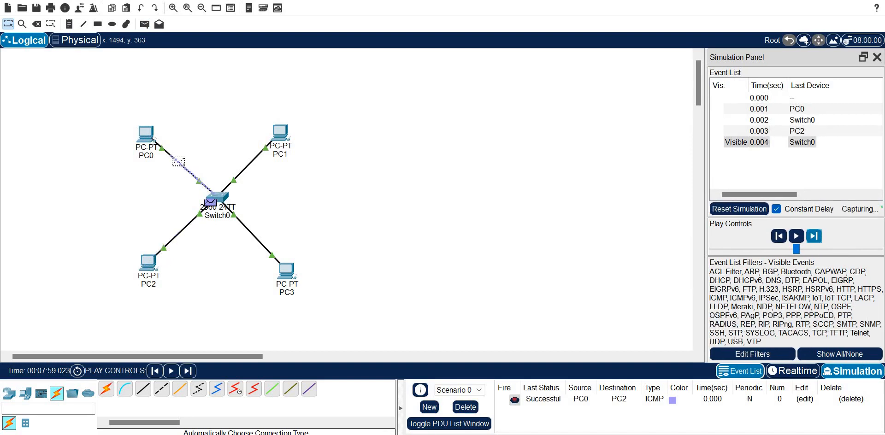
Delete the PC0-to-PC2 PDU and add a simple PDU from PC0 to PC1.
{"action": "left_click", "coordinate": [465, 407]}
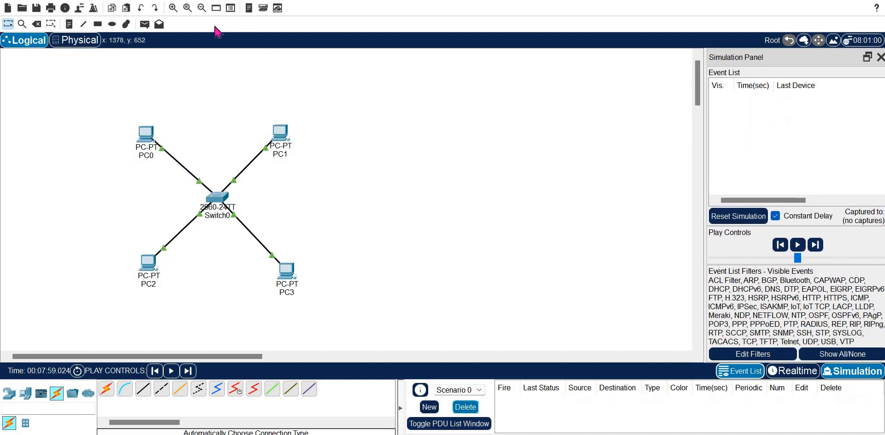
{"action": "left_click", "coordinate": [144, 24]}
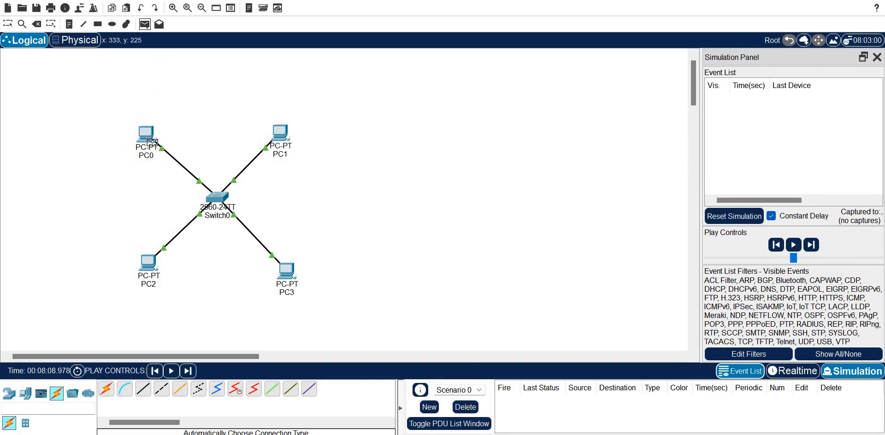
{"action": "left_click", "coordinate": [148, 135]}
{"action": "left_click", "coordinate": [280, 138]}
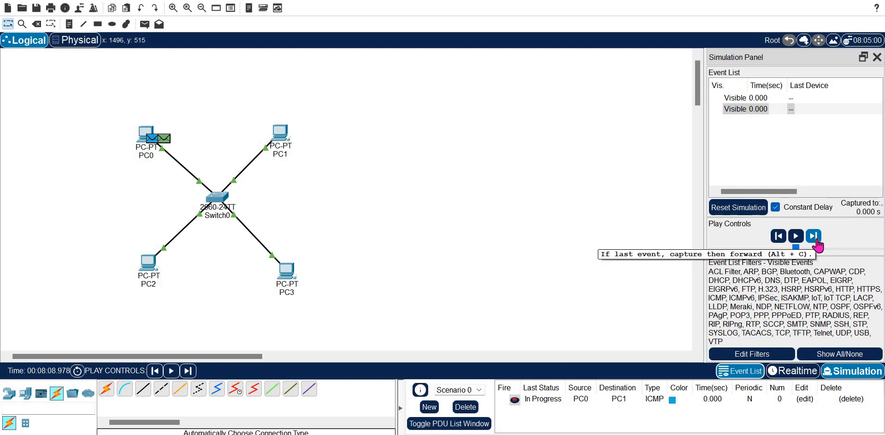
Step the simulation forward through the ARP exchange until PC1's ICMP reply reaches PC0.
{"action": "left_click", "coordinate": [813, 237]}
{"action": "left_click", "coordinate": [814, 237]}
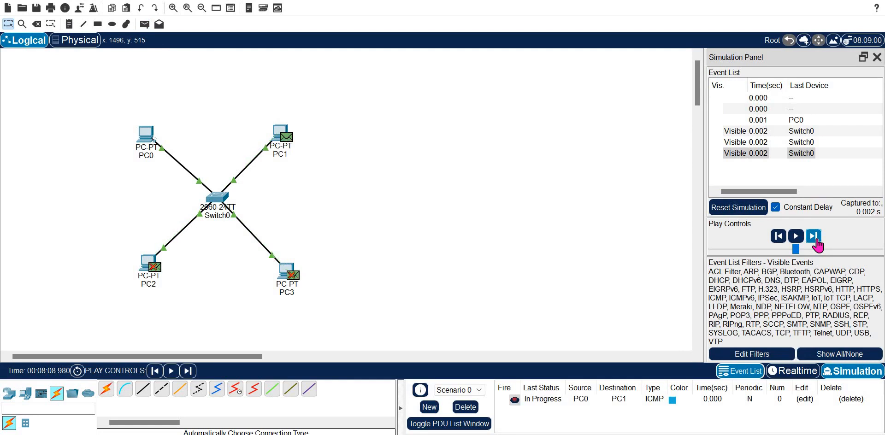
{"action": "left_click", "coordinate": [814, 237]}
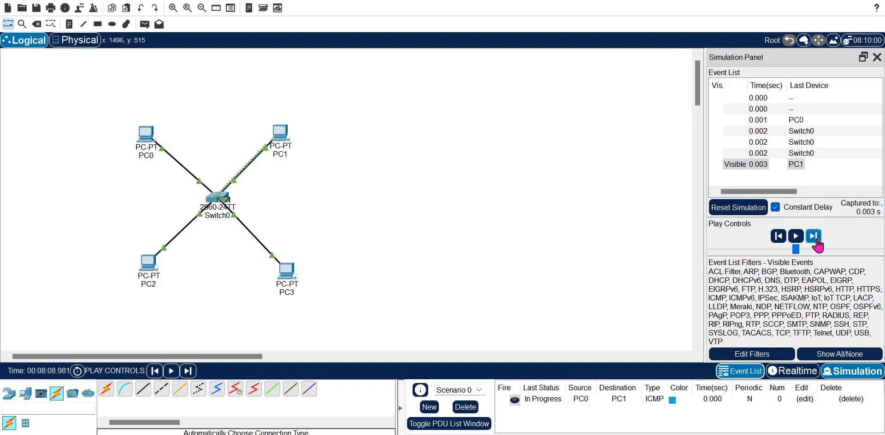
{"action": "left_click", "coordinate": [814, 237]}
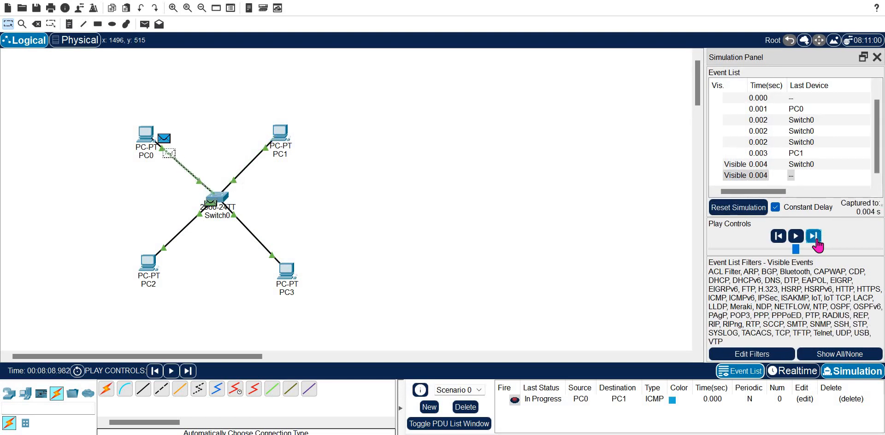
{"action": "left_click", "coordinate": [814, 237]}
{"action": "left_click", "coordinate": [813, 237]}
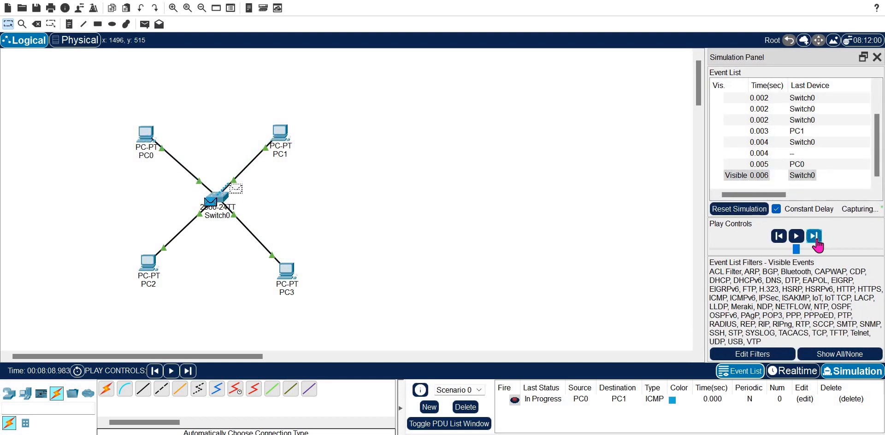
{"action": "left_click", "coordinate": [814, 237]}
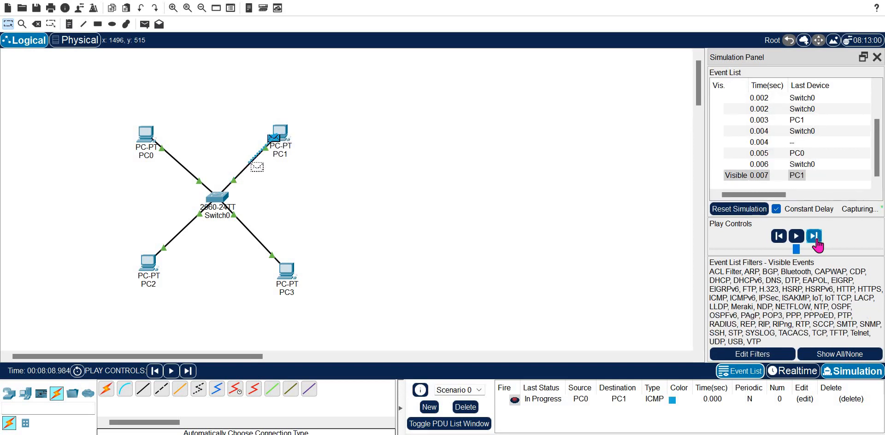
{"action": "left_click", "coordinate": [815, 237]}
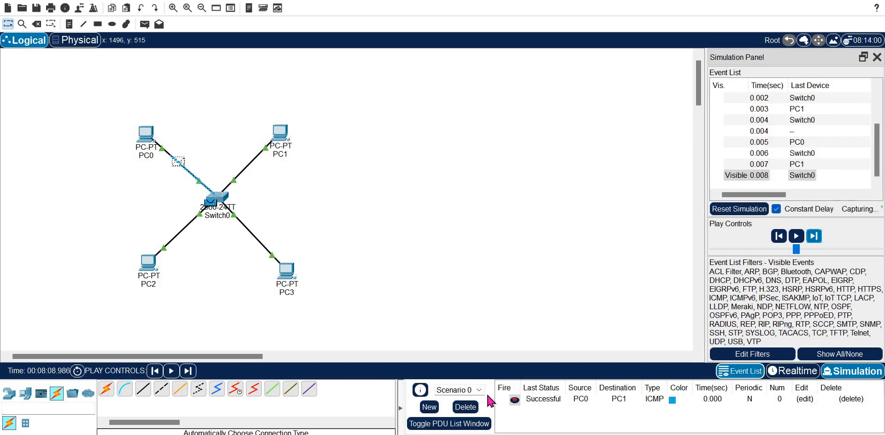
Delete the PC0-to-PC1 PDU and list the ARP table with arp -a in PC0's Command Prompt.
{"action": "left_click", "coordinate": [466, 407]}
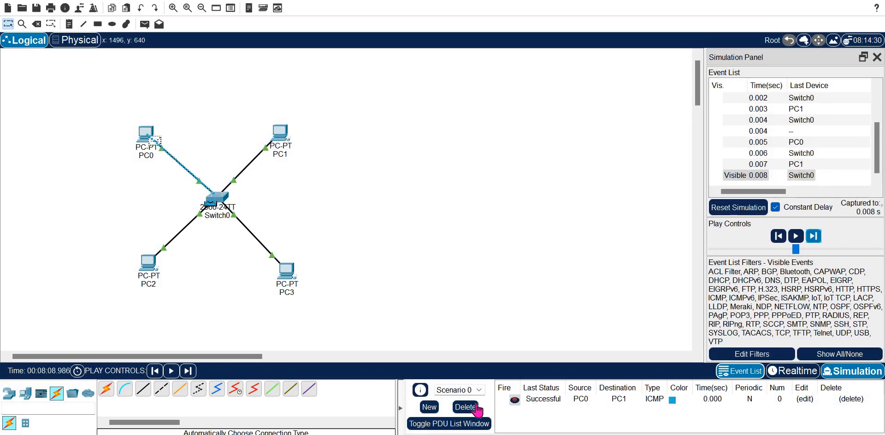
{"action": "left_click", "coordinate": [145, 134]}
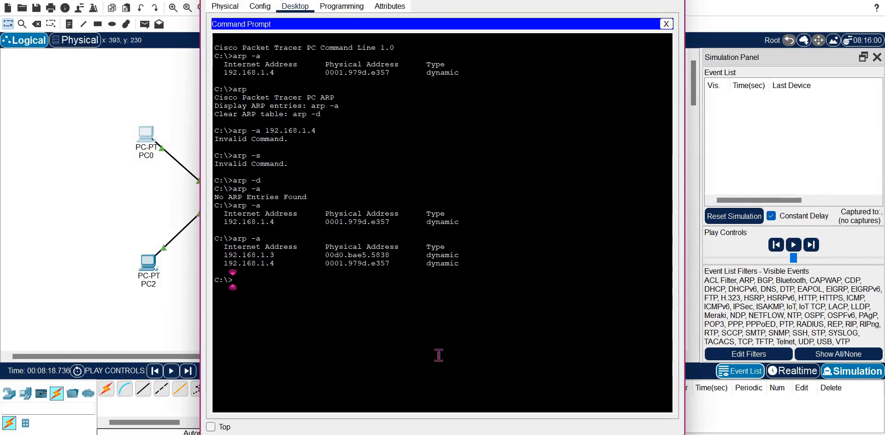
{"action": "key", "text": "Up"}
{"action": "key", "text": "Return"}
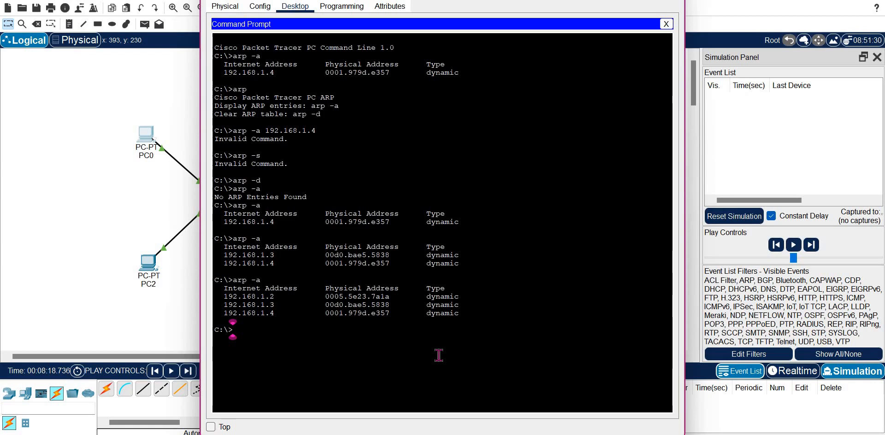
Clear PC0's ARP table with arp -d and list its entries again with arp -a.
{"action": "type", "text": "arp -a"}
{"action": "key", "text": "Return"}
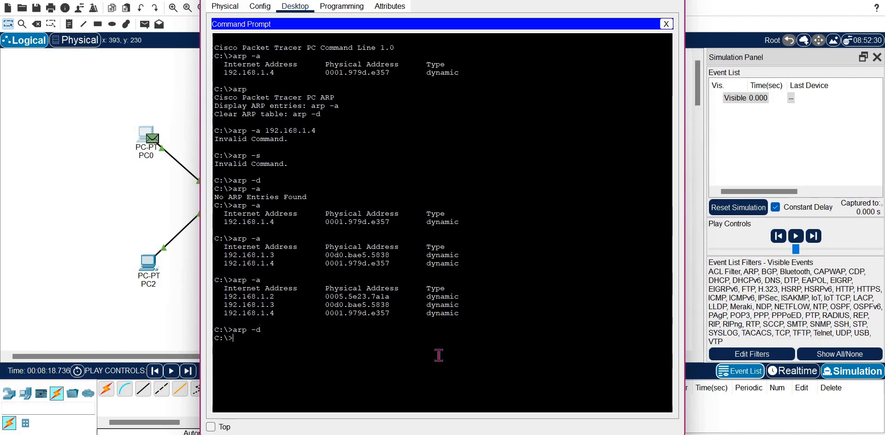
{"action": "key", "text": "Up"}
{"action": "key", "text": "Up"}
{"action": "key", "text": "Return"}
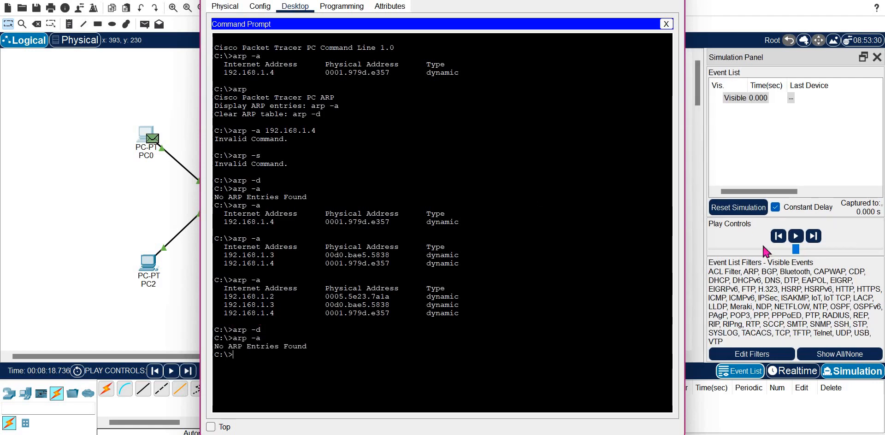
Return to the workspace, step PC0's pending packet forward through the switch, and delete the current scenario's simulation events.
{"action": "key", "text": "alt+Tab"}
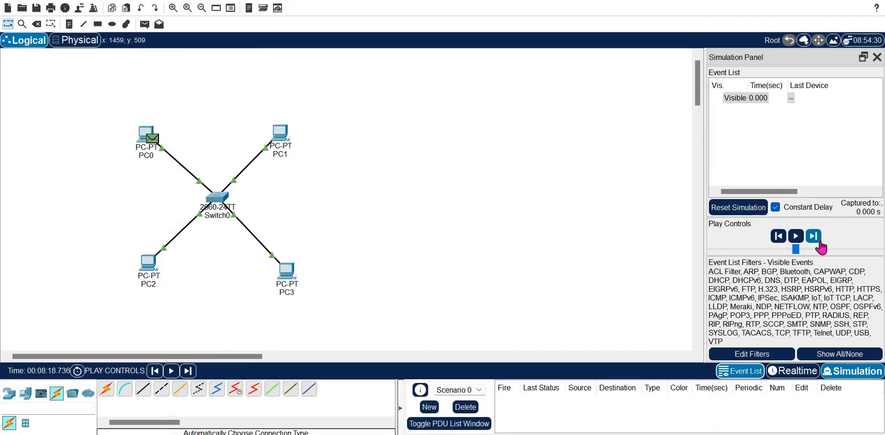
{"action": "left_click", "coordinate": [821, 244]}
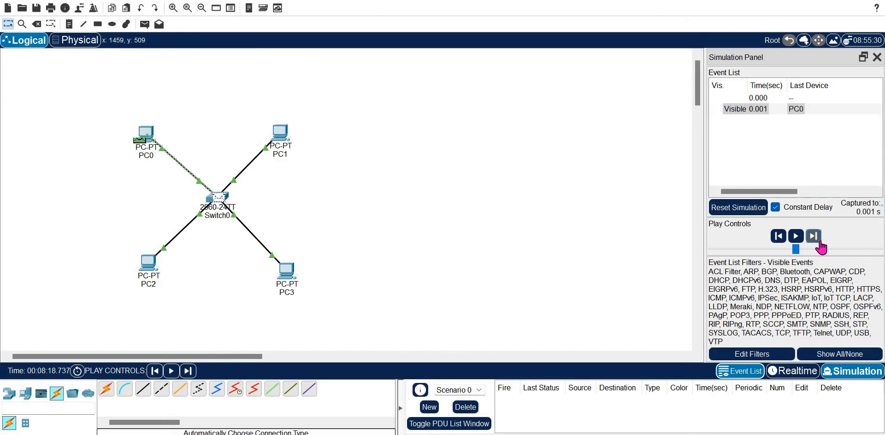
{"action": "left_click", "coordinate": [822, 245]}
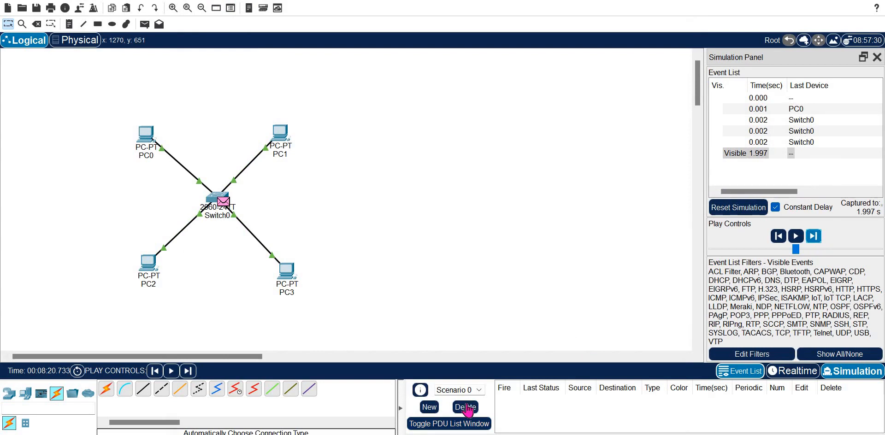
{"action": "left_click", "coordinate": [466, 407]}
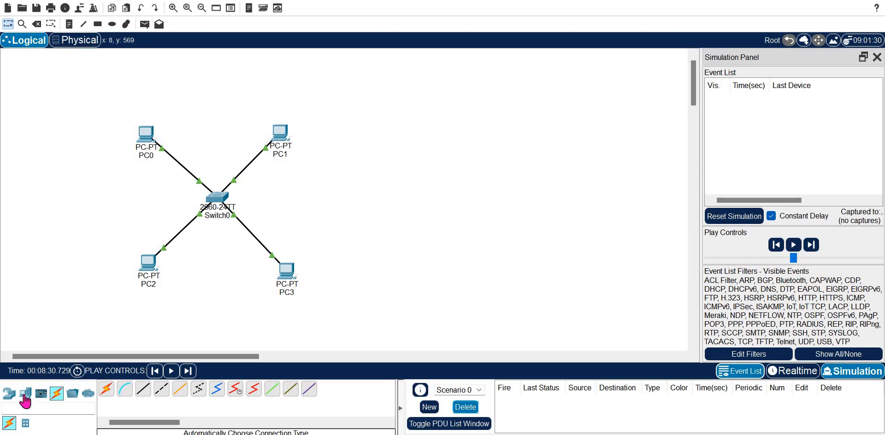
Add a Router-PT to the workspace beside the four-PC switch network.
{"action": "left_click", "coordinate": [9, 393]}
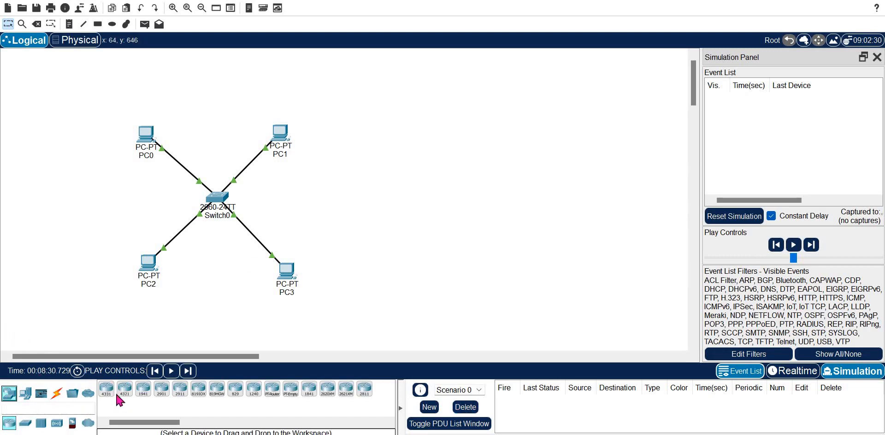
{"action": "left_click", "coordinate": [272, 396]}
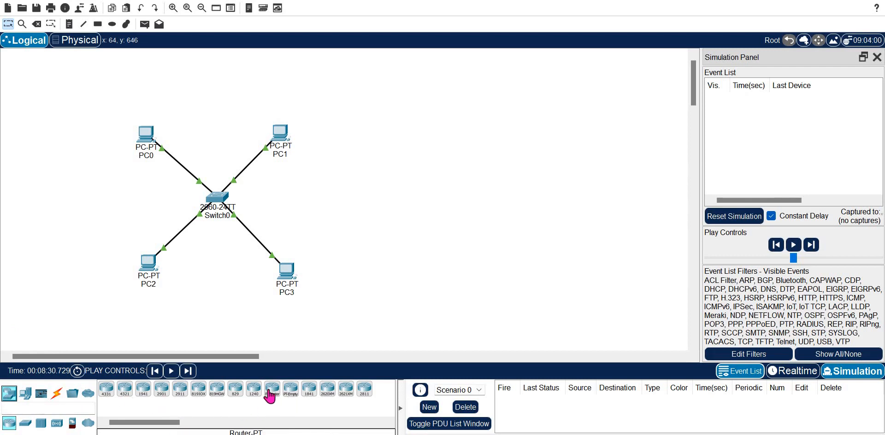
{"action": "left_click", "coordinate": [401, 203]}
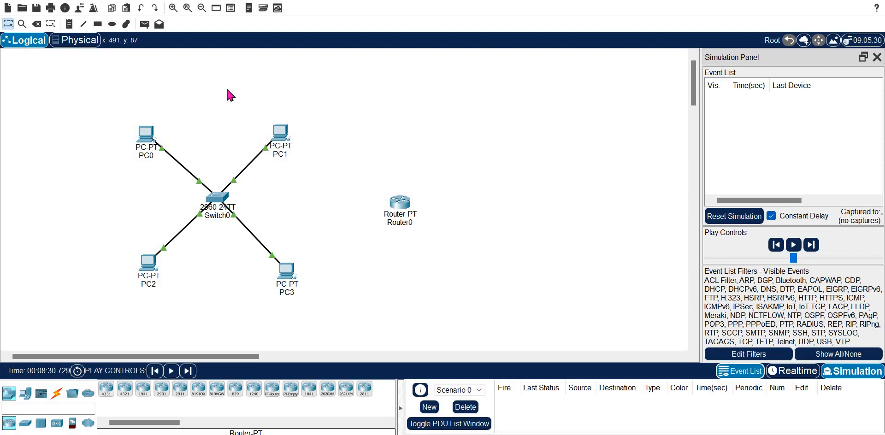
Switch to Realtime mode, then duplicate Switch0 with its four PCs and place the copy on the router's other side.
{"action": "left_click", "coordinate": [798, 375]}
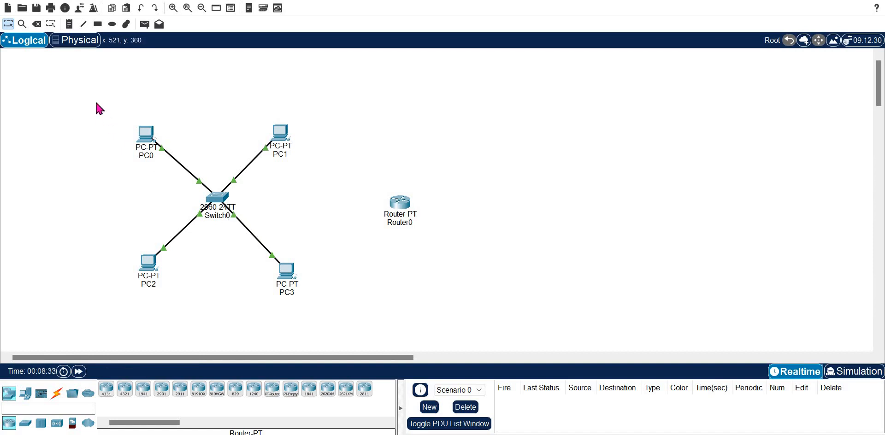
{"action": "left_click_drag", "start_coordinate": [92, 97], "coordinate": [351, 323]}
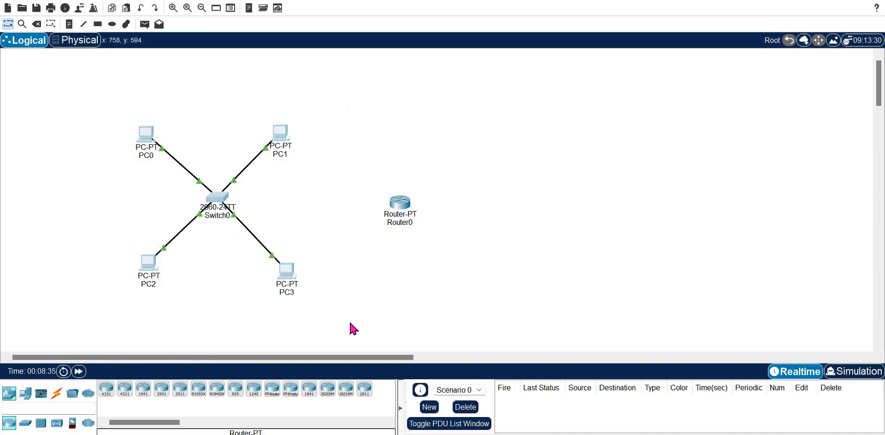
{"action": "key", "text": "ctrl+c"}
{"action": "key", "text": "ctrl+v"}
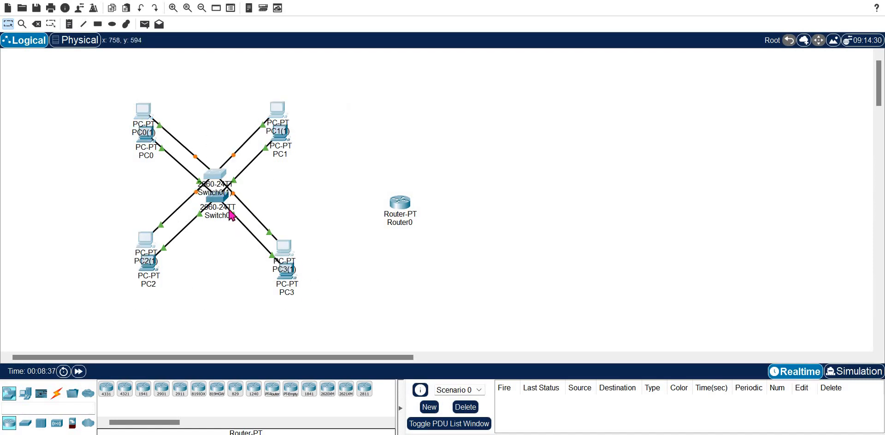
{"action": "left_click_drag", "start_coordinate": [216, 170], "coordinate": [617, 197]}
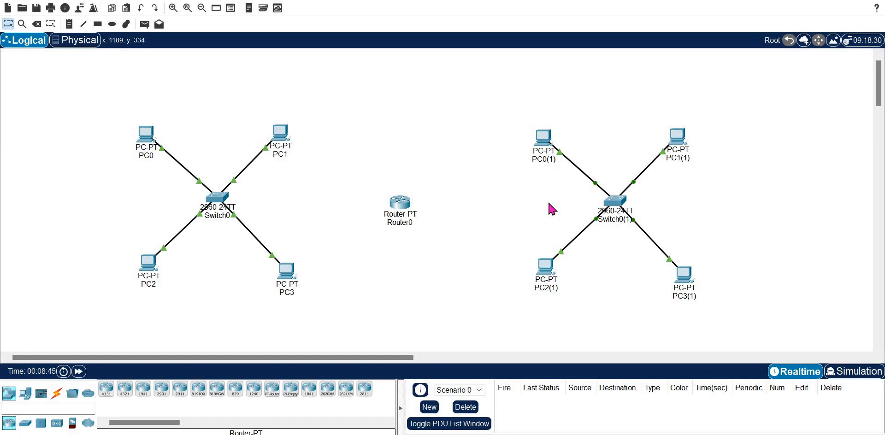
Set PC0(1)'s static IPv4 address to 192.168.2.1 in its IP configuration.
{"action": "left_click", "coordinate": [546, 150]}
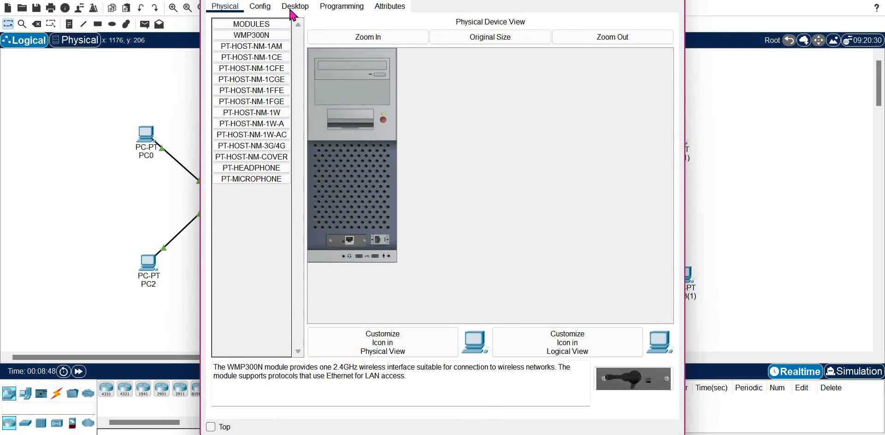
{"action": "left_click", "coordinate": [292, 10]}
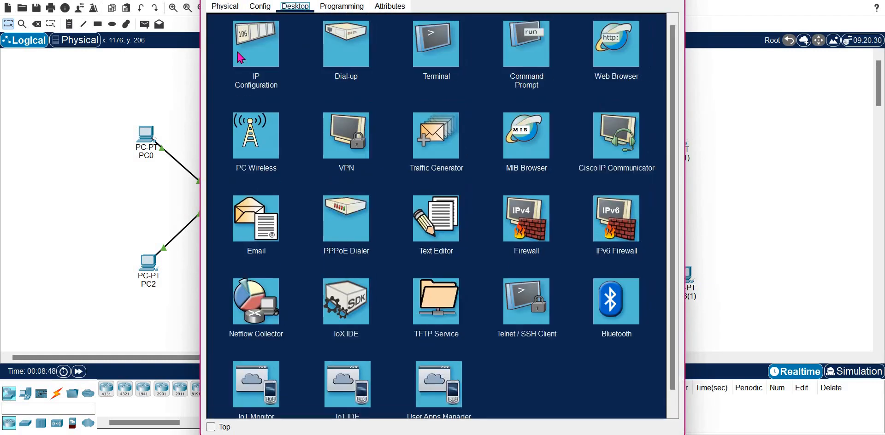
{"action": "left_click", "coordinate": [241, 57]}
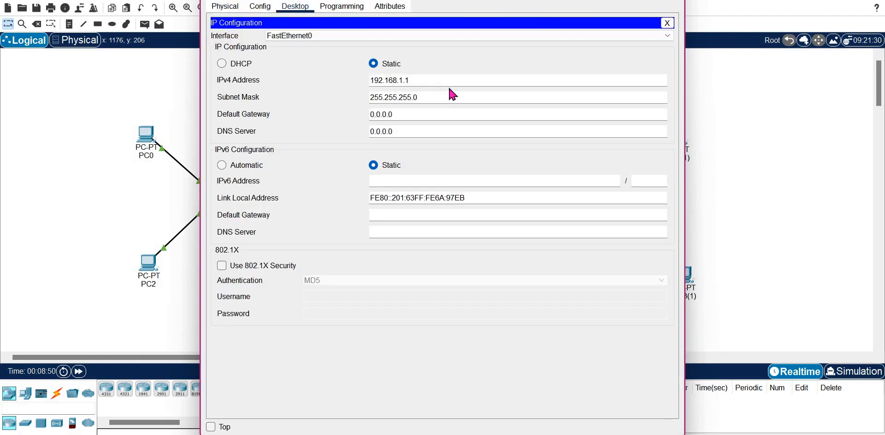
{"action": "left_click", "coordinate": [450, 86]}
{"action": "key", "text": "Left"}
{"action": "key", "text": "Left"}
{"action": "key", "text": "BackSpace"}
{"action": "type", "text": "2"}
{"action": "key", "text": "ctrl+a"}
{"action": "left_click", "coordinate": [674, 0]}
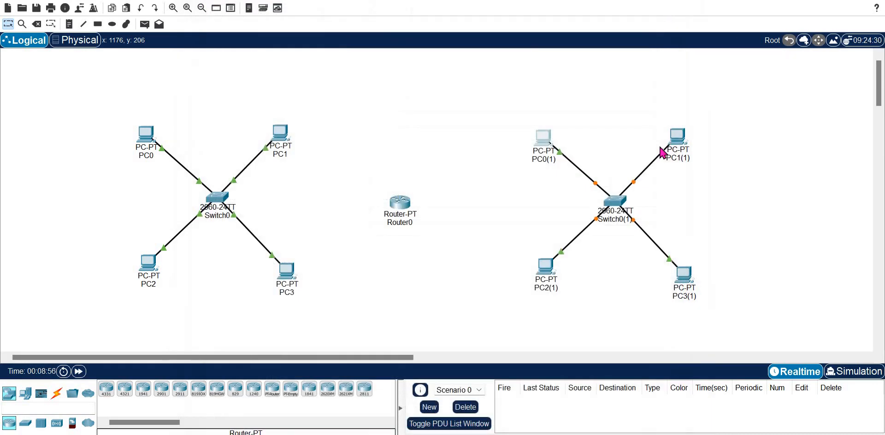
Set PC1(1)'s static IPv4 address to 192.168.2.2 and close its window.
{"action": "left_click", "coordinate": [677, 139]}
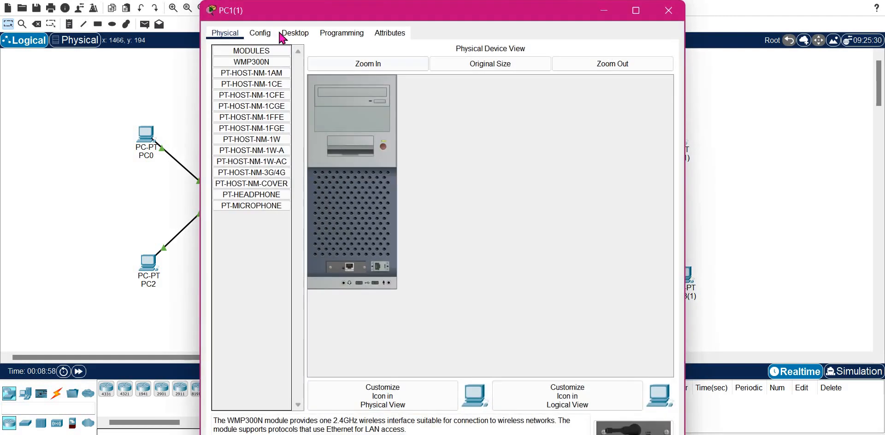
{"action": "left_click", "coordinate": [295, 33]}
{"action": "left_click", "coordinate": [237, 99]}
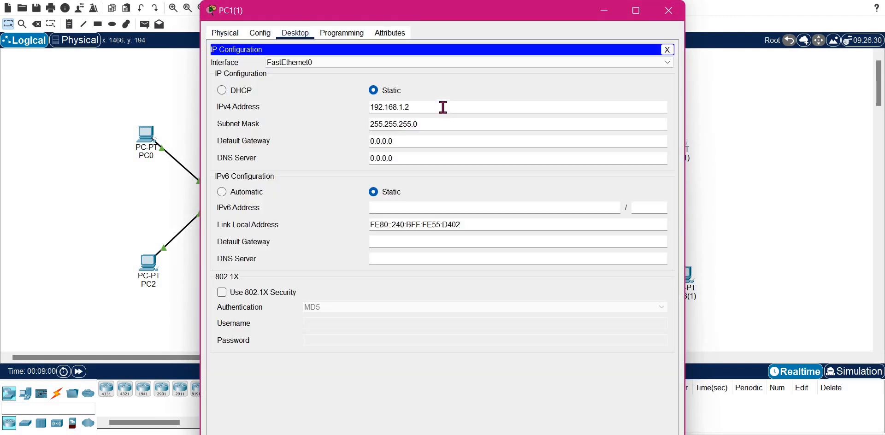
{"action": "triple_click", "coordinate": [444, 109]}
{"action": "type", "text": "192.168.2.2"}
{"action": "left_click", "coordinate": [668, 14]}
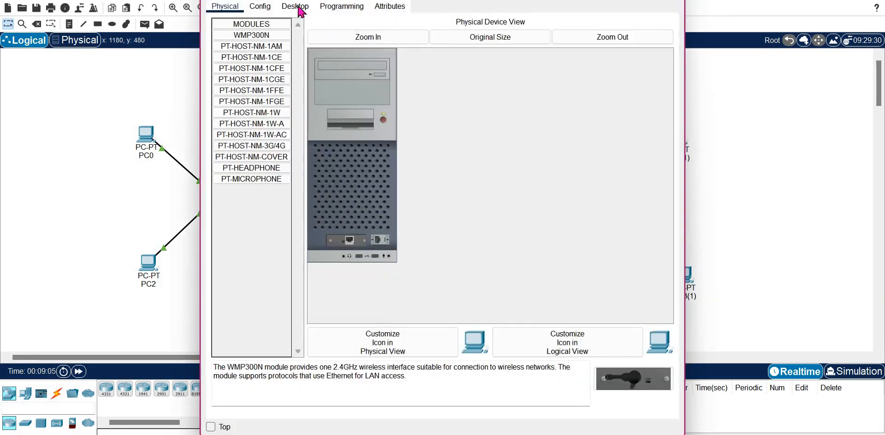
Set PC2(1)'s static IPv4 address to 192.168.2.3, keeping the default subnet mask.
{"action": "left_click", "coordinate": [300, 8]}
{"action": "left_click", "coordinate": [267, 47]}
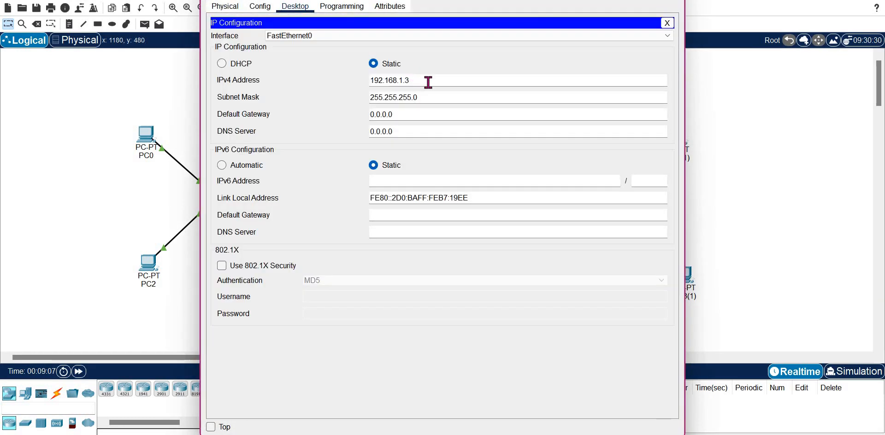
{"action": "triple_click", "coordinate": [428, 82]}
{"action": "type", "text": "192.168.2.1"}
{"action": "key", "text": "Delete"}
{"action": "type", "text": "3"}
{"action": "key", "text": "Tab"}
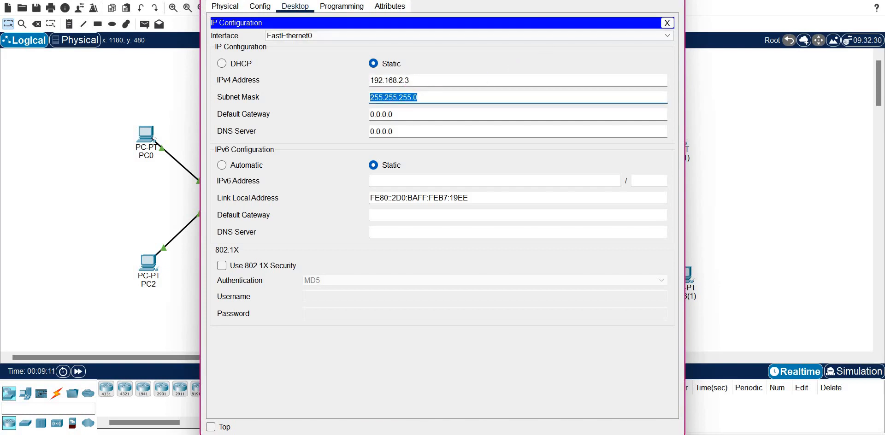
Set PC3(1)'s static IPv4 address to 192.168.2.4 and return to the workspace.
{"action": "left_click", "coordinate": [689, 283]}
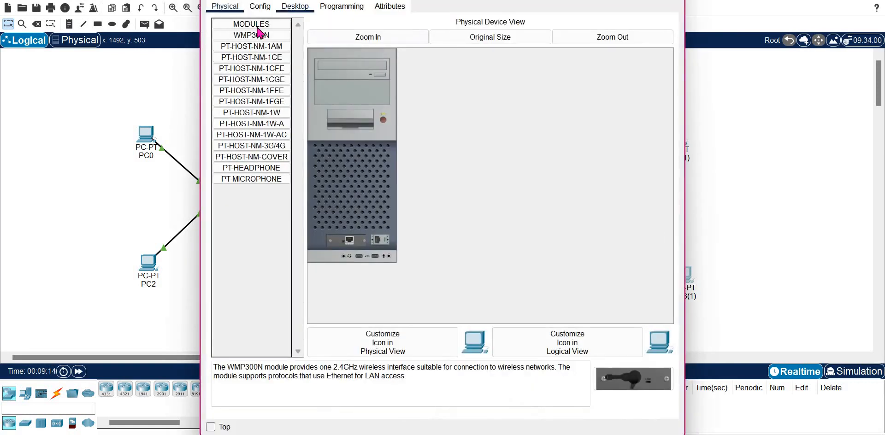
{"action": "left_click", "coordinate": [295, 6]}
{"action": "left_click", "coordinate": [251, 132]}
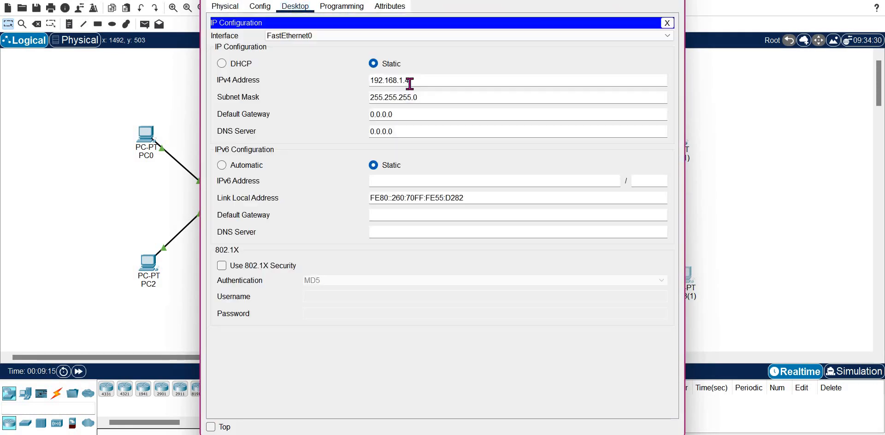
{"action": "triple_click", "coordinate": [435, 75]}
{"action": "type", "text": "192.168.2.1"}
{"action": "key", "text": "BackSpace"}
{"action": "type", "text": "4"}
{"action": "key", "text": "Escape"}
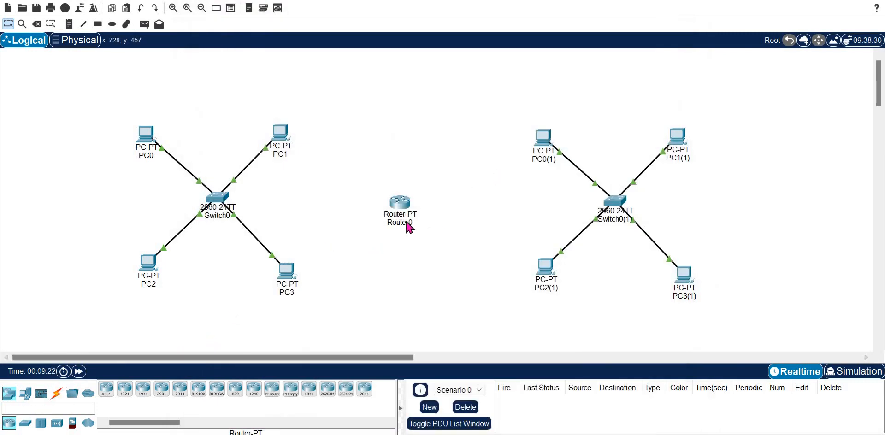
Connect Switch0 to Router0's FastEthernet0/0 port with a copper straight-through cable.
{"action": "mouse_move", "coordinate": [287, 282]}
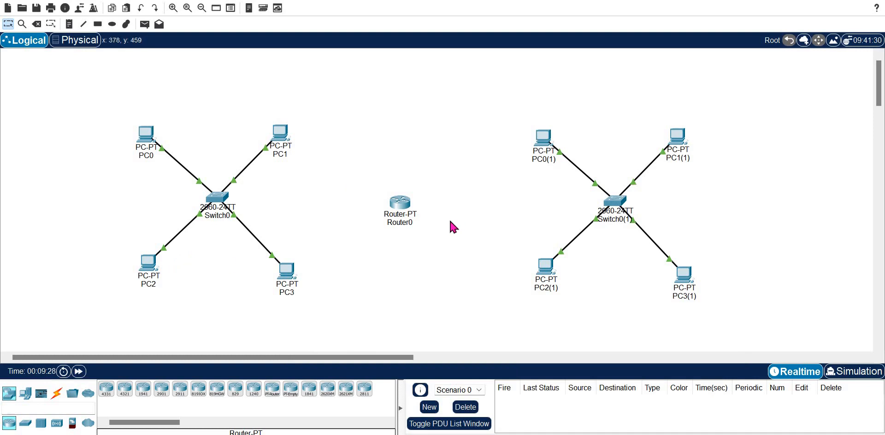
{"action": "left_click", "coordinate": [57, 397]}
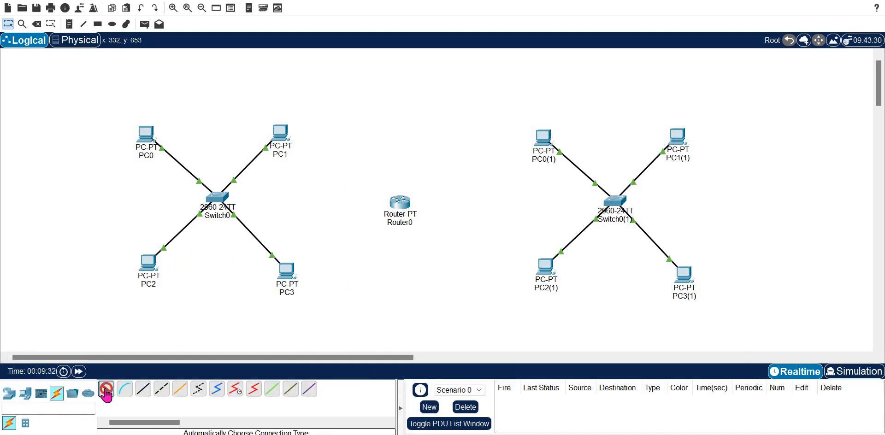
{"action": "left_click", "coordinate": [144, 389]}
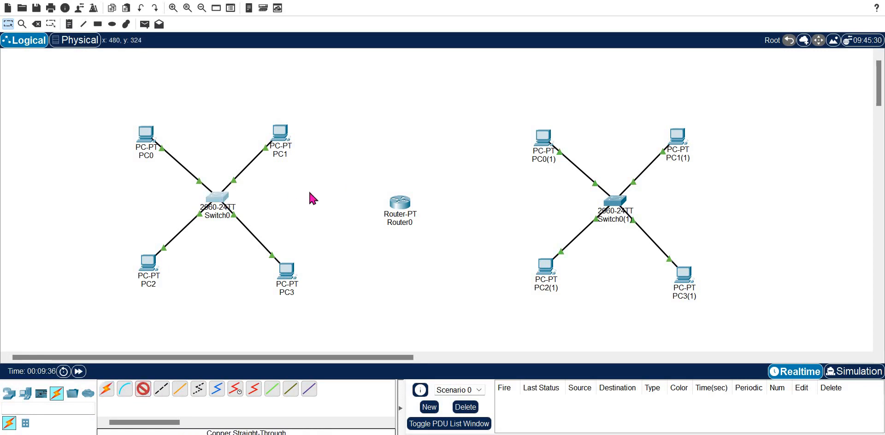
{"action": "left_click", "coordinate": [220, 198]}
{"action": "left_click", "coordinate": [277, 2]}
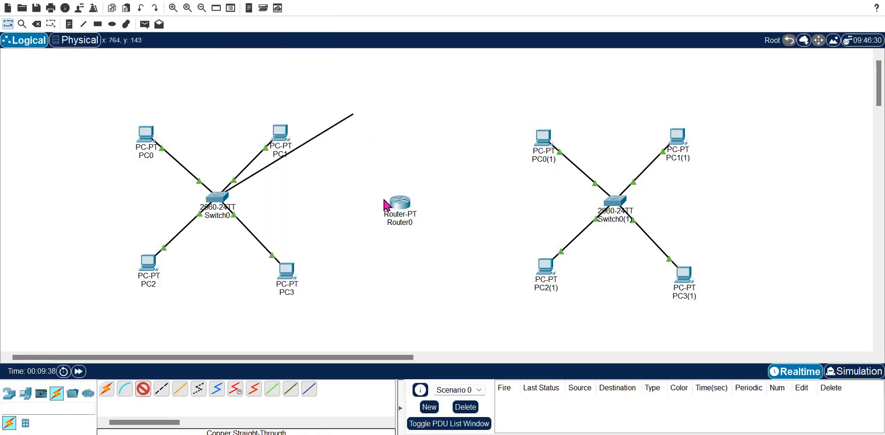
{"action": "left_click", "coordinate": [393, 203]}
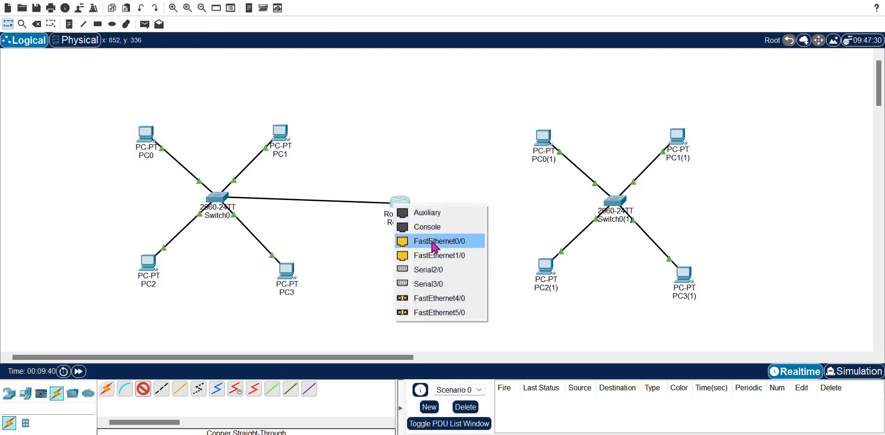
{"action": "left_click", "coordinate": [407, 238]}
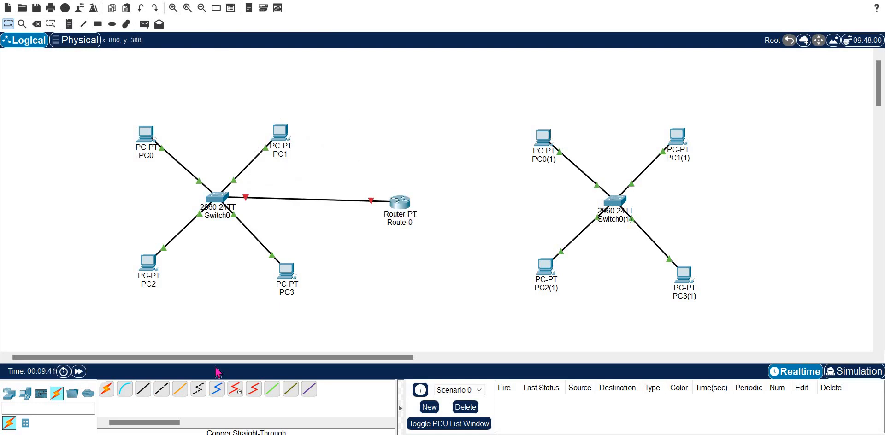
Connect Router0's FastEthernet1/0 port to a free port on Switch0(1) with a copper straight-through cable.
{"action": "left_click", "coordinate": [143, 389]}
{"action": "left_click", "coordinate": [404, 200]}
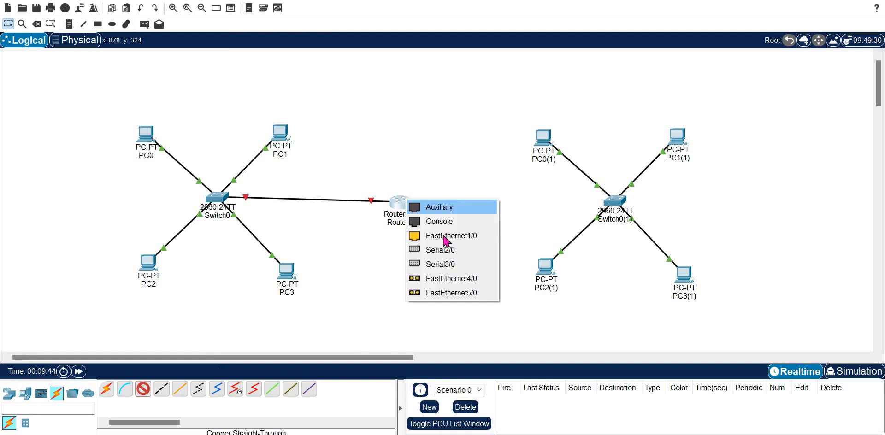
{"action": "left_click", "coordinate": [479, 236]}
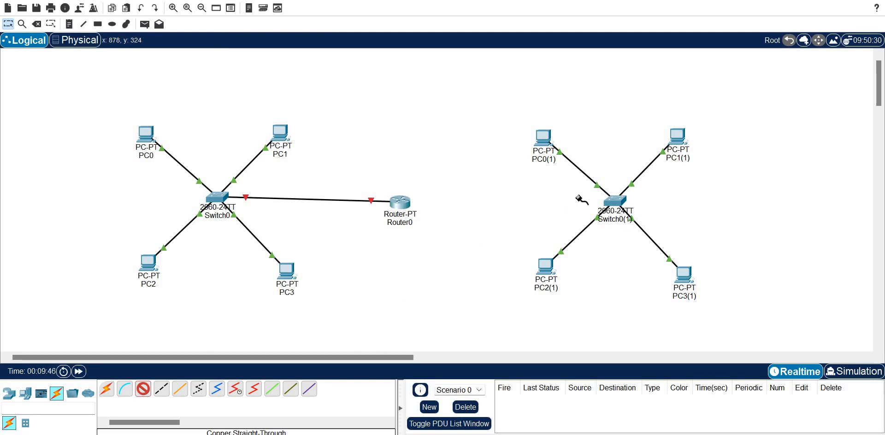
{"action": "left_click", "coordinate": [622, 209]}
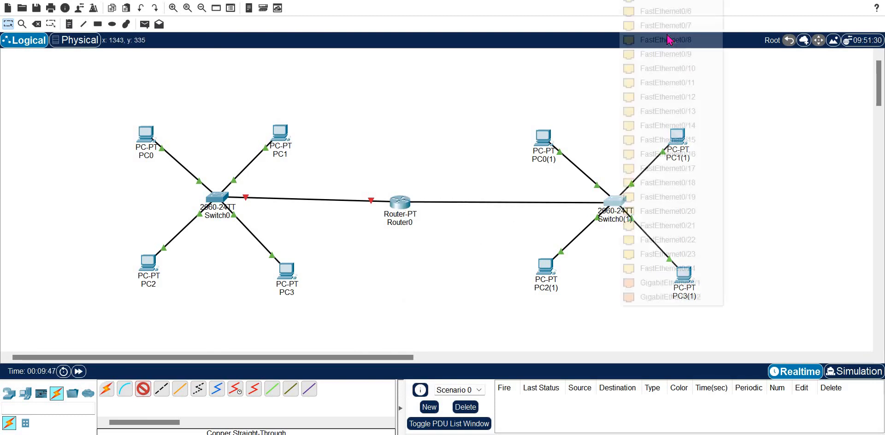
{"action": "left_click", "coordinate": [685, 7]}
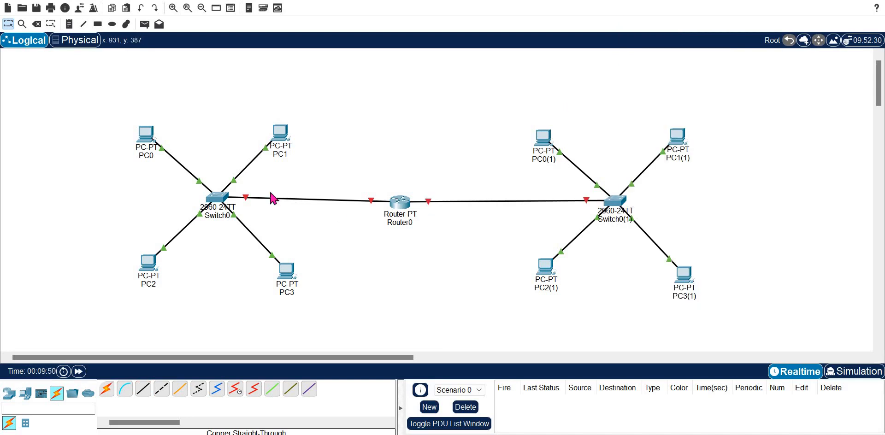
Connect PC0's RS 232 port to Router0's Console port with a console cable.
{"action": "left_click", "coordinate": [126, 390]}
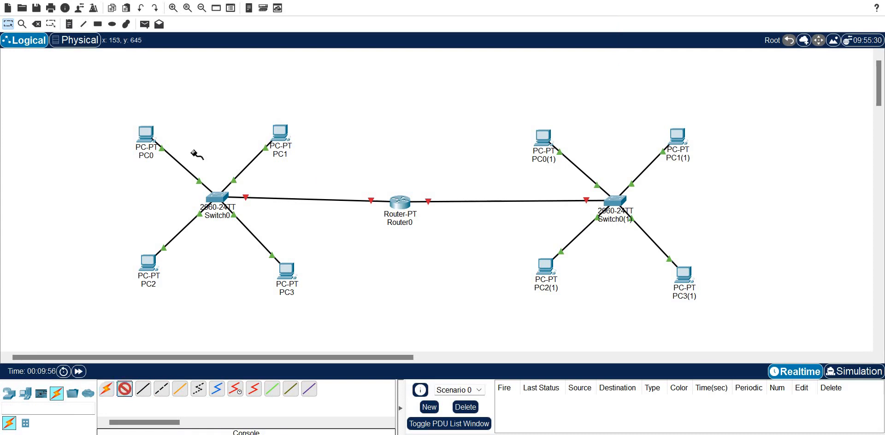
{"action": "left_click", "coordinate": [143, 133]}
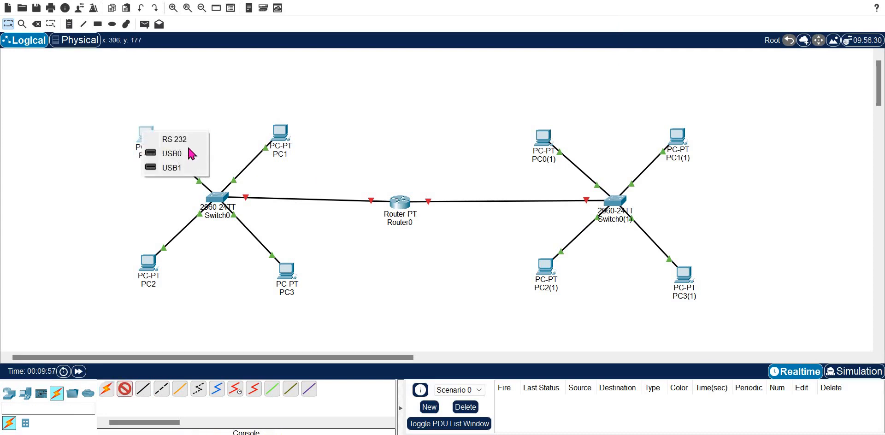
{"action": "left_click", "coordinate": [198, 136]}
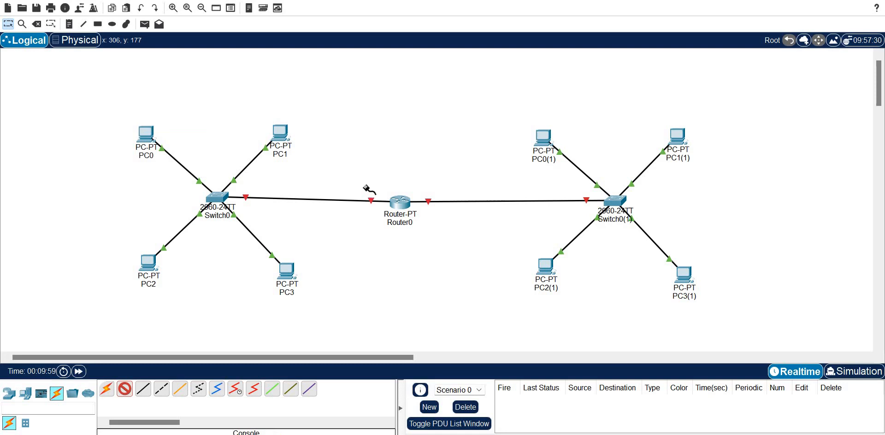
{"action": "left_click", "coordinate": [395, 201]}
{"action": "left_click", "coordinate": [420, 227]}
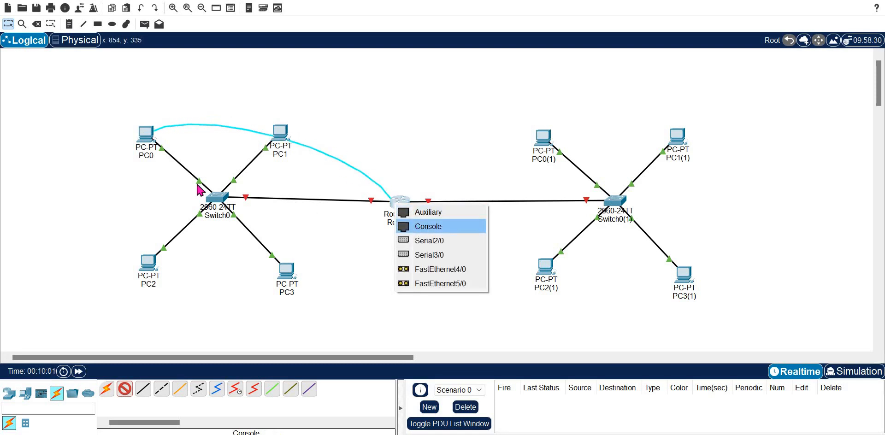
Open a terminal session on PC0 to the router and decline the initial configuration dialog to reach the Router> prompt.
{"action": "left_click", "coordinate": [149, 143]}
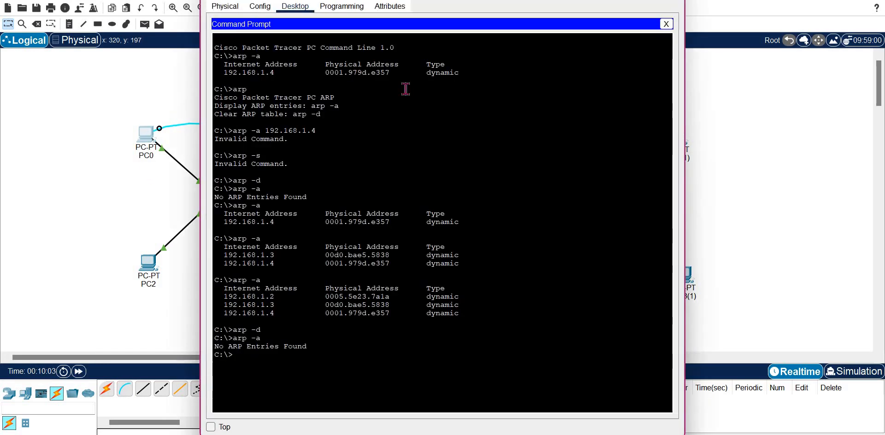
{"action": "left_click", "coordinate": [666, 25]}
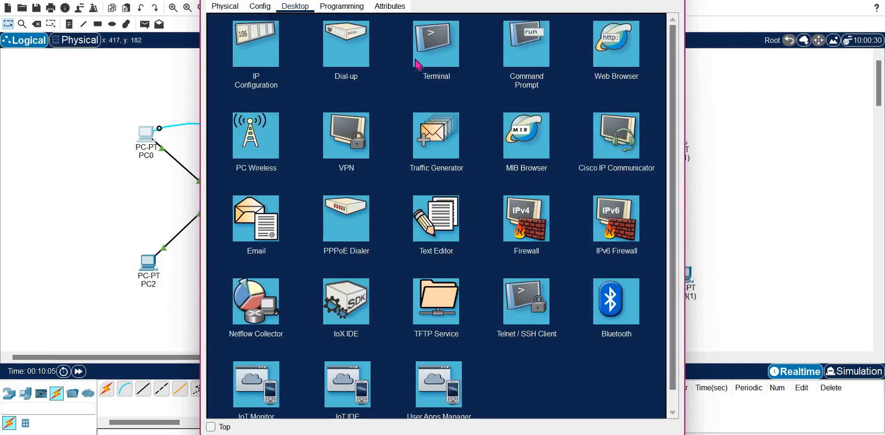
{"action": "left_click", "coordinate": [435, 134]}
{"action": "left_click", "coordinate": [637, 125]}
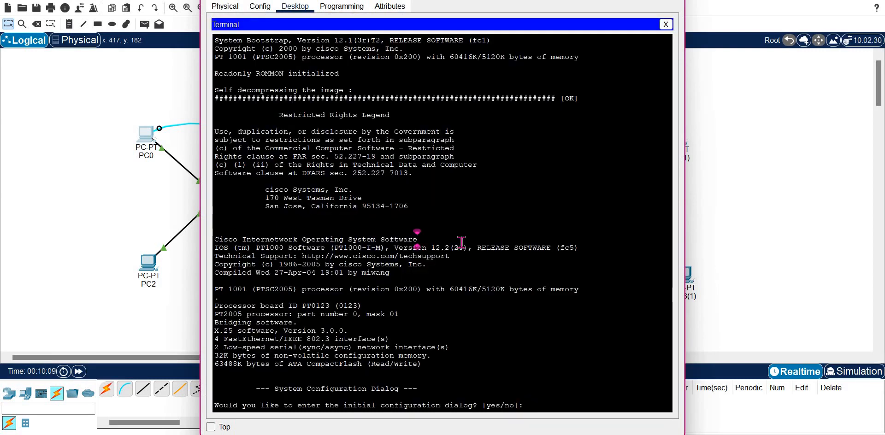
{"action": "type", "text": "NO"}
{"action": "key", "text": "Return"}
{"action": "key", "text": "Return"}
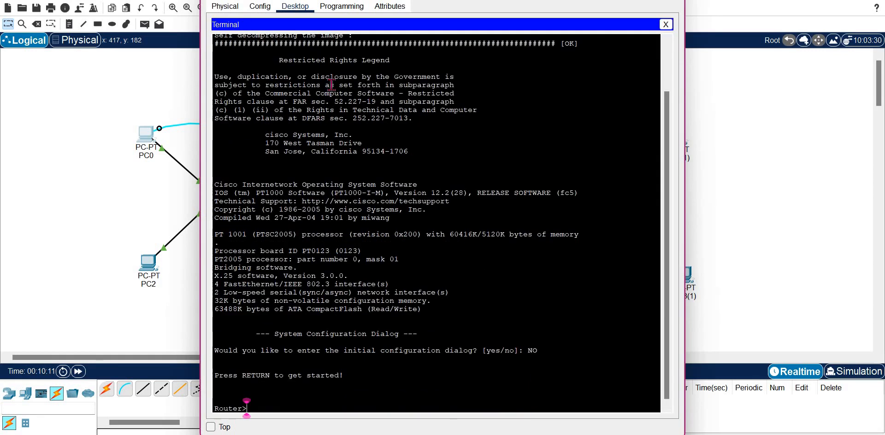
Enter privileged mode with enable and start global configuration with configure terminal, keeping the topology in view beside the terminal.
{"action": "left_click_drag", "start_coordinate": [369, 0], "coordinate": [651, 1]}
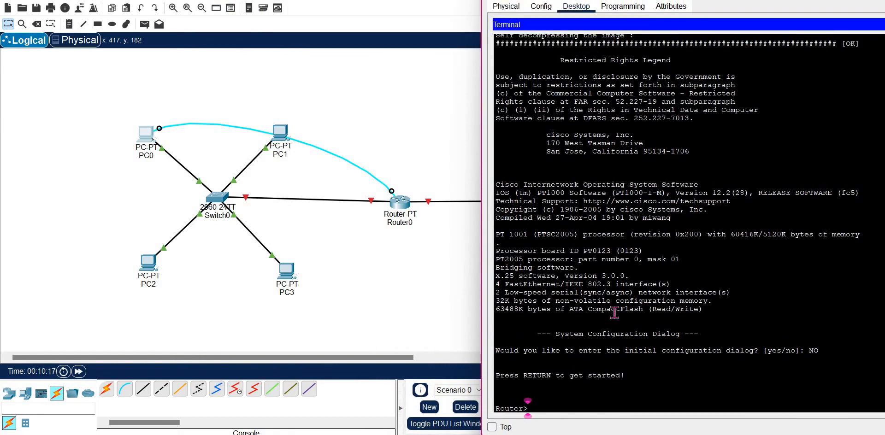
{"action": "type", "text": "en"}
{"action": "key", "text": "Tab"}
{"action": "key", "text": "Return"}
{"action": "type", "text": "conf"}
{"action": "key", "text": "Tab"}
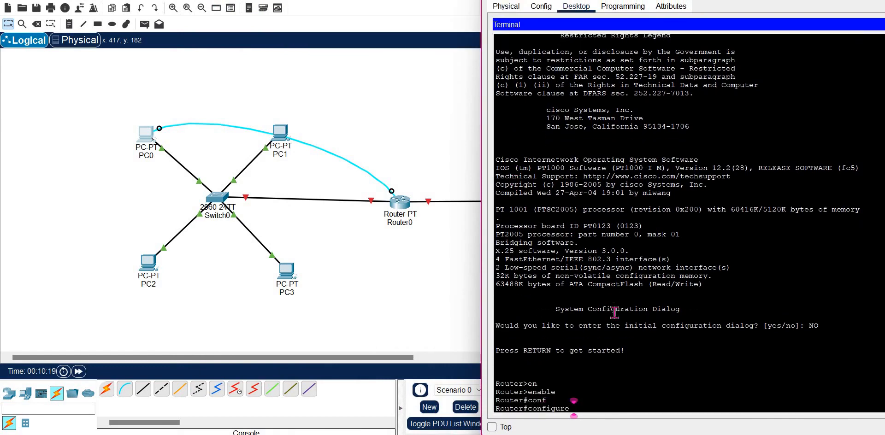
{"action": "type", "text": "t"}
{"action": "key", "text": "Tab"}
{"action": "key", "text": "Return"}
Assign IP address 192.168.1.254 with mask 255.255.255.0 to the router's interface fastEthernet 0/0.
{"action": "type", "text": "in"}
{"action": "key", "text": "Tab"}
{"action": "type", "text": "f"}
{"action": "key", "text": "Tab"}
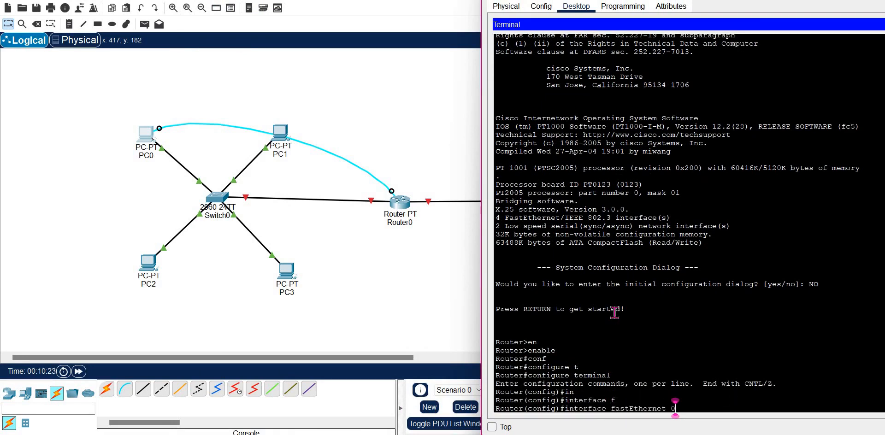
{"action": "type", "text": "0/0"}
{"action": "key", "text": "Return"}
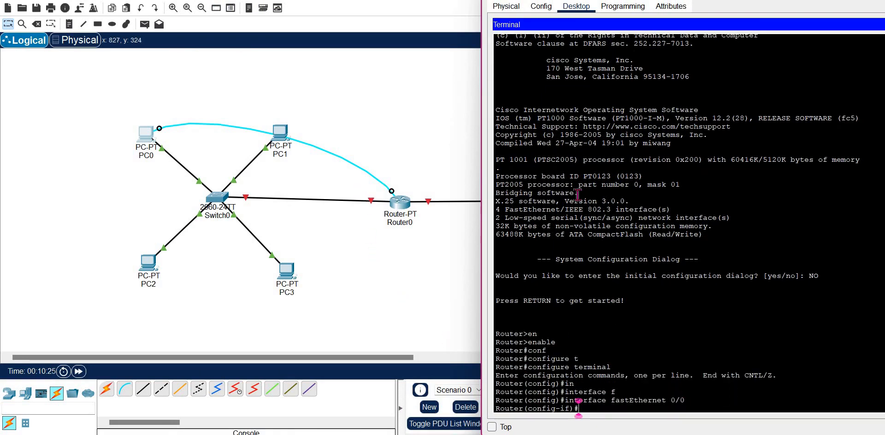
{"action": "type", "text": "ip ad"}
{"action": "key", "text": "Tab"}
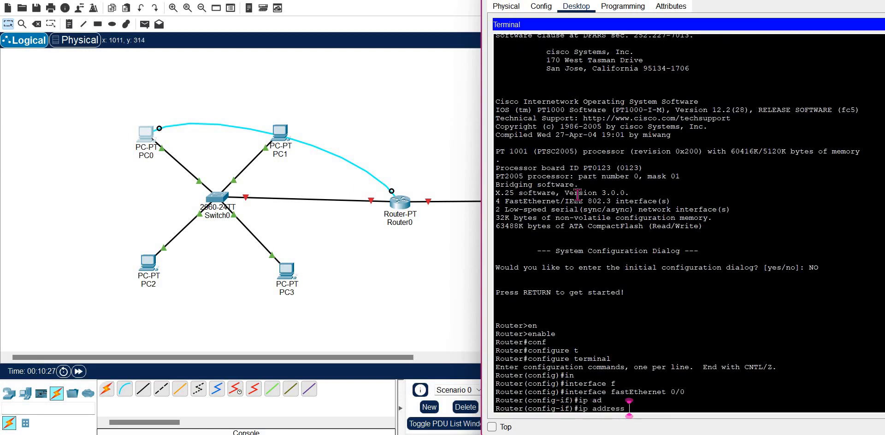
{"action": "type", "text": "192.168.1.254 255.255.255.0"}
{"action": "key", "text": "Return"}
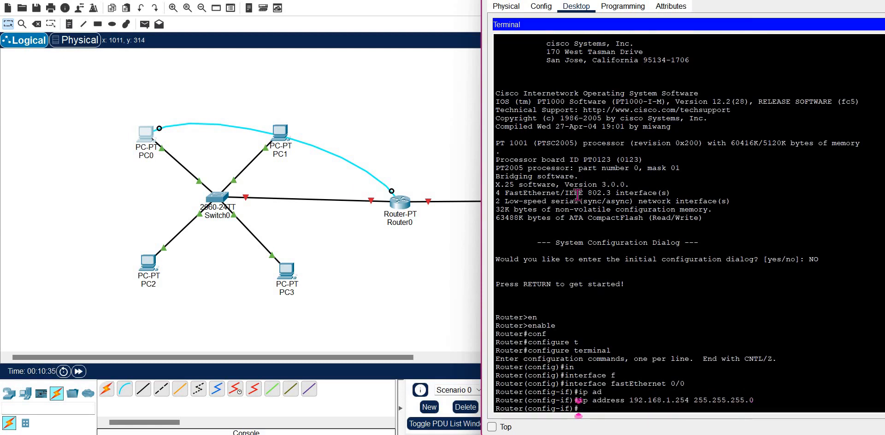
Bring up FastEthernet0/0 with no shutdown and exit to global configuration mode.
{"action": "type", "text": "NO SH"}
{"action": "key", "text": "Tab"}
{"action": "key", "text": "Return"}
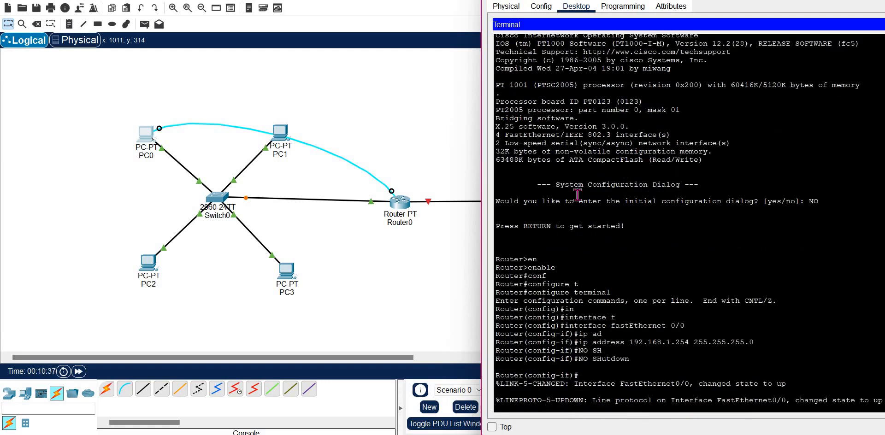
{"action": "type", "text": "EIT"}
{"action": "key", "text": "Return"}
{"action": "key", "text": "Return"}
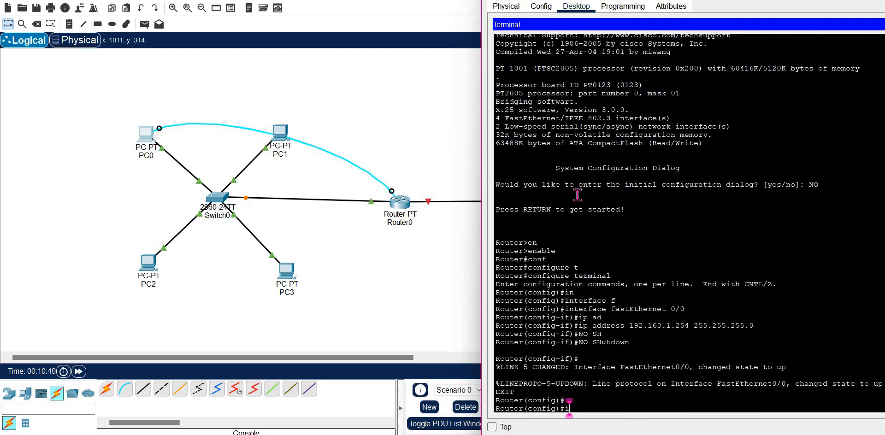
Assign IP address 192.168.2.254 with mask 255.255.255.0 to the router's interface fastEthernet 1/0.
{"action": "type", "text": "int"}
{"action": "key", "text": "Tab"}
{"action": "type", "text": "f"}
{"action": "key", "text": "Tab"}
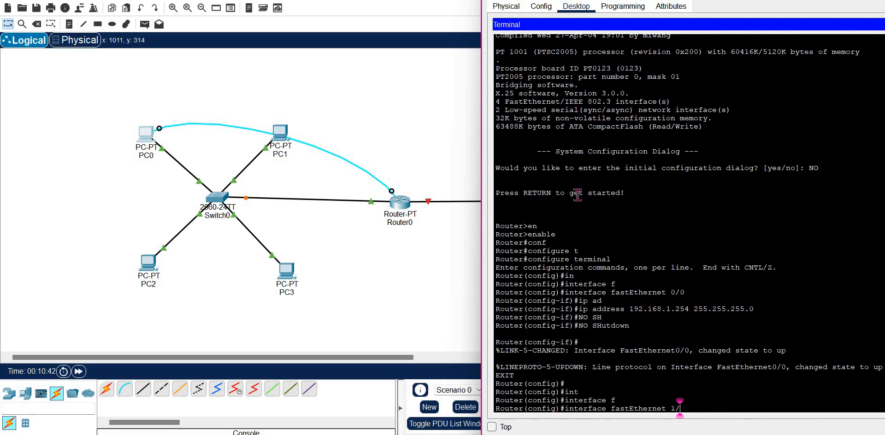
{"action": "type", "text": "1/0"}
{"action": "key", "text": "Return"}
{"action": "type", "text": "ip ad"}
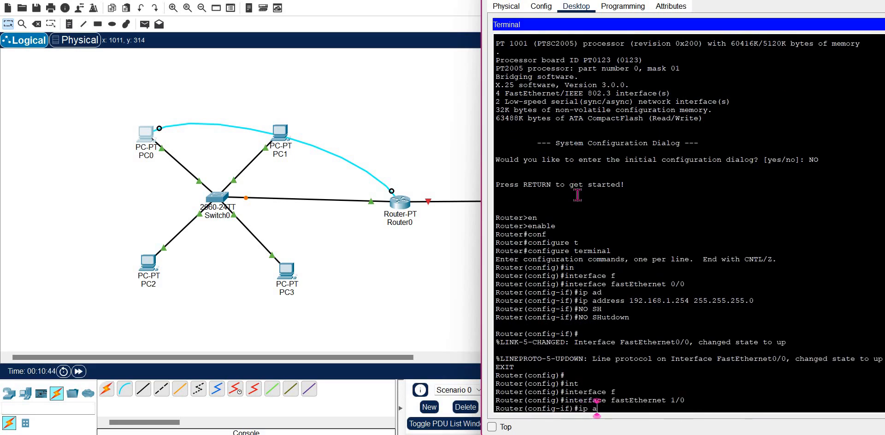
{"action": "key", "text": "Tab"}
{"action": "type", "text": "192.1"}
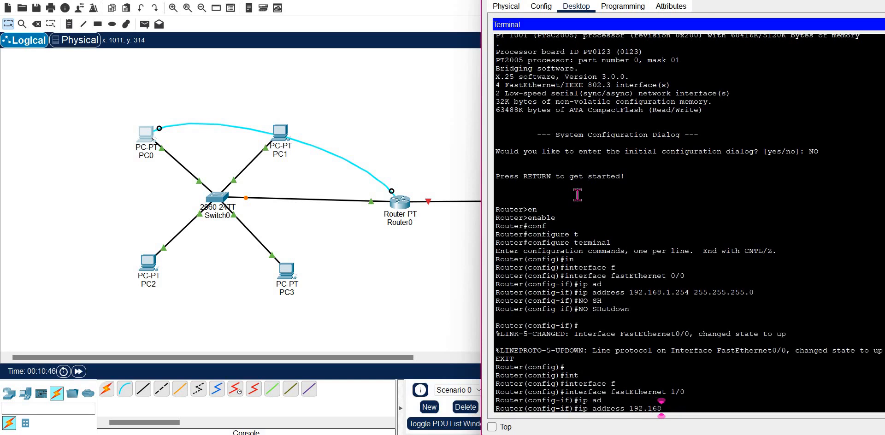
{"action": "type", "text": "68.2.254 255.255.255.0"}
{"action": "key", "text": "Return"}
Bring up FastEthernet1/0 with no shutdown and exit to global configuration mode.
{"action": "type", "text": "NO SH"}
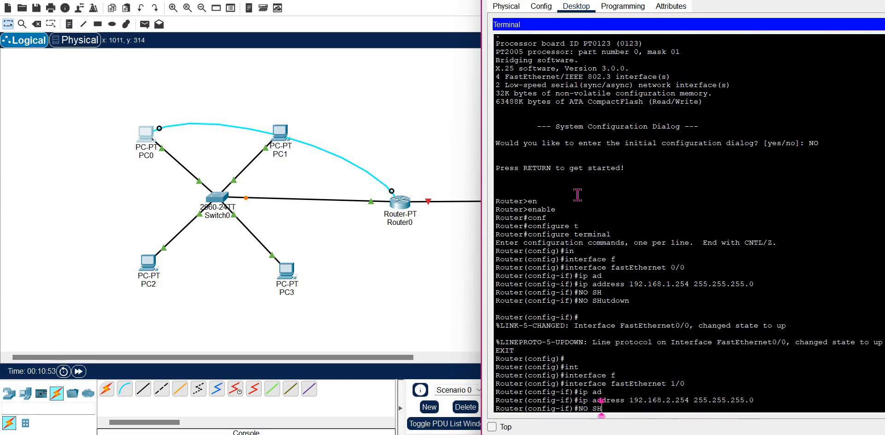
{"action": "key", "text": "Tab"}
{"action": "key", "text": "Return"}
{"action": "type", "text": "ex"}
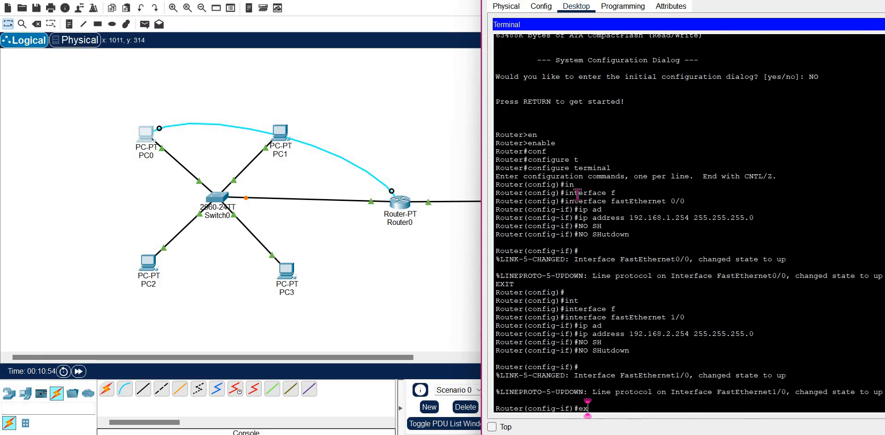
{"action": "type", "text": "it"}
{"action": "key", "text": "Return"}
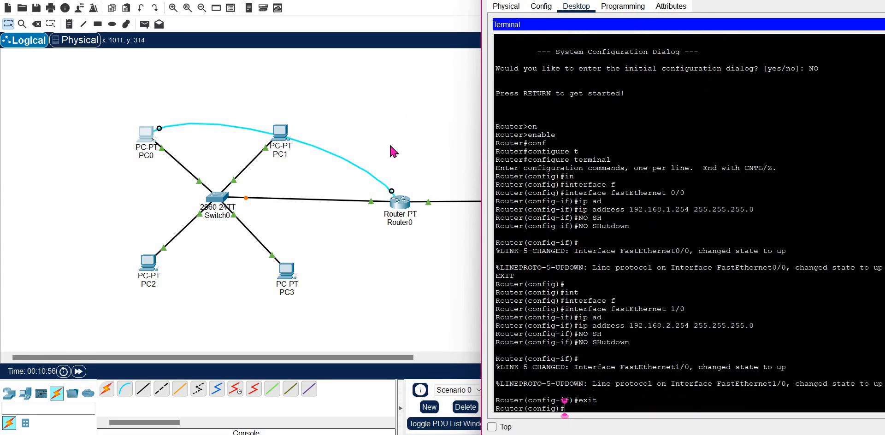
Close PC0's device window with the router terminal and return to the full topology.
{"action": "left_click", "coordinate": [144, 134]}
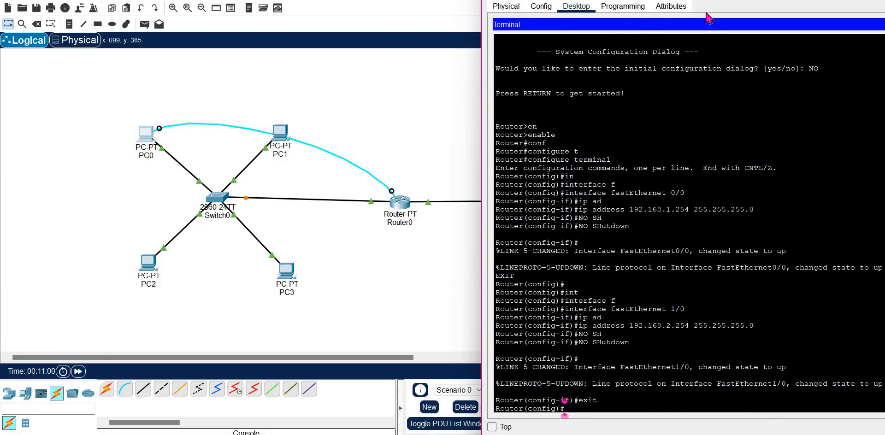
{"action": "left_click_drag", "start_coordinate": [540, 25], "coordinate": [453, 45]}
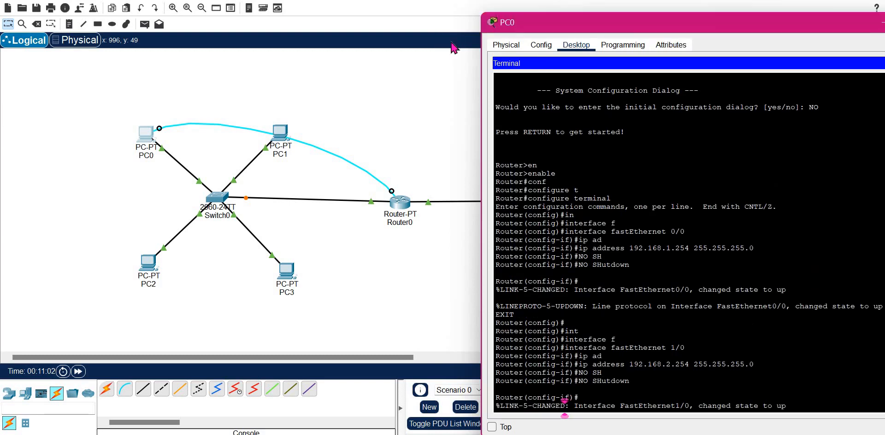
{"action": "left_click_drag", "start_coordinate": [621, 49], "coordinate": [285, 31]}
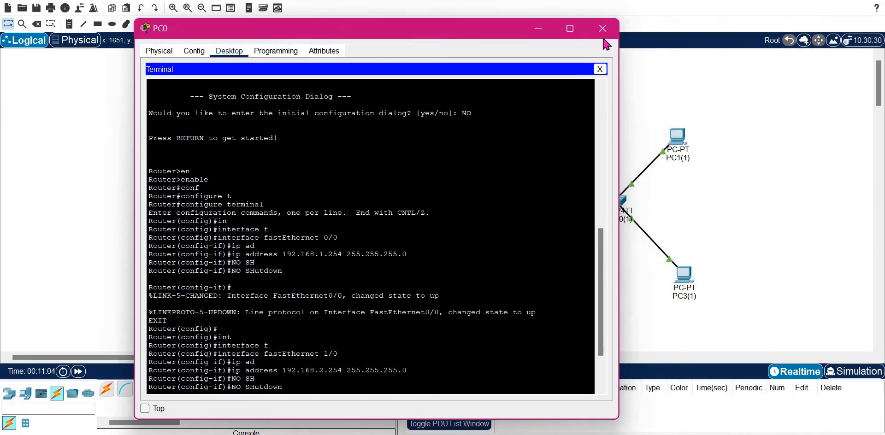
{"action": "left_click", "coordinate": [602, 27]}
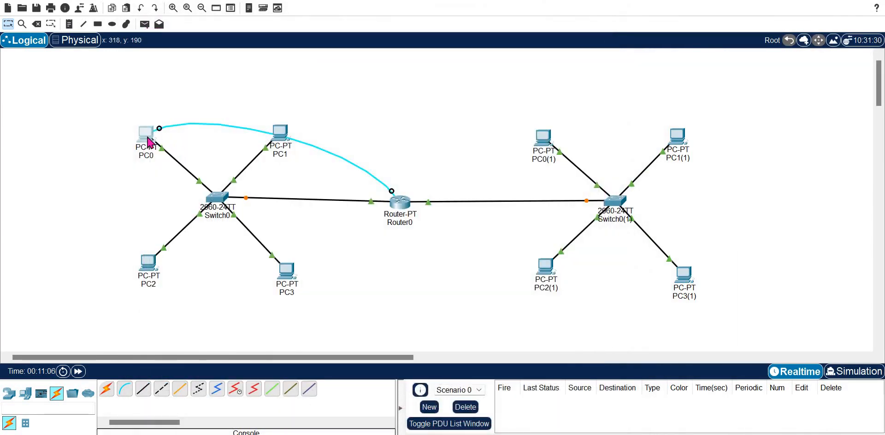
Set PC0's default gateway to 192.168.1.254, copy that address and close PC0's window.
{"action": "left_click", "coordinate": [146, 135]}
{"action": "left_click", "coordinate": [264, 61]}
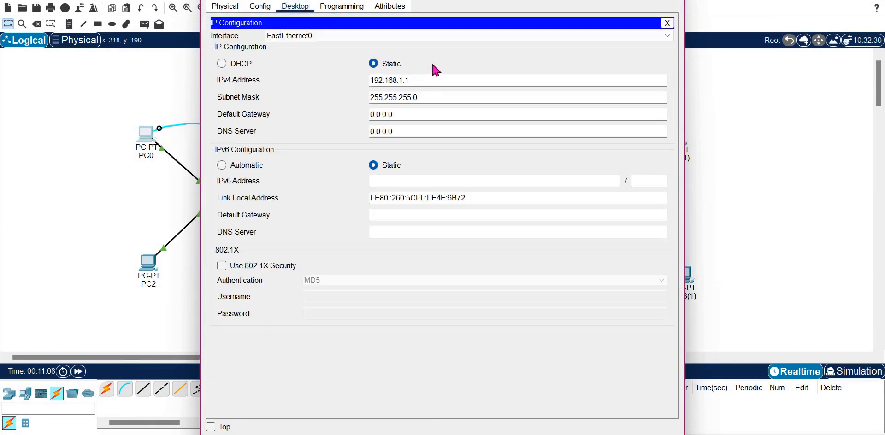
{"action": "triple_click", "coordinate": [430, 77]}
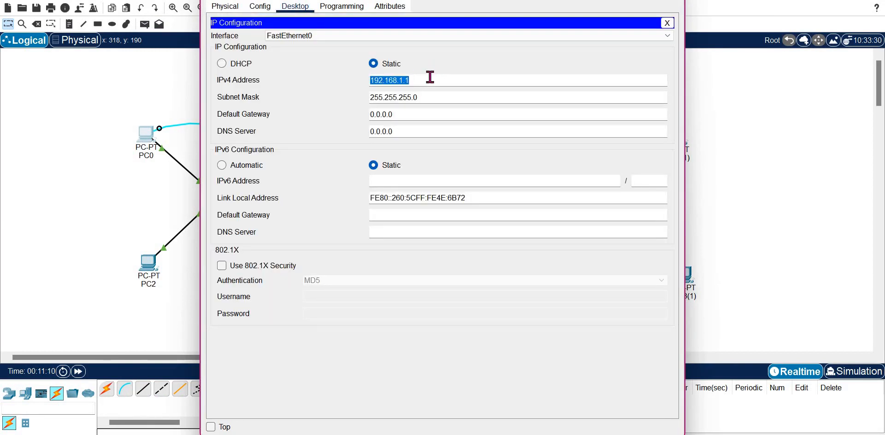
{"action": "triple_click", "coordinate": [413, 116]}
{"action": "type", "text": "192.168.1.2"}
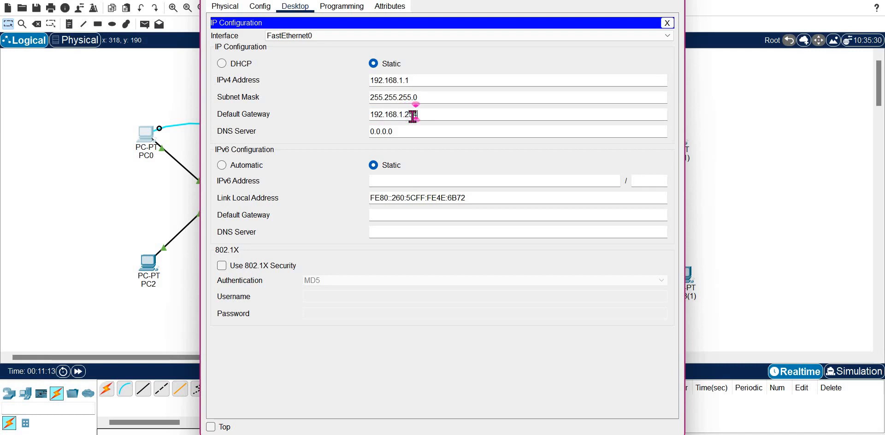
{"action": "type", "text": "54"}
{"action": "triple_click", "coordinate": [413, 116]}
{"action": "key", "text": "ctrl+c"}
{"action": "left_click", "coordinate": [674, 1]}
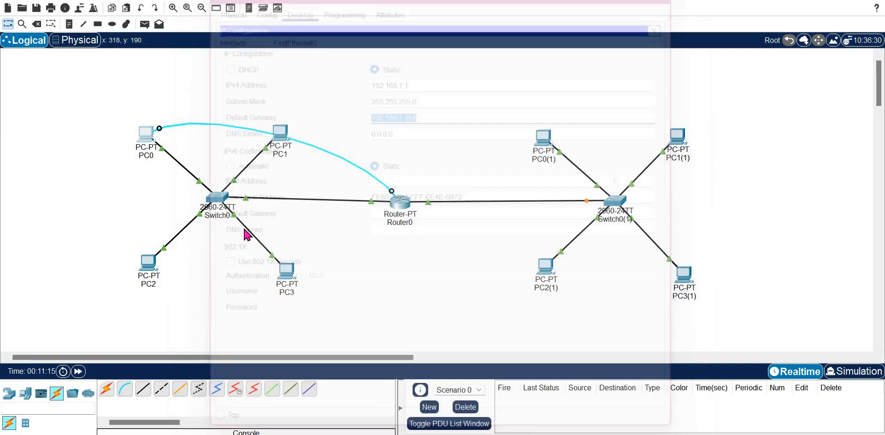
Set PC1's default gateway to 192.168.1.254 using the copied address.
{"action": "left_click", "coordinate": [280, 134]}
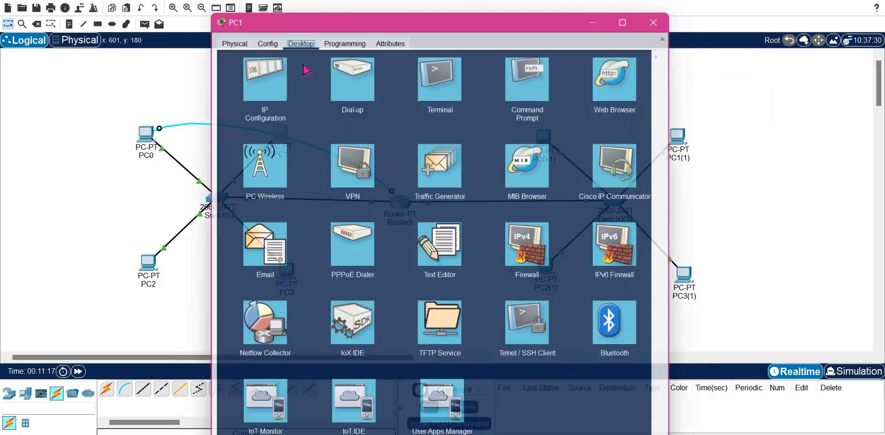
{"action": "left_click", "coordinate": [283, 64]}
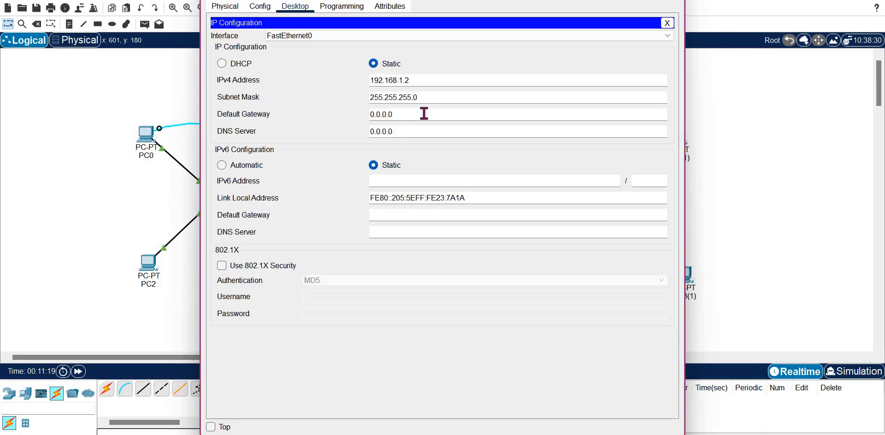
{"action": "triple_click", "coordinate": [424, 113]}
{"action": "key", "text": "ctrl+v"}
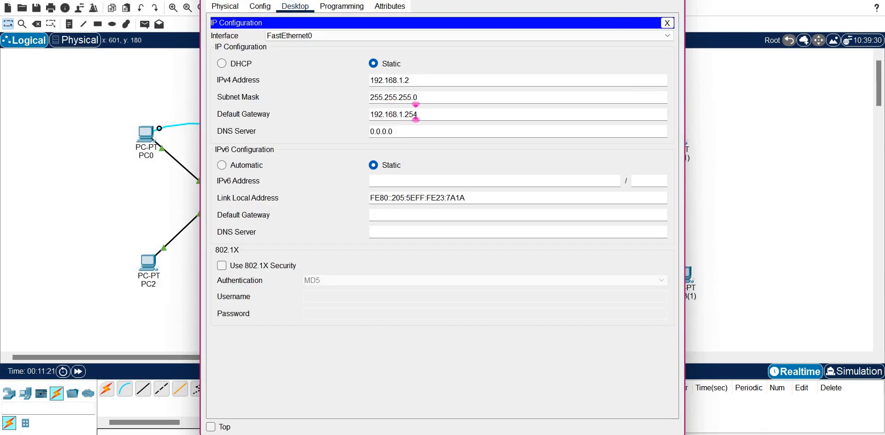
{"action": "left_click", "coordinate": [416, 114]}
Set PC2's default gateway to 192.168.1.254 and return to the workspace.
{"action": "left_click", "coordinate": [146, 269]}
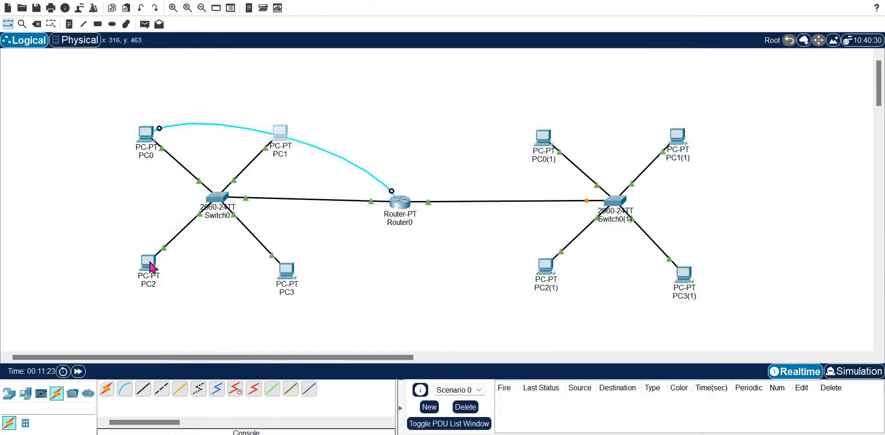
{"action": "left_click", "coordinate": [151, 267]}
{"action": "left_click", "coordinate": [249, 44]}
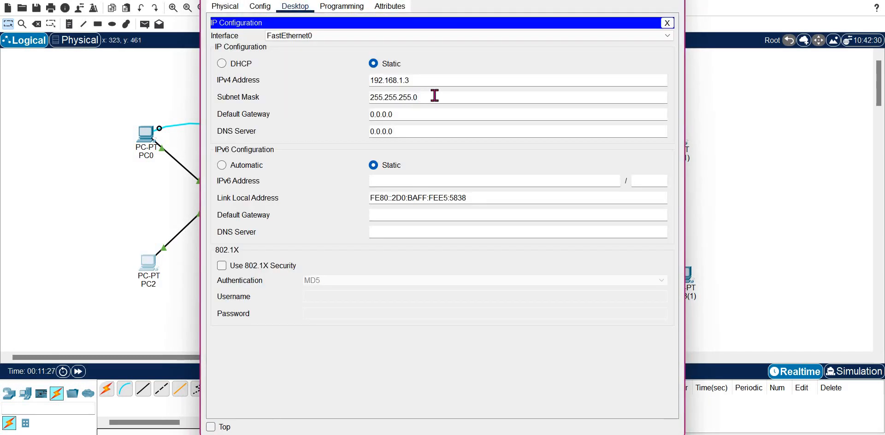
{"action": "double_click", "coordinate": [395, 112]}
{"action": "type", "text": "192.168.1.254"}
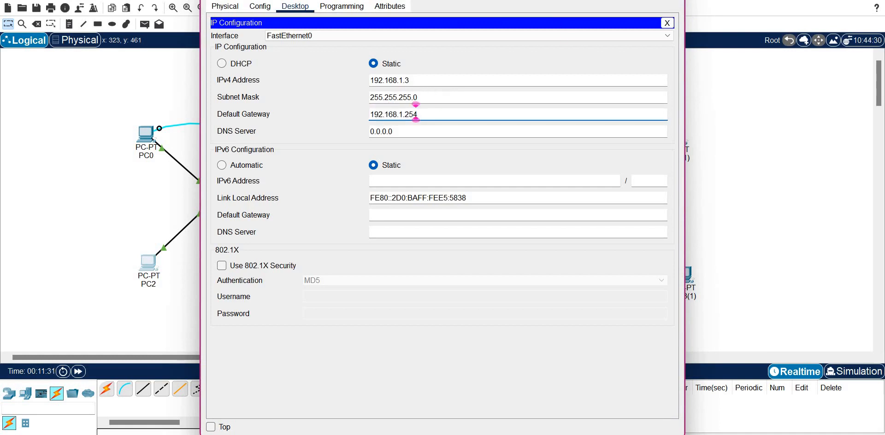
{"action": "key", "text": "Escape"}
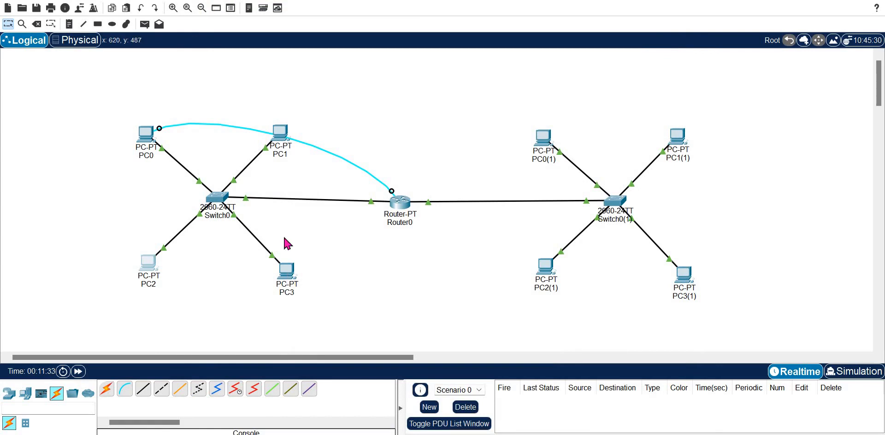
Set PC3's default gateway to 192.168.1.254 in its IP configuration.
{"action": "left_click", "coordinate": [287, 271]}
{"action": "left_click", "coordinate": [257, 129]}
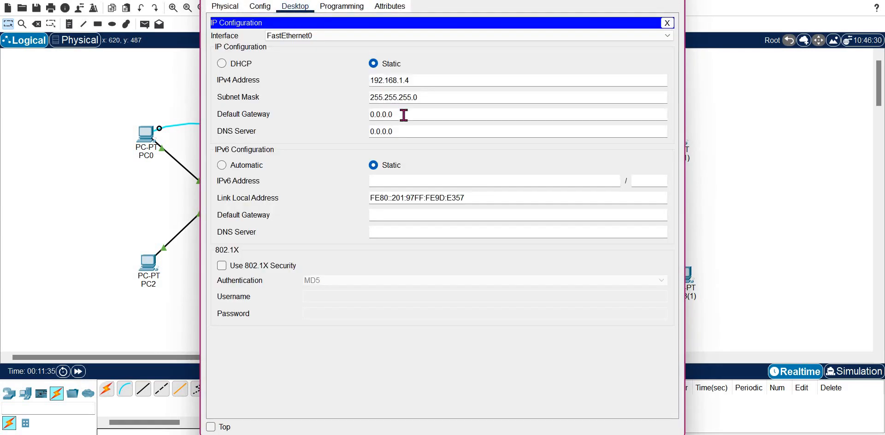
{"action": "type", "text": "192.168.1.254"}
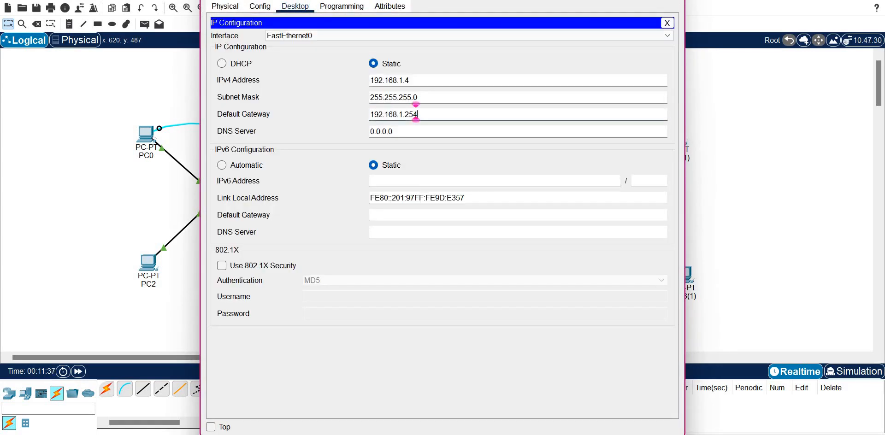
Close PC3's window, set PC0(1)'s default gateway to 192.168.2.254 and copy that address.
{"action": "key", "text": "Escape"}
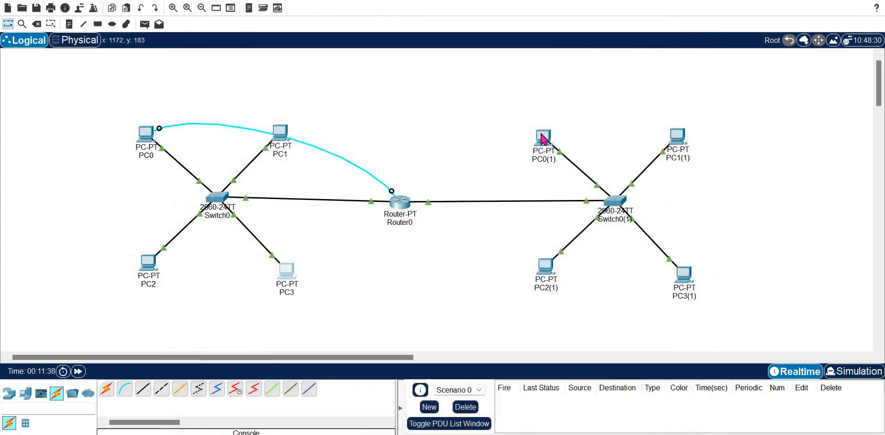
{"action": "left_click", "coordinate": [543, 139]}
{"action": "left_click", "coordinate": [256, 47]}
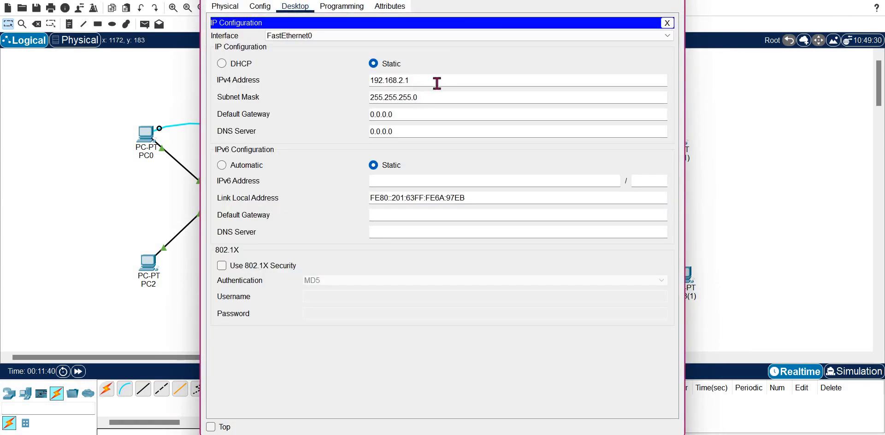
{"action": "key", "text": "ctrl+a"}
{"action": "key", "text": "ctrl+c"}
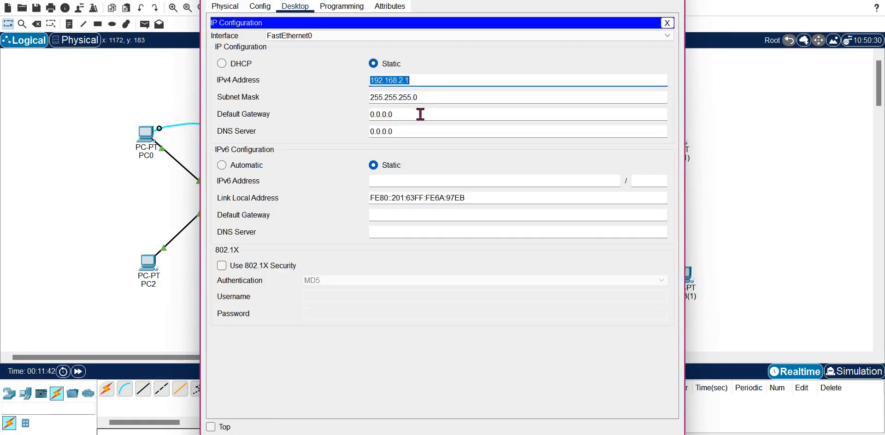
{"action": "left_click", "coordinate": [419, 112]}
{"action": "key", "text": "ctrl+a"}
{"action": "key", "text": "ctrl+v"}
{"action": "key", "text": "BackSpace"}
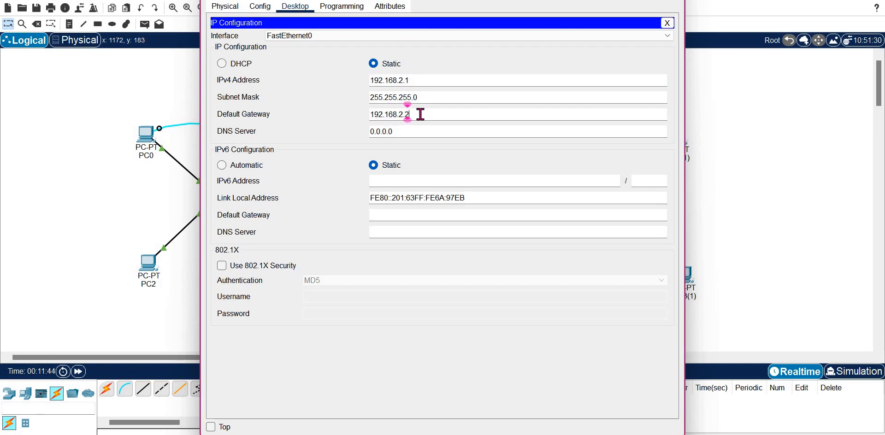
{"action": "type", "text": "254"}
{"action": "key", "text": "ctrl+a"}
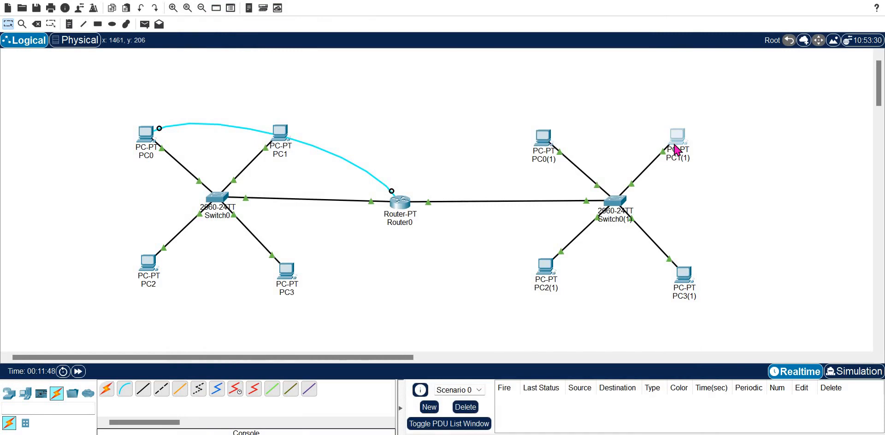
Set PC1(1)'s default gateway to 192.168.2.254 in its IP configuration and close its window.
{"action": "left_click", "coordinate": [677, 143]}
{"action": "left_click", "coordinate": [267, 60]}
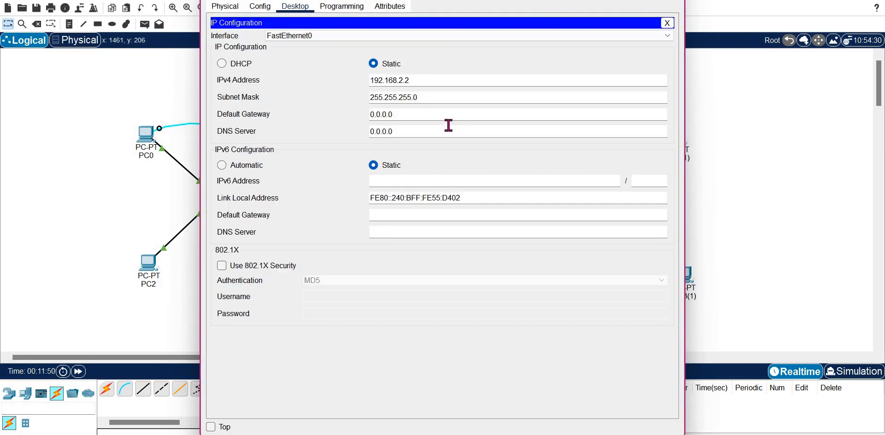
{"action": "triple_click", "coordinate": [427, 116]}
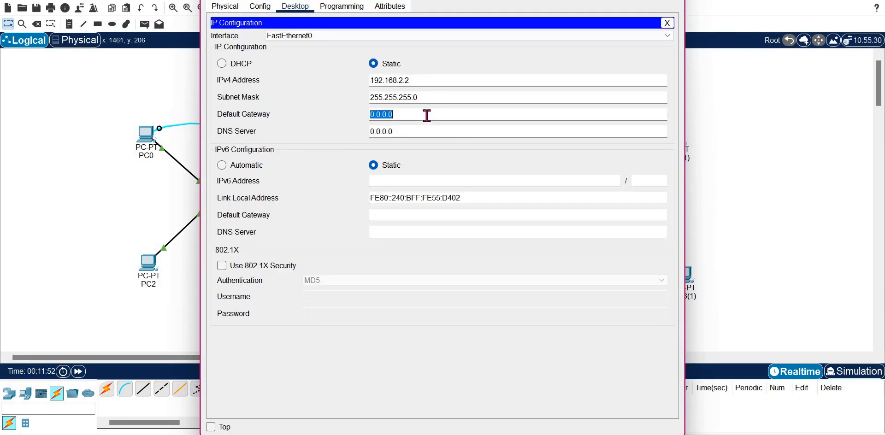
{"action": "type", "text": "192.168.2.254"}
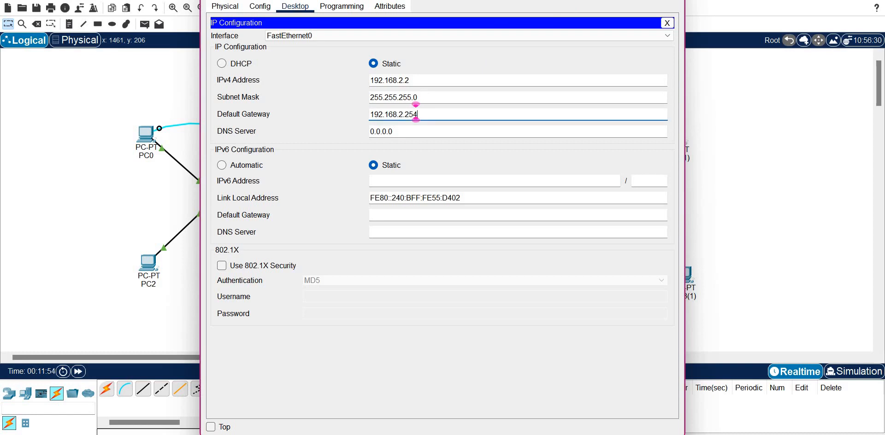
{"action": "left_click", "coordinate": [674, 0]}
Set PC3(1)'s default gateway to 192.168.2.254 and return to the workspace.
{"action": "left_click", "coordinate": [684, 276]}
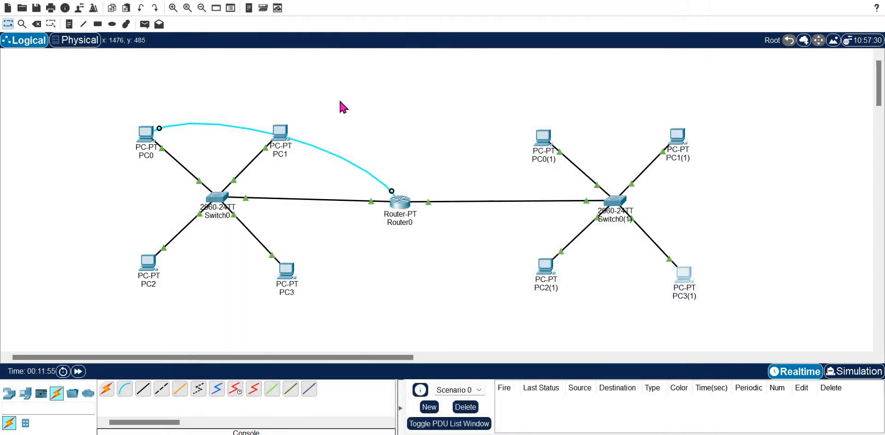
{"action": "left_click", "coordinate": [259, 69]}
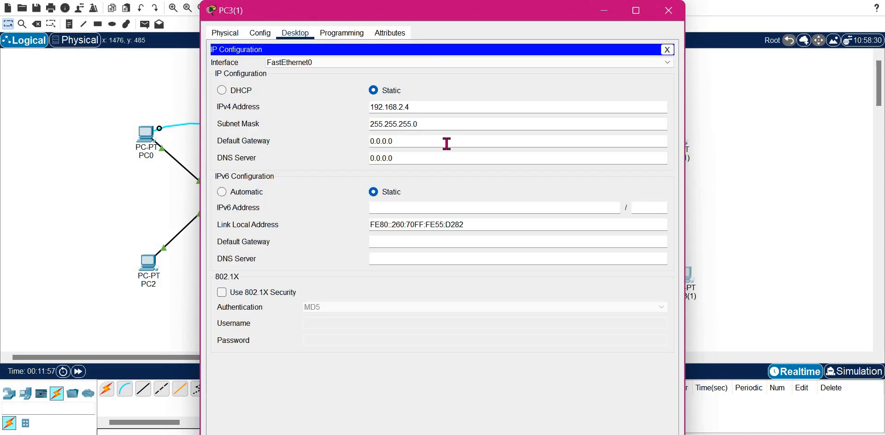
{"action": "double_click", "coordinate": [447, 143]}
{"action": "type", "text": "192.168.2.254"}
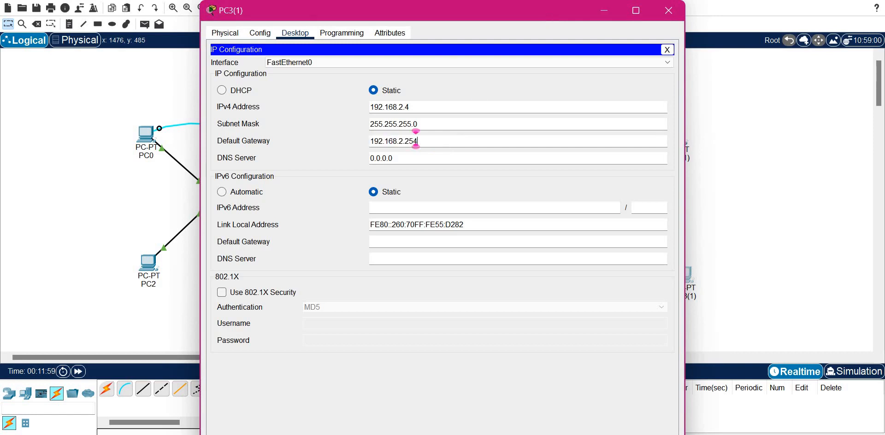
{"action": "left_click", "coordinate": [678, 18]}
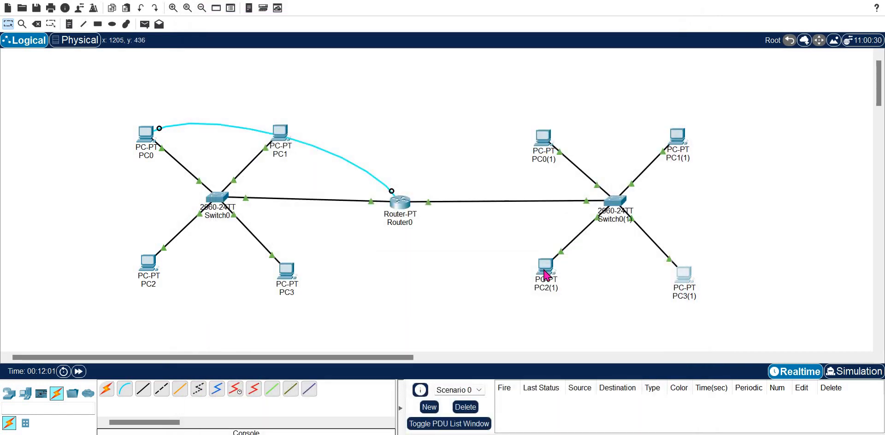
Set PC2(1)'s default gateway to 192.168.2.254 and leave its configuration window.
{"action": "left_click", "coordinate": [546, 275]}
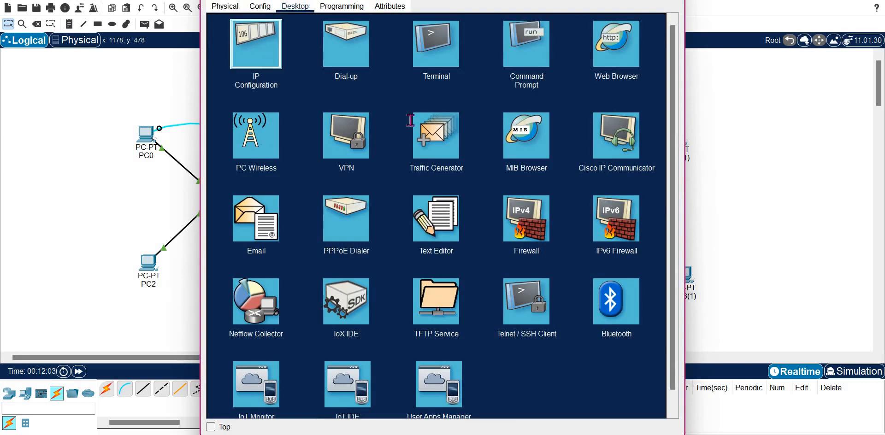
{"action": "left_click", "coordinate": [254, 97]}
{"action": "double_click", "coordinate": [439, 111]}
{"action": "type", "text": "192.168.2.254"}
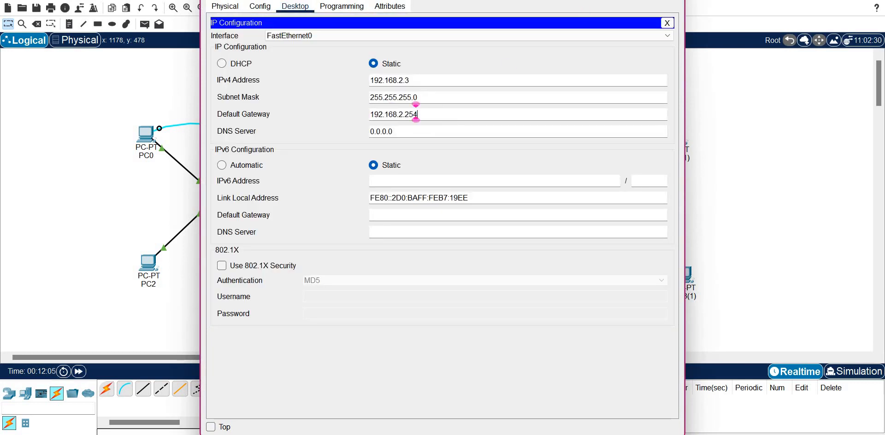
{"action": "left_click", "coordinate": [90, 151]}
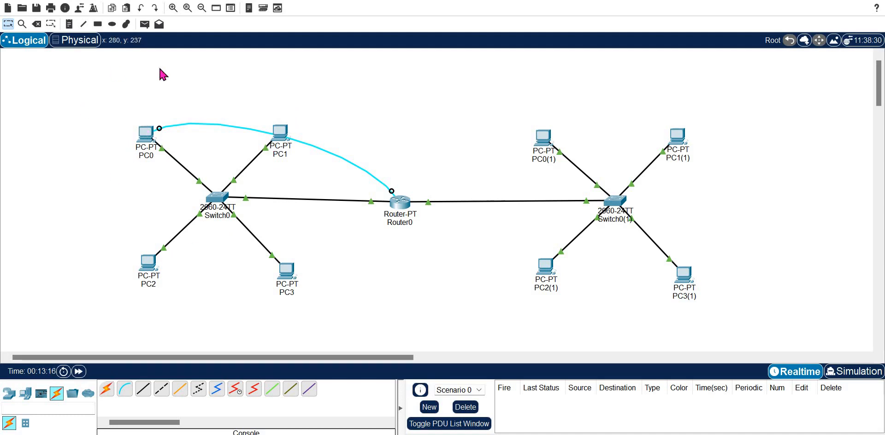
Switch to simulation mode and add a simple PDU from PC0 to PC0(1).
{"action": "left_click", "coordinate": [852, 382]}
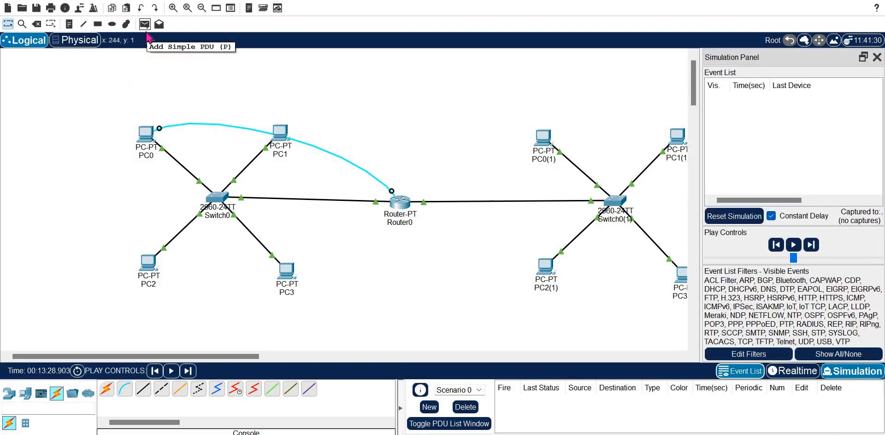
{"action": "left_click", "coordinate": [145, 24]}
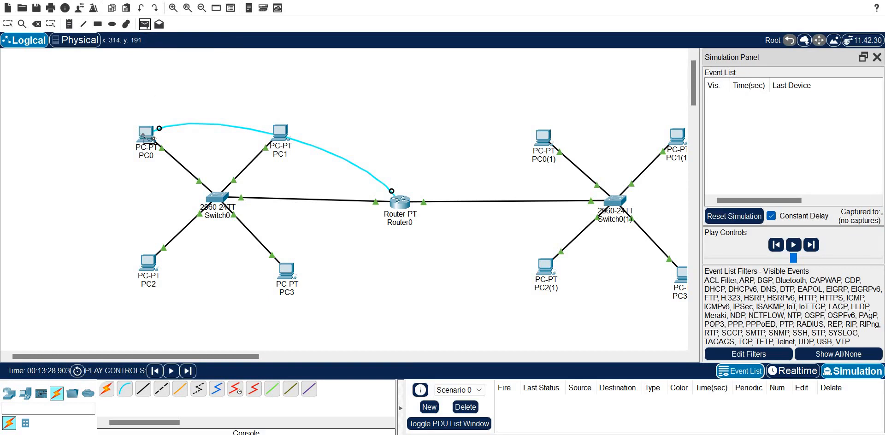
{"action": "left_click", "coordinate": [145, 136]}
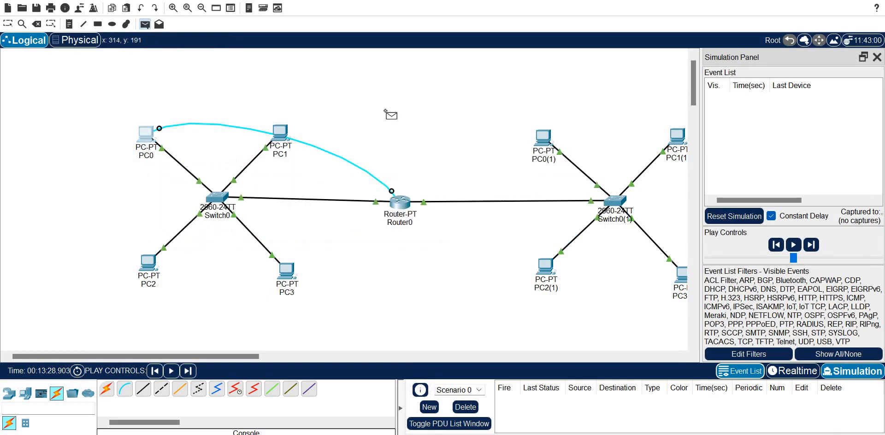
{"action": "left_click", "coordinate": [546, 137]}
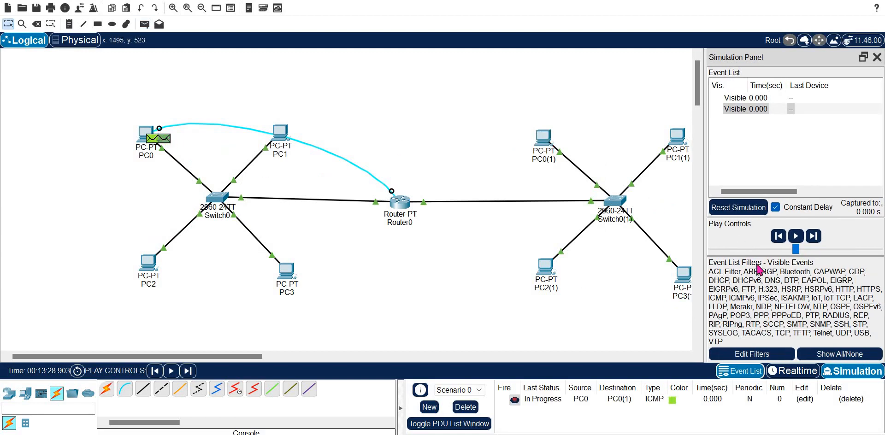
Step the simulation forward event by event until the ARP reply from Router0 arrives back at PC0.
{"action": "left_click", "coordinate": [814, 237]}
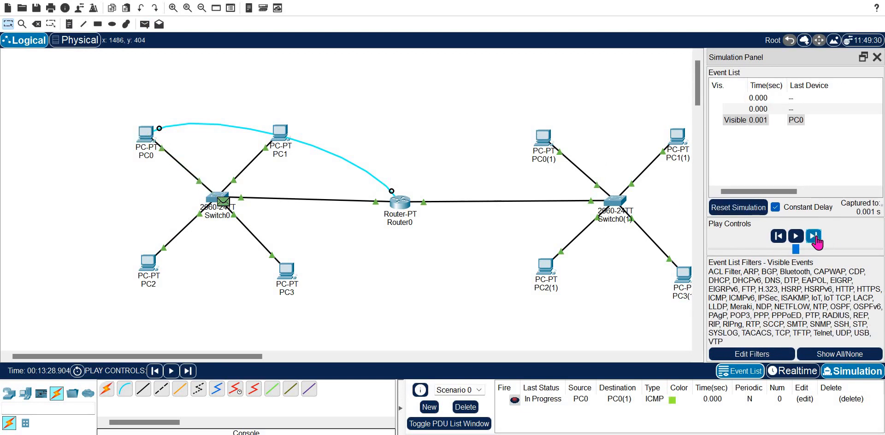
{"action": "left_click", "coordinate": [814, 237]}
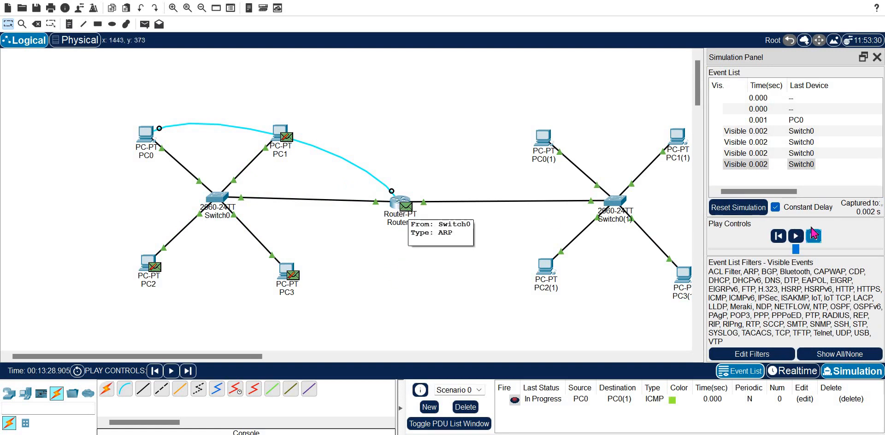
{"action": "left_click", "coordinate": [814, 237]}
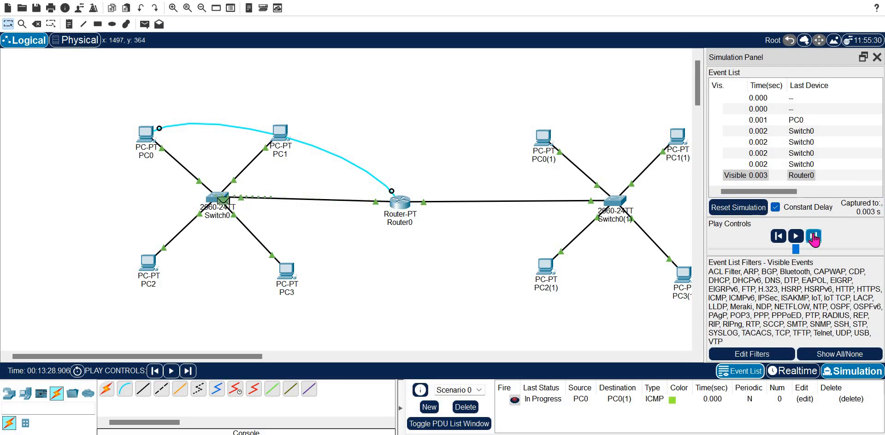
{"action": "left_click", "coordinate": [814, 237]}
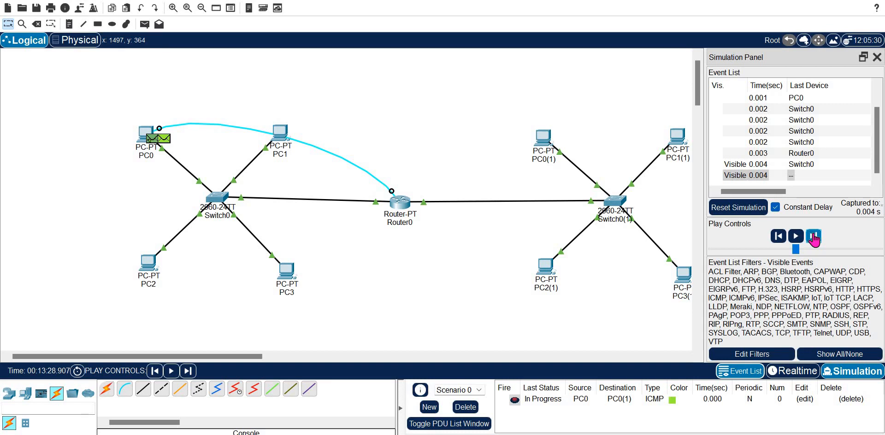
Examine the OSI layers of PC0's outbound ICMP packet and compare its MAC addresses with those of PC0's FastEthernet0 and Router0's ports.
{"action": "left_click", "coordinate": [164, 144]}
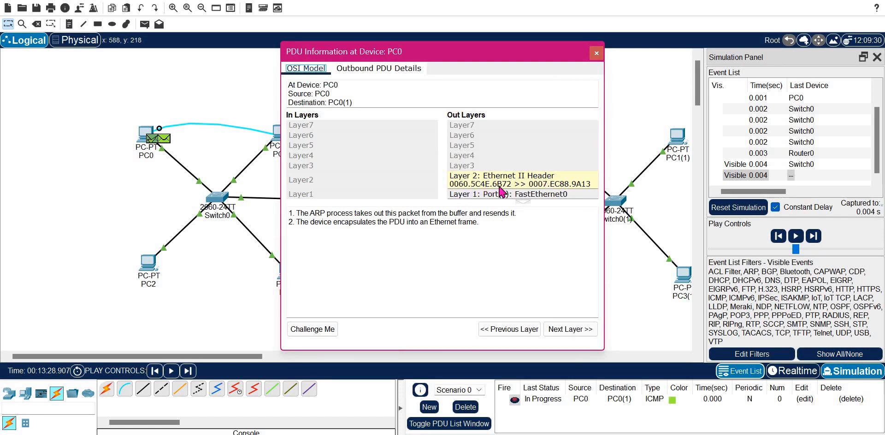
{"action": "left_click", "coordinate": [146, 139]}
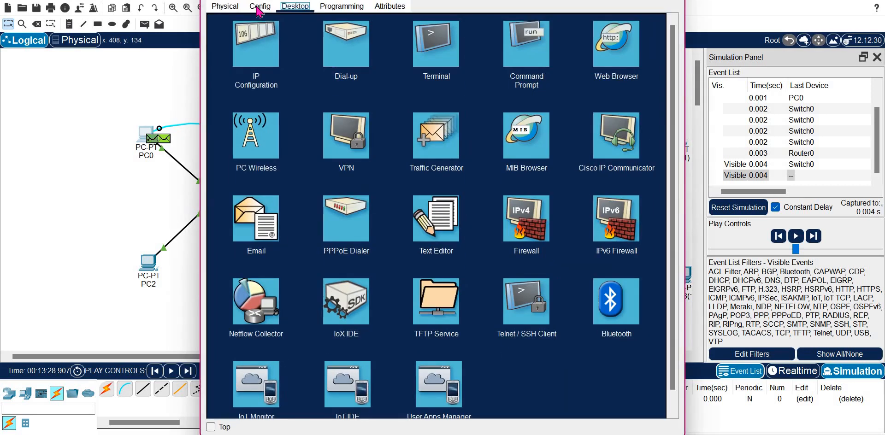
{"action": "left_click", "coordinate": [260, 6]}
{"action": "left_click", "coordinate": [259, 69]}
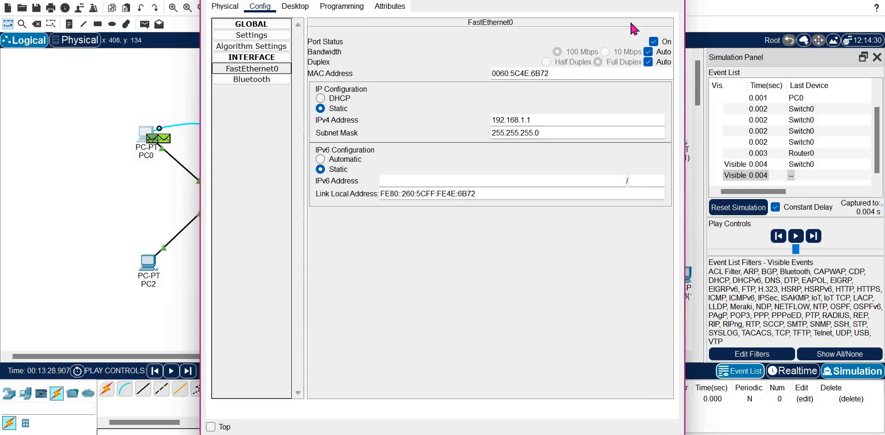
{"action": "left_click", "coordinate": [184, 146]}
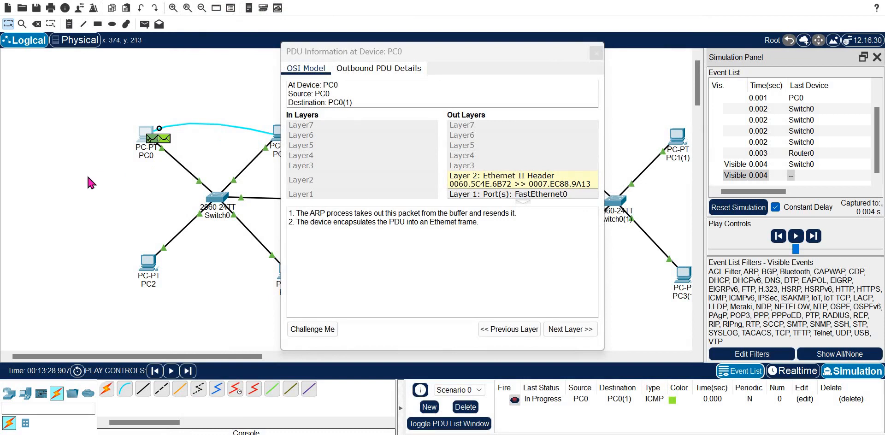
{"action": "left_click", "coordinate": [596, 53]}
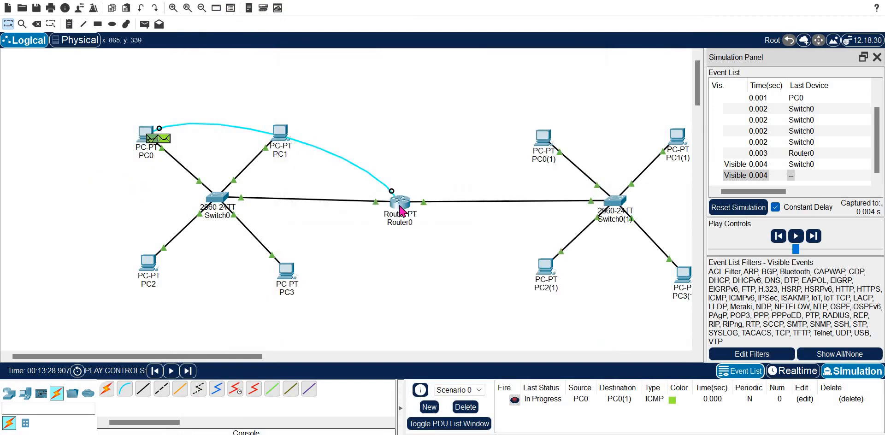
{"action": "mouse_move", "coordinate": [401, 211]}
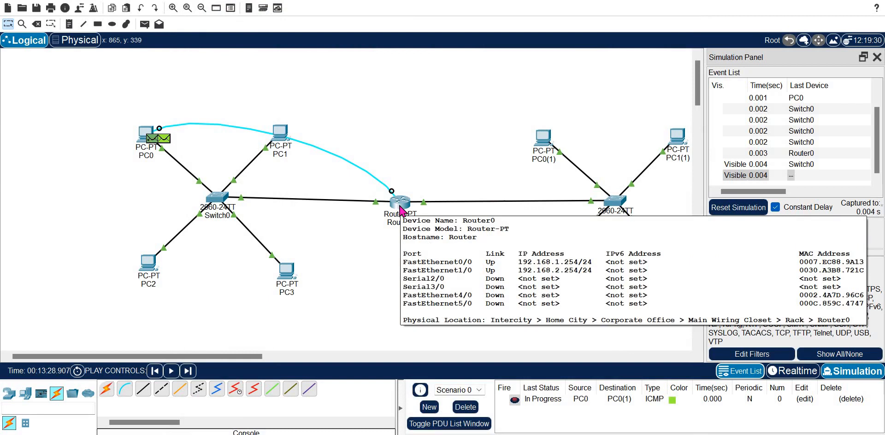
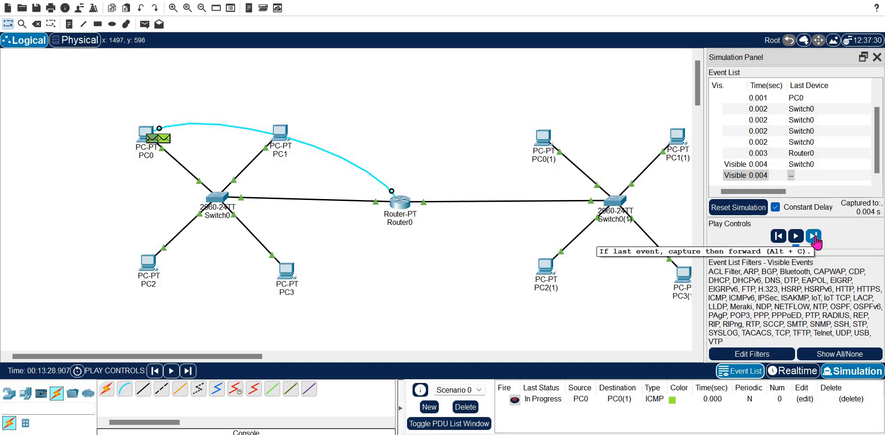
Inspect the Ethernet and IP header fields in the outbound PDU details of PC0's packet, and close the PDU information.
{"action": "left_click", "coordinate": [160, 142]}
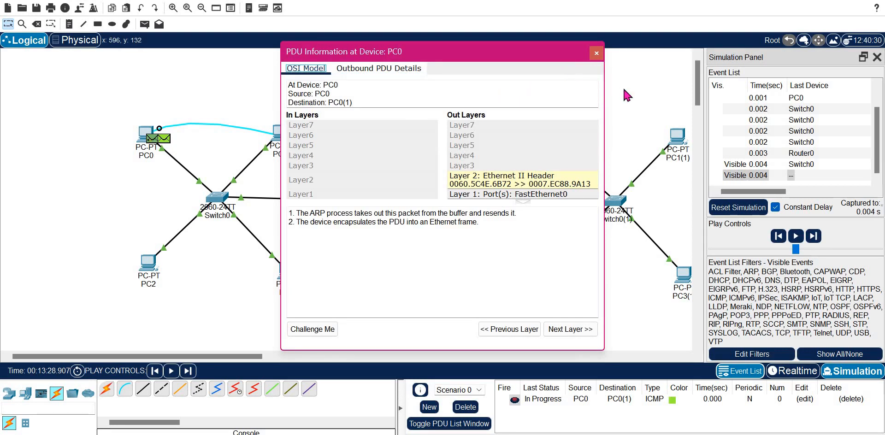
{"action": "left_click", "coordinate": [405, 68]}
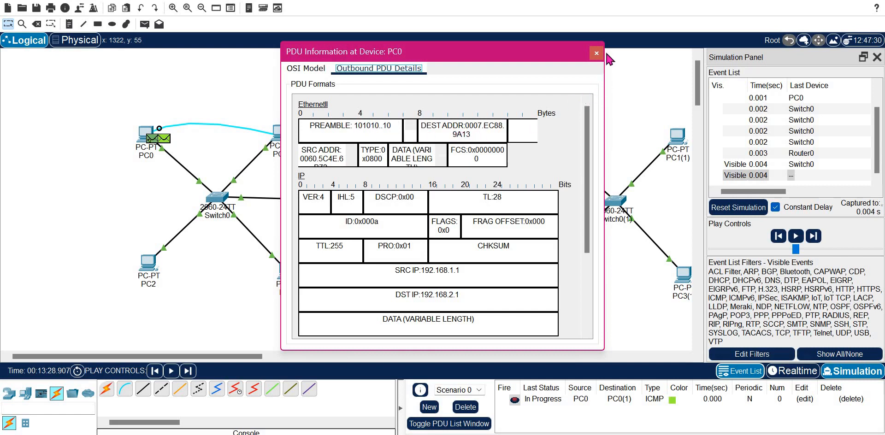
{"action": "left_click", "coordinate": [597, 54]}
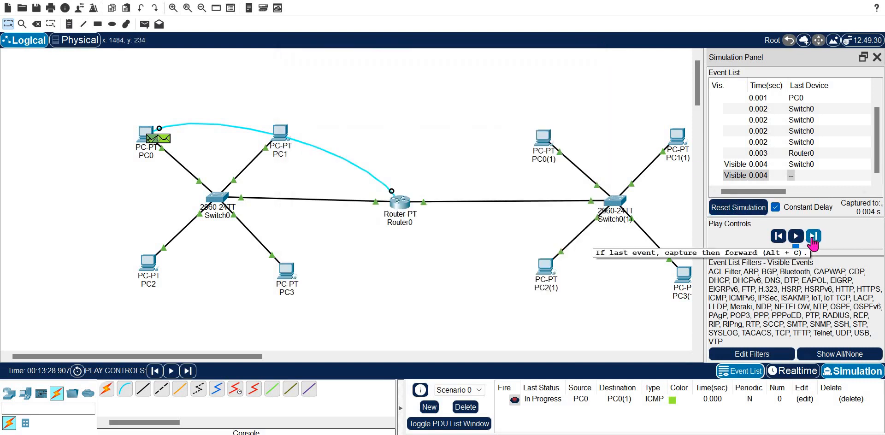
Step the simulation forward event by event, following the ICMP packet to Router0 and the ARP exchange between Router0 and PC0(1).
{"action": "left_click", "coordinate": [813, 236]}
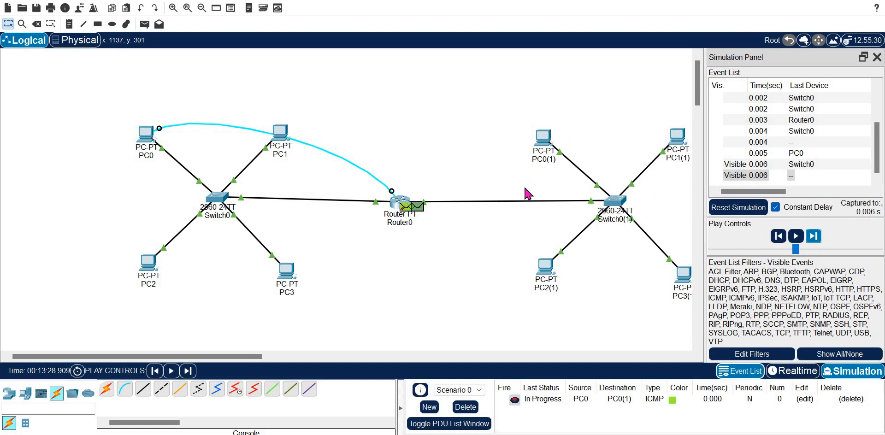
{"action": "left_click", "coordinate": [813, 237]}
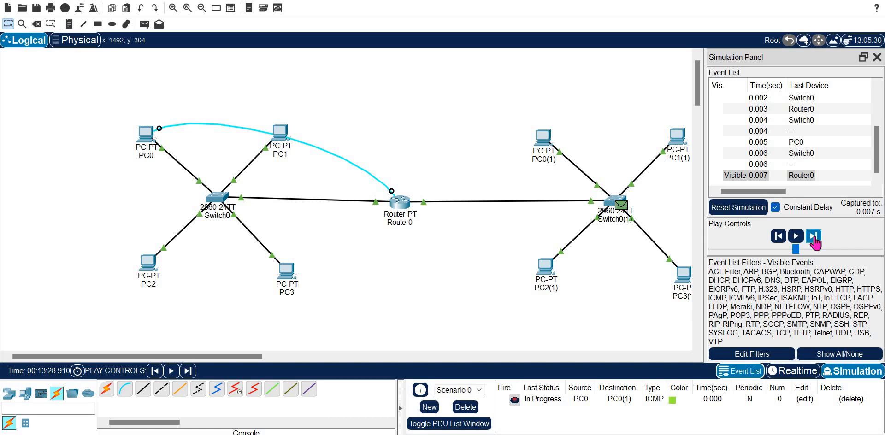
{"action": "left_click", "coordinate": [813, 236]}
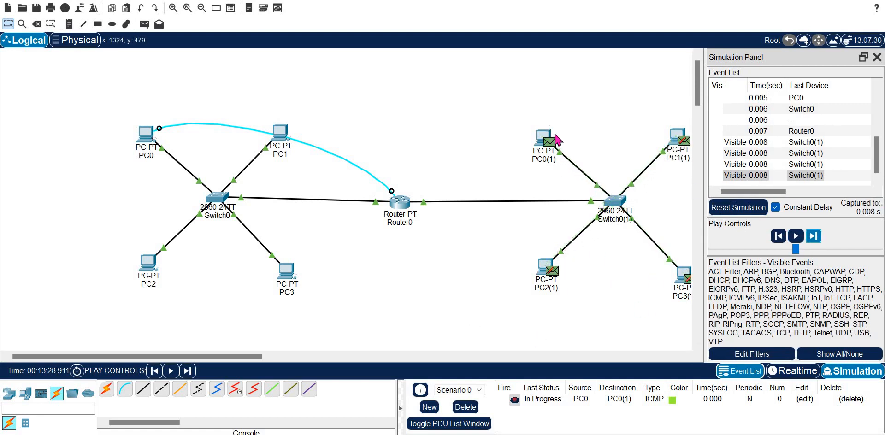
{"action": "left_click", "coordinate": [814, 237]}
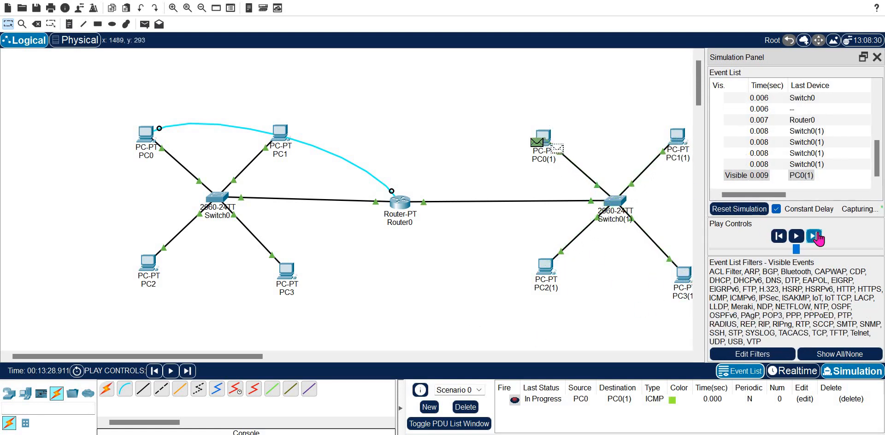
{"action": "left_click", "coordinate": [814, 236]}
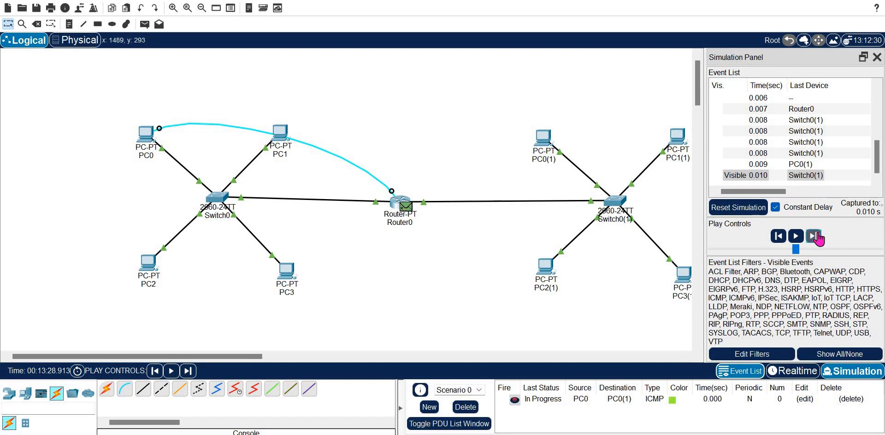
{"action": "left_click", "coordinate": [815, 237]}
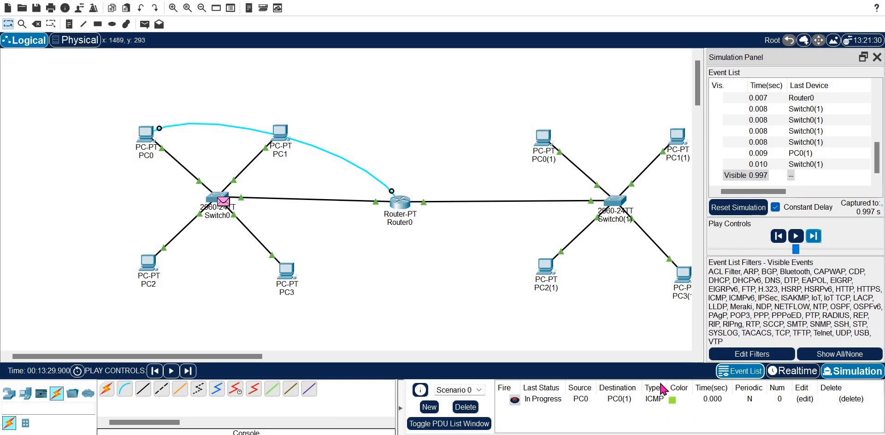
Add a new simple PDU from PC0 to PC0(1) for a second ping.
{"action": "left_click", "coordinate": [144, 24]}
{"action": "left_click", "coordinate": [156, 147]}
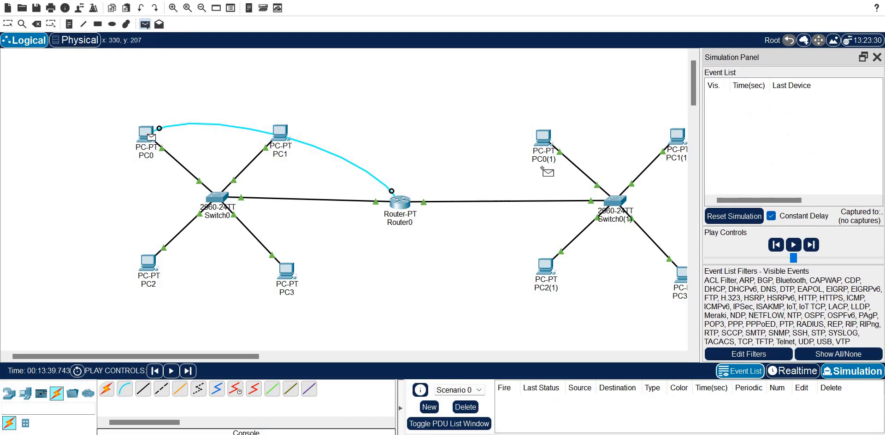
{"action": "left_click", "coordinate": [543, 137]}
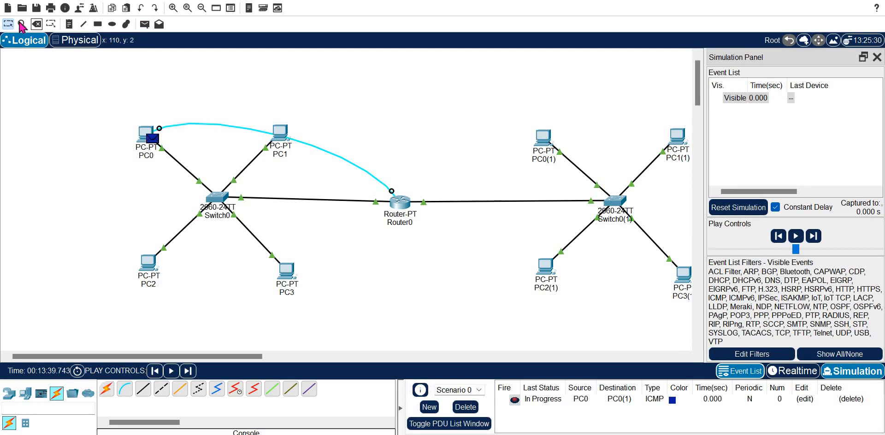
Inspect the OSI layers of PC0's outbound ICMP packet and PC0's ARP table, close both windows, and leave the Inspect tool.
{"action": "left_click", "coordinate": [22, 24]}
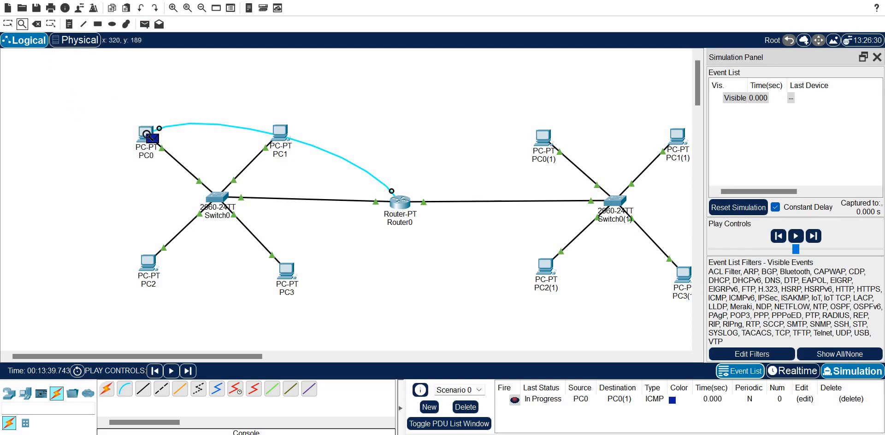
{"action": "left_click", "coordinate": [148, 135]}
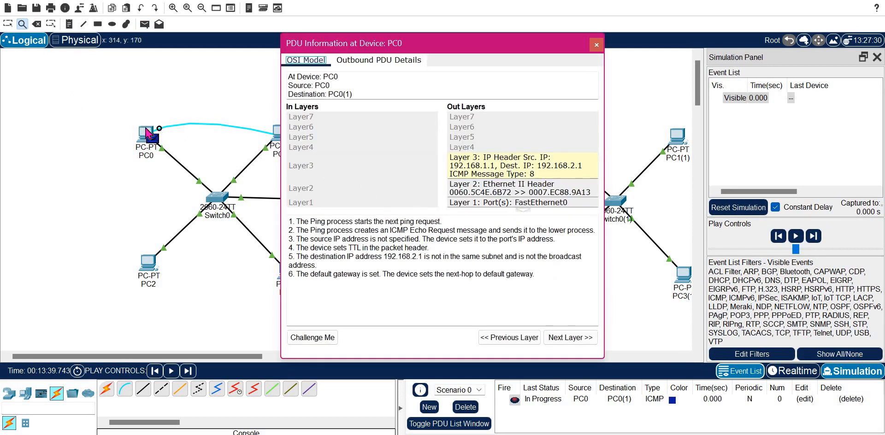
{"action": "left_click", "coordinate": [145, 129]}
{"action": "left_click", "coordinate": [169, 137]}
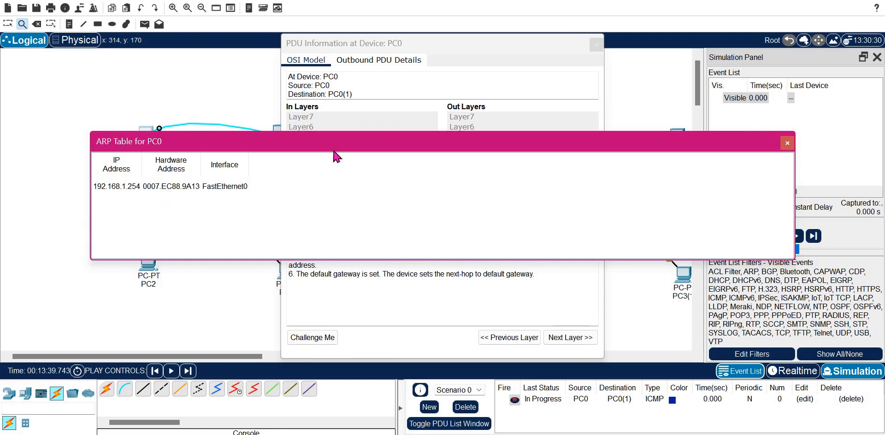
{"action": "left_click", "coordinate": [788, 143]}
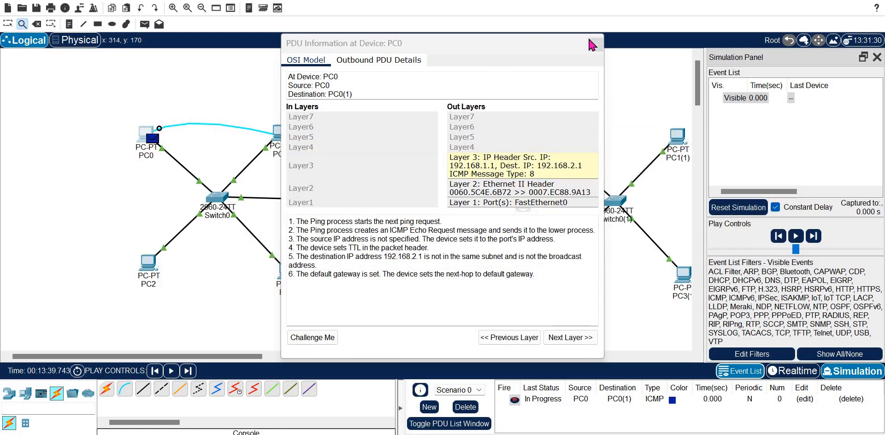
{"action": "left_click", "coordinate": [596, 44]}
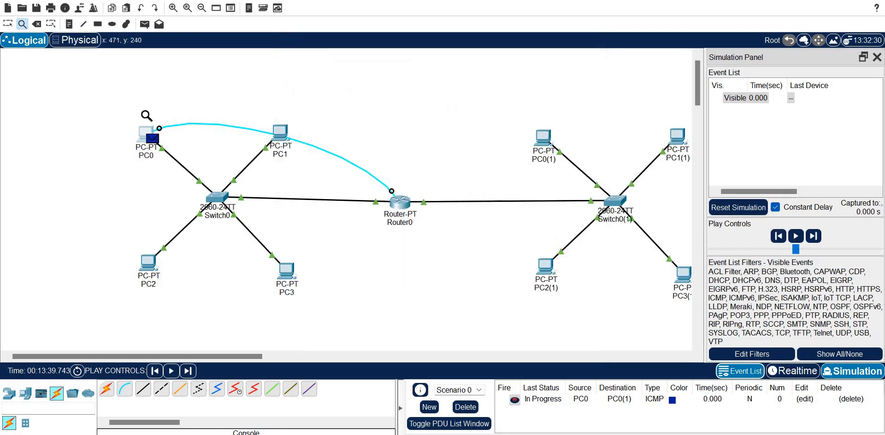
{"action": "key", "text": "Escape"}
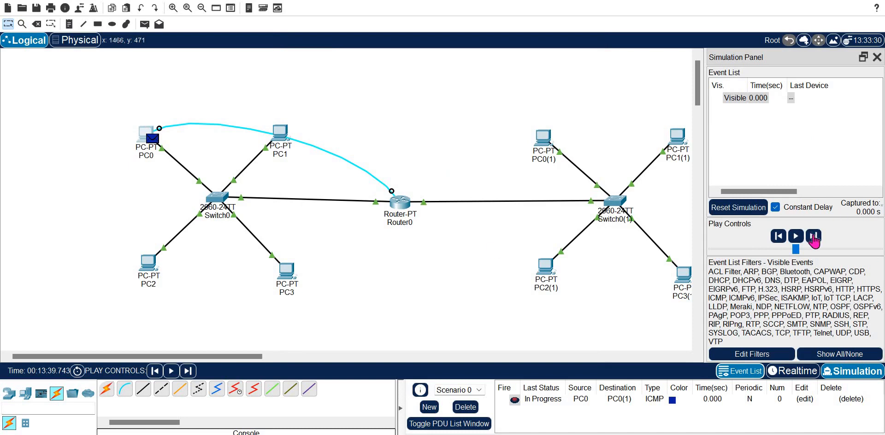
Step the simulation forward event by event until the ICMP reply from PC0(1) reaches Router0 at 0.006 s.
{"action": "left_click", "coordinate": [814, 236]}
{"action": "left_click", "coordinate": [813, 237]}
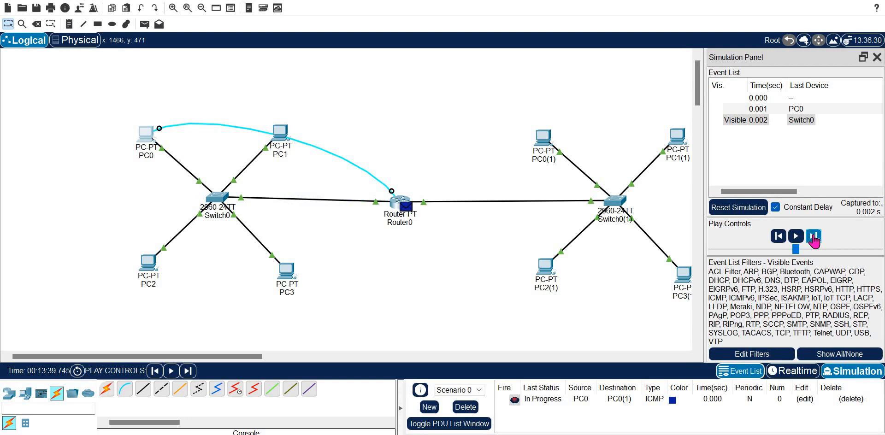
{"action": "left_click", "coordinate": [814, 236]}
{"action": "left_click", "coordinate": [814, 237]}
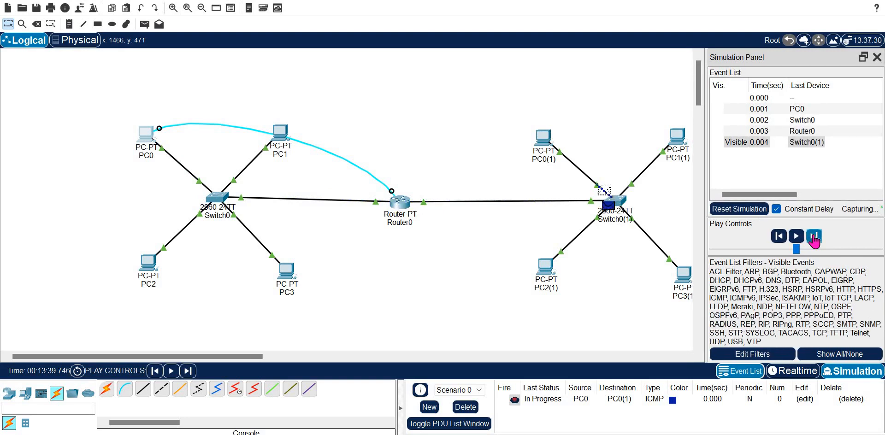
{"action": "left_click", "coordinate": [814, 237]}
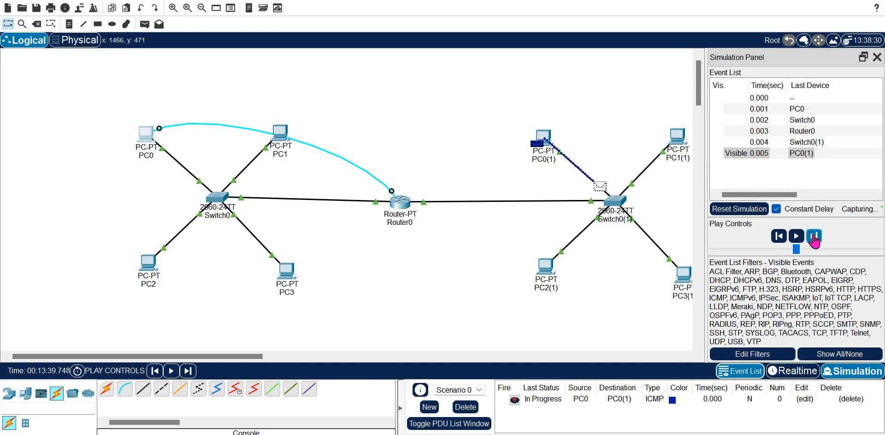
{"action": "left_click", "coordinate": [814, 236]}
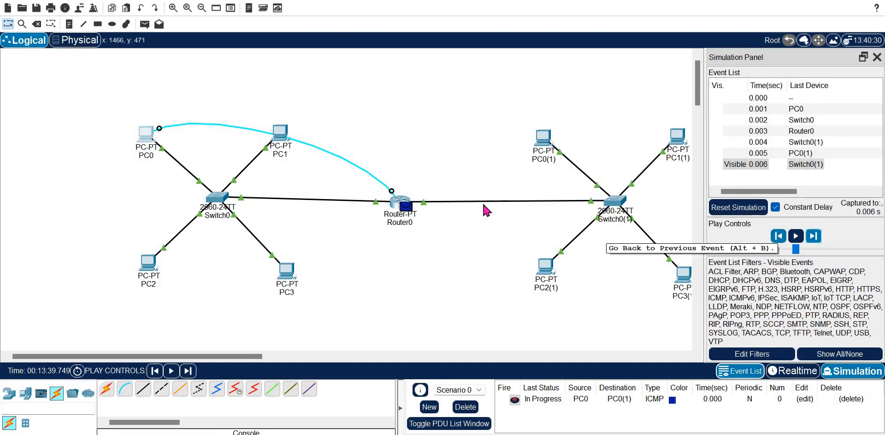
Rewind the simulation to the 0.001 s event and advance one event so the request is at Router0.
{"action": "left_click", "coordinate": [779, 237]}
{"action": "left_click", "coordinate": [778, 237]}
{"action": "left_click", "coordinate": [778, 237]}
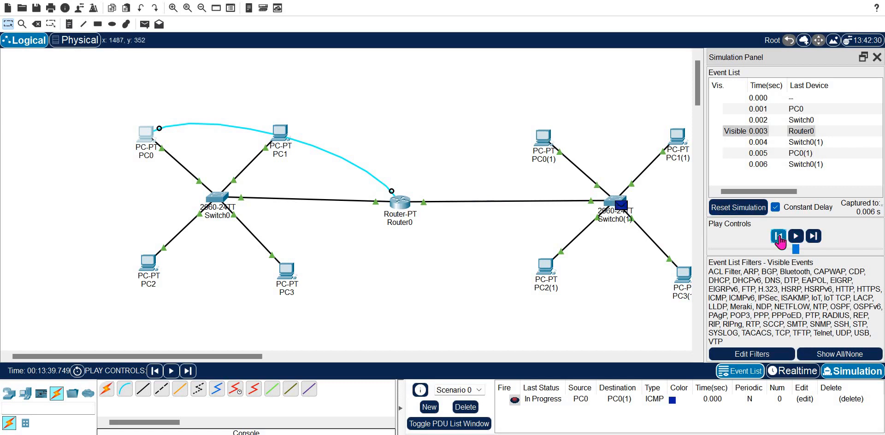
{"action": "left_click", "coordinate": [779, 237]}
{"action": "left_click", "coordinate": [779, 237]}
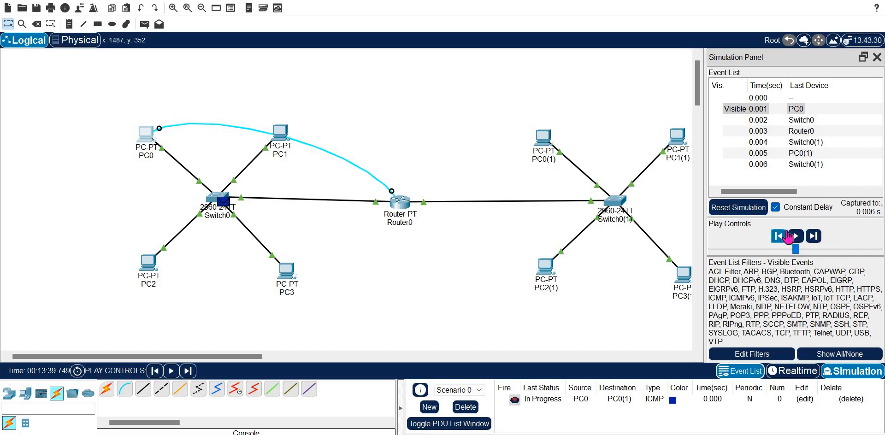
{"action": "left_click", "coordinate": [812, 237]}
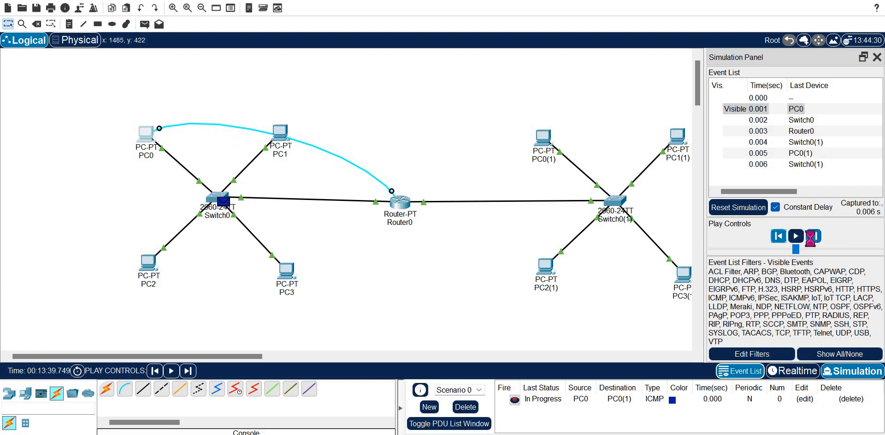
Examine the inbound and outbound PDU details of the ICMP request at Router0, comparing the source and destination MAC addresses.
{"action": "left_click", "coordinate": [407, 204]}
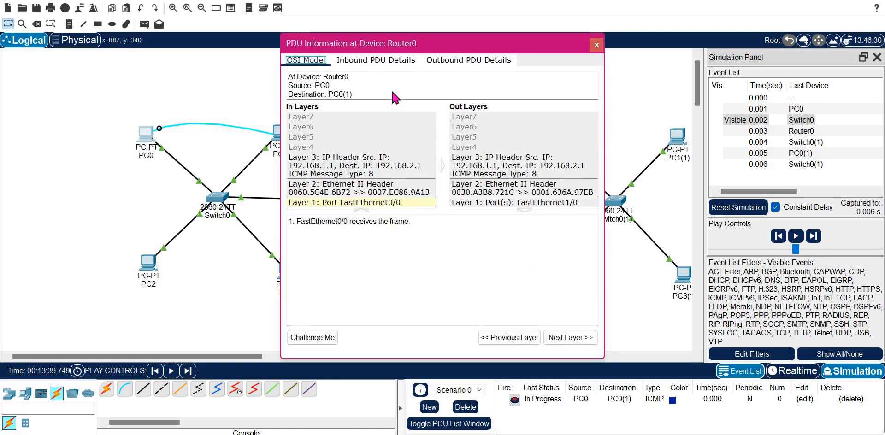
{"action": "left_click", "coordinate": [394, 64]}
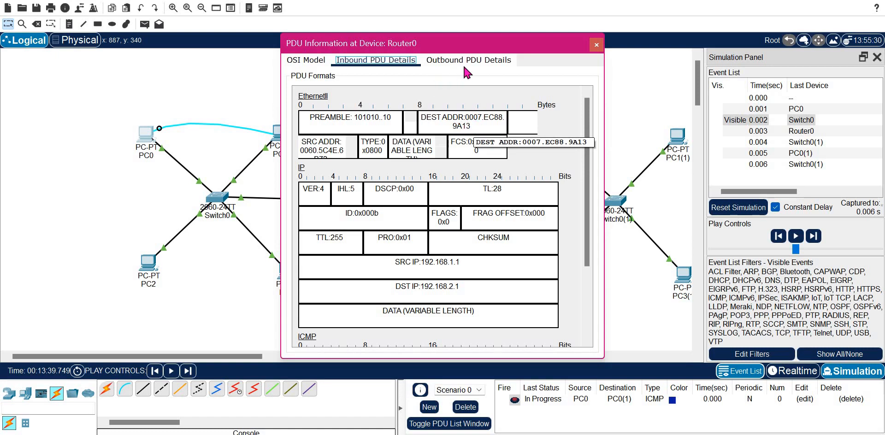
{"action": "left_click", "coordinate": [474, 67]}
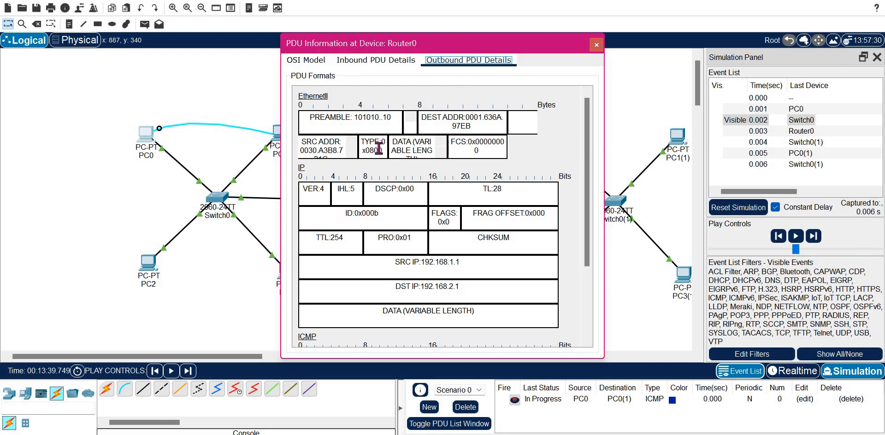
{"action": "left_click", "coordinate": [352, 153]}
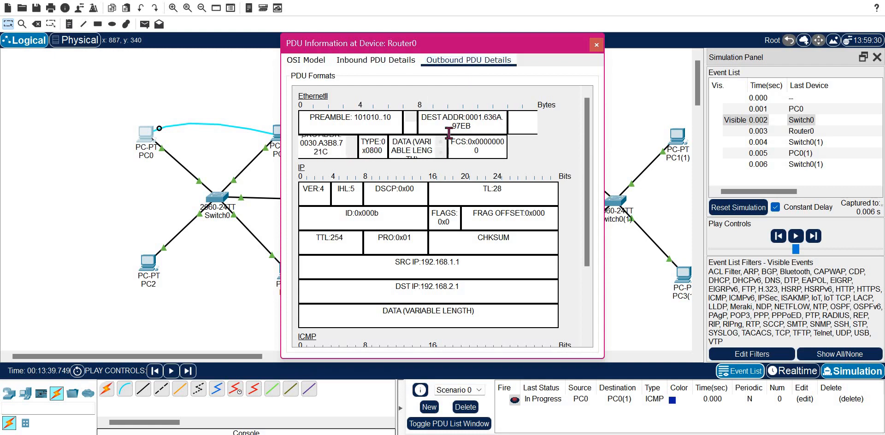
{"action": "left_click", "coordinate": [261, 184]}
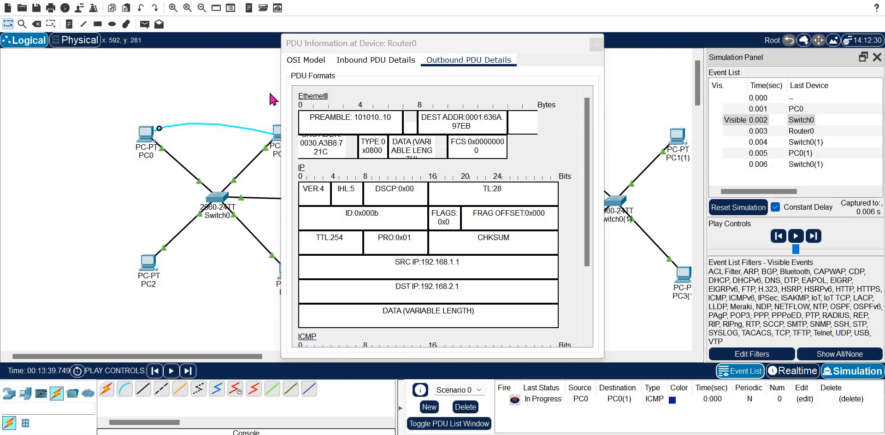
{"action": "left_click", "coordinate": [597, 44]}
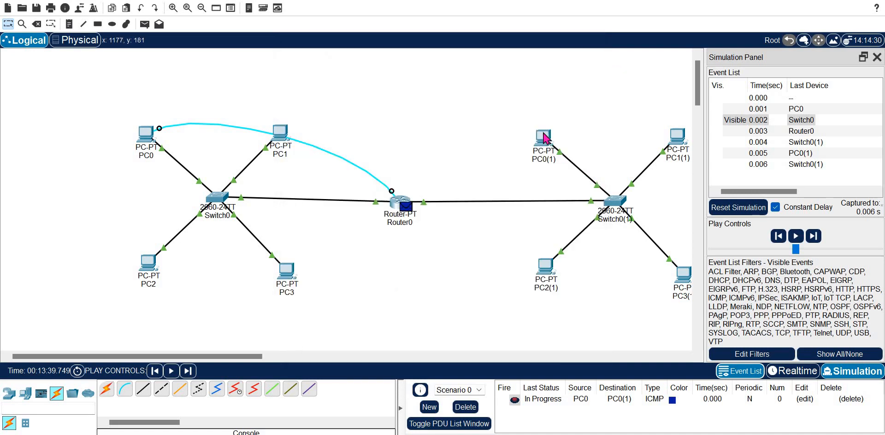
Check the full source MAC address in the outbound Ethernet header of the request at Router0 against the router's interfaces.
{"action": "mouse_move", "coordinate": [544, 137]}
{"action": "mouse_move", "coordinate": [398, 208]}
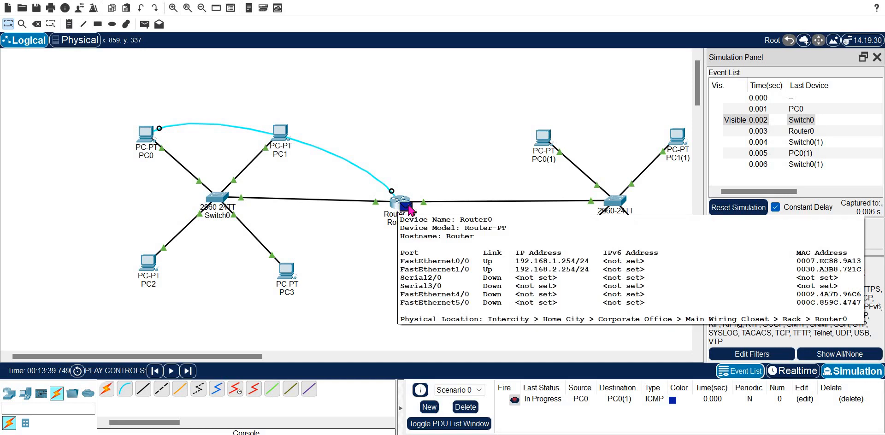
{"action": "left_click", "coordinate": [401, 207]}
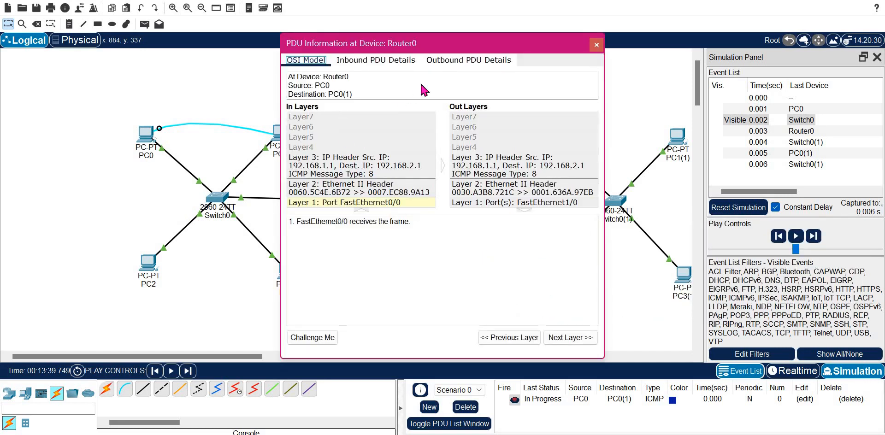
{"action": "left_click", "coordinate": [469, 60]}
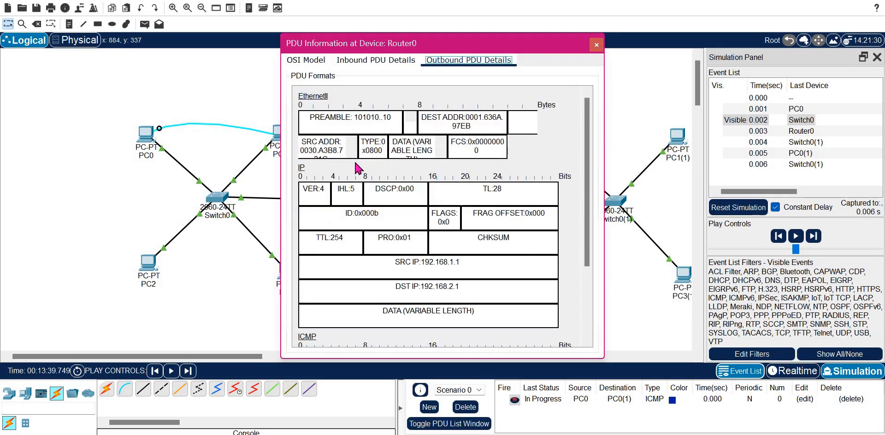
{"action": "left_click", "coordinate": [321, 155]}
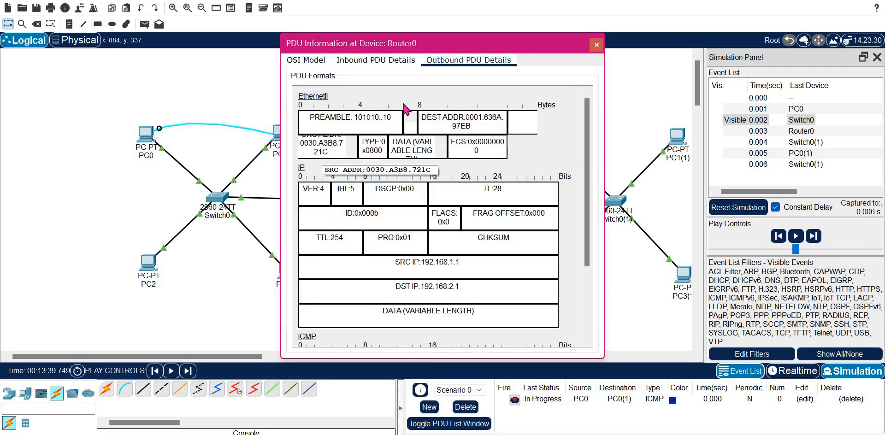
{"action": "left_click", "coordinate": [596, 45]}
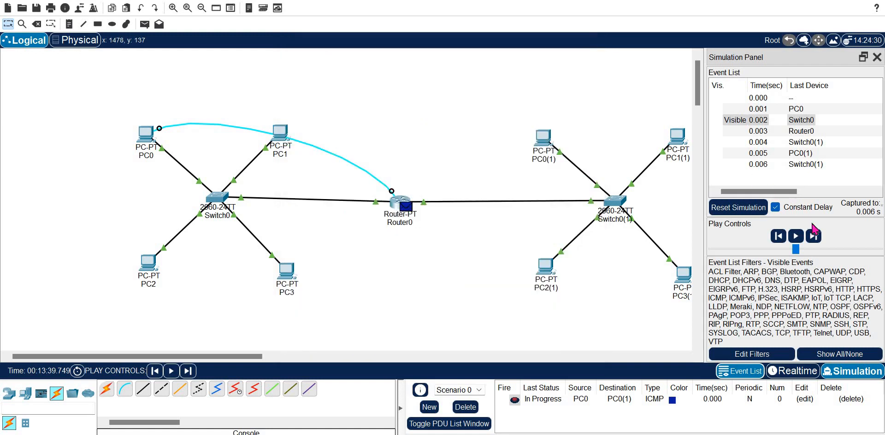
Advance the request to PC0(1) and compare the addresses in its inbound and outbound PDU details.
{"action": "left_click", "coordinate": [816, 241]}
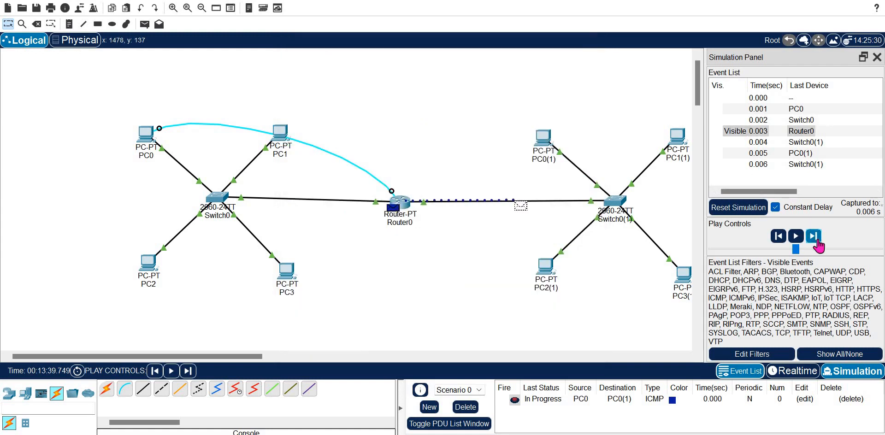
{"action": "left_click", "coordinate": [815, 237]}
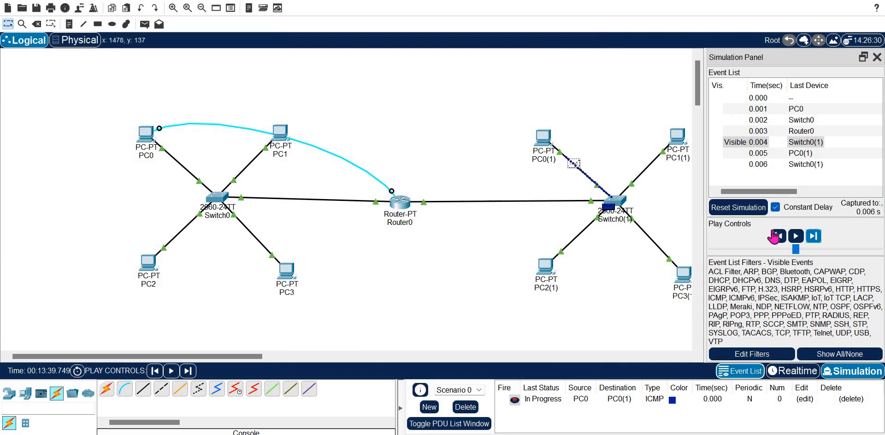
{"action": "left_click", "coordinate": [553, 144]}
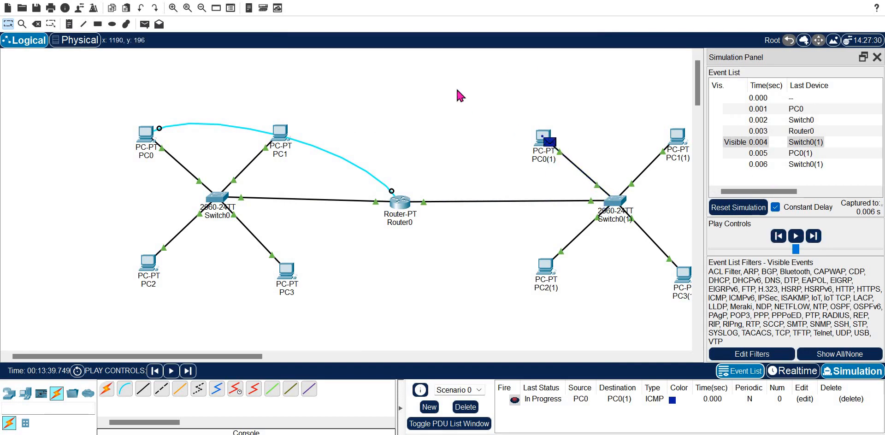
{"action": "left_click", "coordinate": [405, 61]}
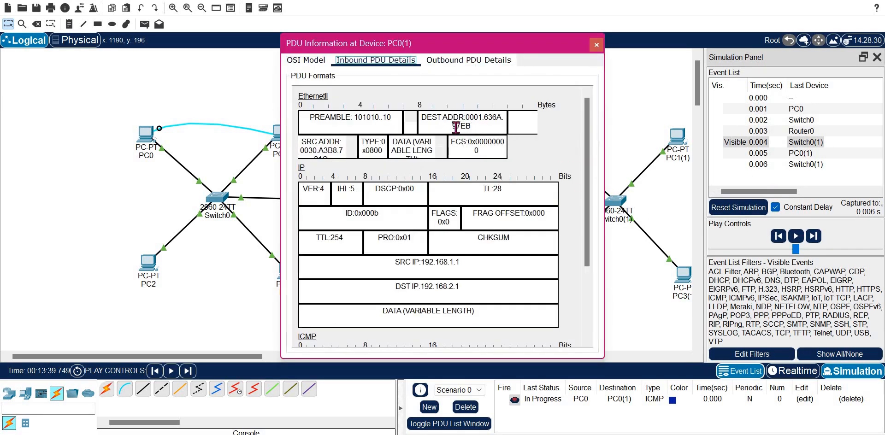
{"action": "left_click", "coordinate": [472, 66]}
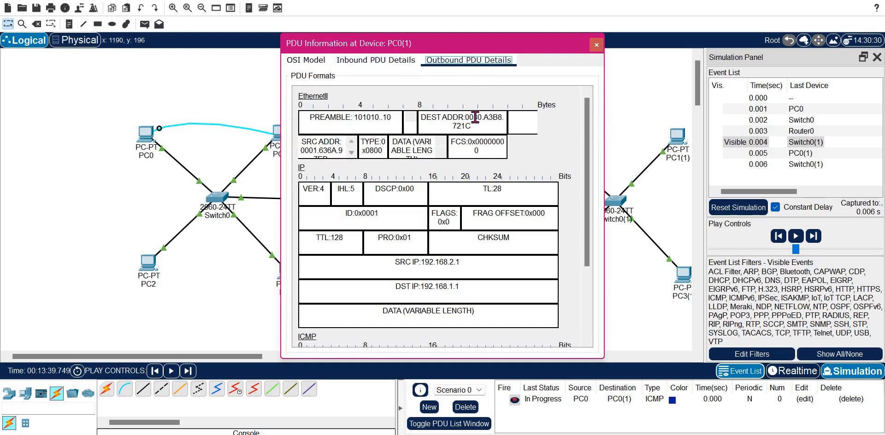
{"action": "left_click", "coordinate": [398, 65]}
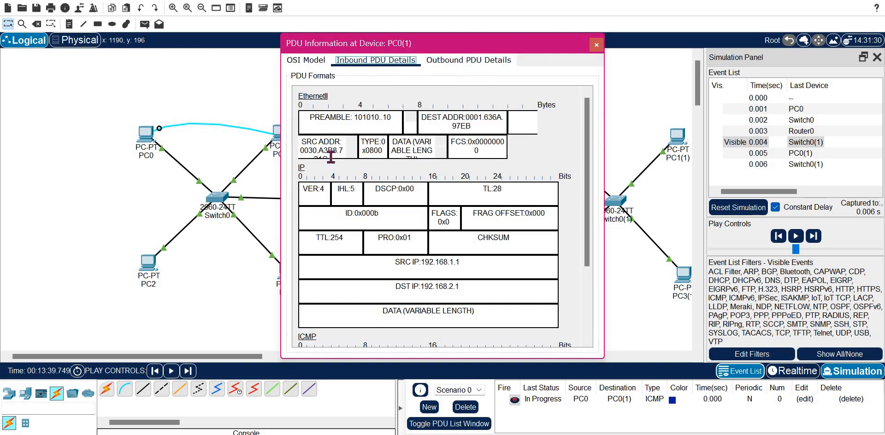
{"action": "left_click", "coordinate": [476, 65]}
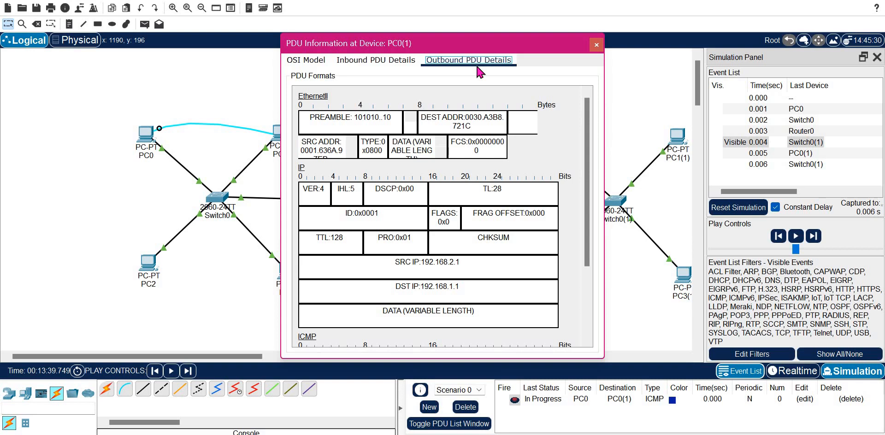
{"action": "left_click", "coordinate": [597, 47]}
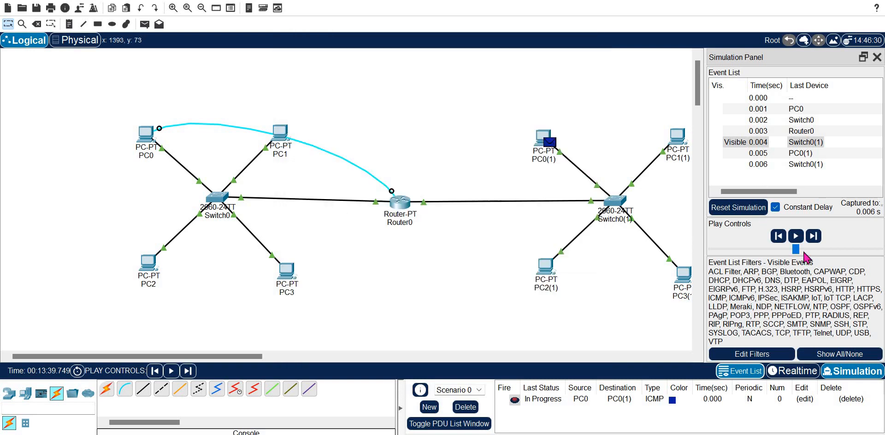
Advance the reply to Router0 and examine the MAC addresses in its inbound and outbound PDU details.
{"action": "left_click", "coordinate": [814, 236]}
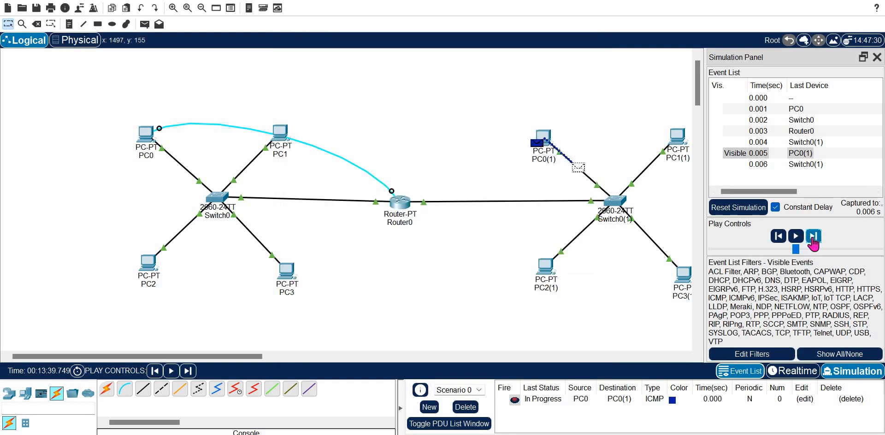
{"action": "left_click", "coordinate": [813, 236]}
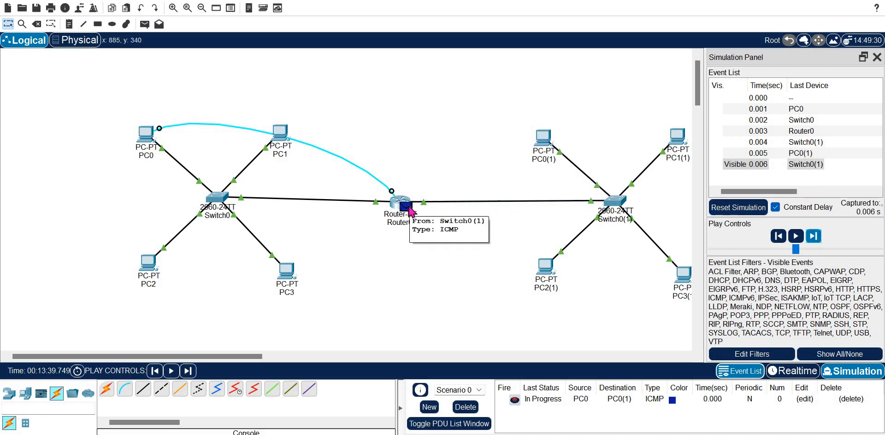
{"action": "left_click", "coordinate": [409, 208]}
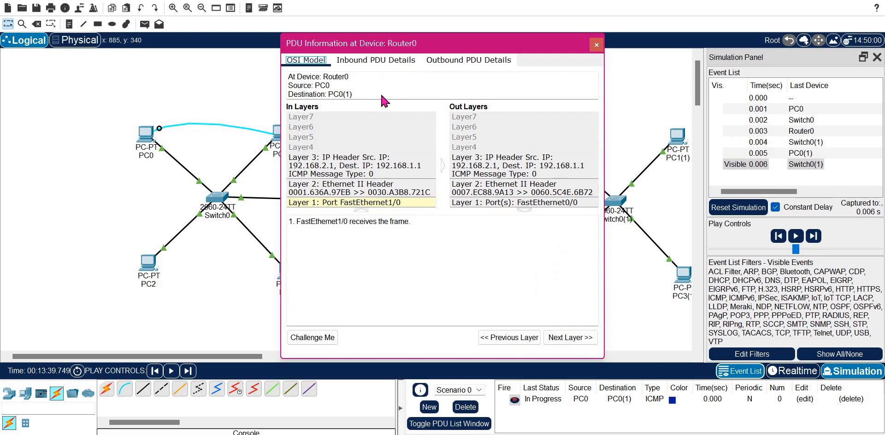
{"action": "left_click", "coordinate": [401, 60]}
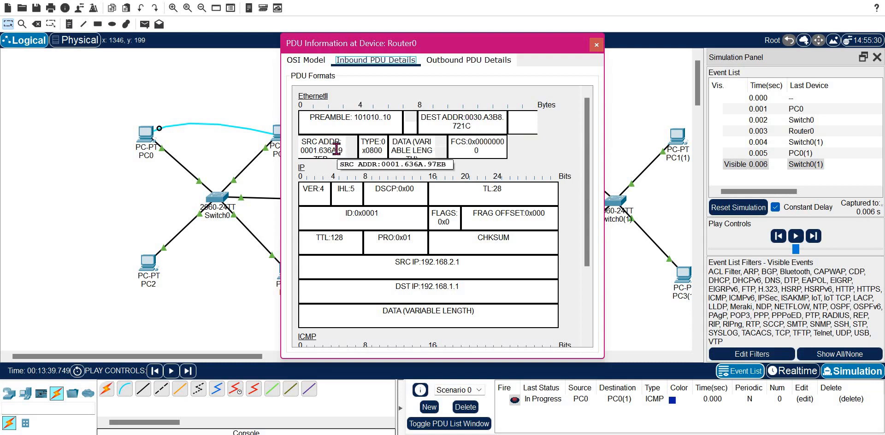
{"action": "left_click", "coordinate": [477, 63]}
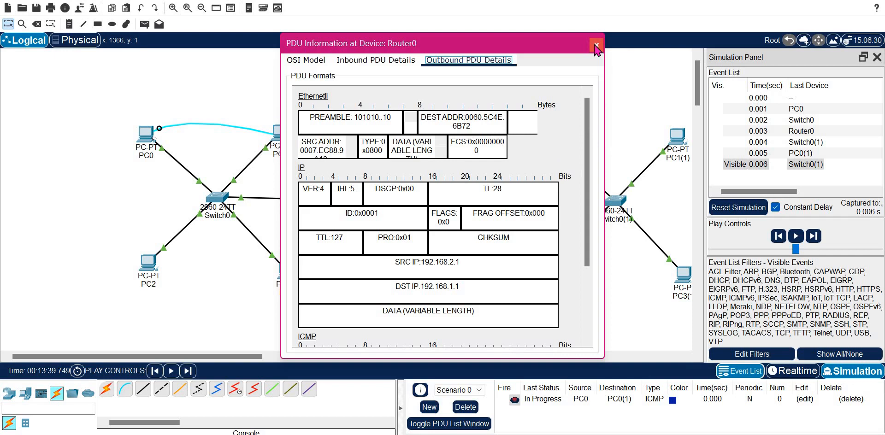
{"action": "left_click", "coordinate": [596, 45]}
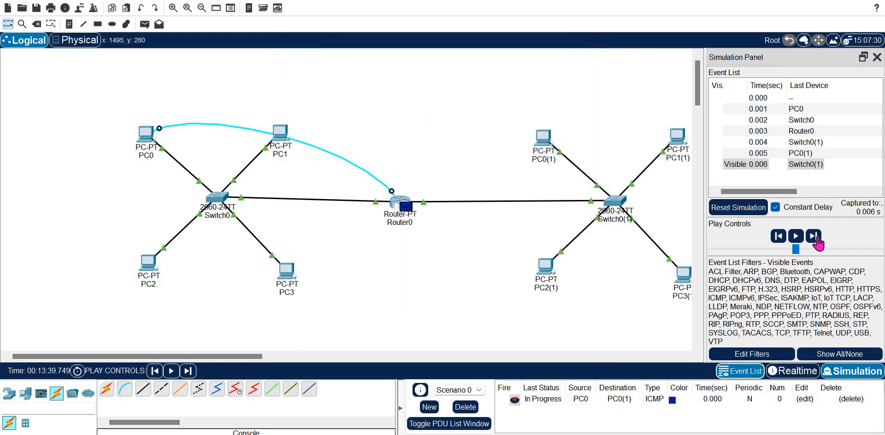
Advance the reply through Switch0 to PC0 and return to Realtime mode.
{"action": "left_click", "coordinate": [815, 237]}
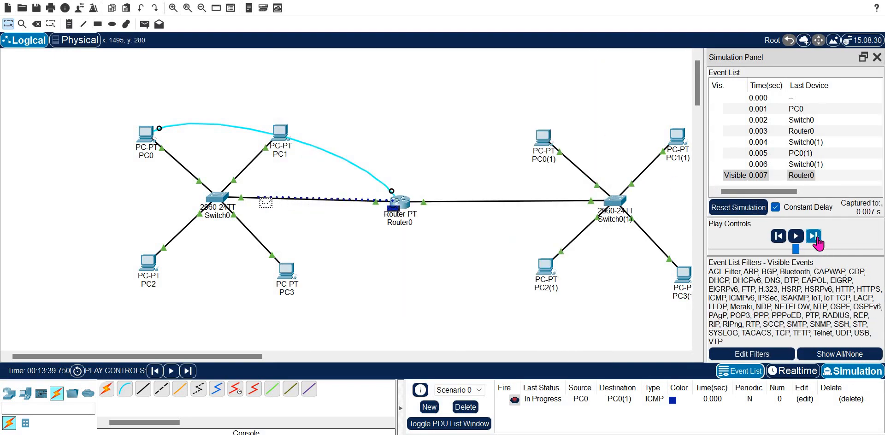
{"action": "left_click", "coordinate": [814, 237]}
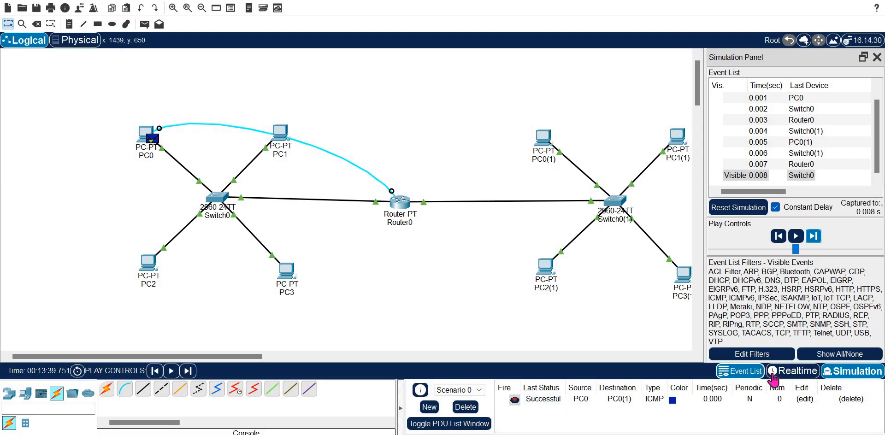
{"action": "left_click", "coordinate": [793, 371]}
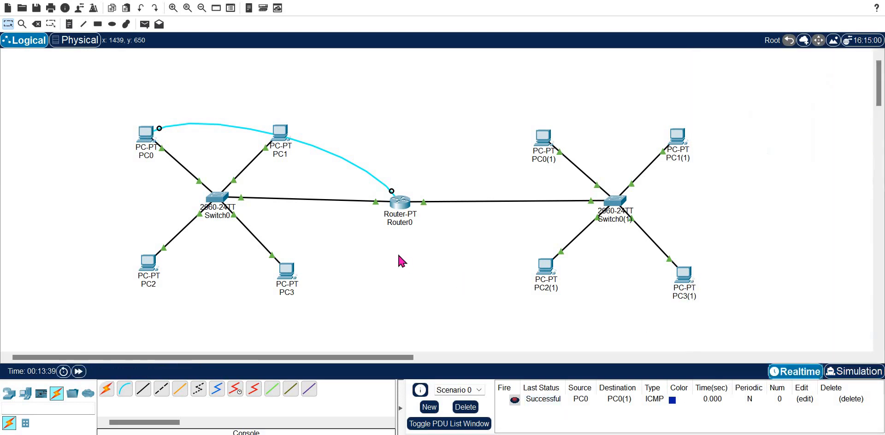
Open a console terminal session to Router0 from PC0 with the default port configuration.
{"action": "left_click", "coordinate": [146, 140]}
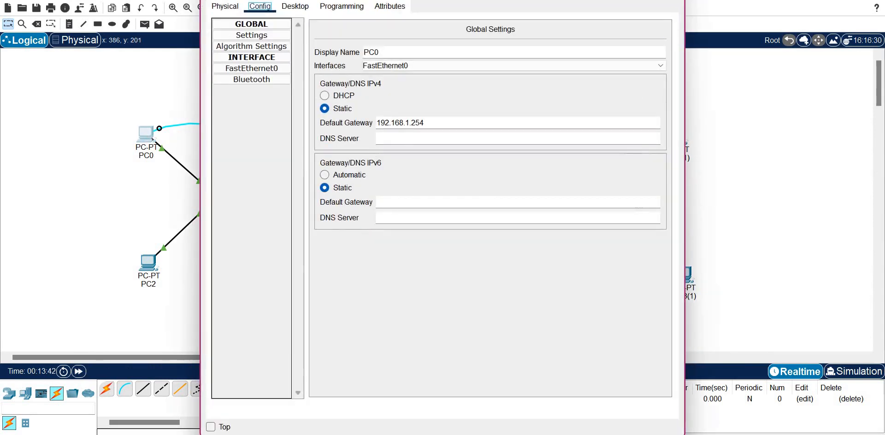
{"action": "left_click", "coordinate": [305, 7]}
{"action": "left_click", "coordinate": [438, 56]}
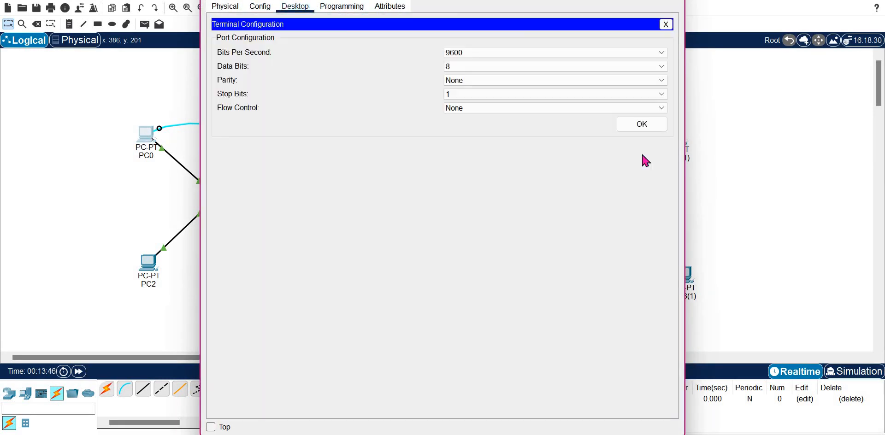
{"action": "left_click", "coordinate": [661, 129]}
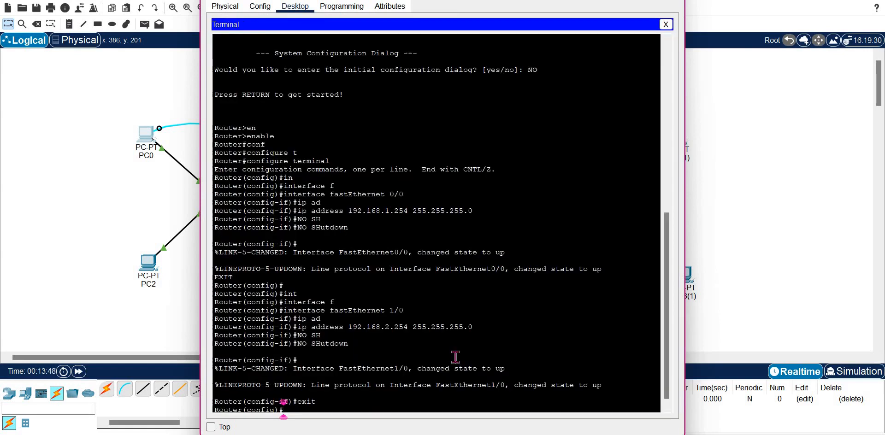
{"action": "left_click", "coordinate": [667, 407]}
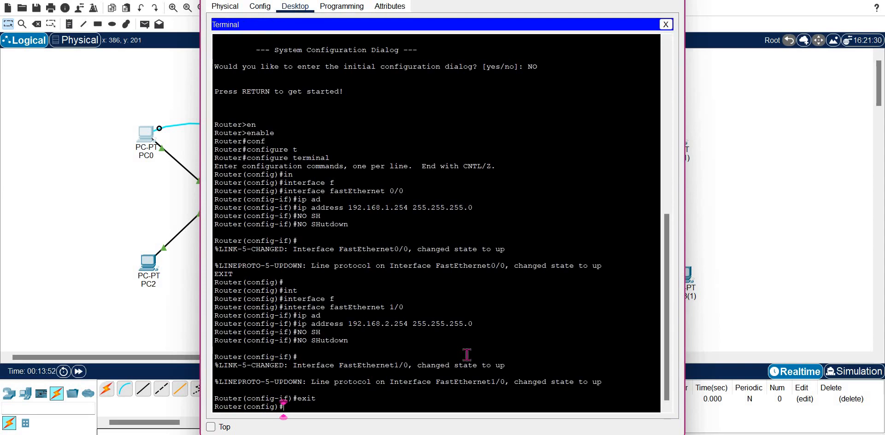
{"action": "type", "text": "show ip"}
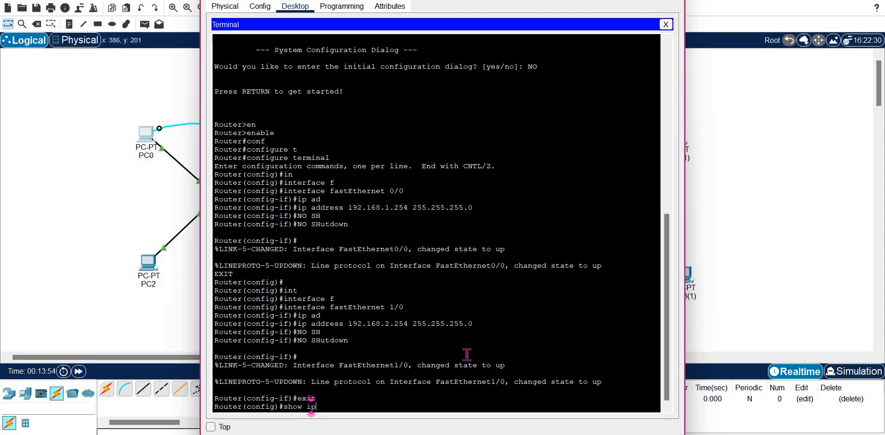
{"action": "key", "text": "BackSpace"}
{"action": "key", "text": "BackSpace"}
{"action": "key", "text": "BackSpace"}
{"action": "key", "text": "BackSpace"}
{"action": "key", "text": "BackSpace"}
{"action": "key", "text": "BackSpace"}
Exit global configuration mode on Router0 to return to the privileged prompt.
{"action": "type", "text": "exit"}
{"action": "key", "text": "Return"}
{"action": "key", "text": "Return"}
Display Router0's ARP table with "show ip arp", examine the entries for both interfaces, and close the terminal.
{"action": "type", "text": "show ip "}
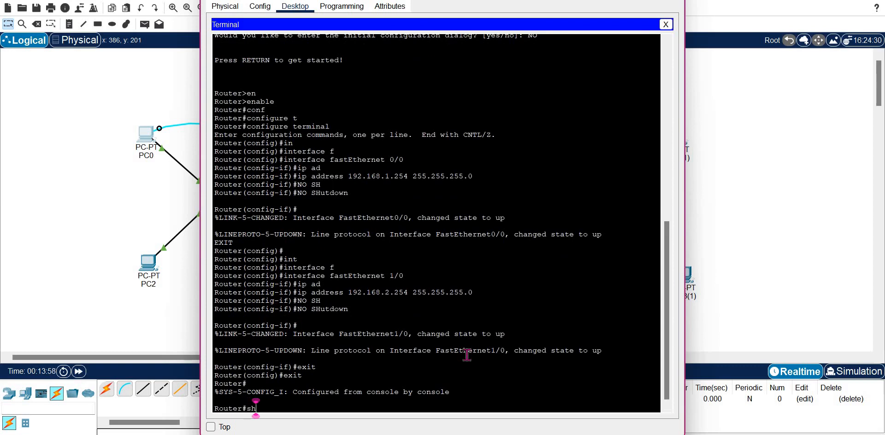
{"action": "type", "text": "arp"}
{"action": "key", "text": "Return"}
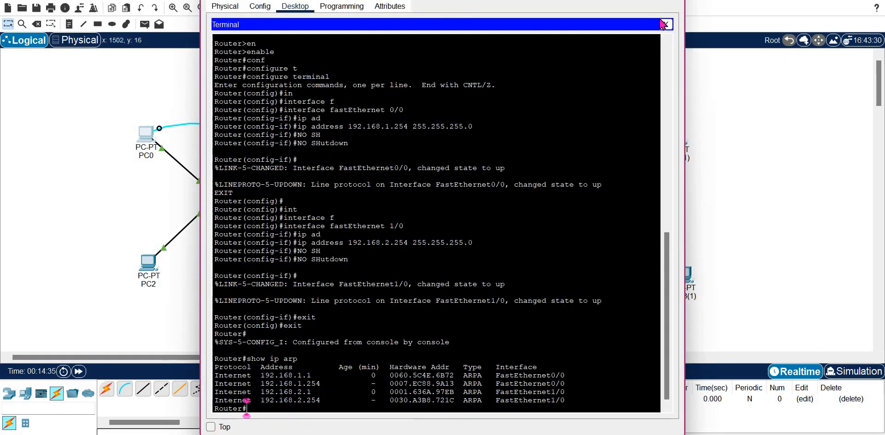
{"action": "left_click", "coordinate": [667, 24]}
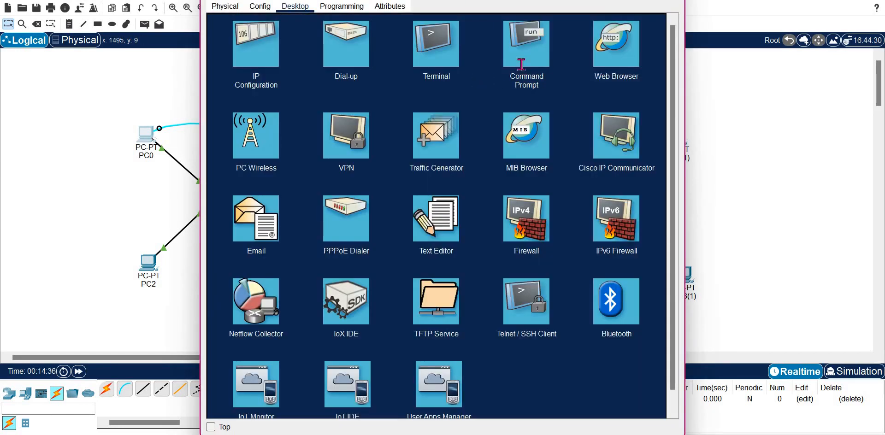
Display PC0's ARP table with "arp -a" in its Command Prompt and examine the gateway entry.
{"action": "left_click", "coordinate": [522, 65]}
{"action": "type", "text": "arp i"}
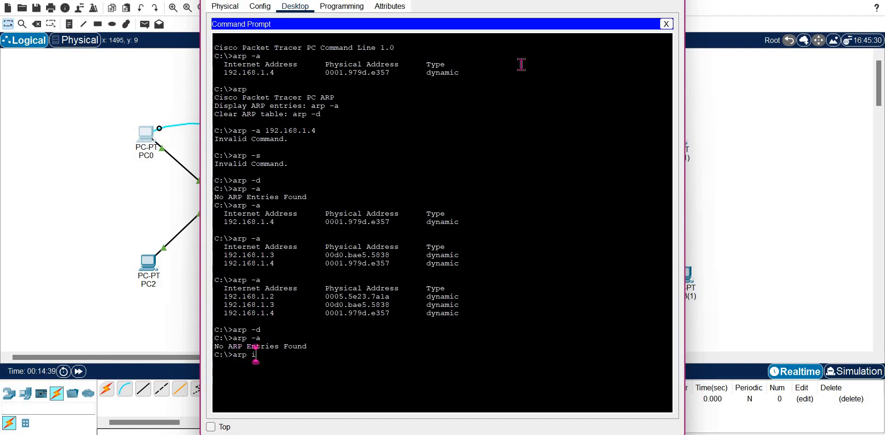
{"action": "key", "text": "BackSpace"}
{"action": "type", "text": "-a"}
{"action": "key", "text": "Return"}
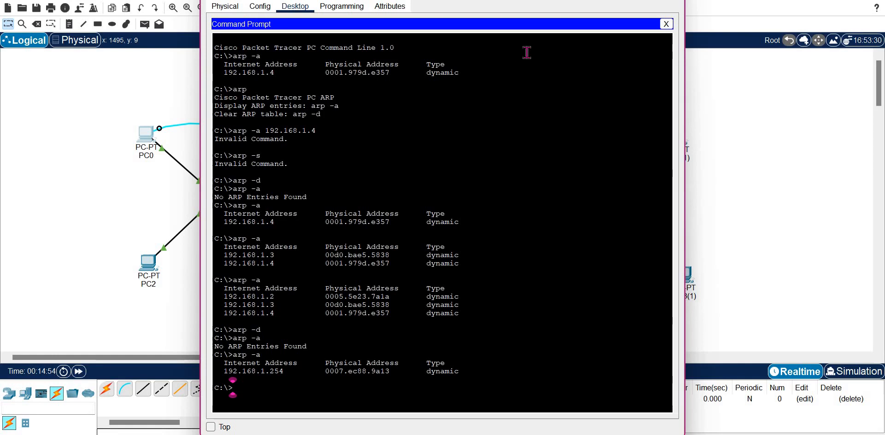
{"action": "left_click", "coordinate": [157, 24]}
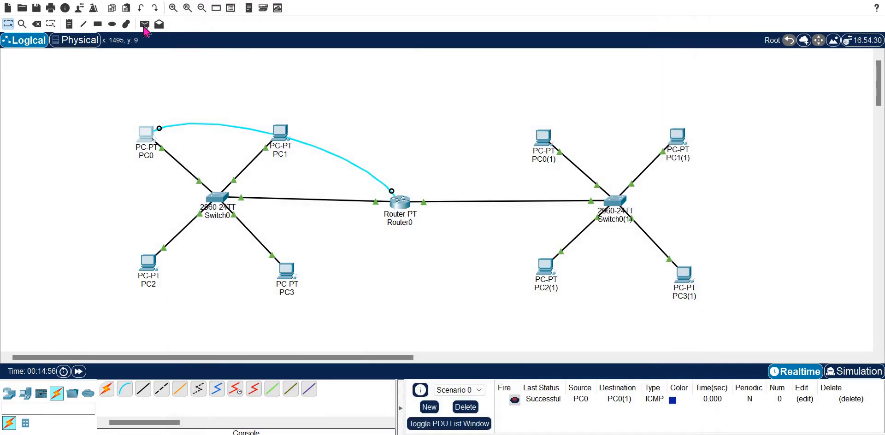
Send a simple PDU from PC0 to PC1(1) and clear the scenario's PDU list.
{"action": "left_click", "coordinate": [144, 25]}
{"action": "left_click", "coordinate": [144, 133]}
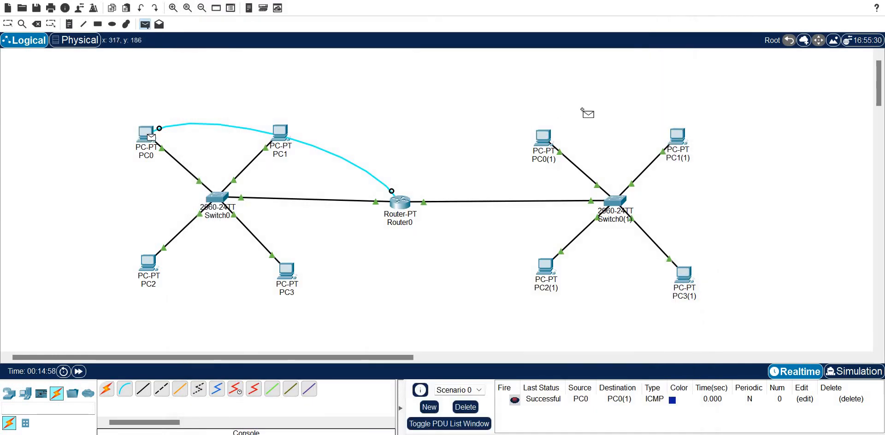
{"action": "left_click", "coordinate": [679, 137]}
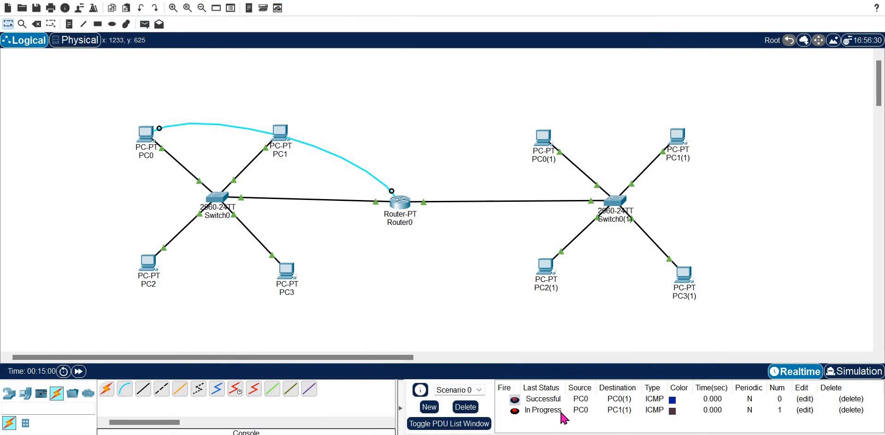
{"action": "left_click", "coordinate": [465, 407]}
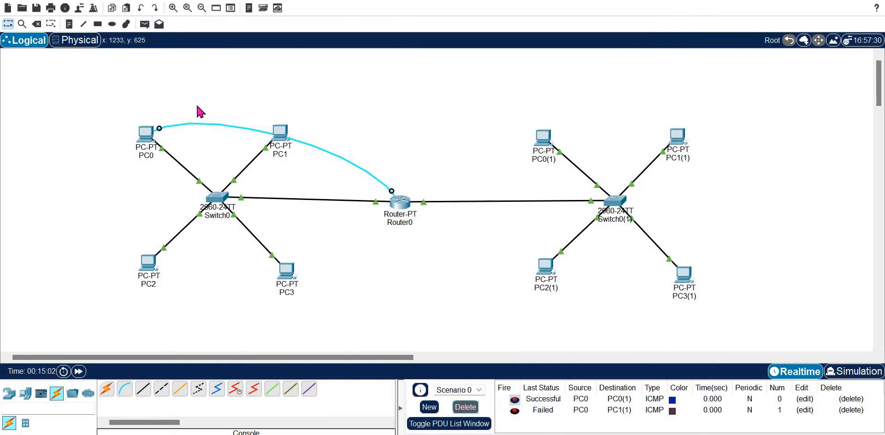
Resend a simple PDU from PC0 to PC1(1).
{"action": "left_click_drag", "start_coordinate": [146, 24], "coordinate": [141, 135]}
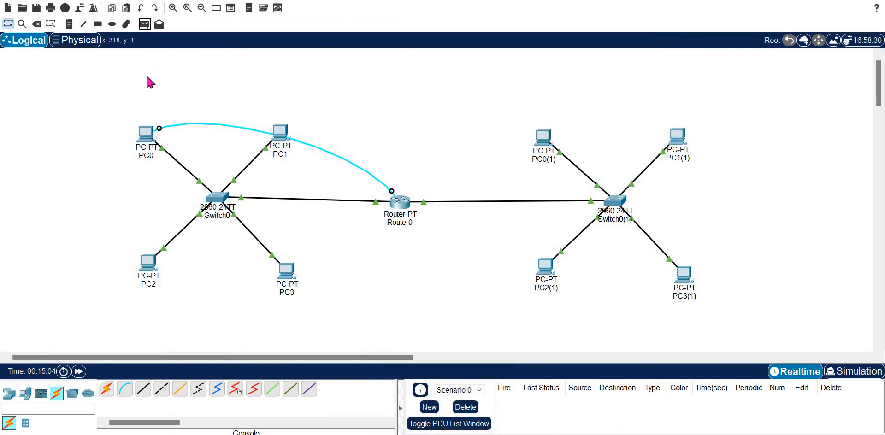
{"action": "left_click_drag", "start_coordinate": [155, 27], "coordinate": [143, 134]}
{"action": "left_click", "coordinate": [145, 24]}
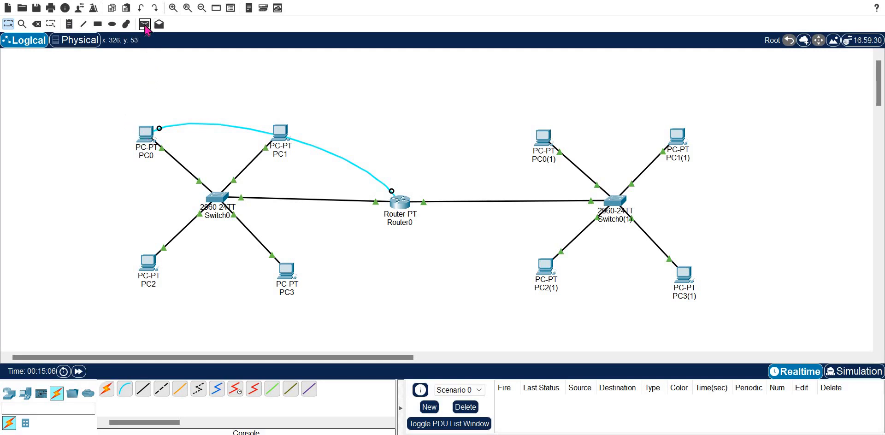
{"action": "left_click", "coordinate": [146, 135]}
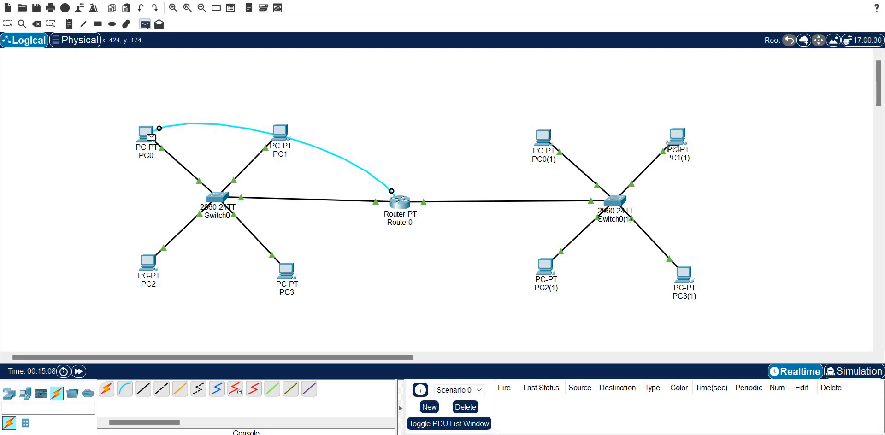
{"action": "left_click", "coordinate": [682, 144]}
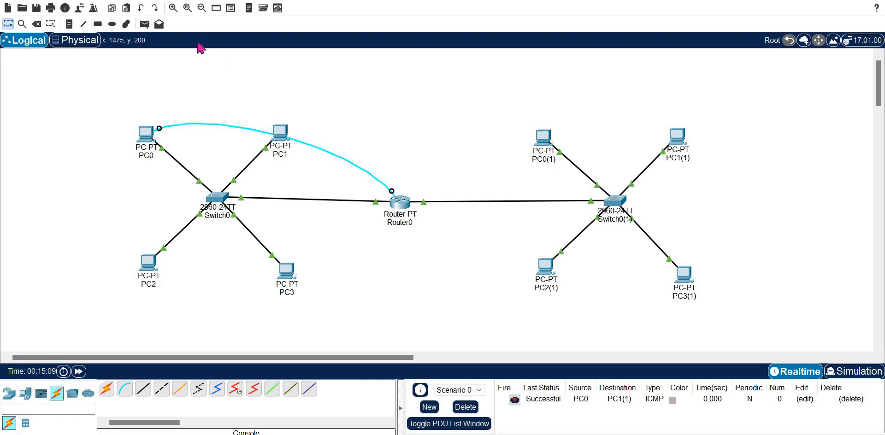
Send two simple PDUs in a row from PC0 to PC3(1).
{"action": "left_click", "coordinate": [144, 24]}
{"action": "left_click", "coordinate": [146, 137]}
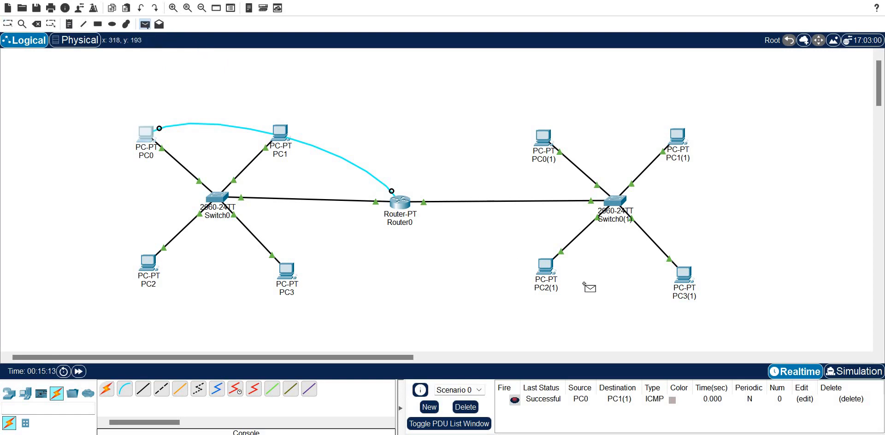
{"action": "left_click", "coordinate": [686, 279]}
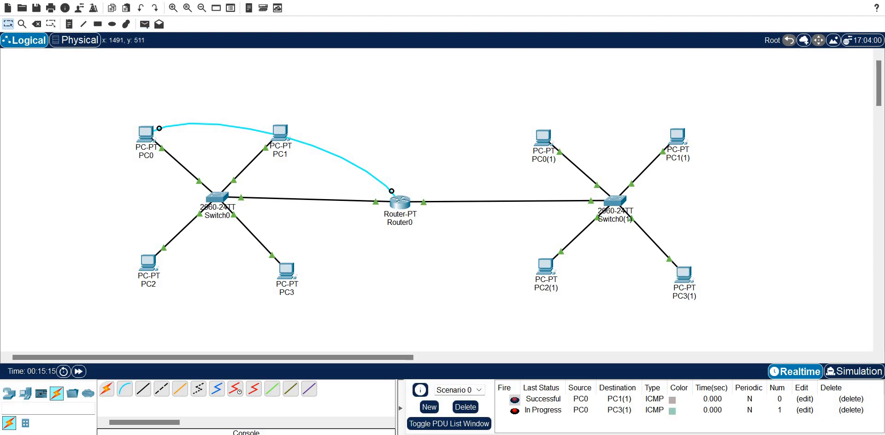
{"action": "left_click", "coordinate": [145, 24]}
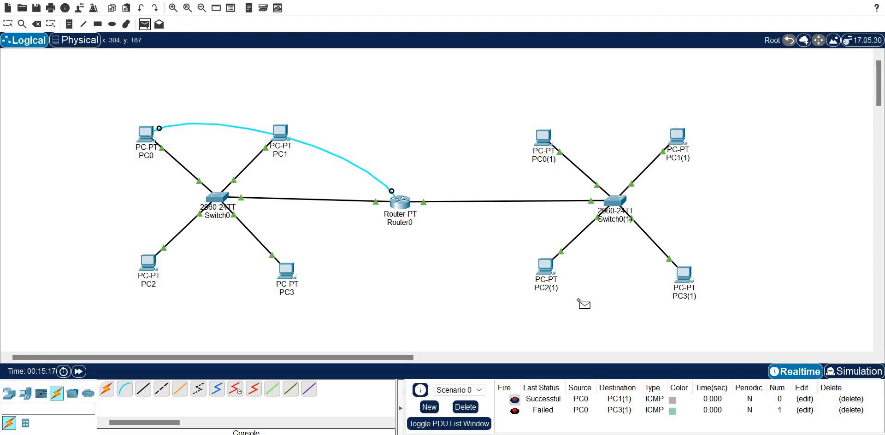
{"action": "left_click", "coordinate": [690, 281]}
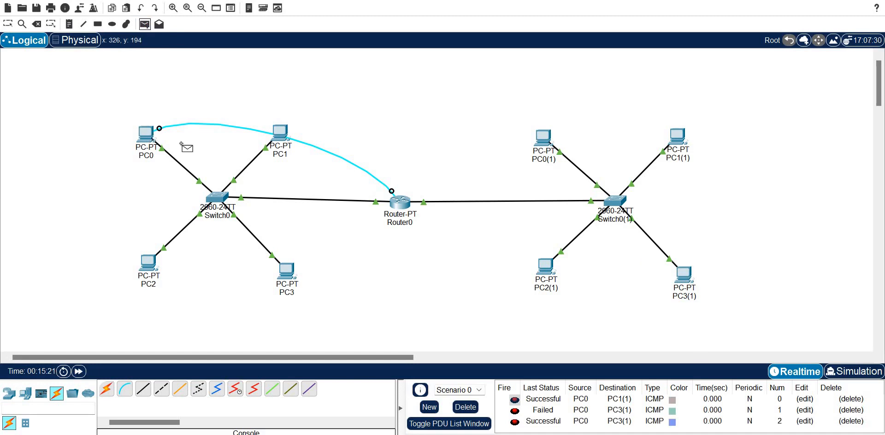
Send a simple PDU from PC0 to PC2(1), clear the PDU list, and send the same PDU again.
{"action": "left_click", "coordinate": [147, 134]}
{"action": "left_click", "coordinate": [555, 275]}
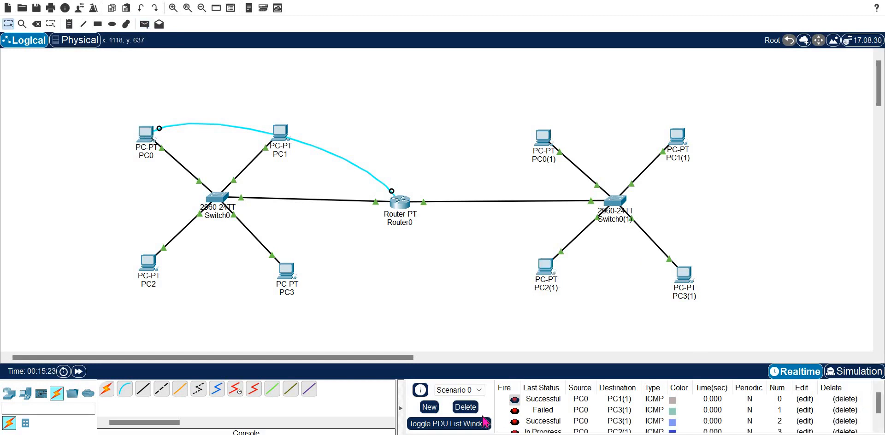
{"action": "left_click", "coordinate": [145, 25]}
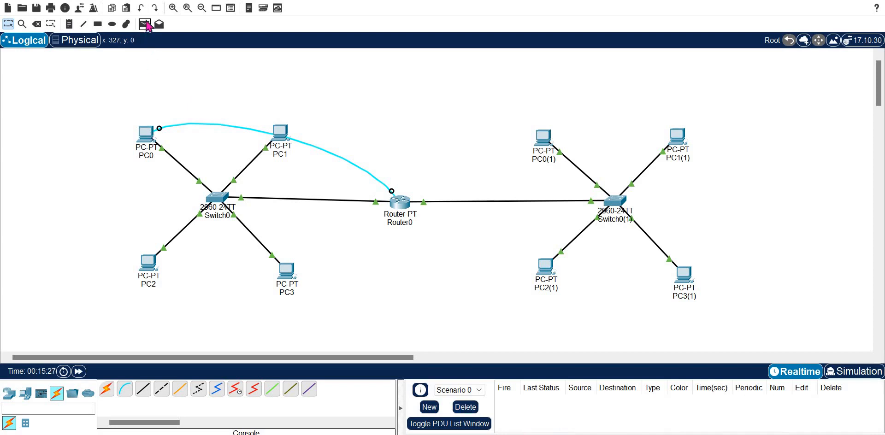
{"action": "left_click", "coordinate": [145, 133]}
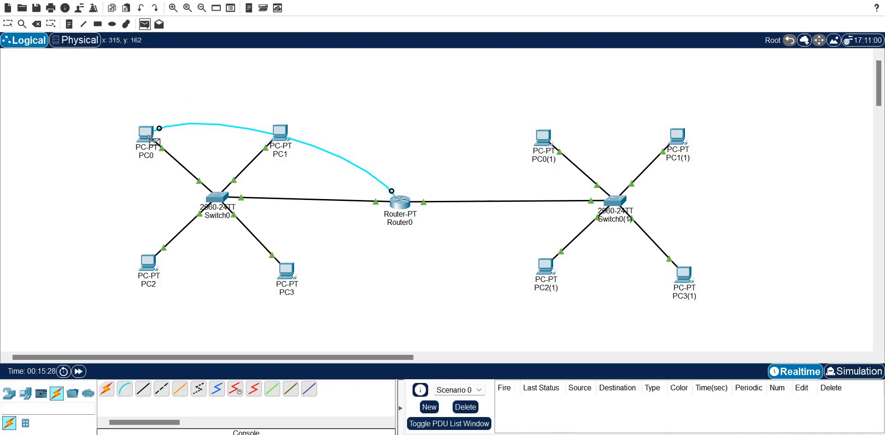
{"action": "left_click", "coordinate": [546, 281]}
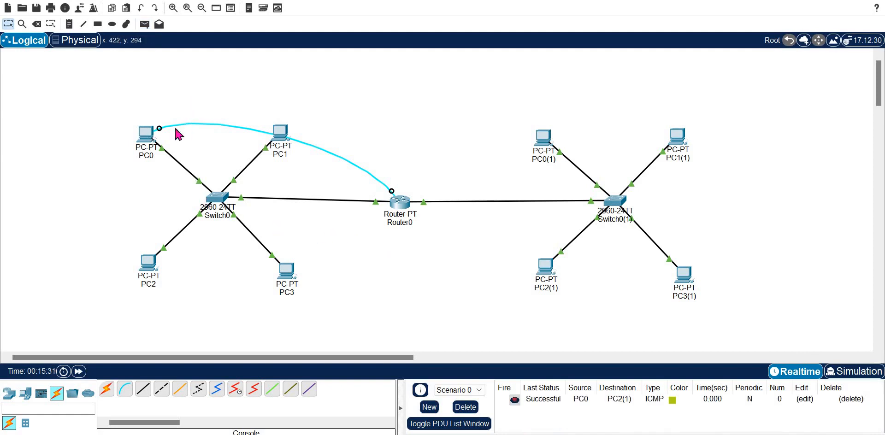
Run "arp -a" again in PC0's Command Prompt to recheck its ARP table, and close PC0's window.
{"action": "left_click", "coordinate": [150, 135]}
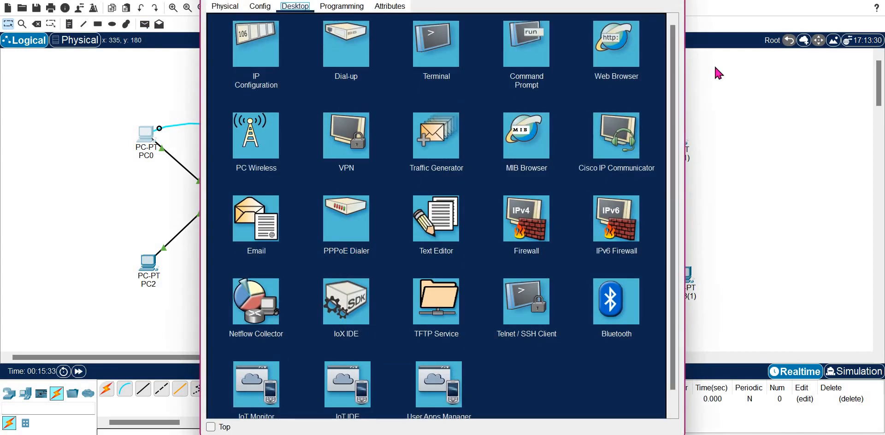
{"action": "left_click", "coordinate": [544, 46]}
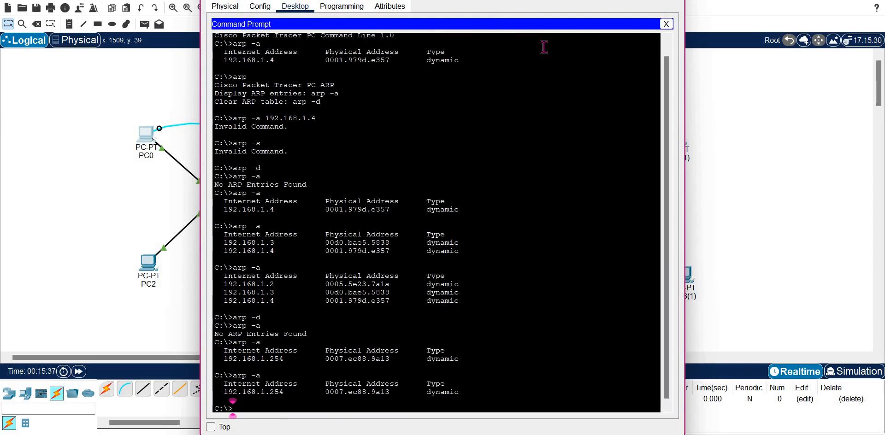
{"action": "left_click", "coordinate": [674, 1]}
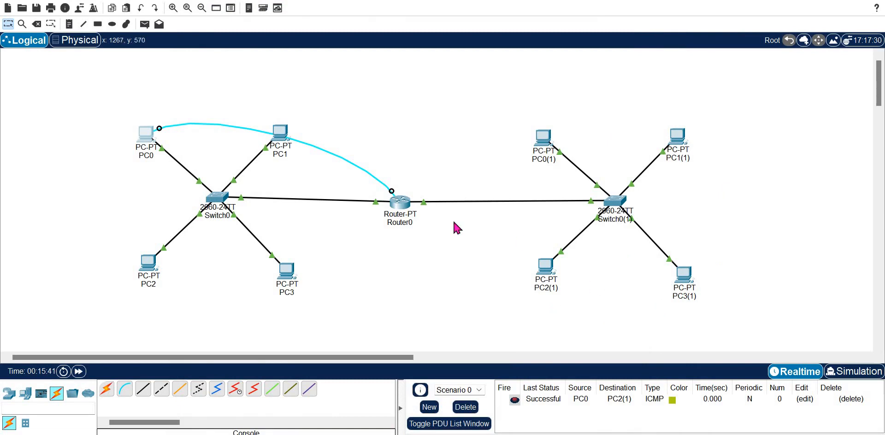
Run "show ip arp" in Router0's own CLI to examine its updated ARP table, and close the router window.
{"action": "left_click", "coordinate": [401, 201]}
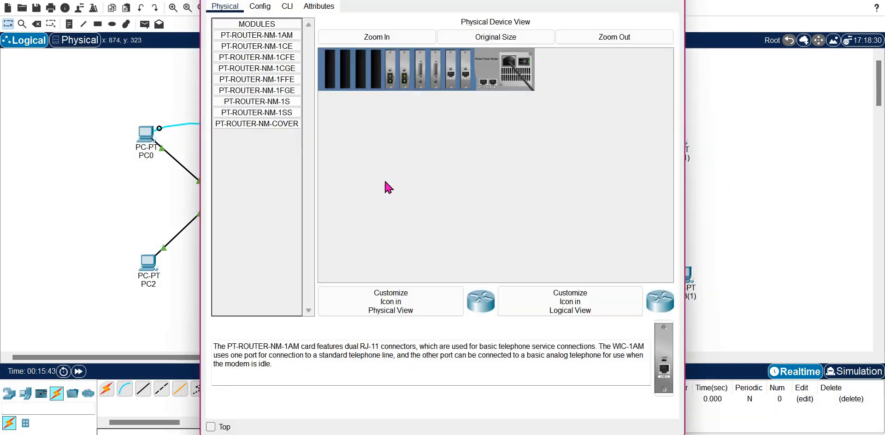
{"action": "left_click", "coordinate": [288, 6]}
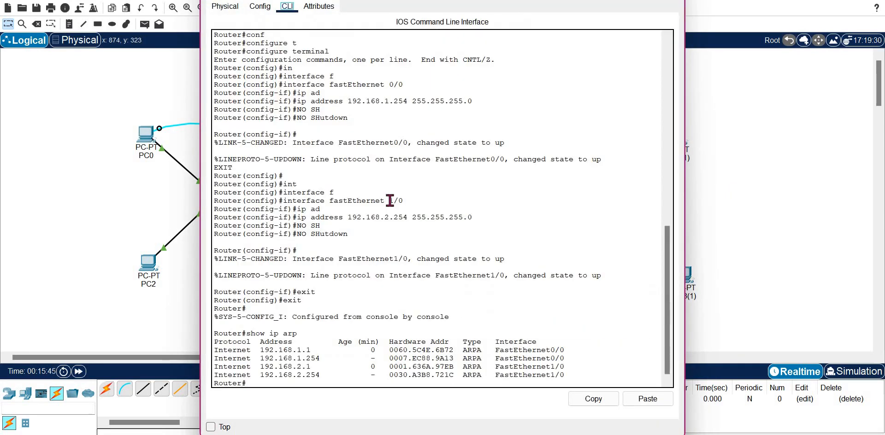
{"action": "type", "text": "show ip arp"}
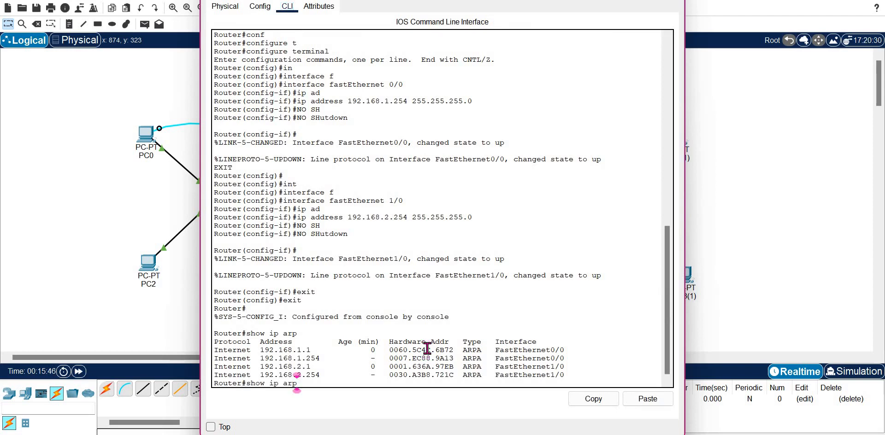
{"action": "key", "text": "Return"}
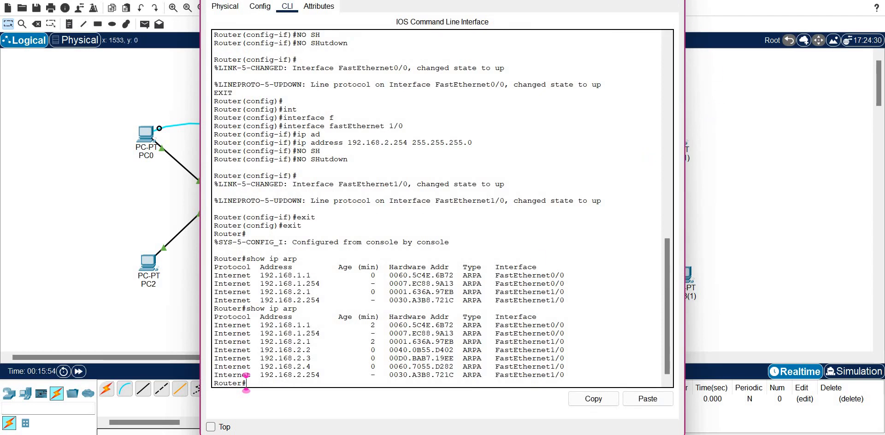
{"action": "left_click", "coordinate": [674, 1]}
{"action": "left_click", "coordinate": [144, 24]}
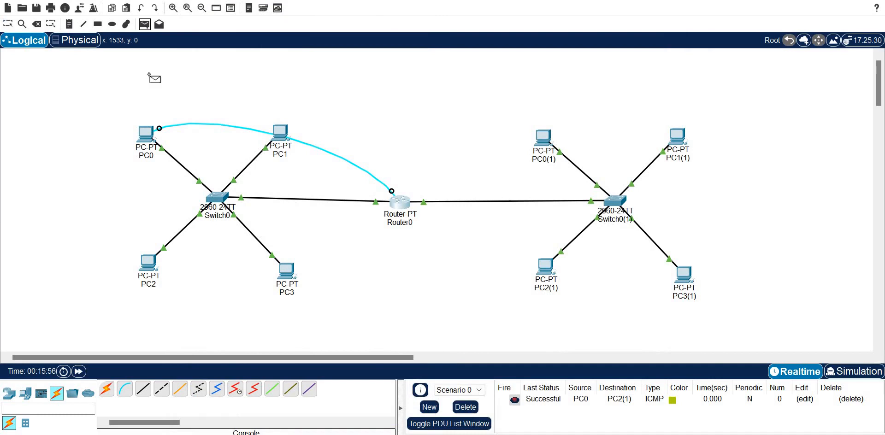
{"action": "key", "text": "Escape"}
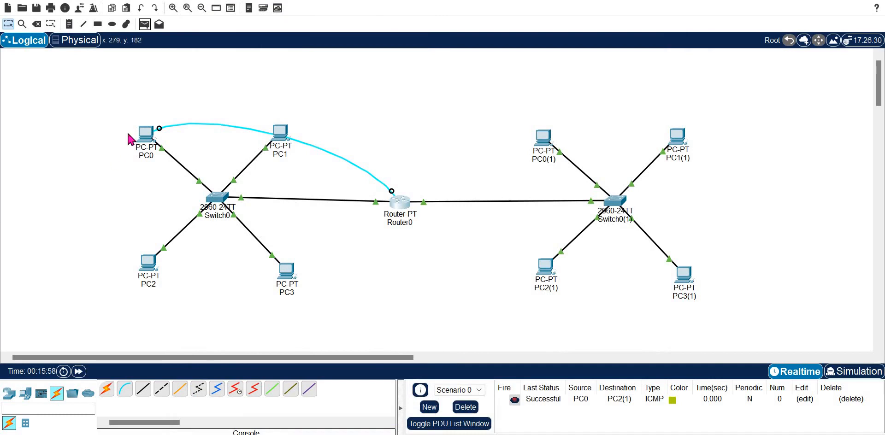
Ping the broadcast address 192.168.1.255 from PC0's Command Prompt.
{"action": "left_click", "coordinate": [148, 142]}
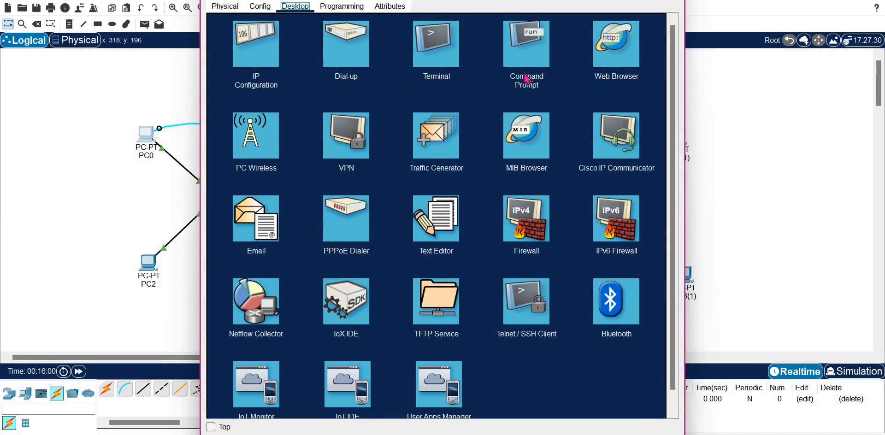
{"action": "left_click", "coordinate": [521, 45]}
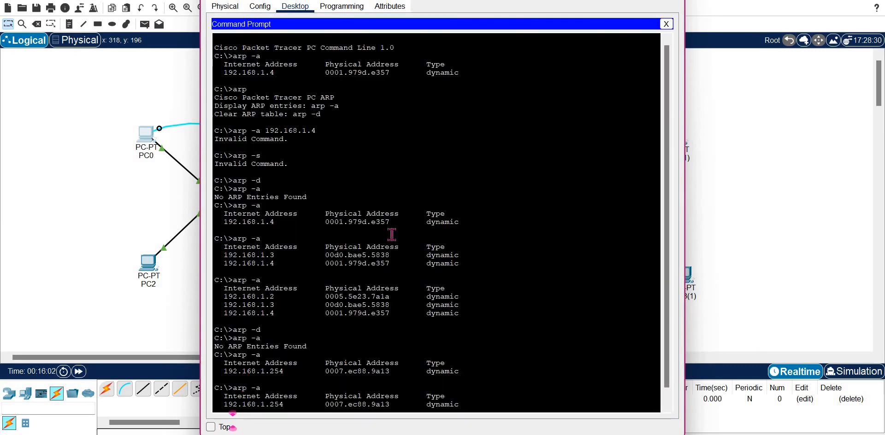
{"action": "key", "text": "Return"}
{"action": "key", "text": "Return"}
{"action": "type", "text": "ping"}
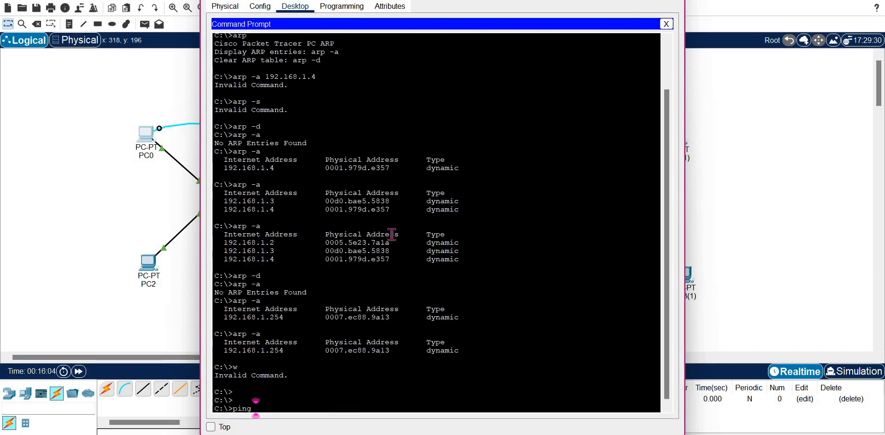
{"action": "type", "text": " 192.168.1.255"}
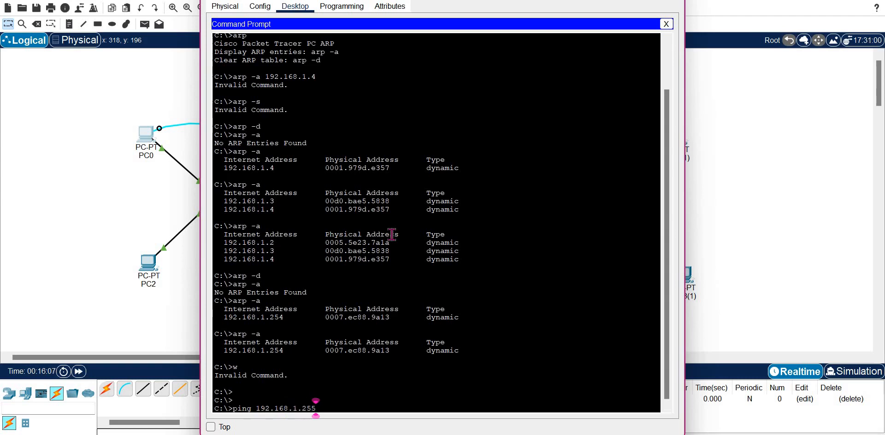
{"action": "key", "text": "Return"}
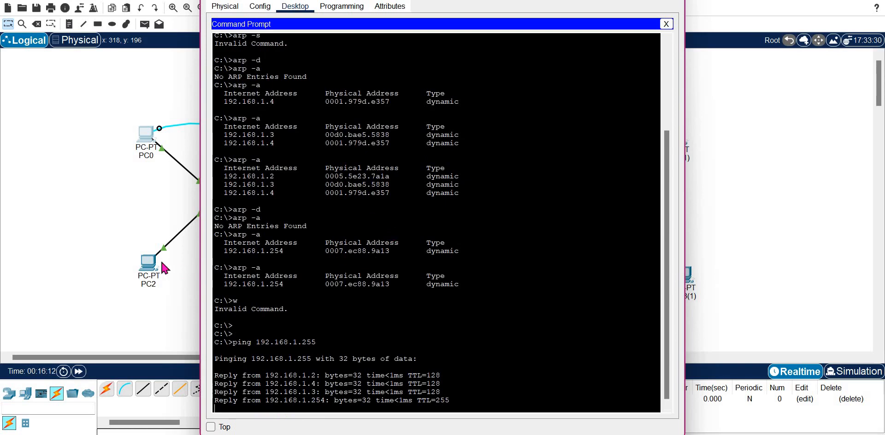
Ping 192.168.1.255 from PC2's Command Prompt and put its window away.
{"action": "left_click", "coordinate": [144, 267]}
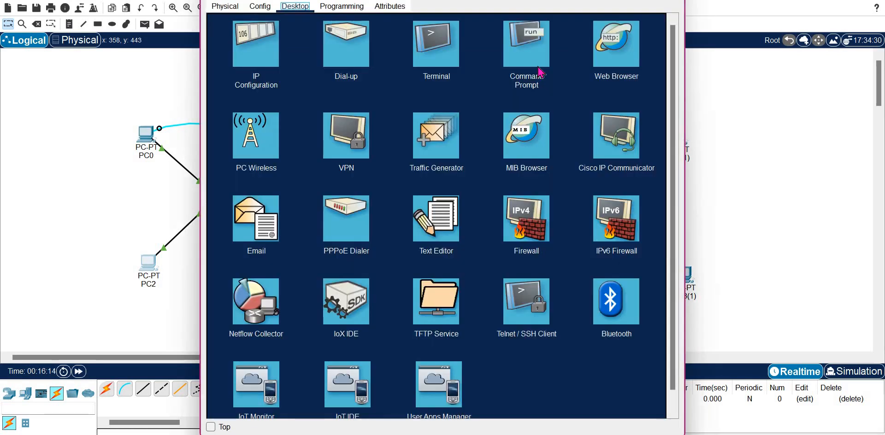
{"action": "type", "text": "pin"}
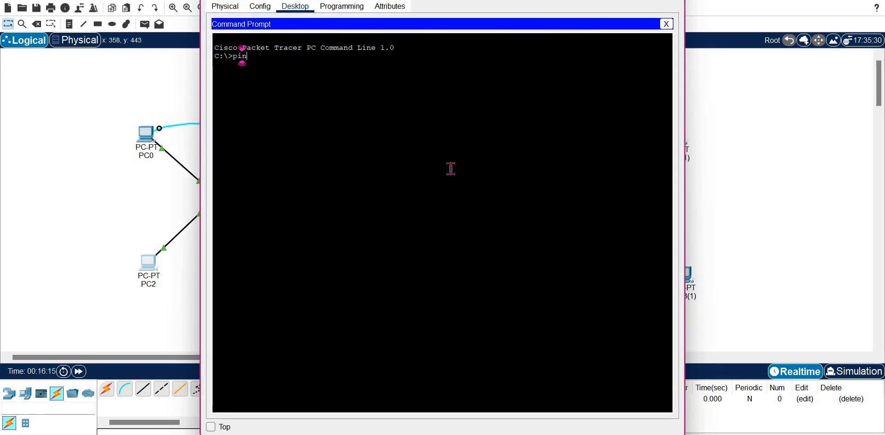
{"action": "type", "text": "g 192.168.1"}
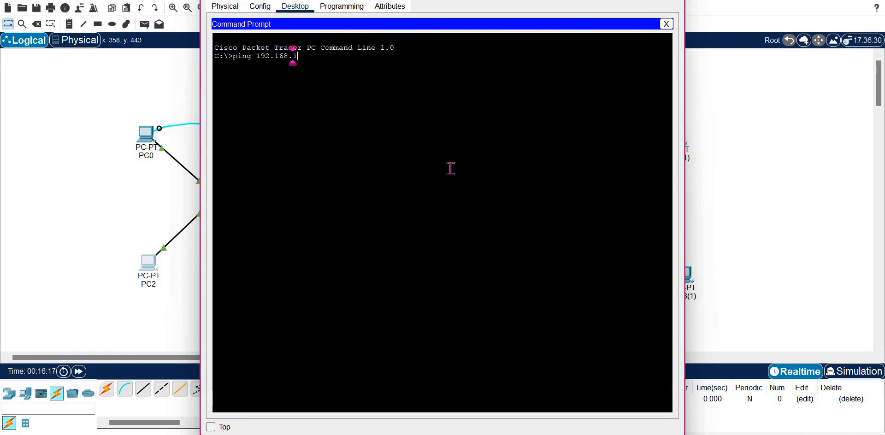
{"action": "type", "text": ".254"}
{"action": "key", "text": "BackSpace"}
{"action": "key", "text": "BackSpace"}
{"action": "type", "text": "55"}
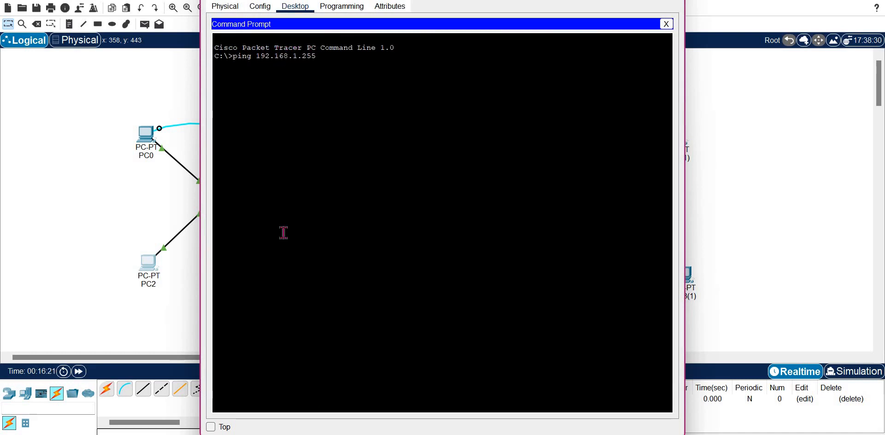
{"action": "key", "text": "Return"}
{"action": "left_click", "coordinate": [20, 186]}
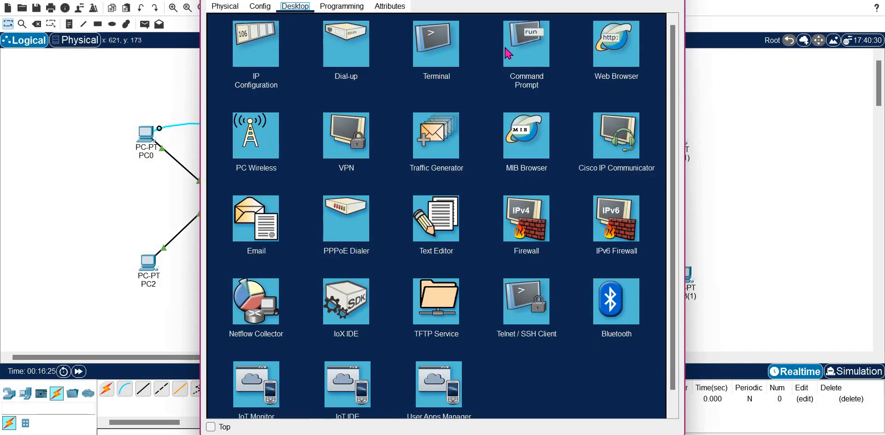
Ping 192.168.1.255 from PC1's Command Prompt and put its window away.
{"action": "left_click", "coordinate": [527, 44]}
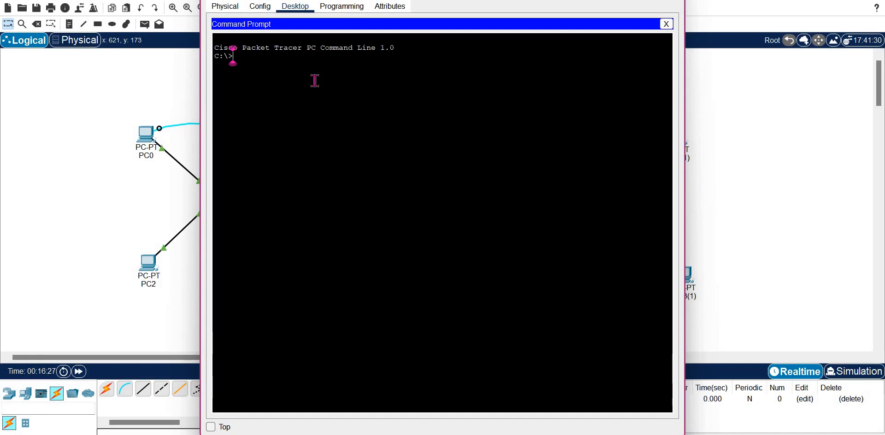
{"action": "type", "text": "ping 192.168.1.2"}
{"action": "key", "text": "Return"}
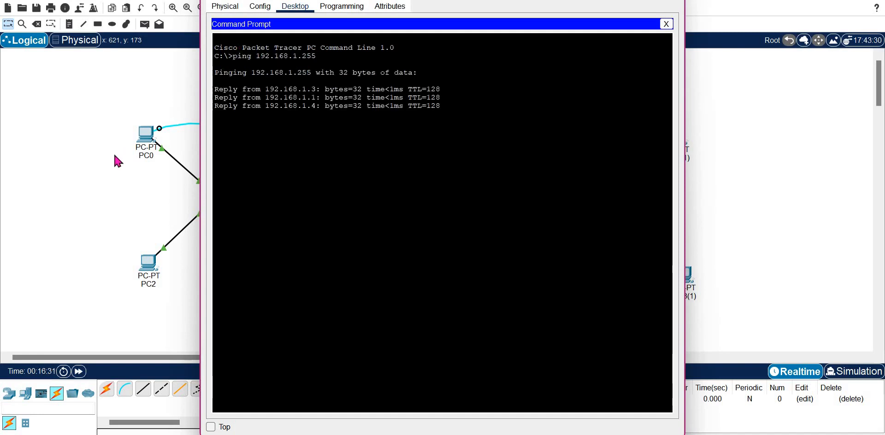
{"action": "key", "text": "alt+F4"}
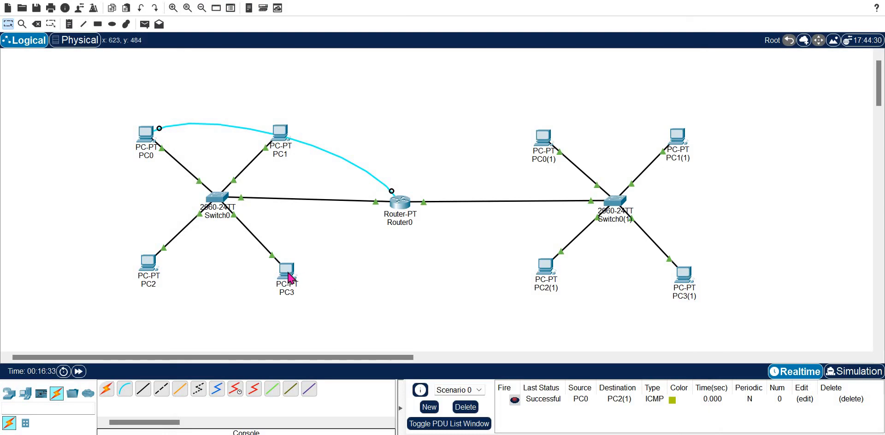
Ping 192.168.1.255 from PC3's Command Prompt and return to the topology.
{"action": "left_click", "coordinate": [287, 272]}
{"action": "left_click", "coordinate": [527, 44]}
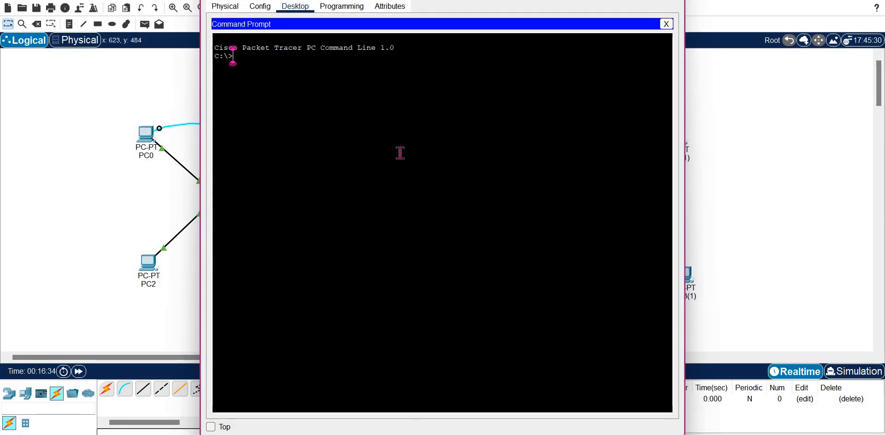
{"action": "type", "text": "ping 192"}
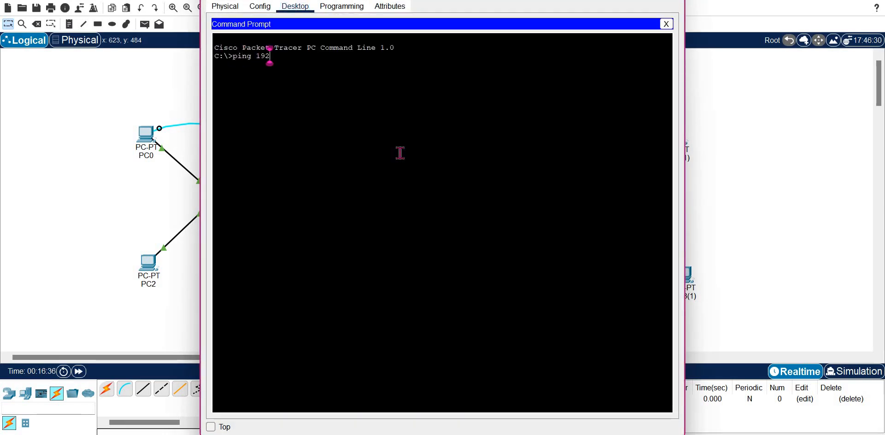
{"action": "type", "text": ".168."}
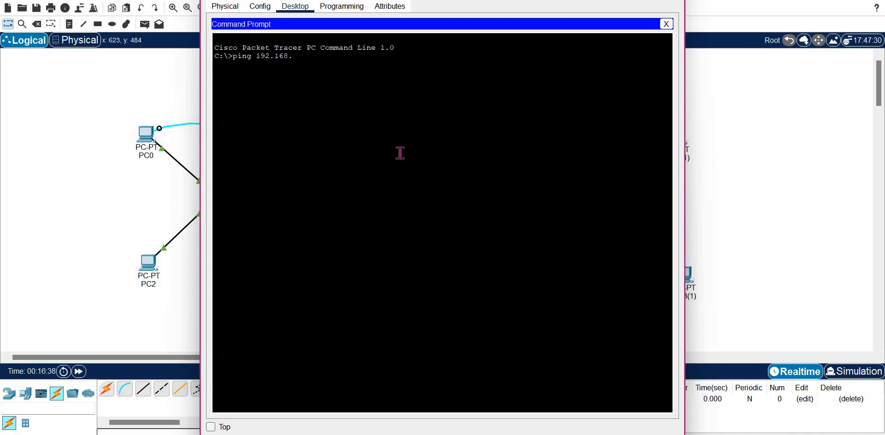
{"action": "type", "text": "1.255"}
{"action": "key", "text": "Return"}
{"action": "left_click", "coordinate": [167, 162]}
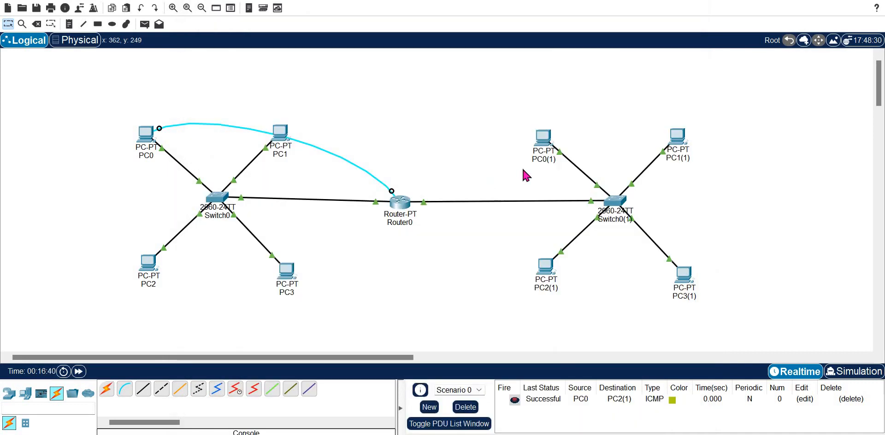
Ping the first network's broadcast address 192.168.1.255 from Router0's CLI.
{"action": "left_click", "coordinate": [401, 203]}
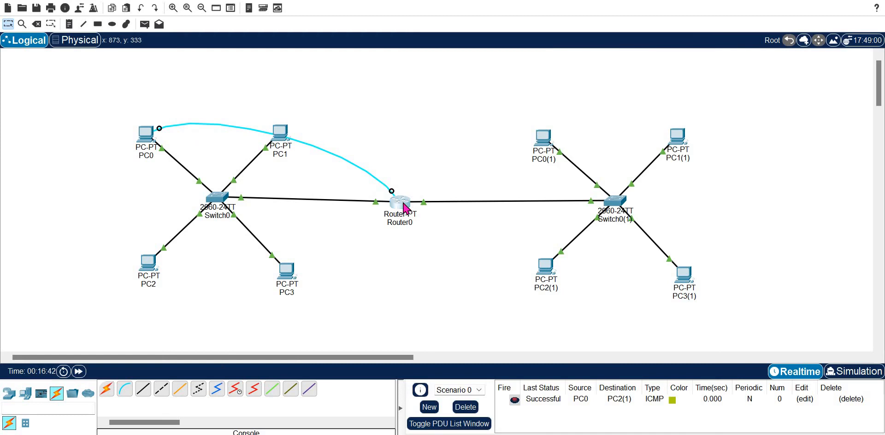
{"action": "key", "text": "Return"}
{"action": "key", "text": "Return"}
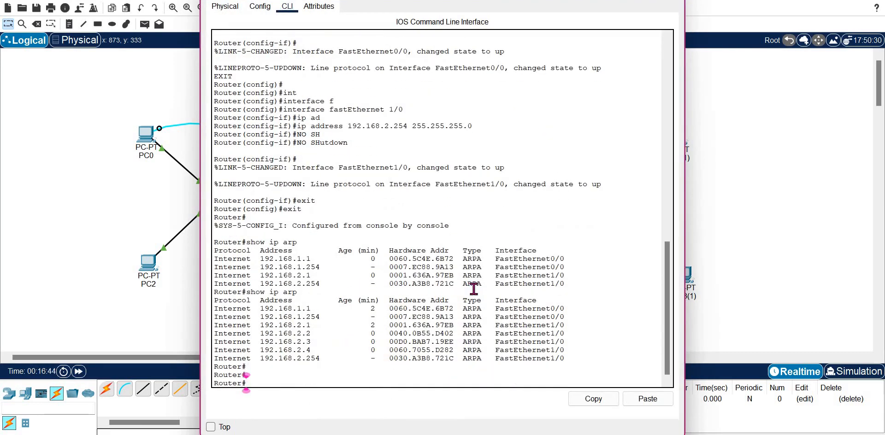
{"action": "type", "text": "ping 192.168."}
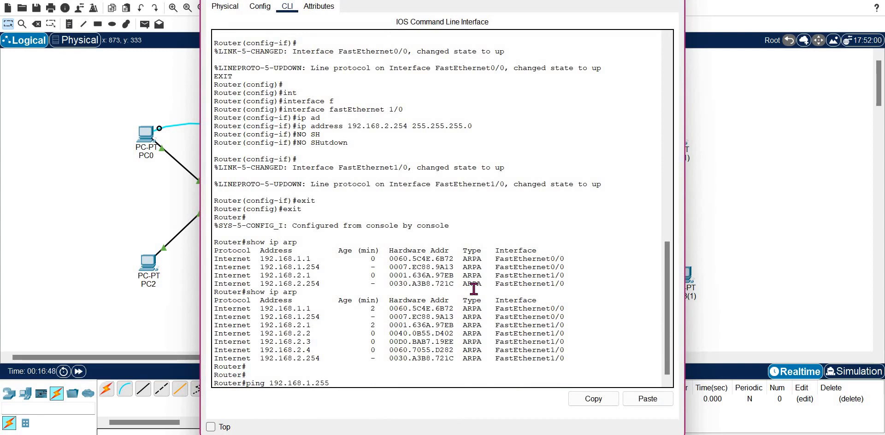
{"action": "type", "text": "1.255"}
{"action": "key", "text": "Return"}
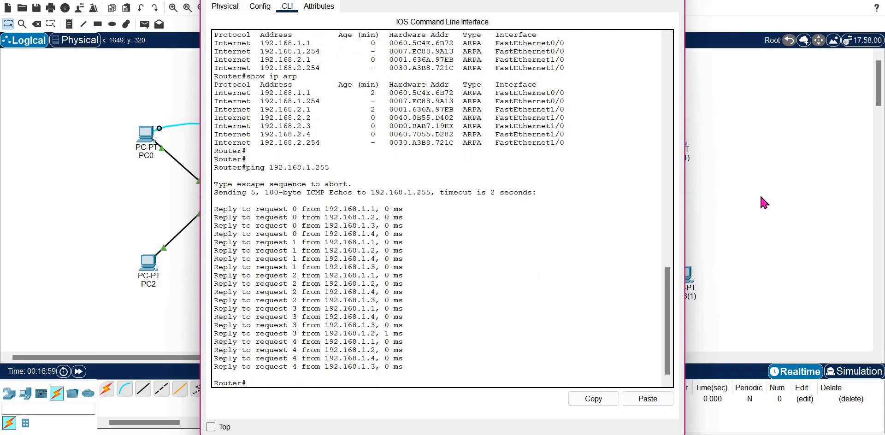
Ping the second network's broadcast address 192.168.2.255 from Router0's CLI and return to the topology.
{"action": "key", "text": "Up"}
{"action": "type", "text": "2"}
{"action": "key", "text": "Return"}
{"action": "left_click", "coordinate": [760, 195]}
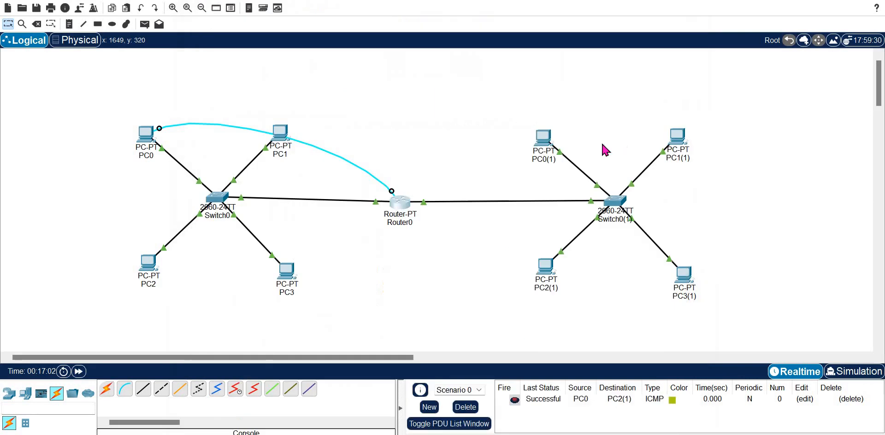
Ping 192.168.2.255 from the Command Prompt of PC0(1) in the second network.
{"action": "left_click", "coordinate": [543, 136]}
{"action": "left_click", "coordinate": [531, 46]}
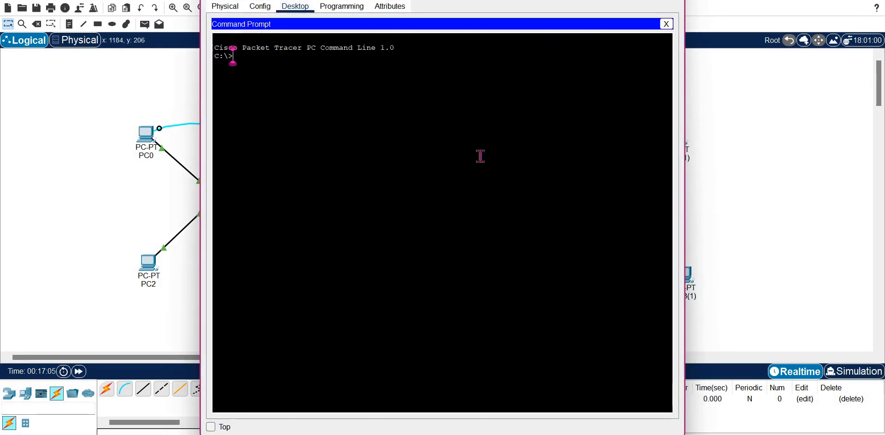
{"action": "type", "text": "ping 192.168.2.25"}
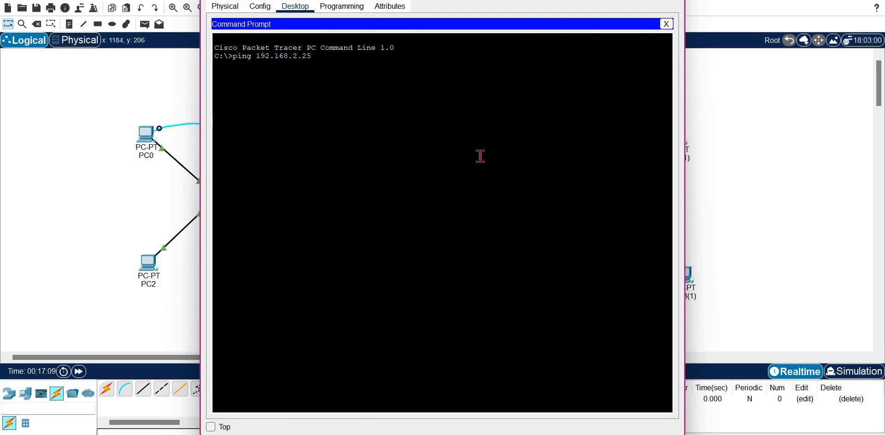
{"action": "type", "text": "5"}
{"action": "key", "text": "Return"}
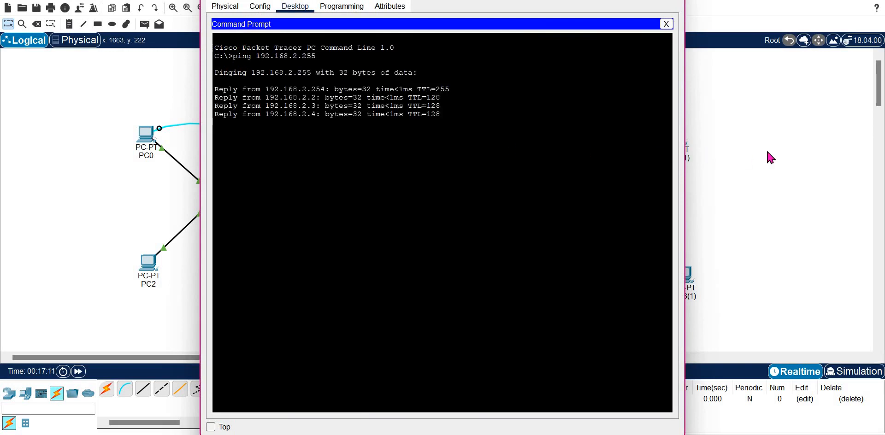
Ping 192.168.2.255 from PC0's Command Prompt in the first network and put its window away.
{"action": "left_click", "coordinate": [150, 131]}
{"action": "type", "text": "ping 192.168.2.255"}
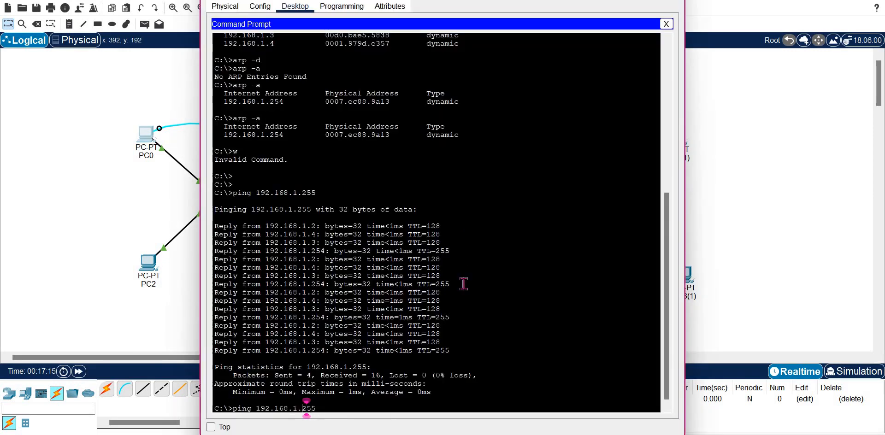
{"action": "key", "text": "Return"}
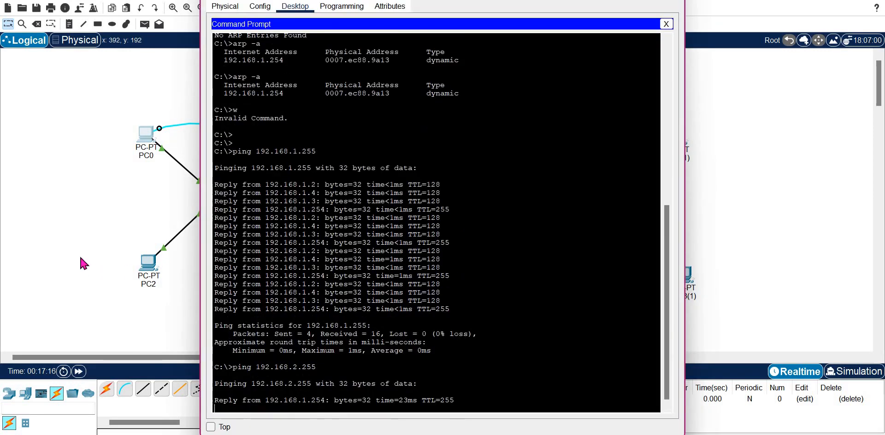
{"action": "left_click", "coordinate": [84, 218]}
Ping the second network's broadcast address 192.168.2.255 from PC1's Command Prompt.
{"action": "left_click", "coordinate": [282, 138]}
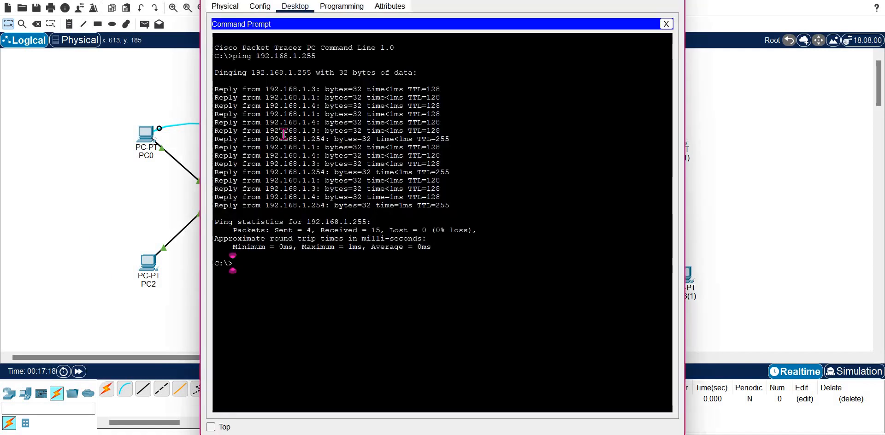
{"action": "key", "text": "Up"}
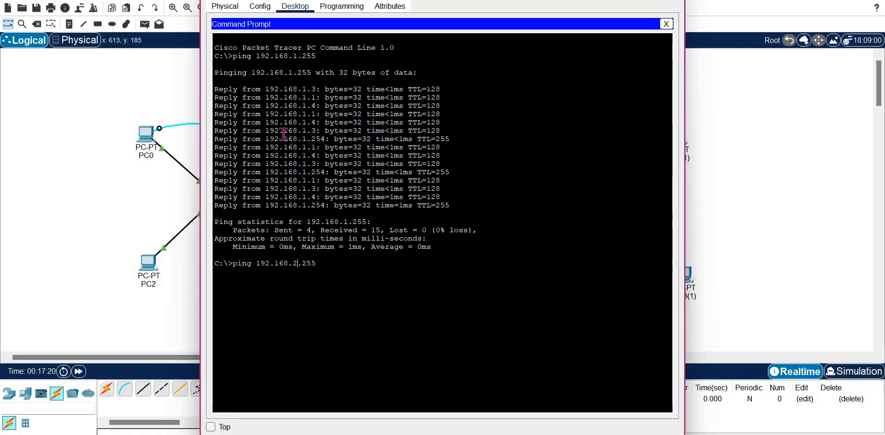
{"action": "key", "text": "Return"}
Ping the second network's broadcast address 192.168.2.255 from PC2's Command Prompt and return to the topology.
{"action": "left_click", "coordinate": [151, 263]}
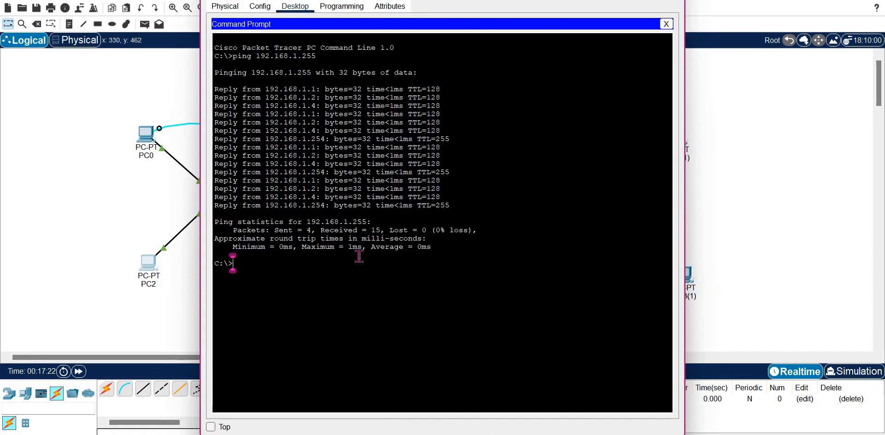
{"action": "key", "text": "Up"}
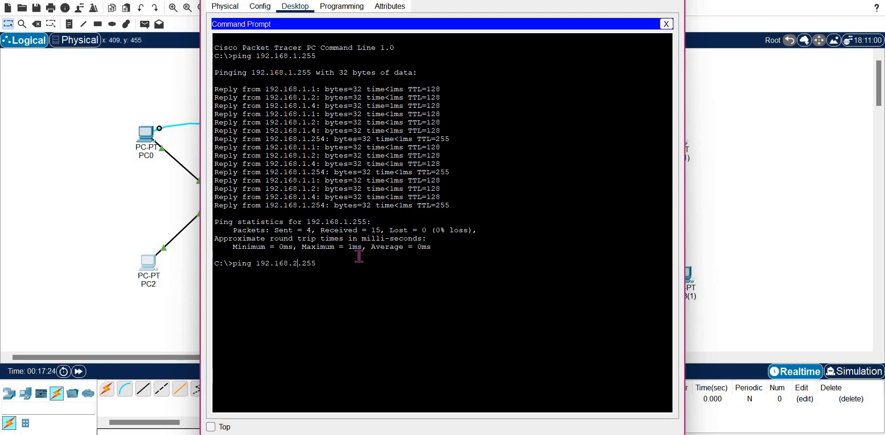
{"action": "key", "text": "Return"}
{"action": "left_click_drag", "start_coordinate": [70, 277], "coordinate": [282, 279]}
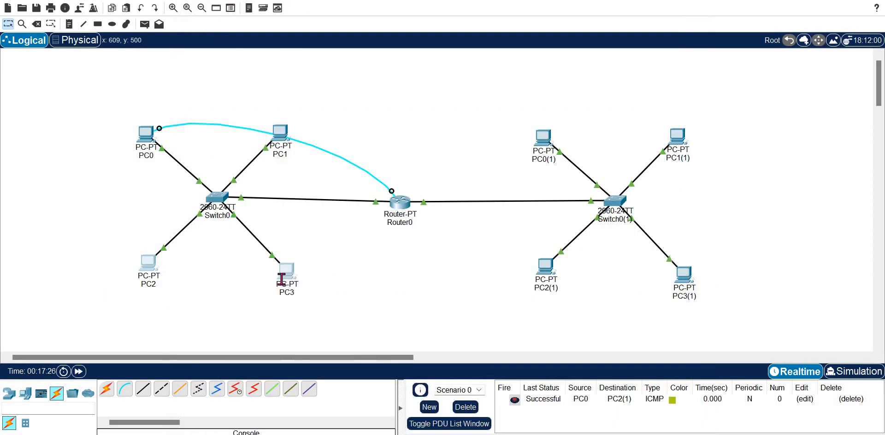
Ping the second network's broadcast address 192.168.2.255 from PC3's Command Prompt, correcting the mistyped address.
{"action": "left_click", "coordinate": [281, 279]}
{"action": "key", "text": "Up"}
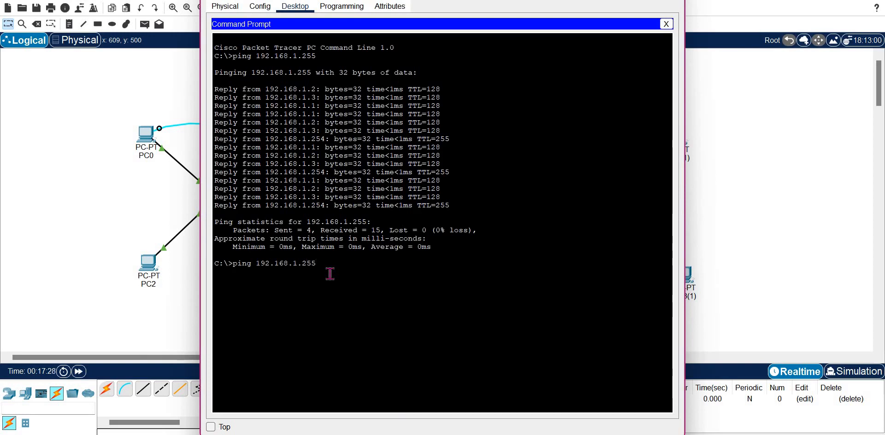
{"action": "key", "text": "Return"}
{"action": "type", "text": "2"}
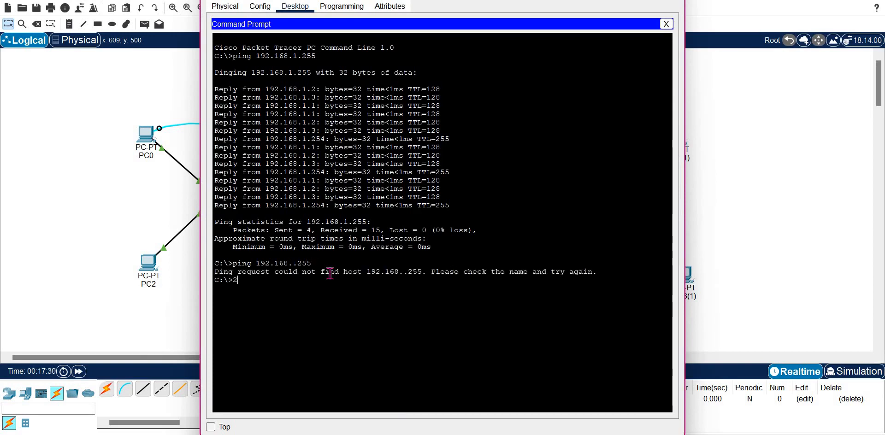
{"action": "key", "text": "Up"}
{"action": "key", "text": "Left"}
{"action": "key", "text": "Left"}
{"action": "key", "text": "Left"}
{"action": "type", "text": "2"}
{"action": "key", "text": "Return"}
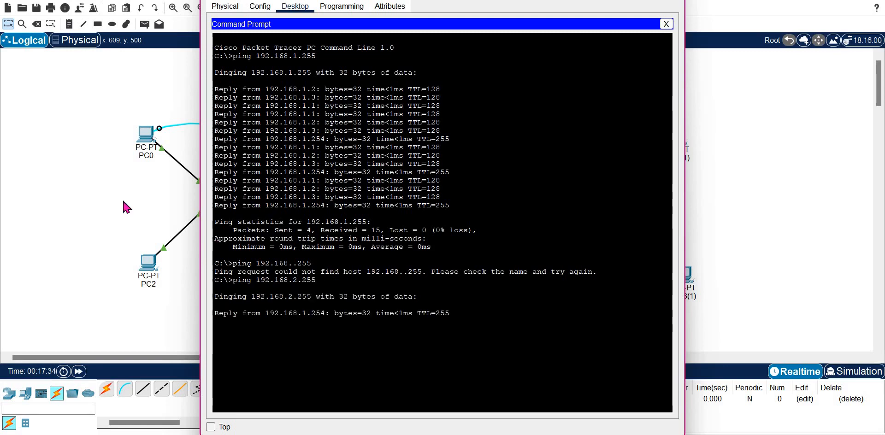
Ping the first network's broadcast address 192.168.1.255 from PC0(1)'s Command Prompt in the second network.
{"action": "left_click", "coordinate": [123, 198]}
{"action": "left_click", "coordinate": [546, 140]}
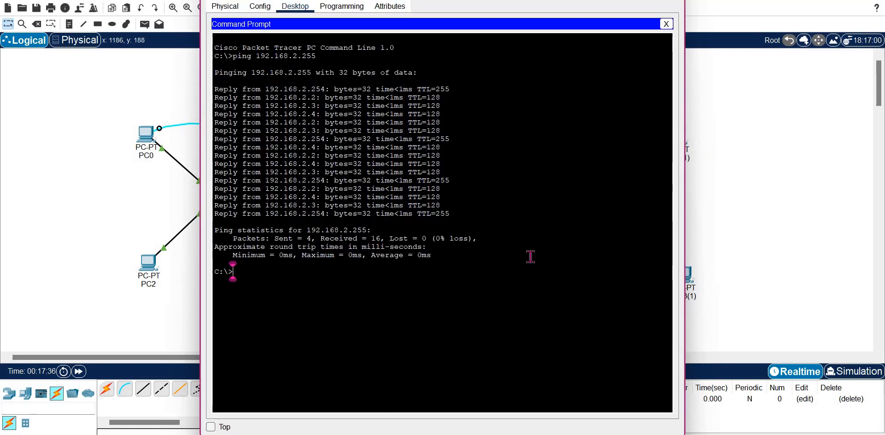
{"action": "key", "text": "Up"}
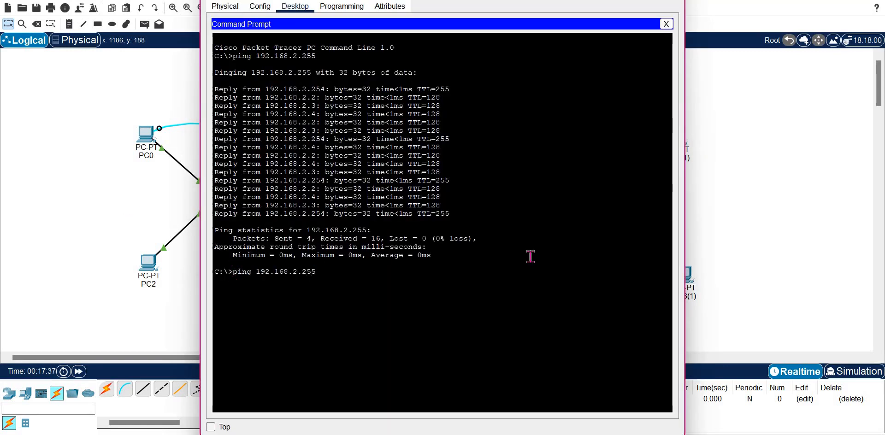
{"action": "key", "text": "Return"}
{"action": "left_click", "coordinate": [690, 138]}
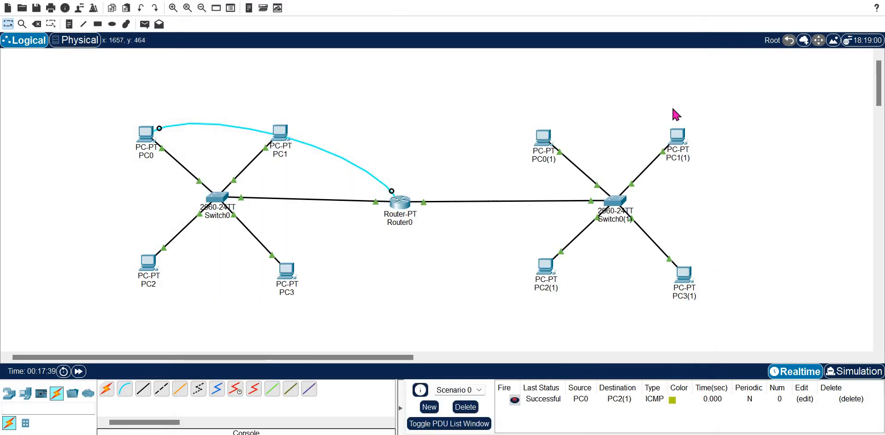
Open PC1(1)'s Command Prompt and ping the first network's broadcast address 192.168.1.255.
{"action": "left_click", "coordinate": [676, 134]}
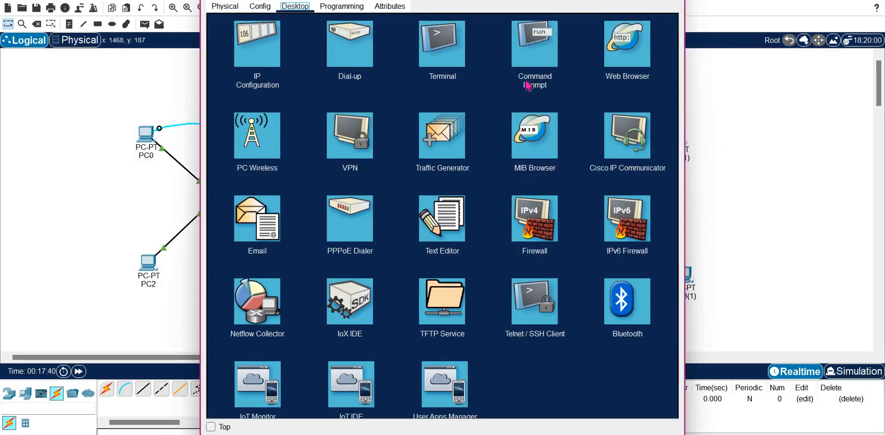
{"action": "left_click", "coordinate": [528, 86]}
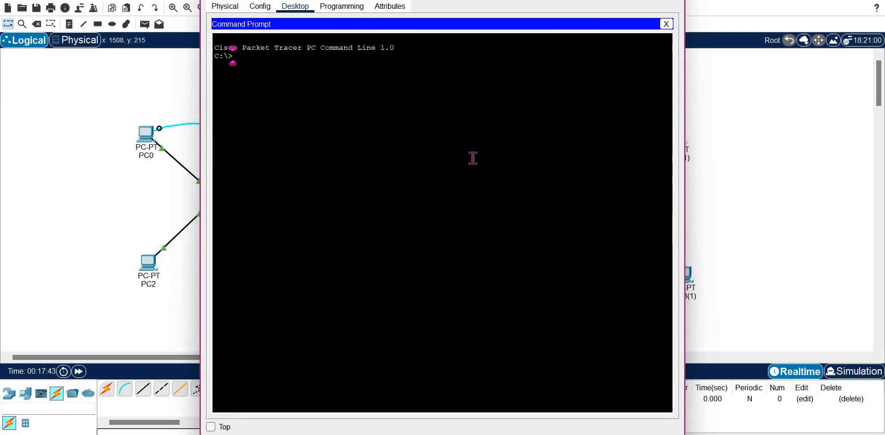
{"action": "type", "text": "ping 192.168.1.255"}
{"action": "key", "text": "Return"}
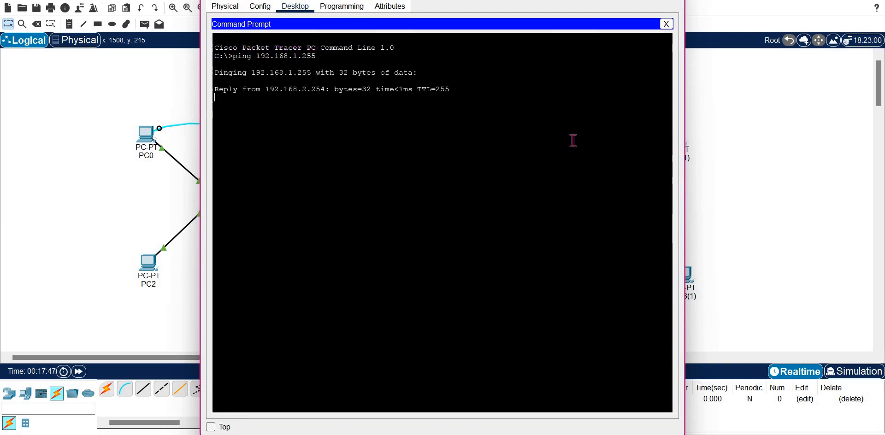
Ping the first network's broadcast address 192.168.1.255 from PC3(1)'s Command Prompt and return to the topology.
{"action": "left_click", "coordinate": [686, 284]}
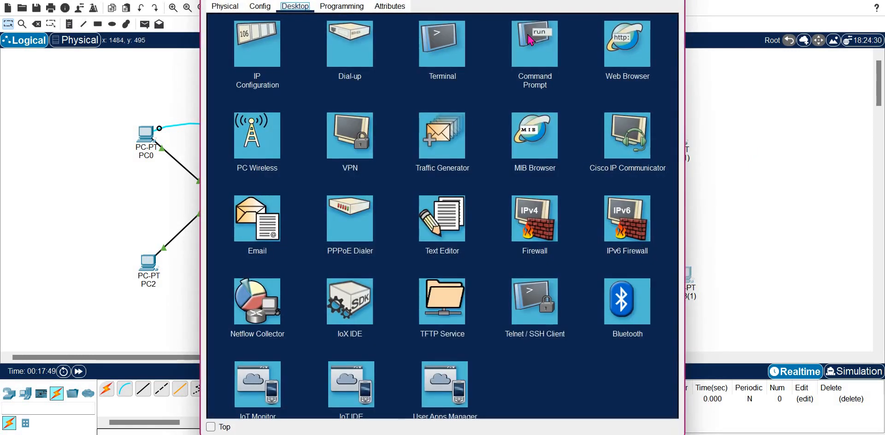
{"action": "left_click", "coordinate": [531, 40]}
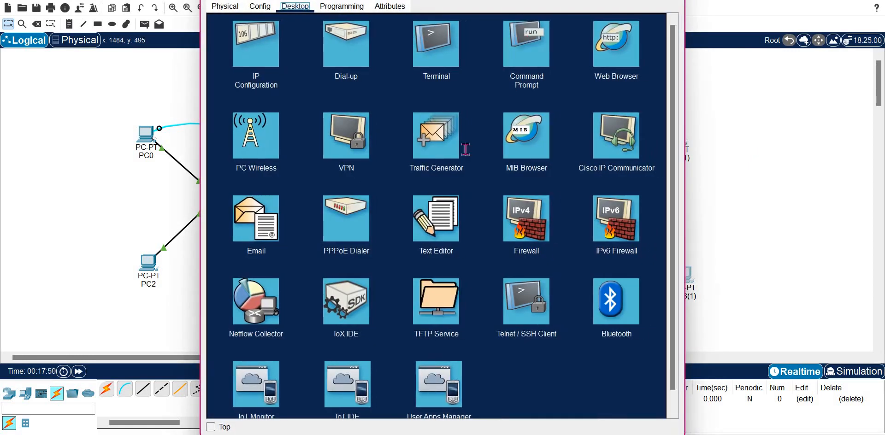
{"action": "type", "text": "p"}
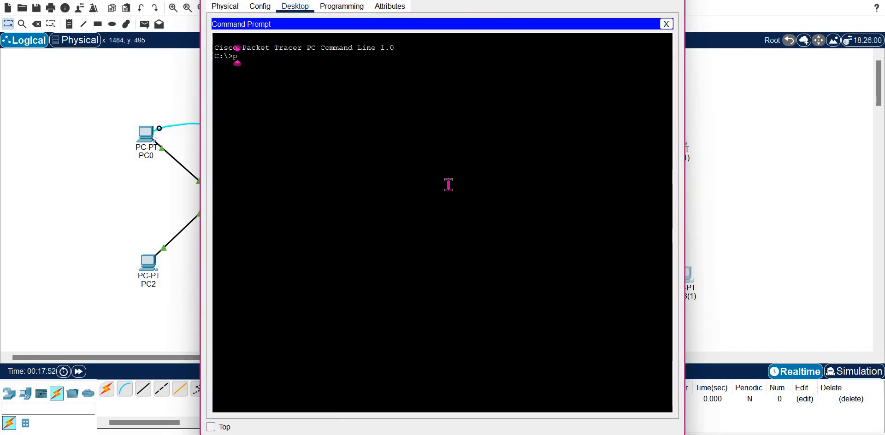
{"action": "type", "text": "ing 192.16"}
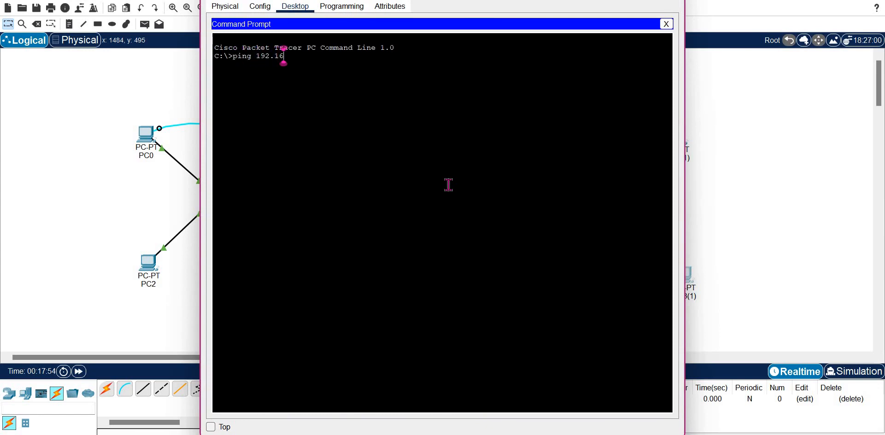
{"action": "type", "text": "8.1.255"}
{"action": "key", "text": "Return"}
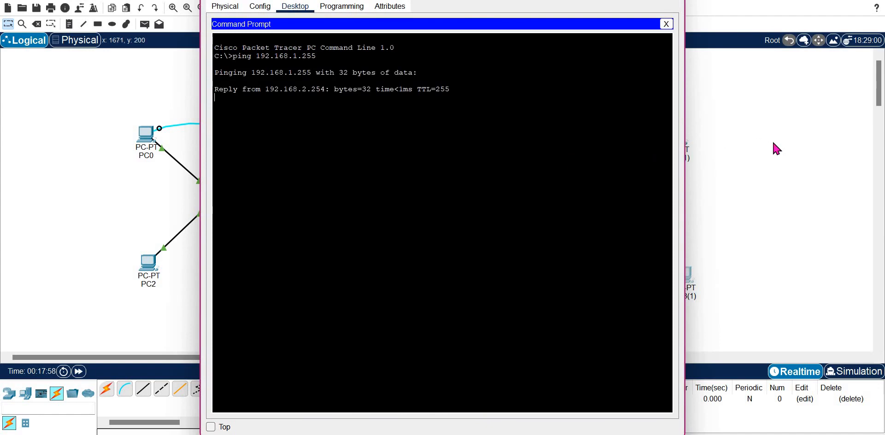
{"action": "left_click", "coordinate": [774, 148]}
Ping the first network's broadcast address 192.168.1.255 from PC2(1)'s Command Prompt and return to the topology.
{"action": "left_click", "coordinate": [551, 270]}
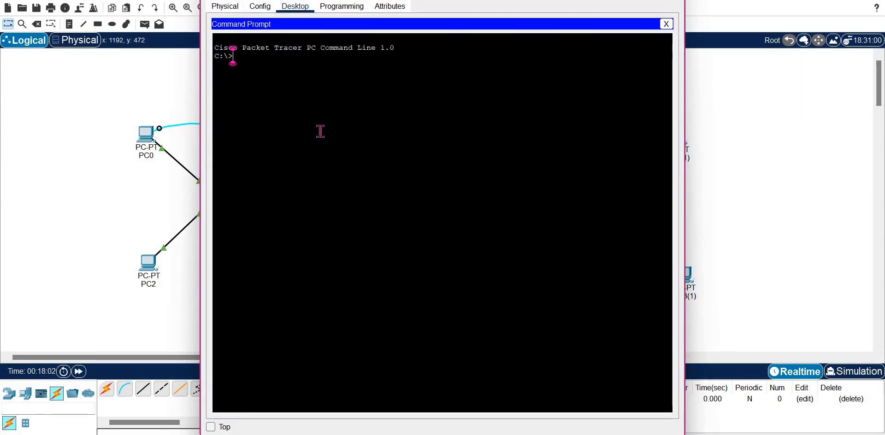
{"action": "type", "text": "ping "}
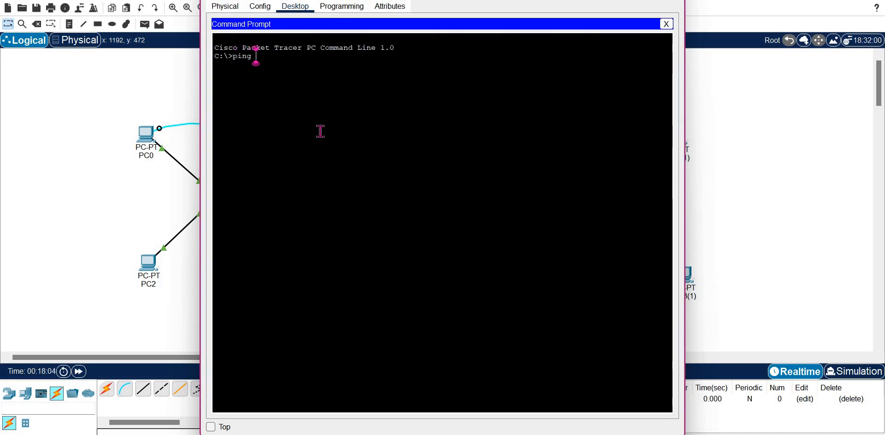
{"action": "type", "text": "192.168.1.254"}
{"action": "key", "text": "Return"}
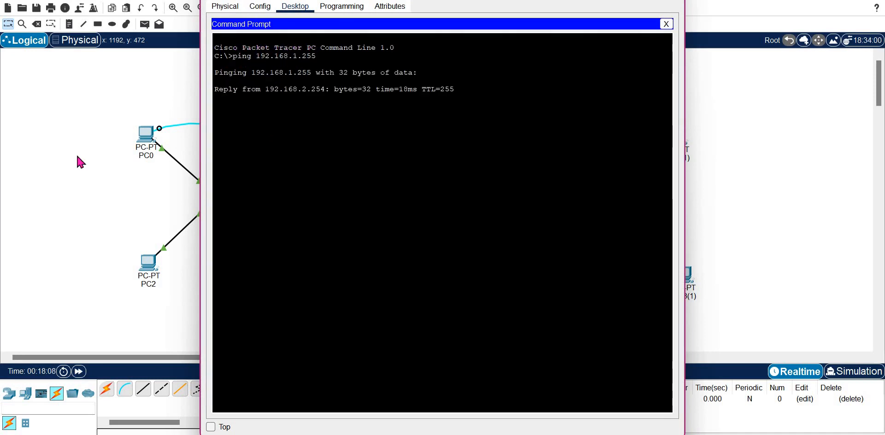
{"action": "left_click", "coordinate": [76, 153]}
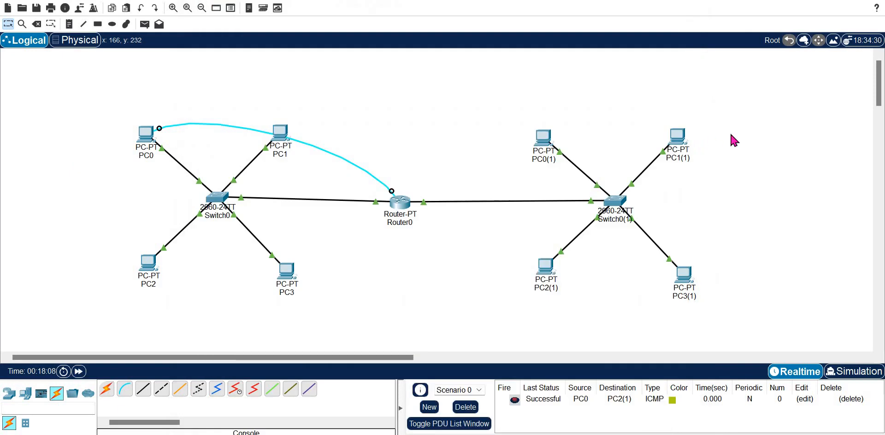
{"action": "left_click", "coordinate": [544, 139]}
{"action": "key", "text": "Up"}
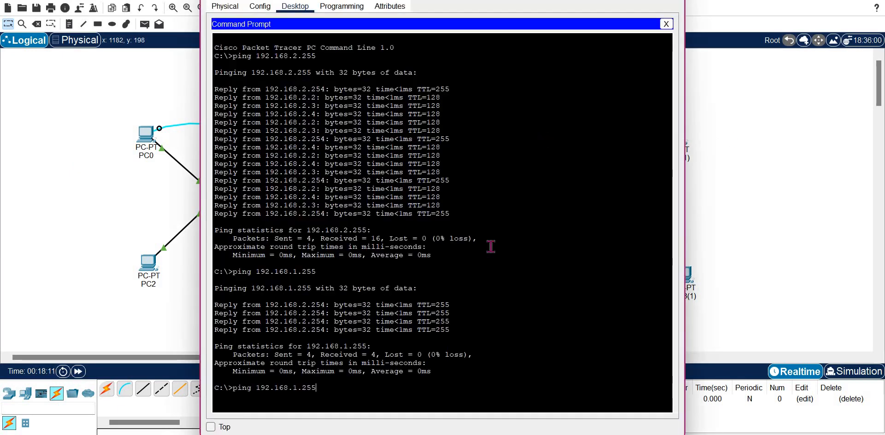
{"action": "left_click", "coordinate": [720, 194]}
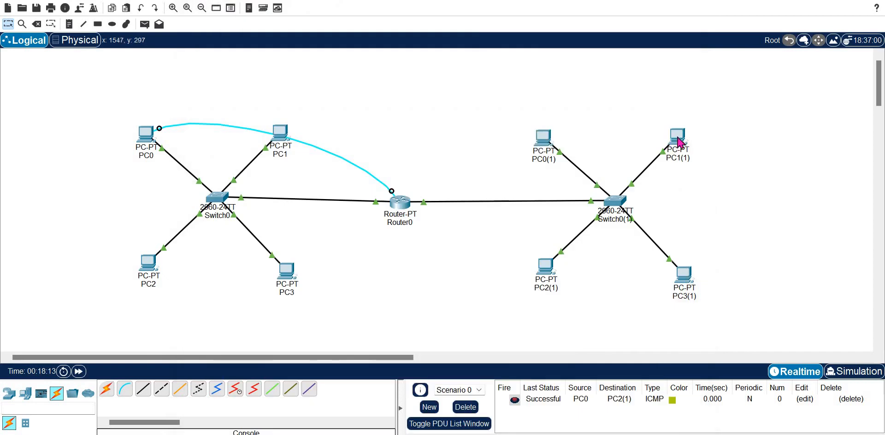
Ping the second network's own broadcast address 192.168.2.255 from PC1(1)'s Command Prompt, reusing its previous ping command.
{"action": "left_click", "coordinate": [677, 141]}
{"action": "key", "text": "Up"}
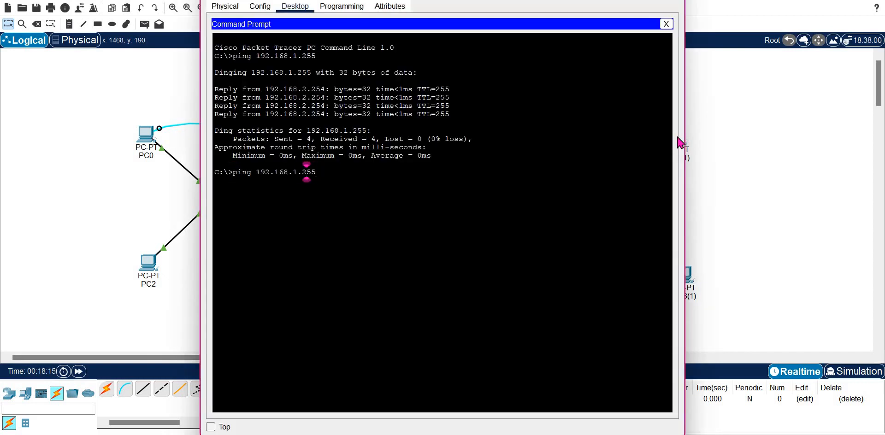
{"action": "left_click", "coordinate": [298, 172]}
{"action": "key", "text": "BackSpace"}
{"action": "type", "text": "2"}
{"action": "key", "text": "Return"}
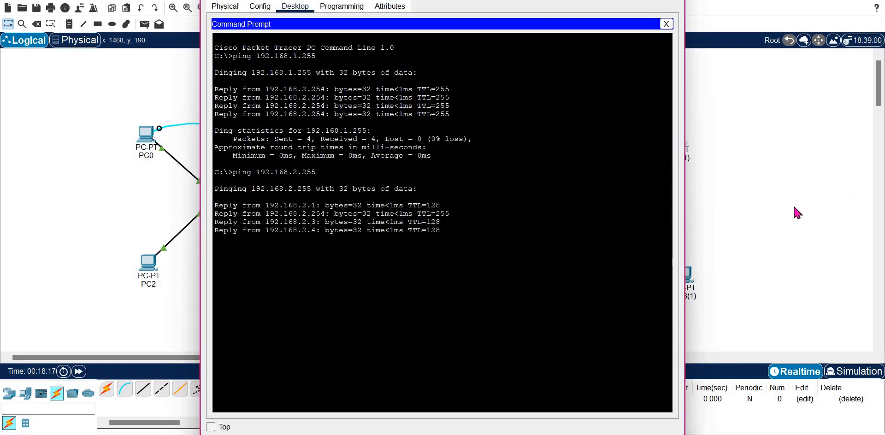
{"action": "left_click", "coordinate": [794, 209]}
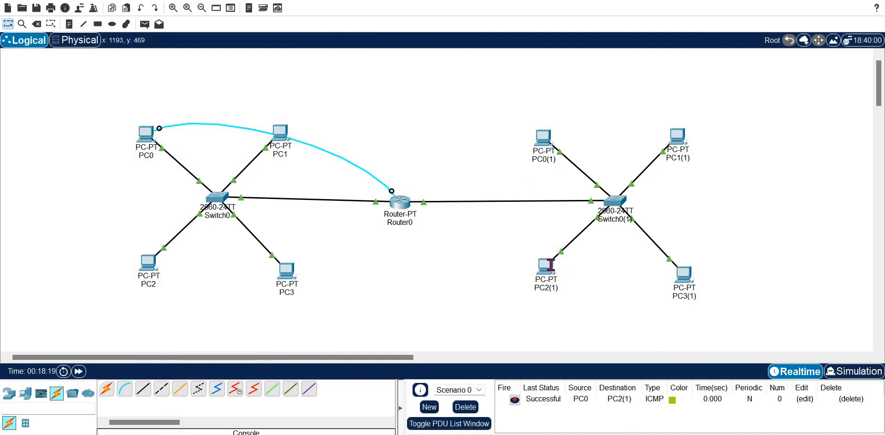
Ping the local broadcast address 192.168.2.255 from PC2(1)'s Command Prompt by editing its previous ping command.
{"action": "left_click", "coordinate": [547, 267]}
{"action": "key", "text": "Up"}
{"action": "key", "text": "Left"}
{"action": "key", "text": "Left"}
{"action": "key", "text": "Left"}
{"action": "key", "text": "Left"}
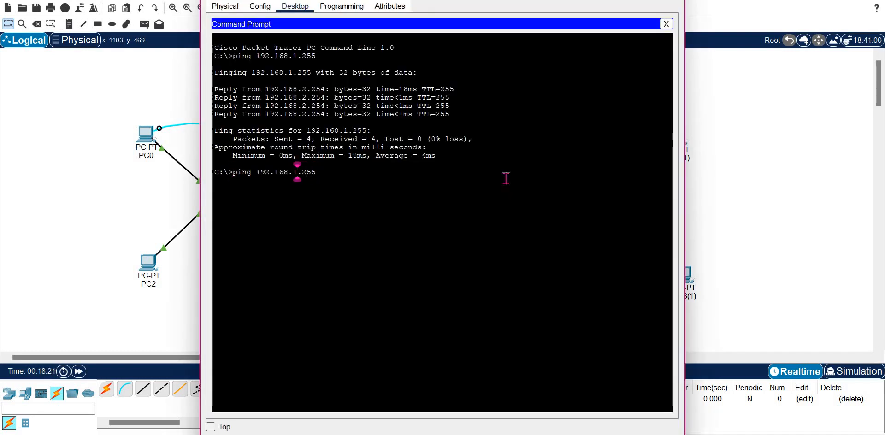
{"action": "key", "text": "BackSpace"}
{"action": "type", "text": "2"}
{"action": "key", "text": "Return"}
{"action": "left_click_drag", "start_coordinate": [730, 170], "coordinate": [685, 283]}
Ping the local broadcast address 192.168.2.255 from PC3(1)'s Command Prompt by editing its previous ping command.
{"action": "left_click", "coordinate": [685, 284]}
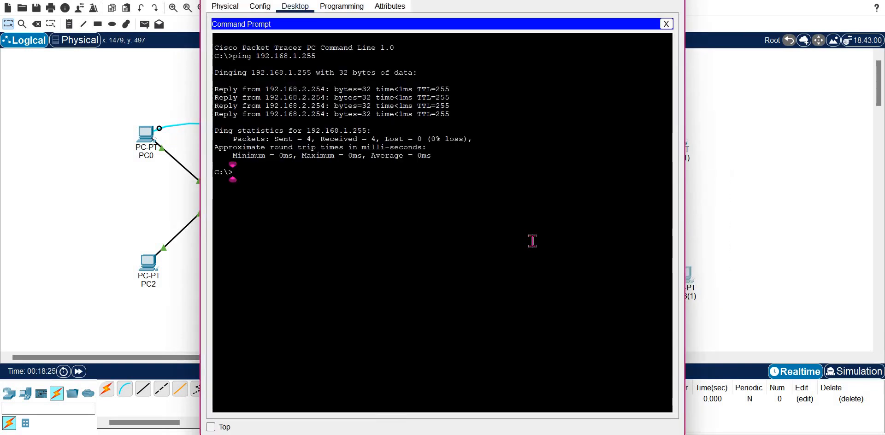
{"action": "key", "text": "Up"}
{"action": "key", "text": "Left"}
{"action": "key", "text": "Left"}
{"action": "key", "text": "Left"}
{"action": "key", "text": "Left"}
{"action": "key", "text": "BackSpace"}
{"action": "type", "text": "2"}
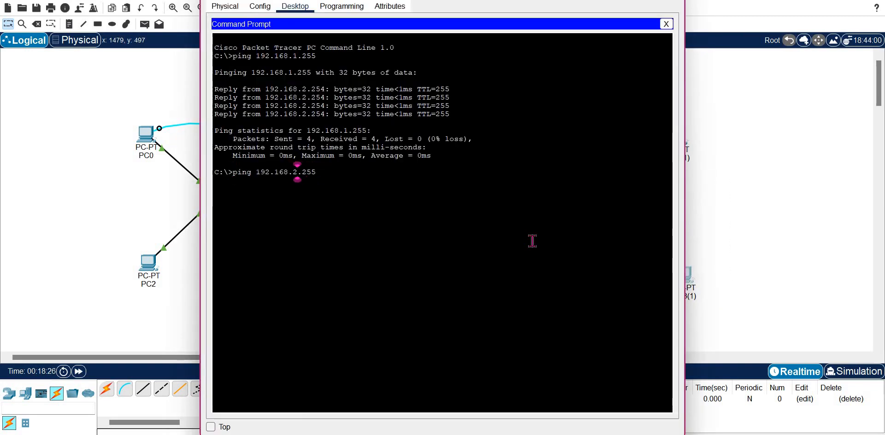
{"action": "key", "text": "Return"}
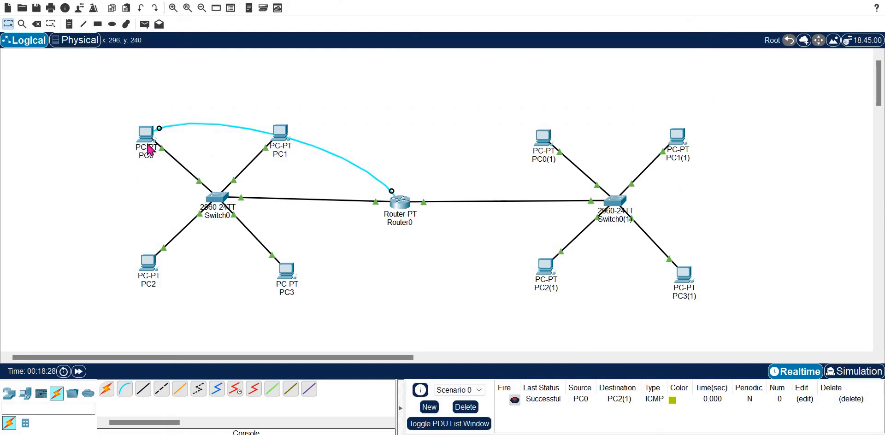
Display PC0's ARP table in its Command Prompt with arp -a.
{"action": "left_click", "coordinate": [146, 142]}
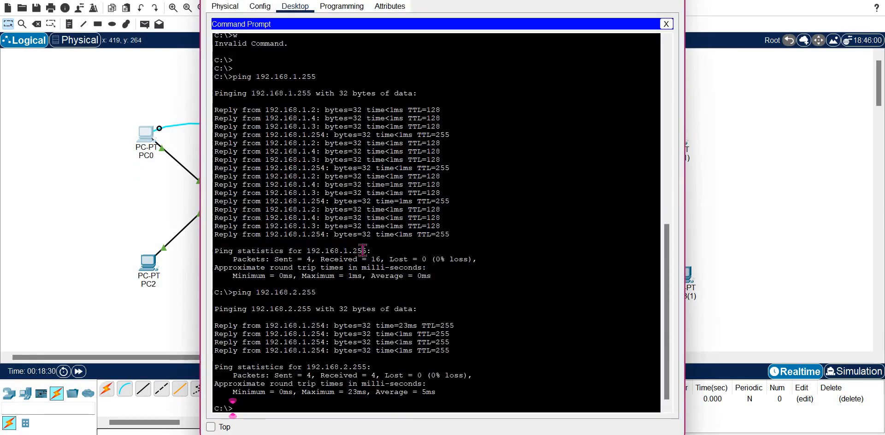
{"action": "type", "text": "arp -"}
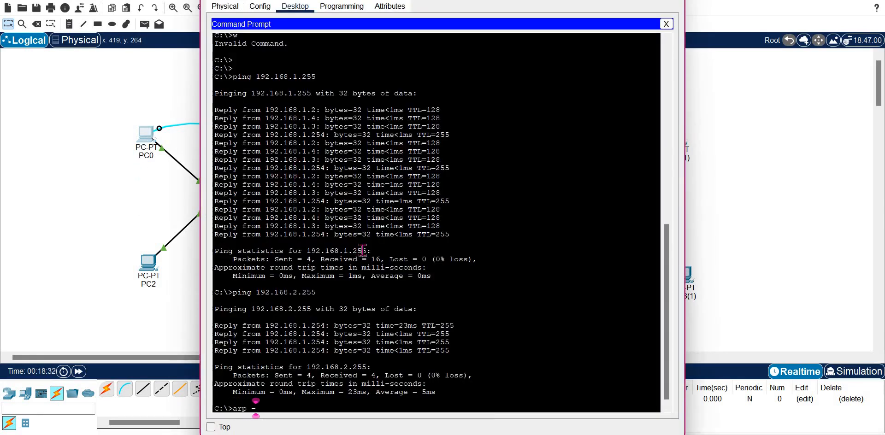
{"action": "type", "text": "a"}
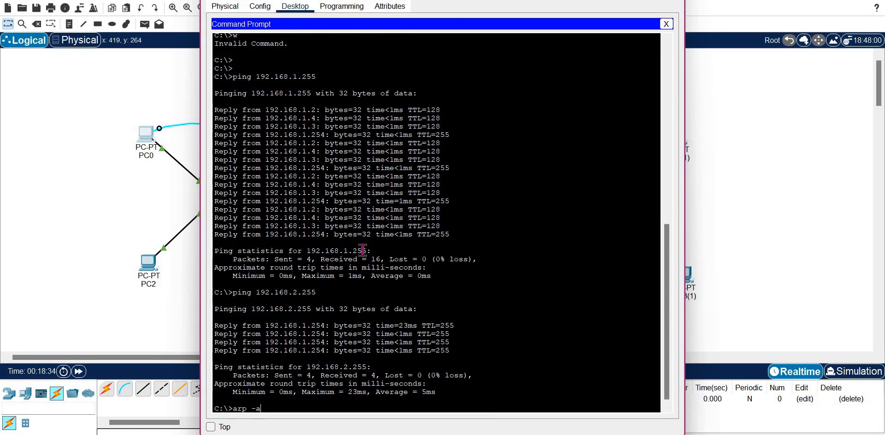
{"action": "key", "text": "Return"}
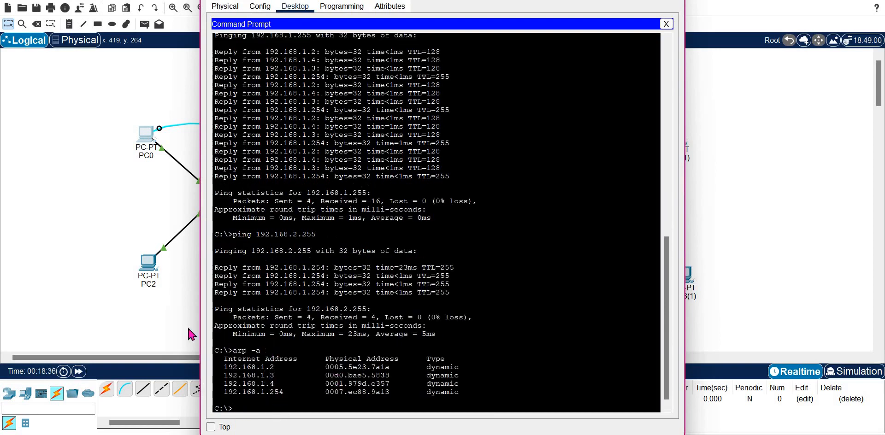
Display PC2's ARP table with arp -a, and look at PC0's ARP table once more for comparison.
{"action": "left_click", "coordinate": [148, 264]}
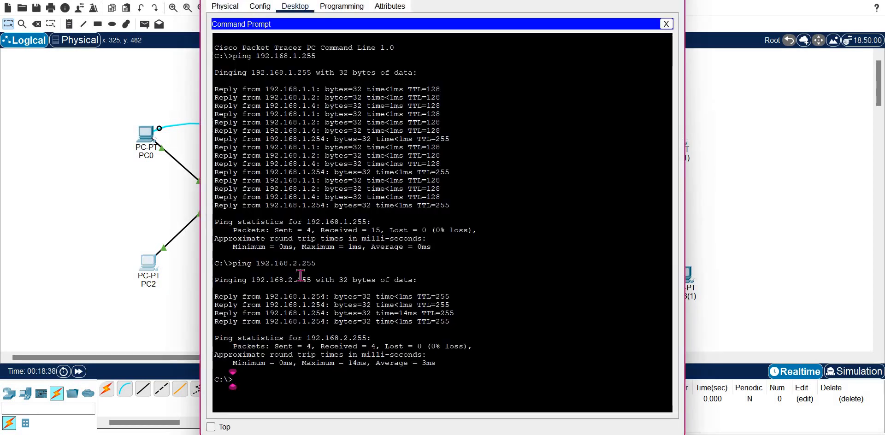
{"action": "type", "text": "arp -a"}
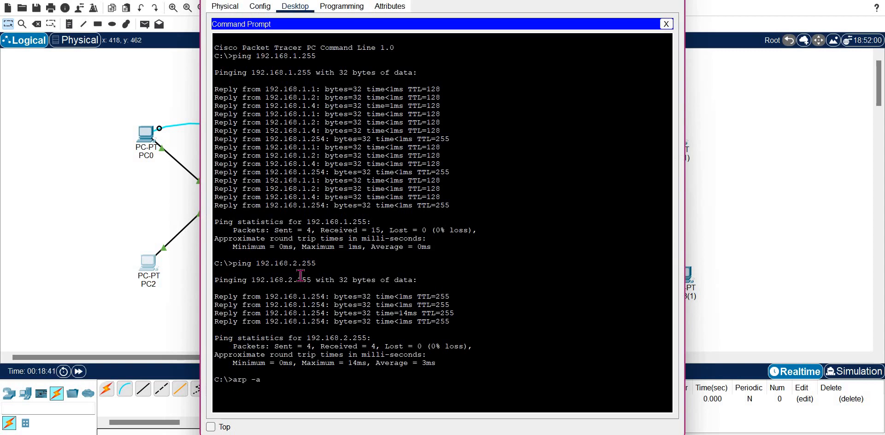
{"action": "key", "text": "Return"}
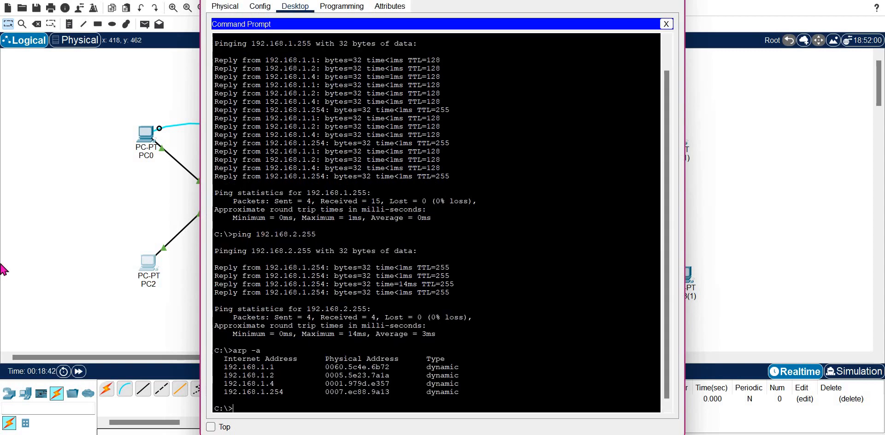
{"action": "left_click", "coordinate": [128, 242]}
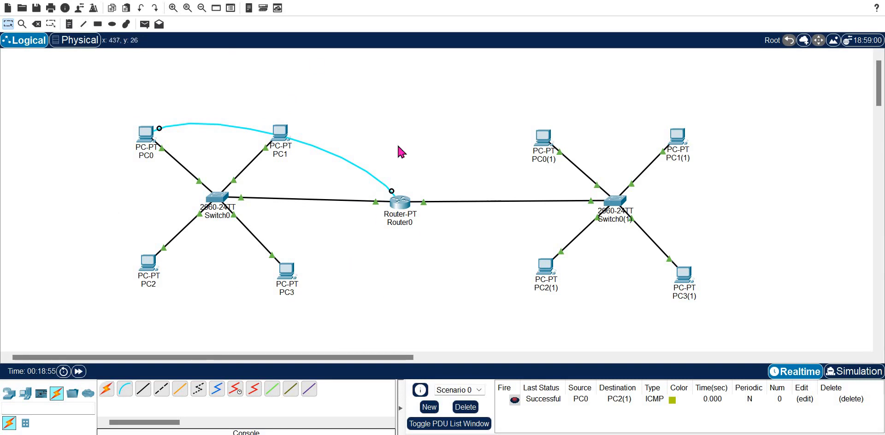
{"action": "left_click", "coordinate": [147, 145]}
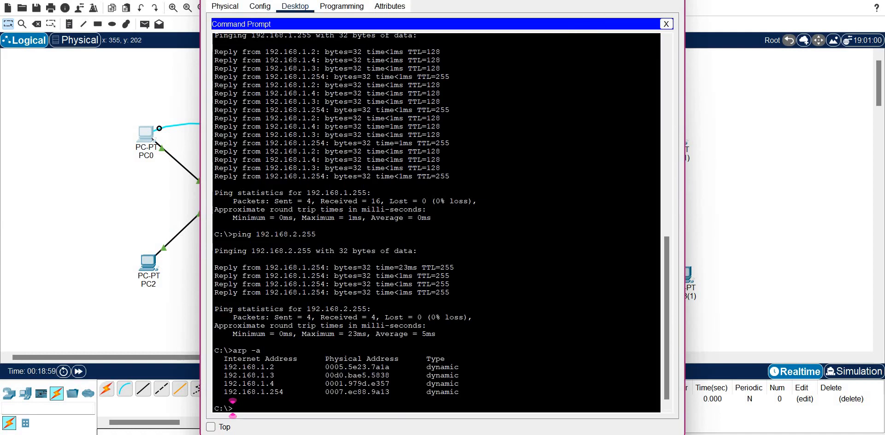
{"action": "key", "text": "alt+F4"}
Display PC1(1)'s ARP table in its Command Prompt with arp -a.
{"action": "left_click", "coordinate": [680, 136]}
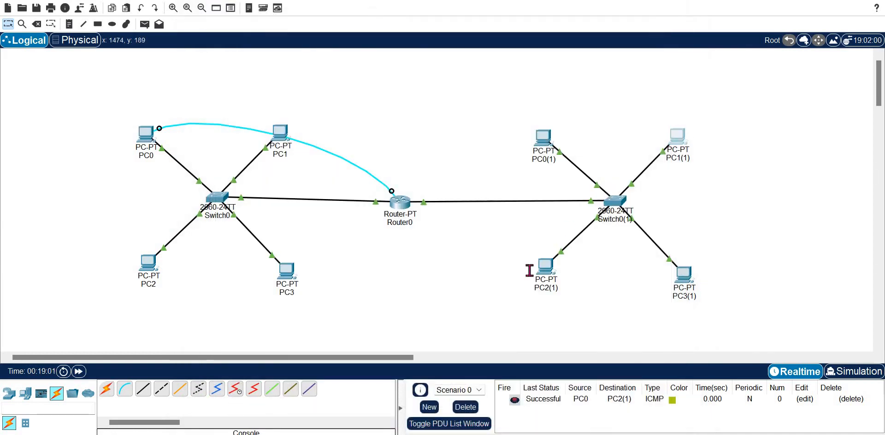
{"action": "type", "text": "arp -&"}
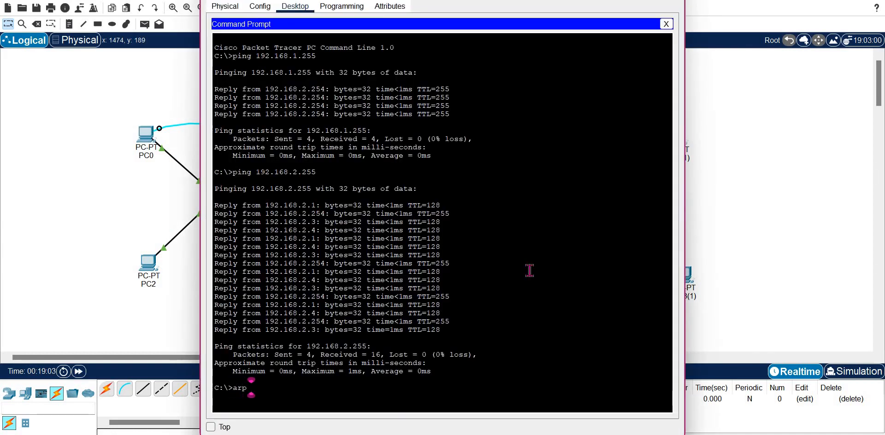
{"action": "key", "text": "Return"}
{"action": "type", "text": "arp -a"}
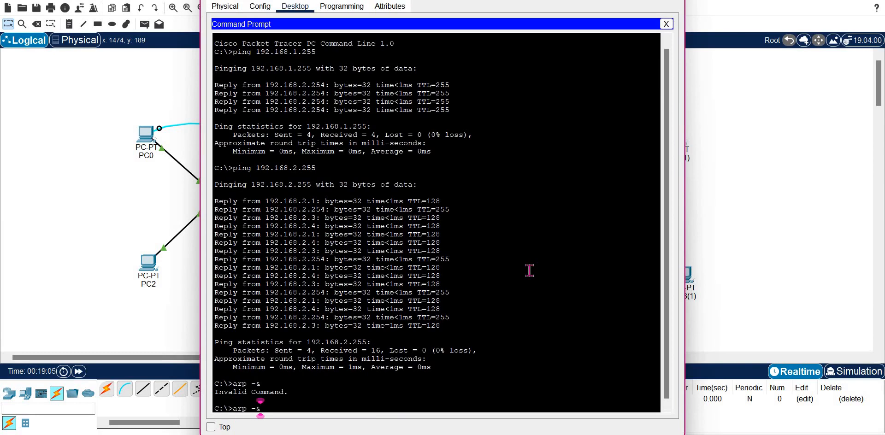
{"action": "key", "text": "Return"}
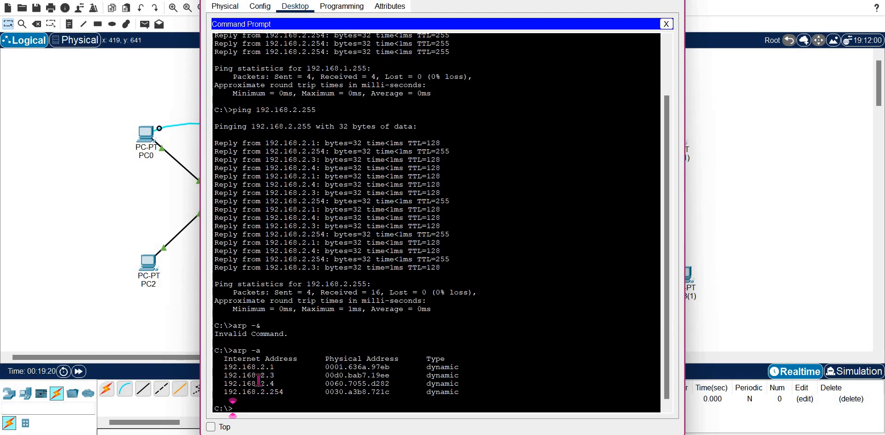
{"action": "left_click", "coordinate": [65, 234]}
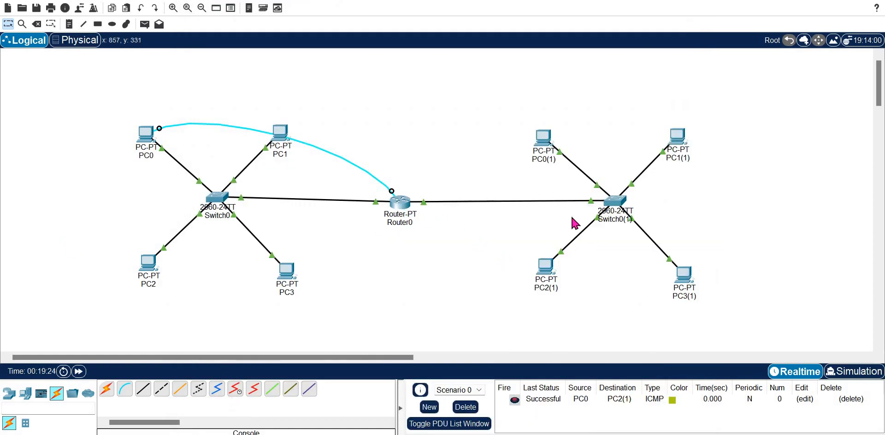
Repeat the ping to broadcast address 192.168.2.255 from Router0's command line and fast-forward the simulation time.
{"action": "left_click", "coordinate": [398, 204]}
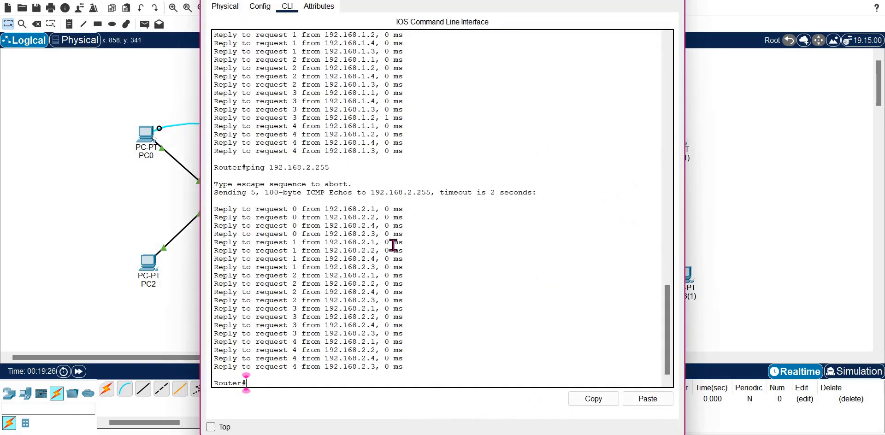
{"action": "key", "text": "Up"}
{"action": "key", "text": "Return"}
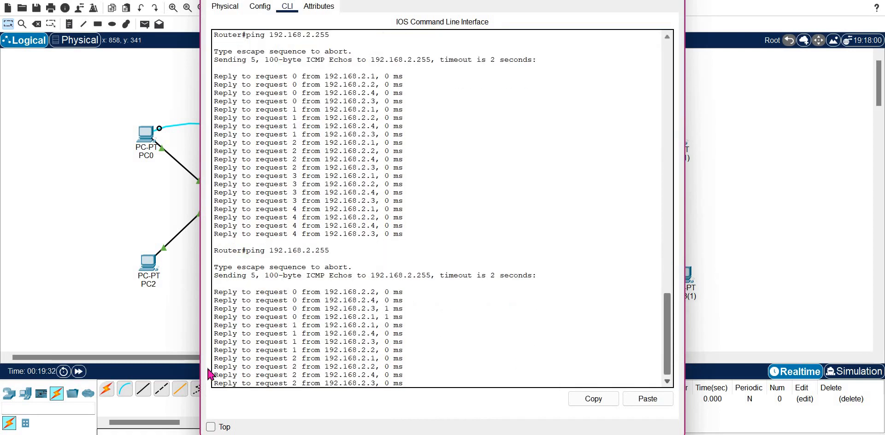
{"action": "left_click", "coordinate": [78, 372]}
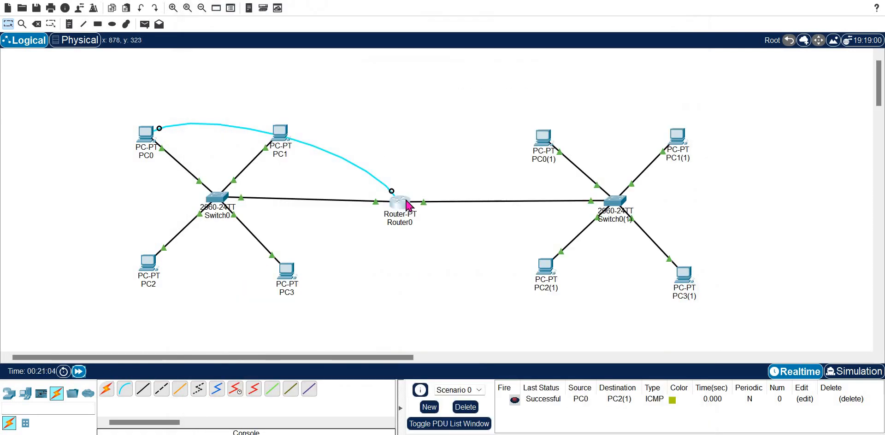
Display Router0's ARP table with show ip arp.
{"action": "left_click", "coordinate": [406, 202]}
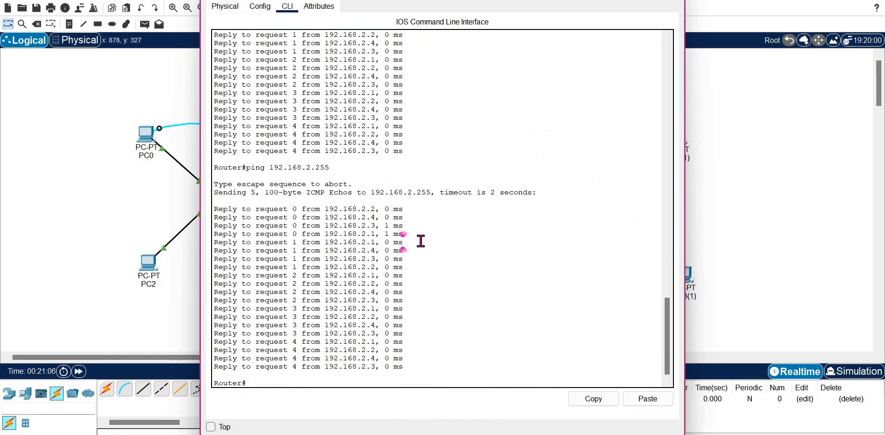
{"action": "type", "text": "ping 192.168.1.255"}
{"action": "key", "text": "Up"}
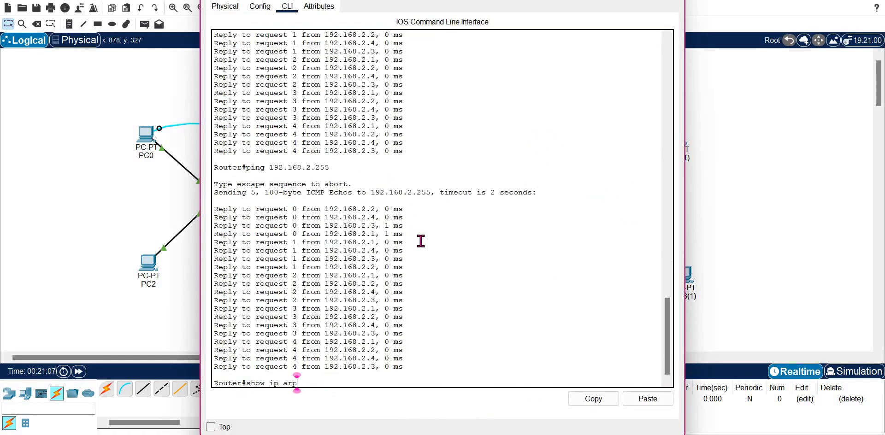
{"action": "key", "text": "Return"}
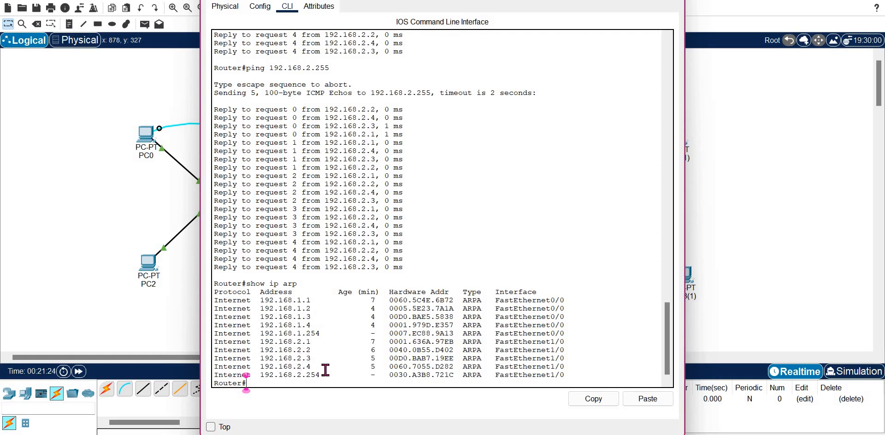
Clear Router0's ARP cache with clear arp-cache and list its ARP table again with show ip arp.
{"action": "type", "text": "clear arp"}
{"action": "key", "text": "Tab"}
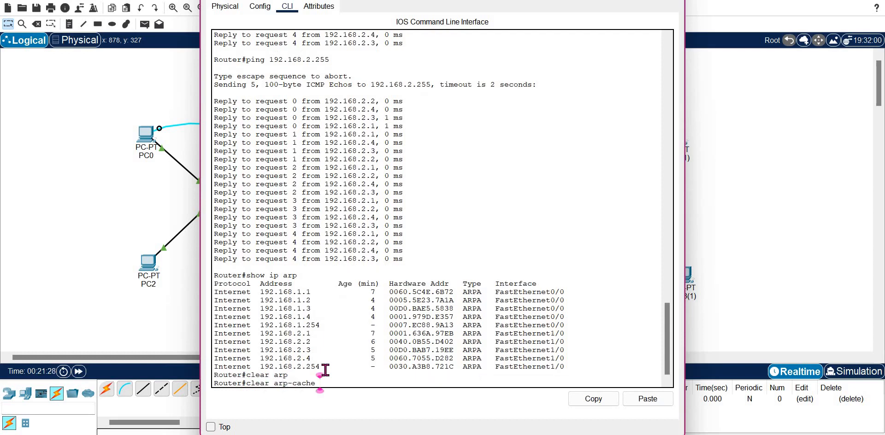
{"action": "key", "text": "Return"}
{"action": "key", "text": "Up"}
{"action": "key", "text": "Up"}
{"action": "key", "text": "Up"}
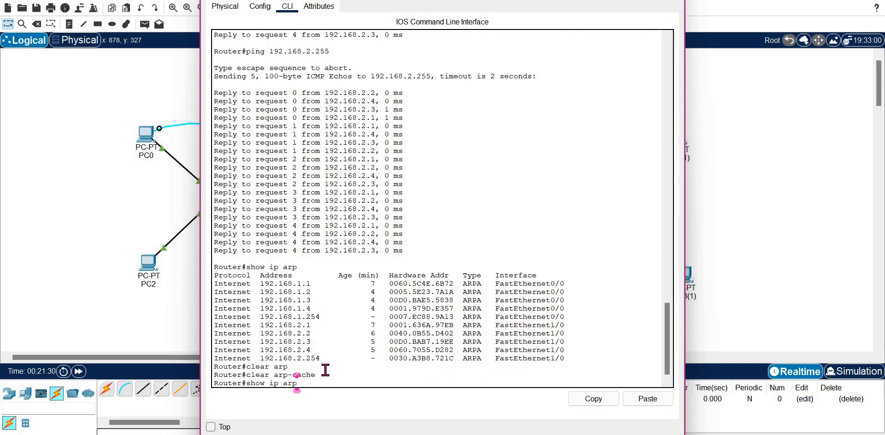
{"action": "key", "text": "Return"}
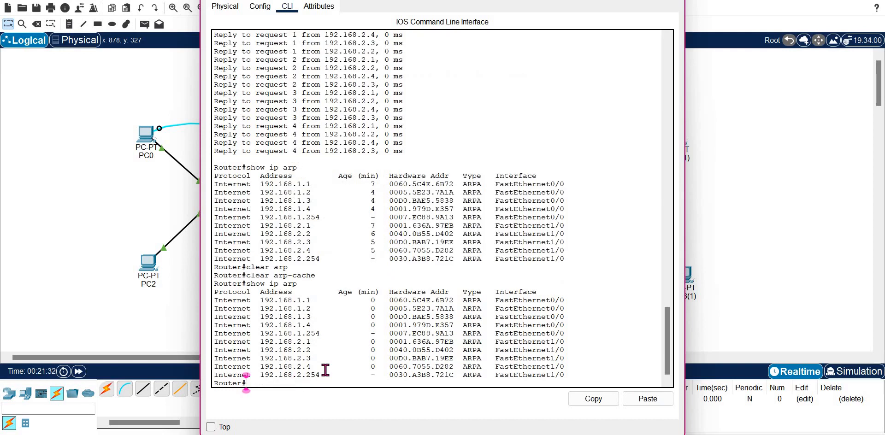
List the available options of the router's clear command using the built-in help.
{"action": "type", "text": "clear a"}
{"action": "key", "text": "Tab"}
{"action": "type", "text": "?"}
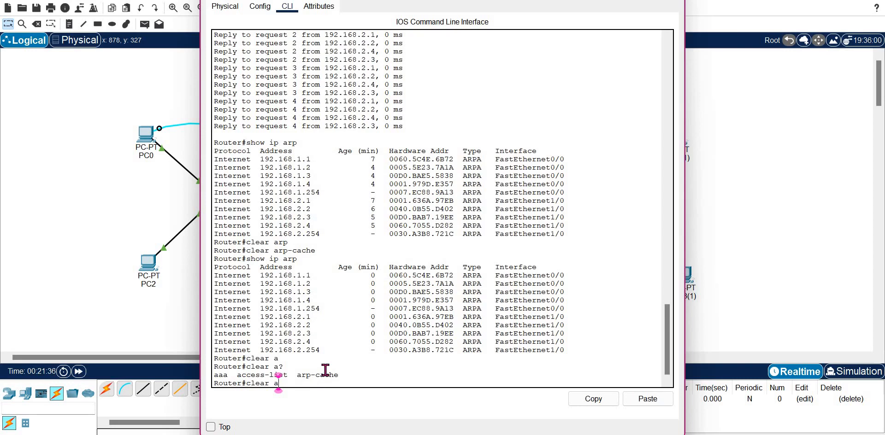
{"action": "key", "text": "BackSpace"}
{"action": "type", "text": "?"}
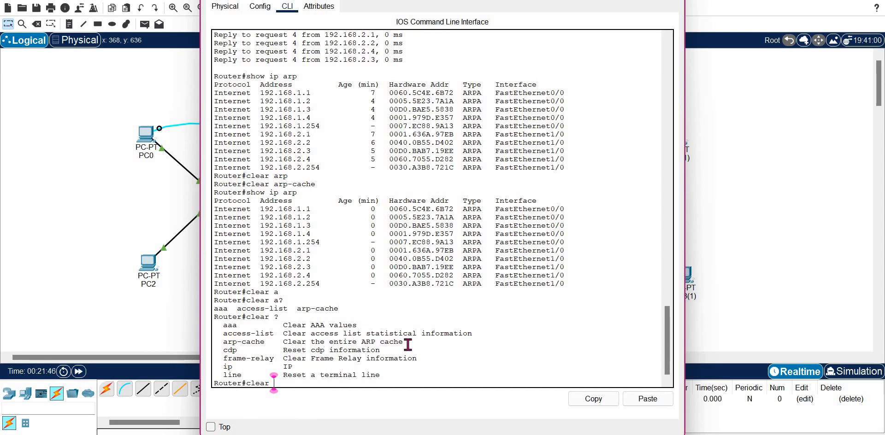
Run clear arp-cache once more on Router0.
{"action": "type", "text": "arp-a"}
{"action": "key", "text": "Tab"}
{"action": "key", "text": "BackSpace"}
{"action": "type", "text": "c"}
{"action": "key", "text": "Tab"}
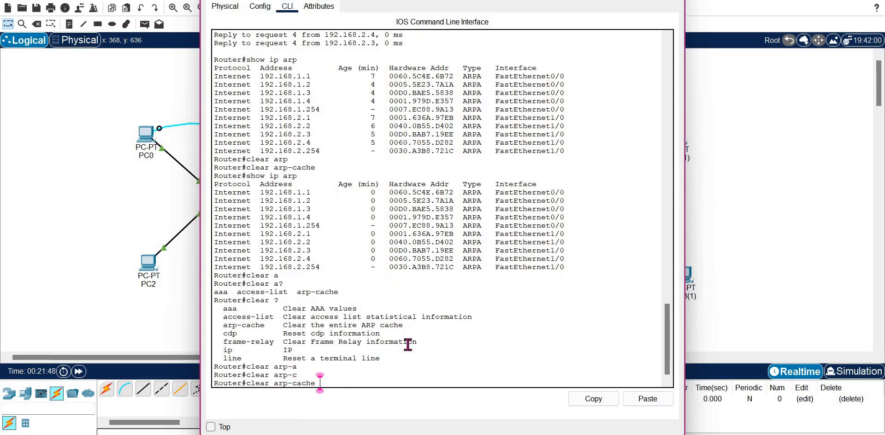
{"action": "key", "text": "Return"}
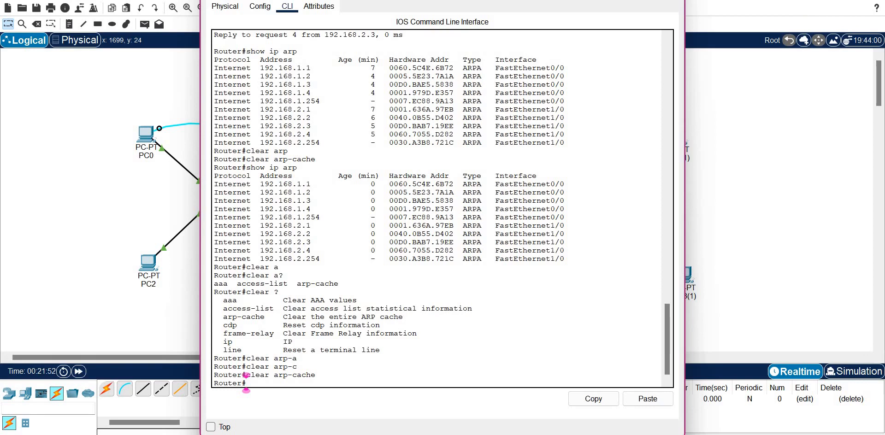
{"action": "left_click", "coordinate": [672, 0]}
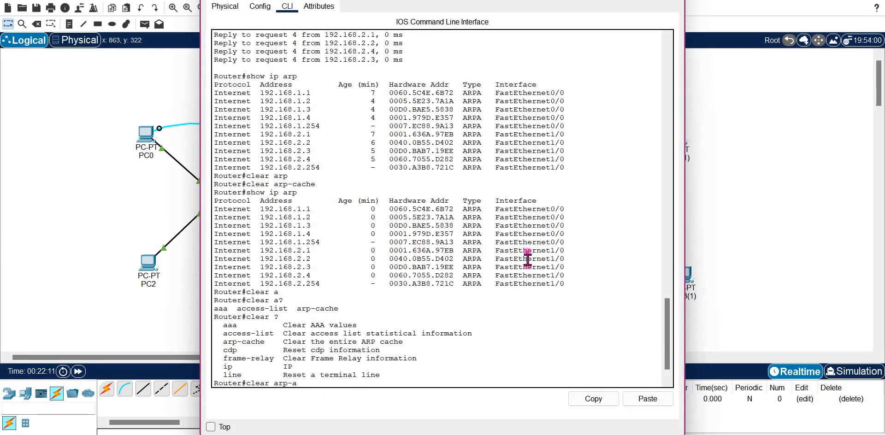
Enter global configuration mode on Router0 and open the configuration of interface fastEthernet 0/0.
{"action": "key", "text": "Return"}
{"action": "type", "text": "conf"}
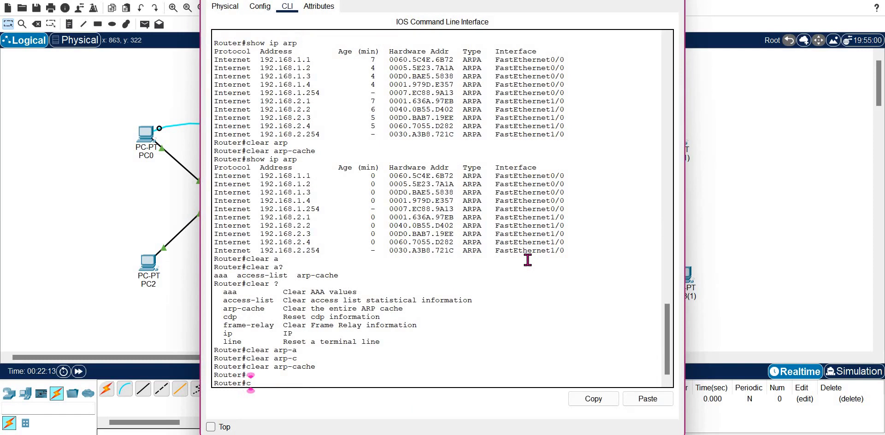
{"action": "key", "text": "Tab"}
{"action": "type", "text": "t"}
{"action": "key", "text": "Tab"}
{"action": "key", "text": "Return"}
{"action": "type", "text": "in"}
{"action": "key", "text": "Tab"}
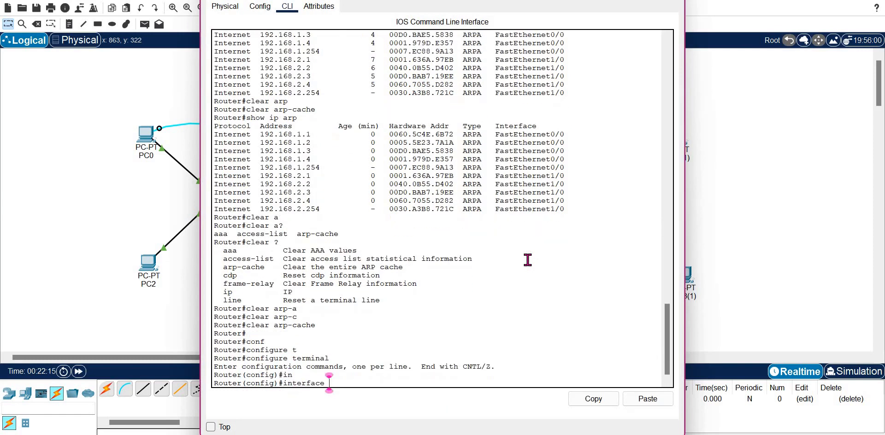
{"action": "type", "text": "f"}
{"action": "key", "text": "Tab"}
{"action": "type", "text": "0/0"}
{"action": "key", "text": "Return"}
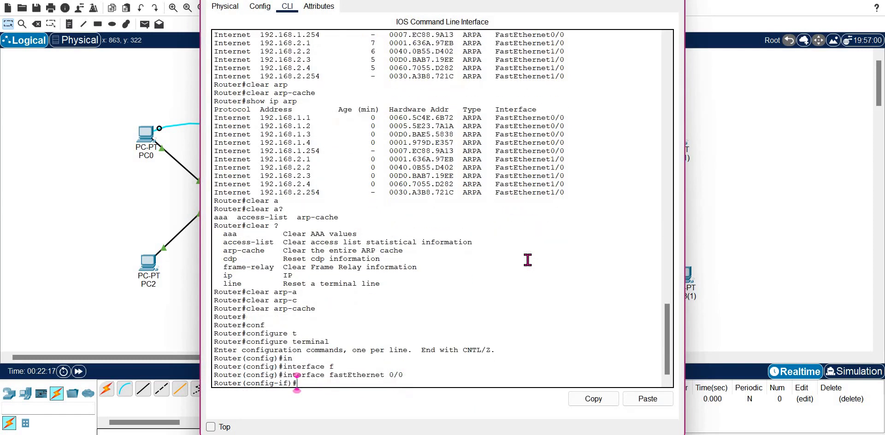
Check the arp timeout command's allowed argument and set the ARP timeout on fastEthernet 0/0 to 2 seconds.
{"action": "type", "text": "arp ti"}
{"action": "key", "text": "Tab"}
{"action": "type", "text": "?"}
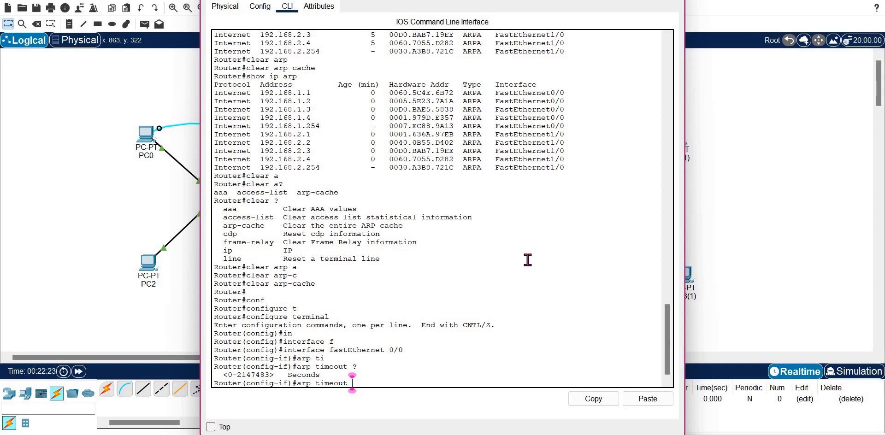
{"action": "type", "text": "2"}
{"action": "key", "text": "Return"}
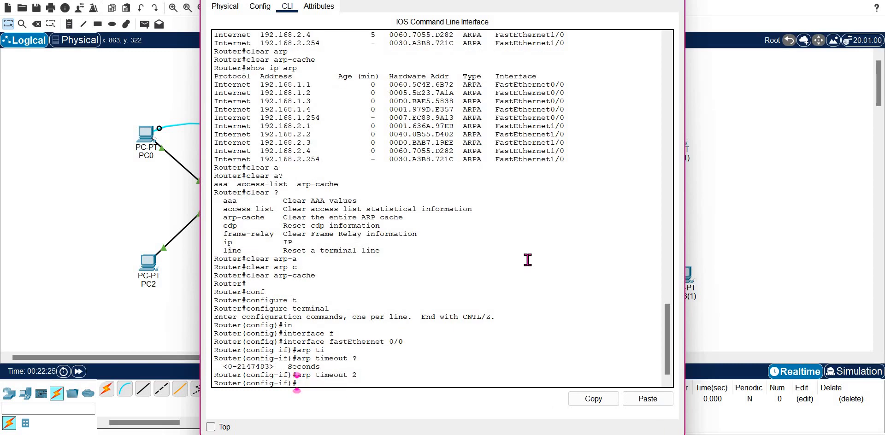
Switch to interface fastEthernet 1/0 and set its ARP timeout to 2 seconds as well.
{"action": "key", "text": "Up"}
{"action": "key", "text": "Up"}
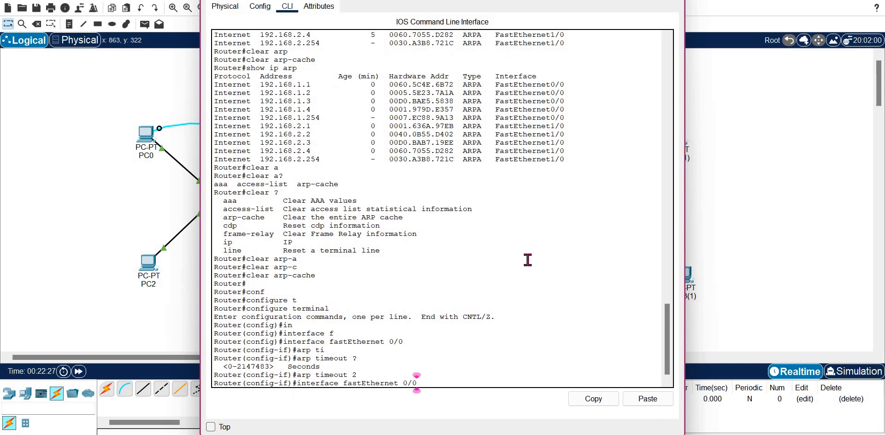
{"action": "key", "text": "Down"}
{"action": "key", "text": "Up"}
{"action": "key", "text": "BackSpace"}
{"action": "key", "text": "BackSpace"}
{"action": "key", "text": "BackSpace"}
{"action": "type", "text": "1/0"}
{"action": "key", "text": "Return"}
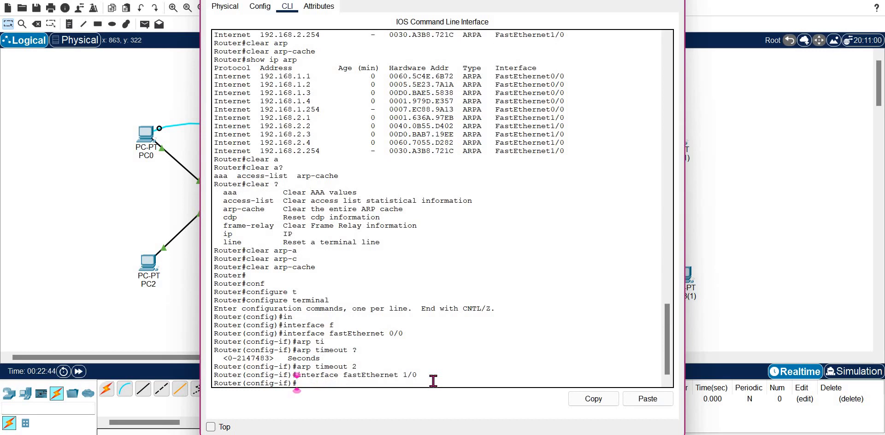
{"action": "key", "text": "Up"}
{"action": "key", "text": "Up"}
{"action": "key", "text": "Return"}
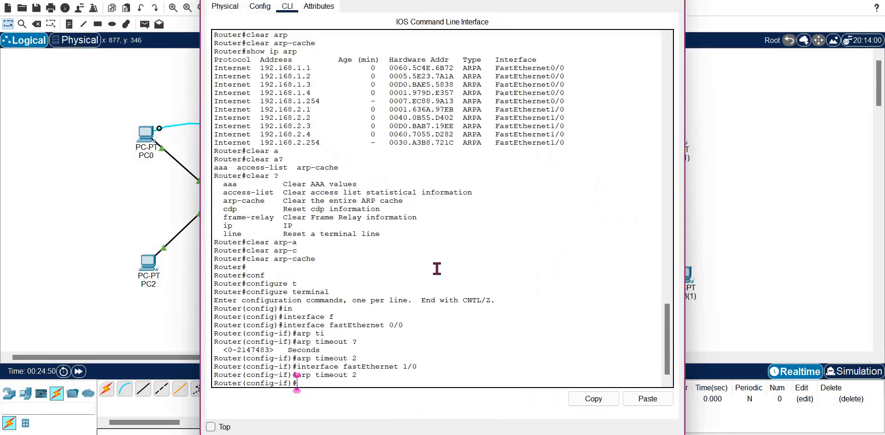
Exit interface and global configuration modes to return to the router's privileged prompt.
{"action": "type", "text": "EXIT"}
{"action": "key", "text": "Return"}
{"action": "key", "text": "Return"}
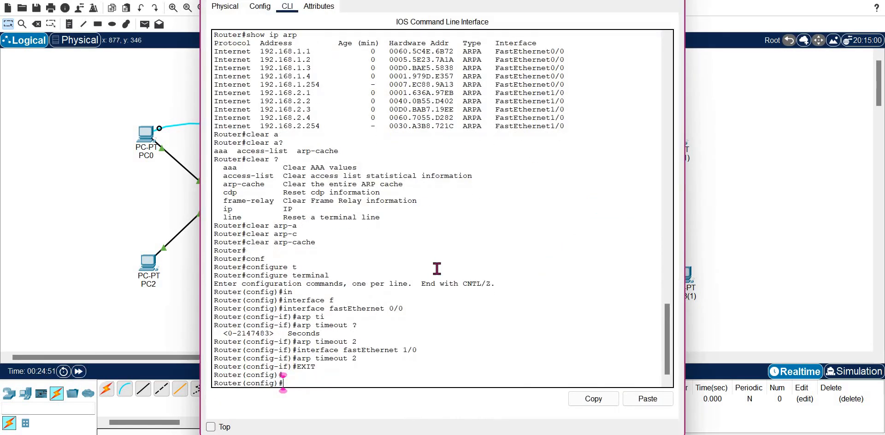
{"action": "type", "text": "EXIT"}
{"action": "key", "text": "Return"}
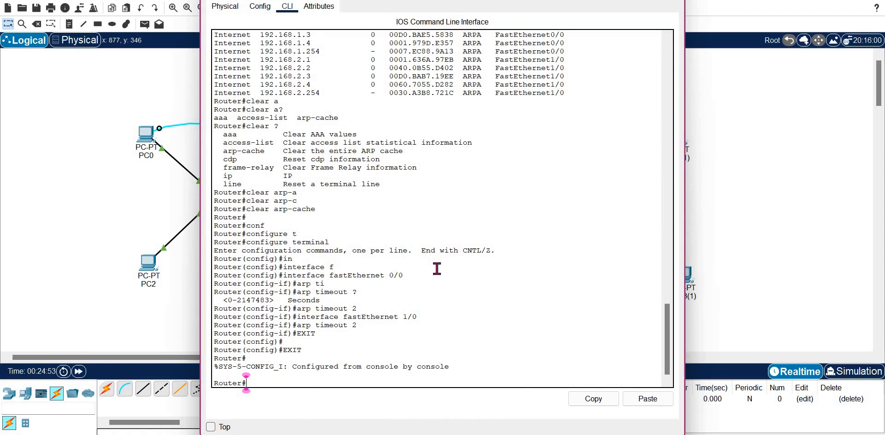
Show Router0's ARP table with show ip arp to check the effect of the 2-second timeout.
{"action": "type", "text": "SHOW IP A"}
{"action": "key", "text": "Tab"}
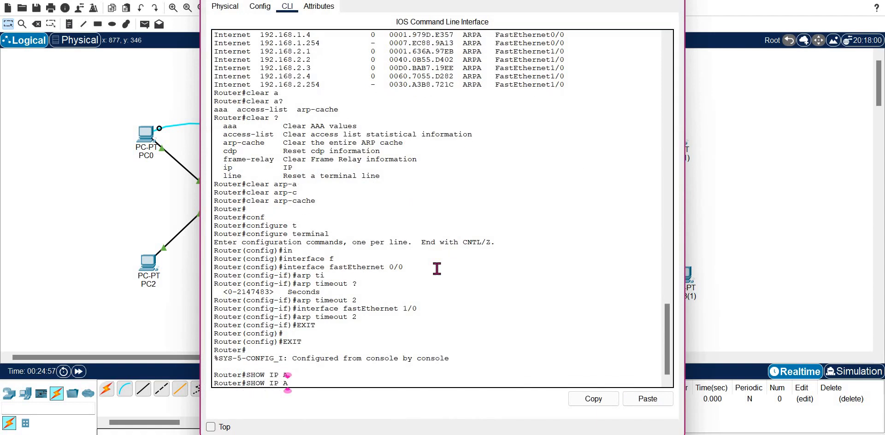
{"action": "type", "text": "R"}
{"action": "key", "text": "Tab"}
{"action": "type", "text": "p"}
{"action": "key", "text": "Return"}
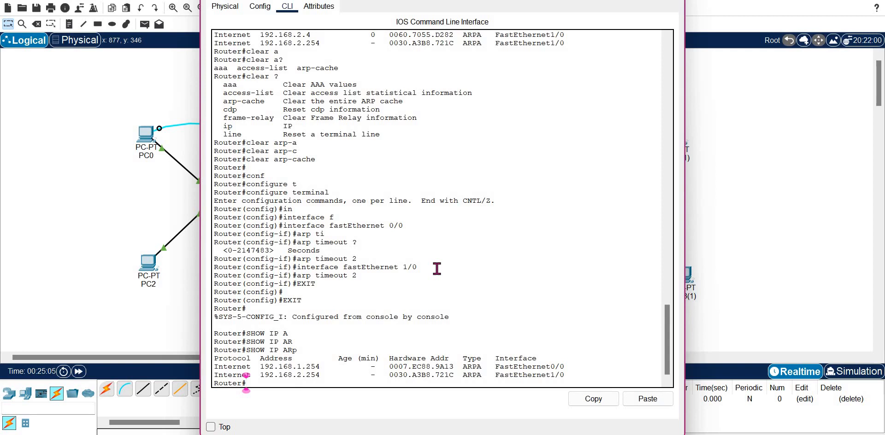
Send a simple PDU from PC0 to PC1(1) across the router.
{"action": "left_click", "coordinate": [112, 207]}
{"action": "left_click", "coordinate": [145, 24]}
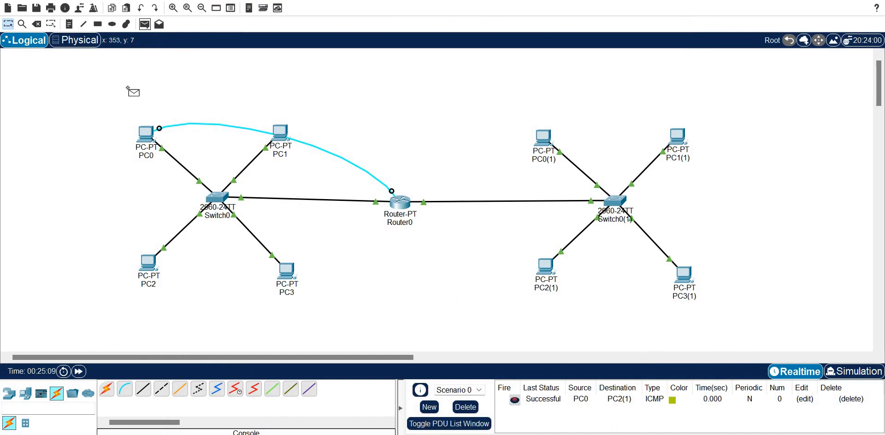
{"action": "left_click", "coordinate": [146, 135]}
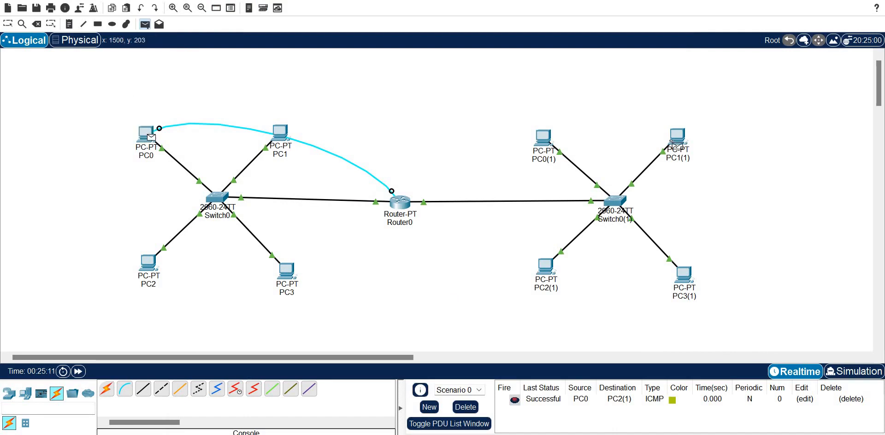
{"action": "left_click", "coordinate": [676, 139]}
Clear the PDU list of Scenario 0 and send two new simple PDUs from PC0 to PC1(1).
{"action": "left_click", "coordinate": [144, 24]}
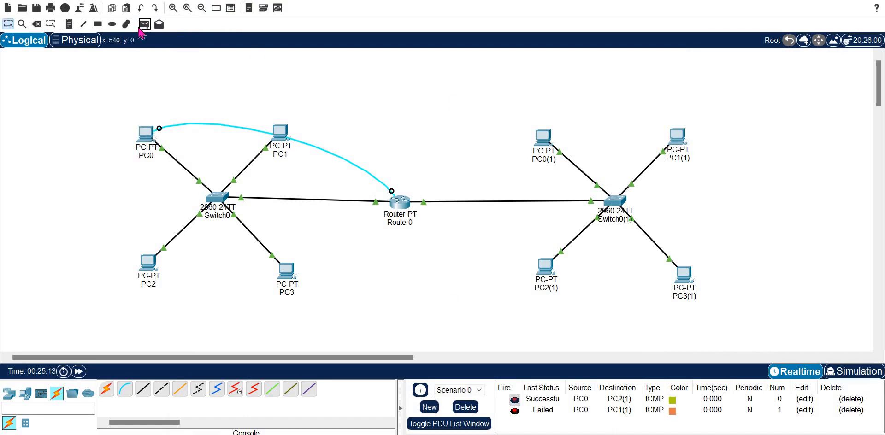
{"action": "left_click", "coordinate": [145, 135]}
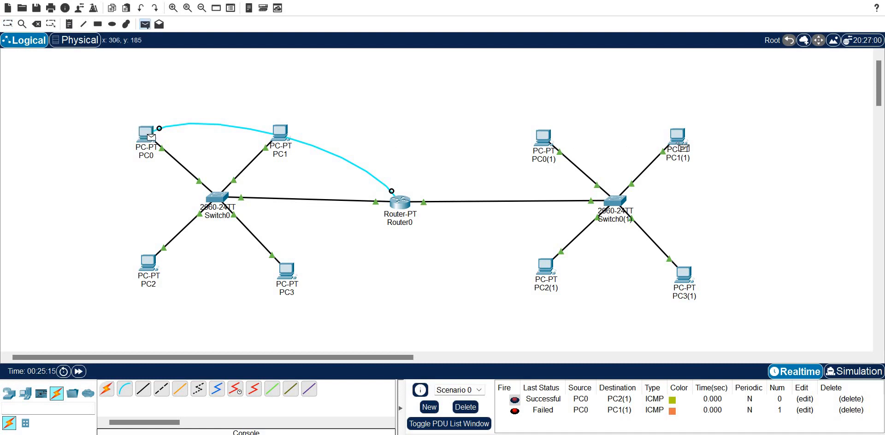
{"action": "left_click", "coordinate": [465, 407]}
{"action": "left_click", "coordinate": [145, 24]}
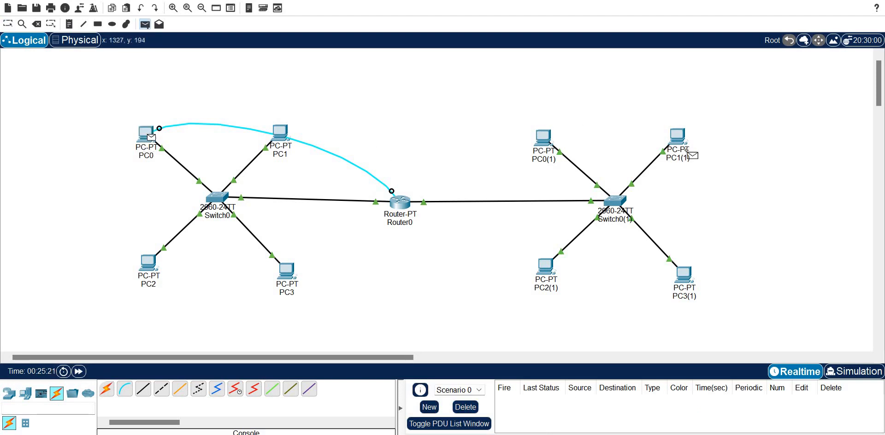
{"action": "left_click", "coordinate": [678, 137]}
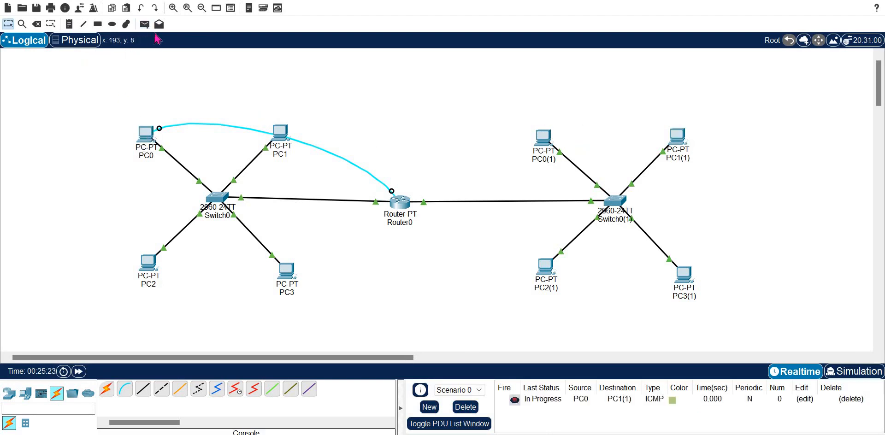
{"action": "left_click", "coordinate": [145, 24]}
{"action": "left_click", "coordinate": [146, 134]}
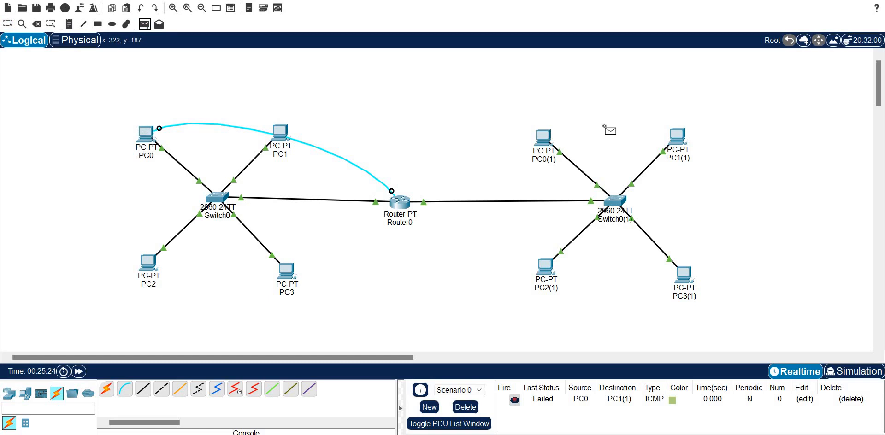
{"action": "left_click", "coordinate": [679, 137]}
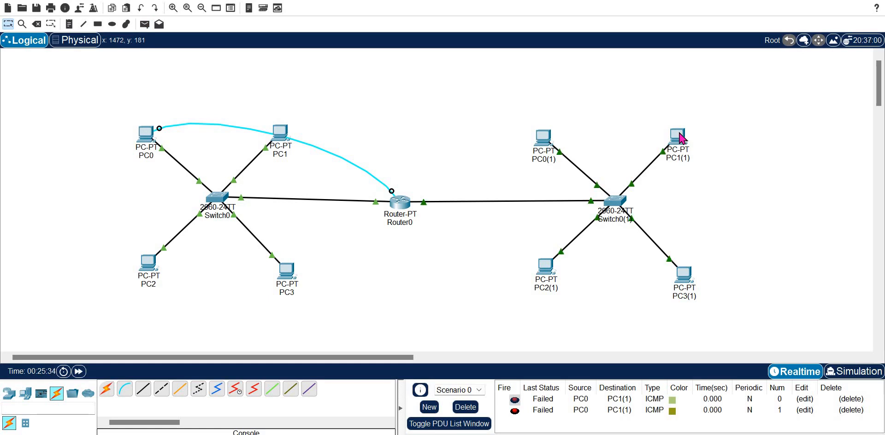
Open Router0's command line, return to global configuration mode and enter interface fastEthernet 1/0.
{"action": "left_click", "coordinate": [409, 198]}
{"action": "key", "text": "Up"}
{"action": "key", "text": "Up"}
{"action": "key", "text": "Up"}
{"action": "key", "text": "Up"}
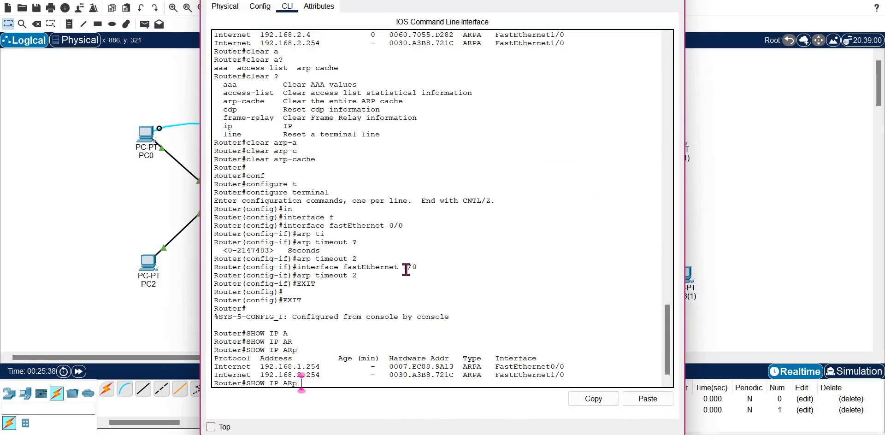
{"action": "key", "text": "Return"}
{"action": "key", "text": "Up"}
{"action": "key", "text": "Up"}
{"action": "key", "text": "Up"}
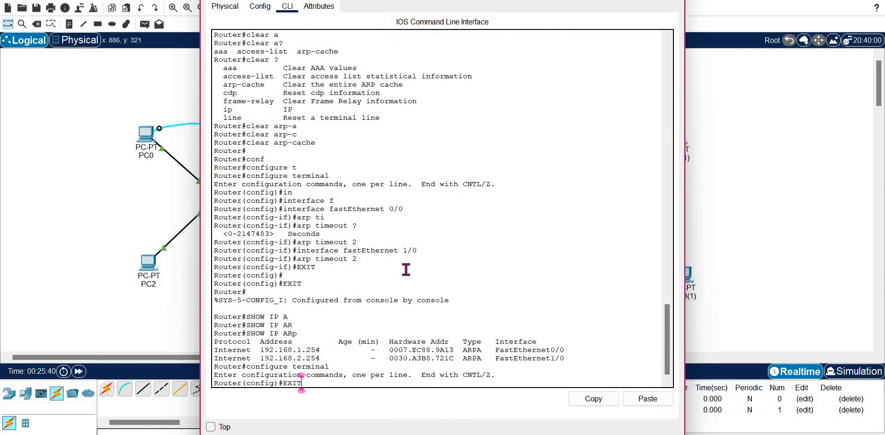
{"action": "key", "text": "Up"}
{"action": "key", "text": "Return"}
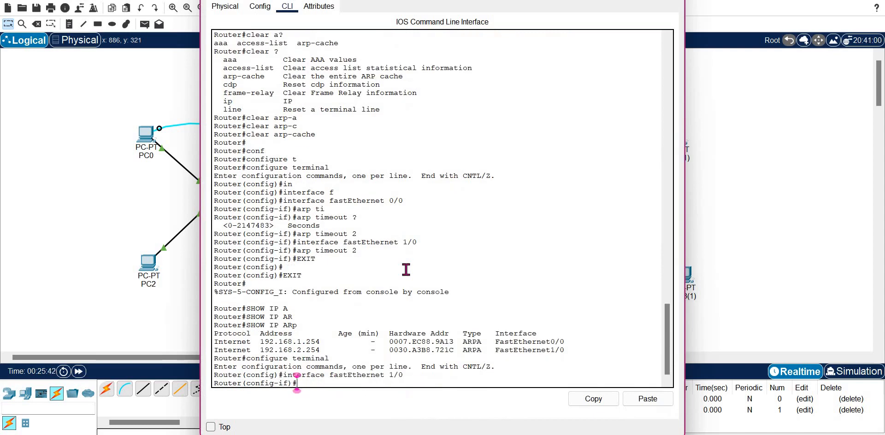
Set the ARP timeout of interface fastEthernet 1/0 to 200 seconds.
{"action": "key", "text": "Up"}
{"action": "key", "text": "Up"}
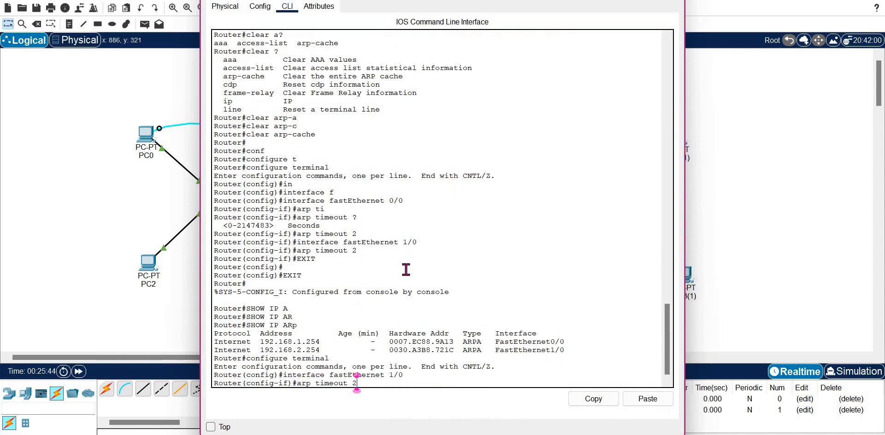
{"action": "key", "text": "BackSpace"}
{"action": "type", "text": "200"}
{"action": "key", "text": "Return"}
Switch to interface fastEthernet 0/0 and set its ARP timeout to 200 seconds as well.
{"action": "key", "text": "Up"}
{"action": "key", "text": "Up"}
{"action": "key", "text": "Up"}
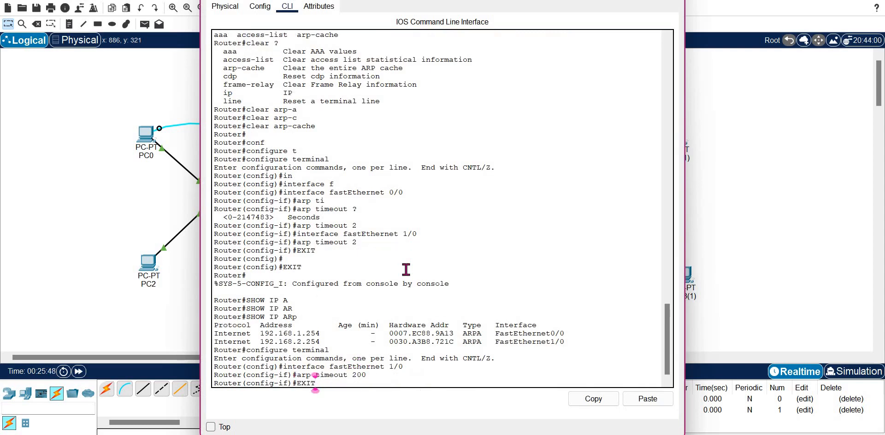
{"action": "key", "text": "Down"}
{"action": "key", "text": "Left"}
{"action": "key", "text": "Left"}
{"action": "key", "text": "BackSpace"}
{"action": "type", "text": "0"}
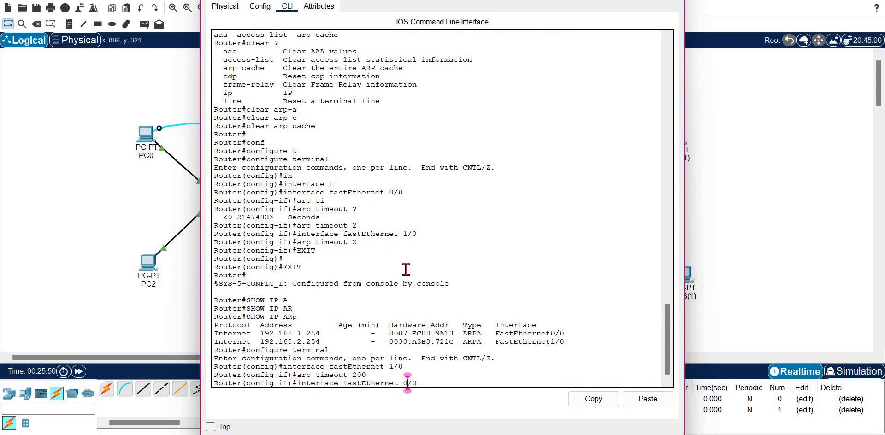
{"action": "key", "text": "Return"}
{"action": "key", "text": "Up"}
{"action": "key", "text": "Up"}
{"action": "key", "text": "Return"}
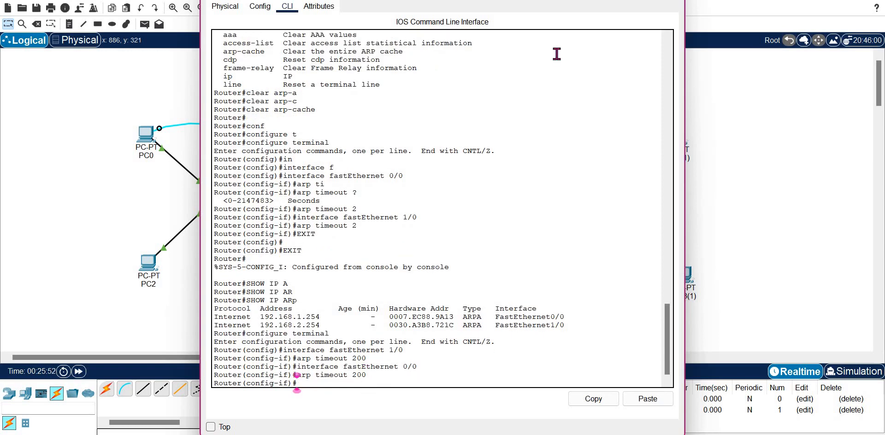
Leave Router0's window and send a simple PDU from PC0 to PC1(1) to test the longer timeout.
{"action": "left_click_drag", "start_coordinate": [736, 70], "coordinate": [149, 21]}
{"action": "left_click", "coordinate": [145, 24]}
{"action": "left_click", "coordinate": [146, 135]}
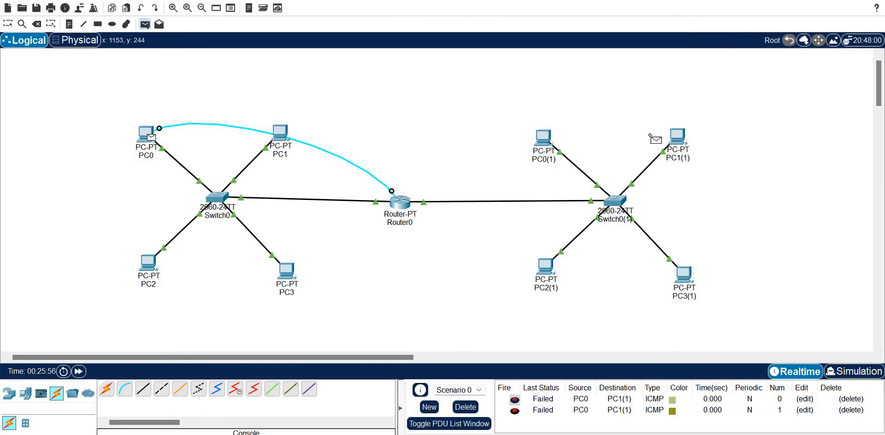
{"action": "left_click", "coordinate": [690, 142]}
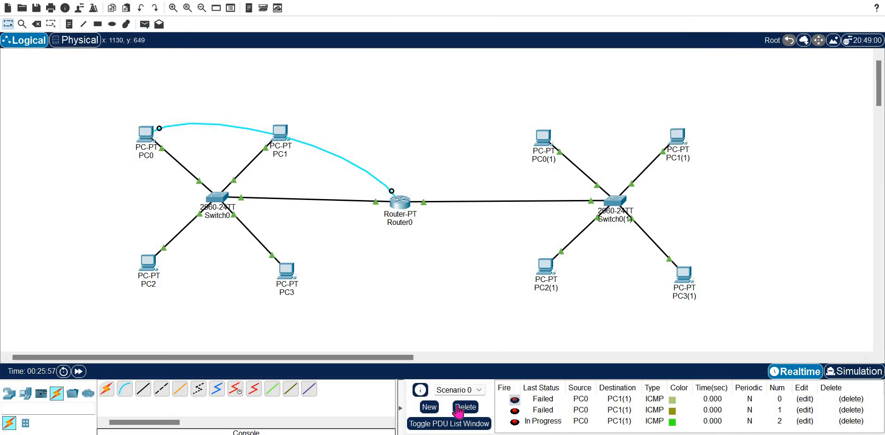
Empty the scenario's PDU list and send two fresh simple PDUs from PC0 to PC1(1).
{"action": "left_click", "coordinate": [146, 24]}
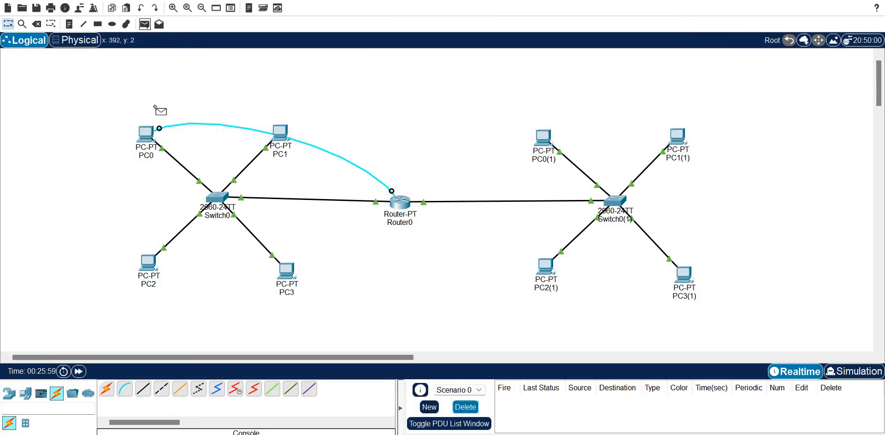
{"action": "left_click", "coordinate": [150, 139]}
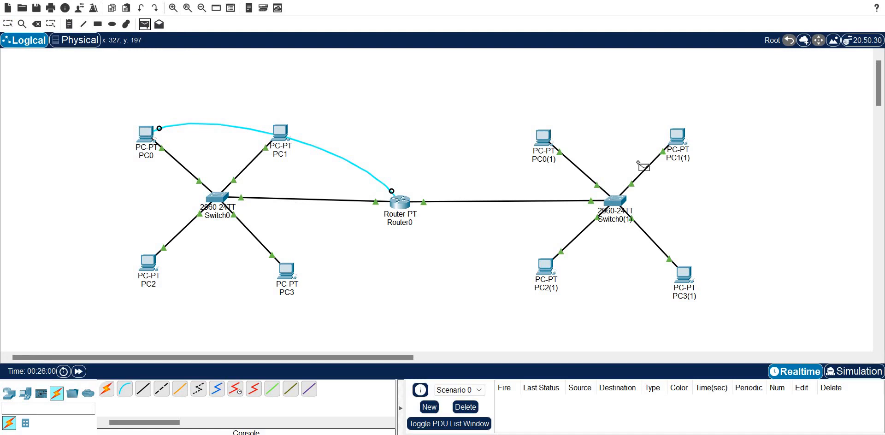
{"action": "left_click", "coordinate": [687, 142]}
{"action": "left_click", "coordinate": [146, 24]}
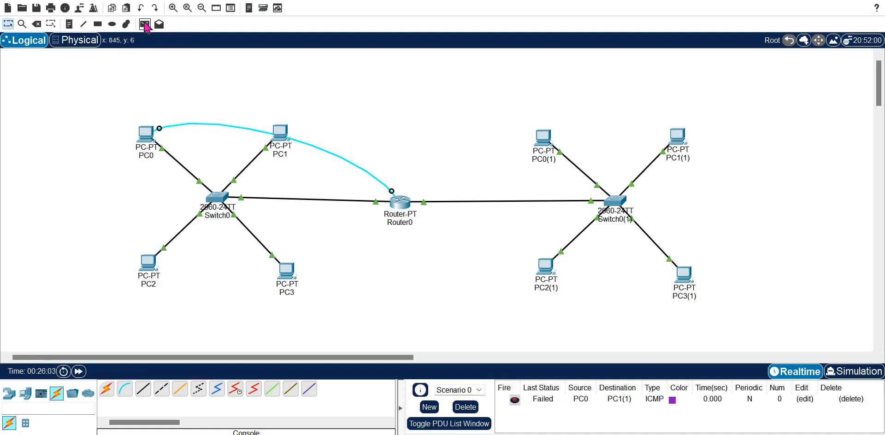
{"action": "left_click", "coordinate": [150, 138]}
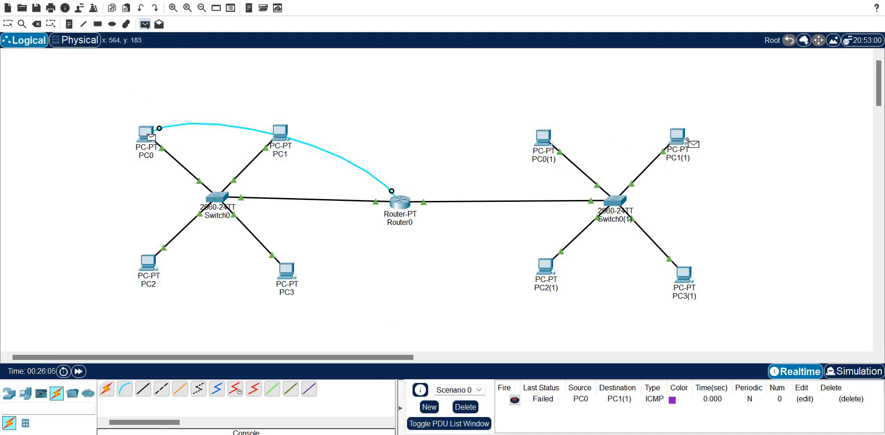
{"action": "left_click", "coordinate": [682, 140]}
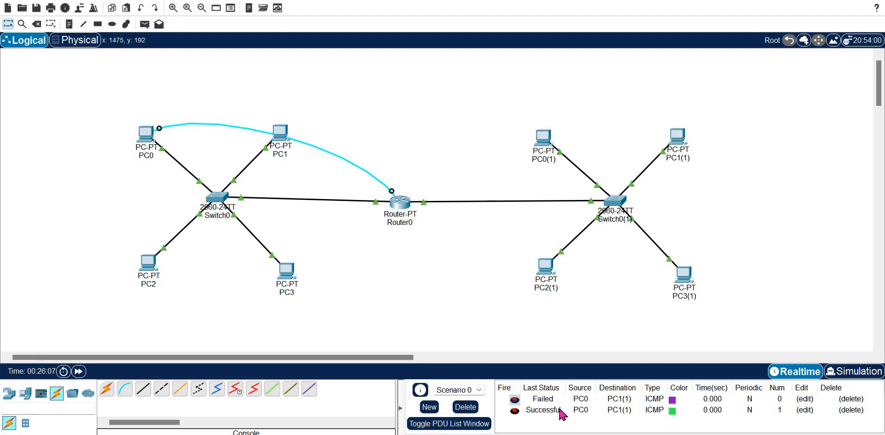
Reopen Router0's command line and leave interface configuration mode with the END command.
{"action": "left_click", "coordinate": [399, 202]}
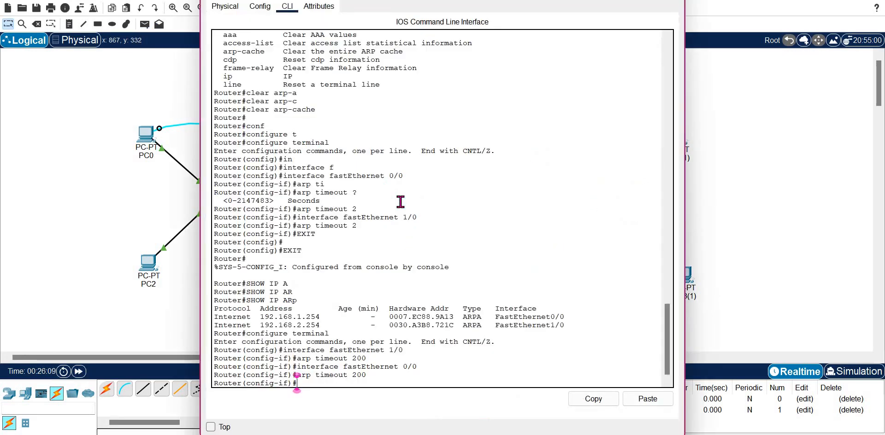
{"action": "key", "text": "Up"}
{"action": "key", "text": "Up"}
{"action": "key", "text": "BackSpace"}
{"action": "key", "text": "BackSpace"}
{"action": "key", "text": "BackSpace"}
{"action": "key", "text": "BackSpace"}
{"action": "key", "text": "BackSpace"}
{"action": "key", "text": "BackSpace"}
{"action": "key", "text": "BackSpace"}
{"action": "key", "text": "BackSpace"}
{"action": "key", "text": "BackSpace"}
{"action": "key", "text": "BackSpace"}
{"action": "key", "text": "BackSpace"}
{"action": "key", "text": "BackSpace"}
{"action": "key", "text": "BackSpace"}
{"action": "key", "text": "BackSpace"}
{"action": "key", "text": "BackSpace"}
{"action": "key", "text": "BackSpace"}
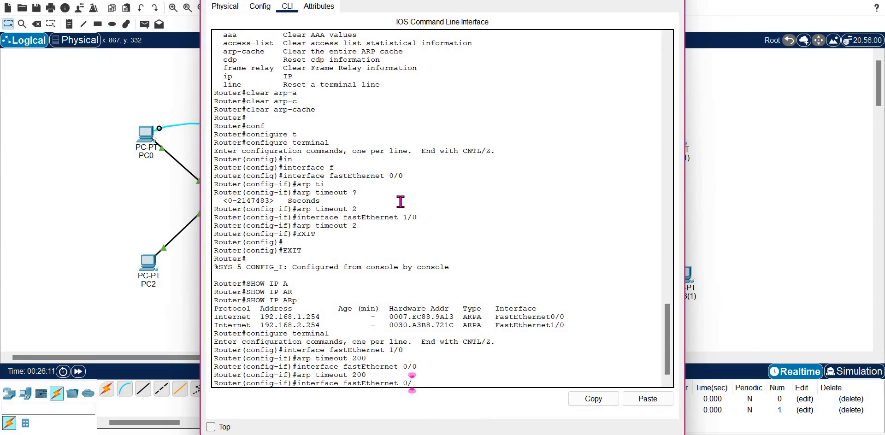
{"action": "key", "text": "BackSpace"}
{"action": "key", "text": "BackSpace"}
{"action": "key", "text": "BackSpace"}
{"action": "key", "text": "BackSpace"}
{"action": "key", "text": "BackSpace"}
{"action": "key", "text": "BackSpace"}
{"action": "key", "text": "BackSpace"}
{"action": "key", "text": "BackSpace"}
{"action": "key", "text": "BackSpace"}
{"action": "key", "text": "BackSpace"}
{"action": "type", "text": "END"}
{"action": "key", "text": "Return"}
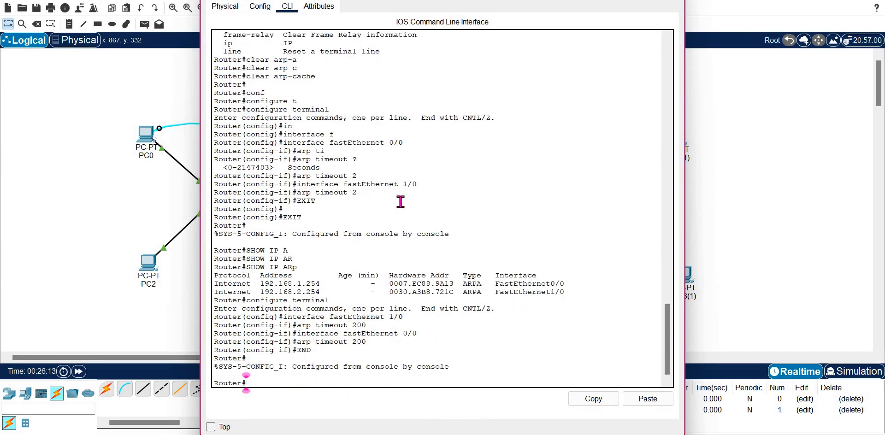
Show Router0's ARP table with show ip arp and again with the shorter show arp command.
{"action": "type", "text": "sho ip ar"}
{"action": "key", "text": "Tab"}
{"action": "key", "text": "Return"}
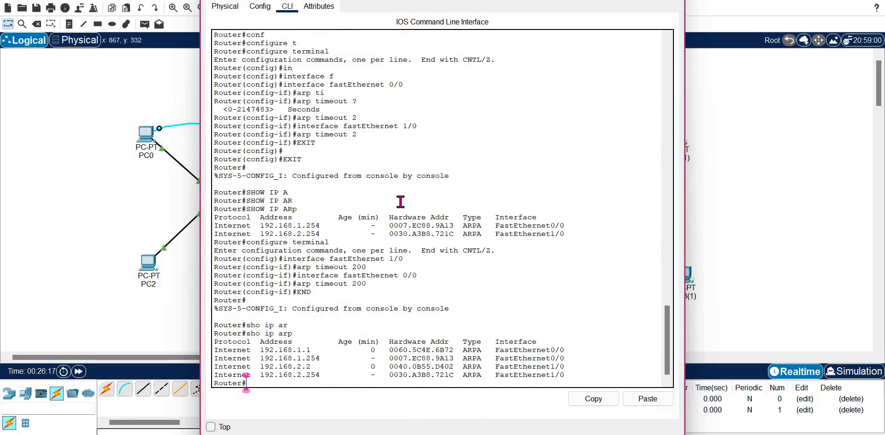
{"action": "type", "text": "shw"}
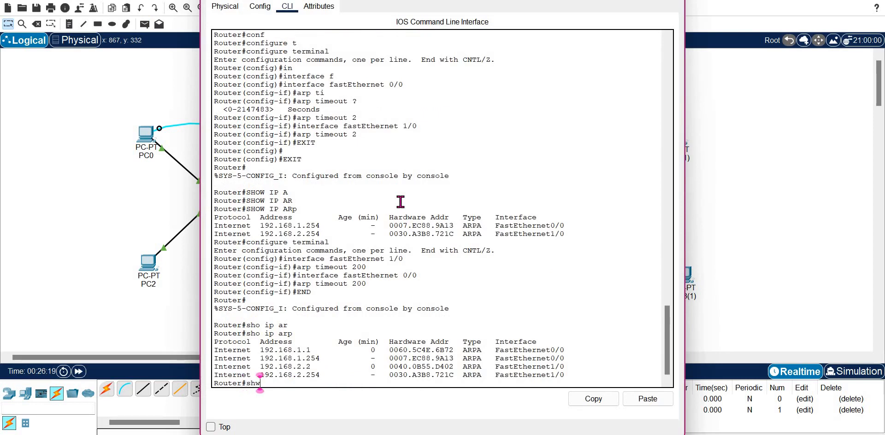
{"action": "key", "text": "Tab"}
{"action": "type", "text": "arp"}
{"action": "key", "text": "Return"}
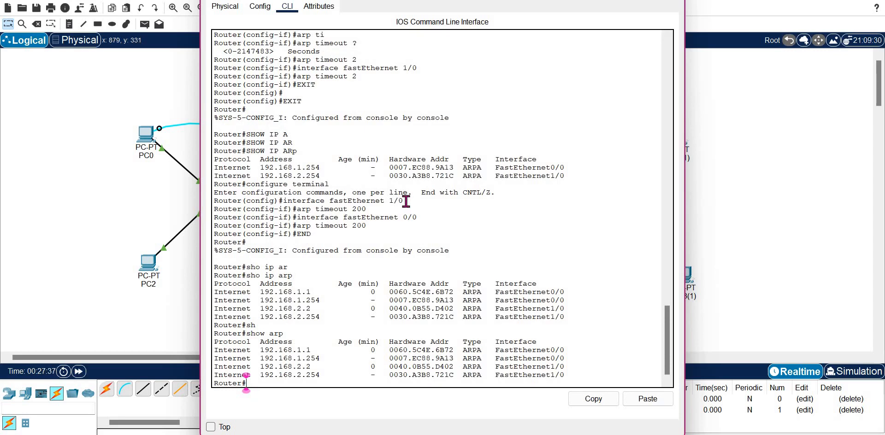
Run show arp two more times on Router0 to check how the entries age.
{"action": "key", "text": "Up"}
{"action": "key", "text": "Return"}
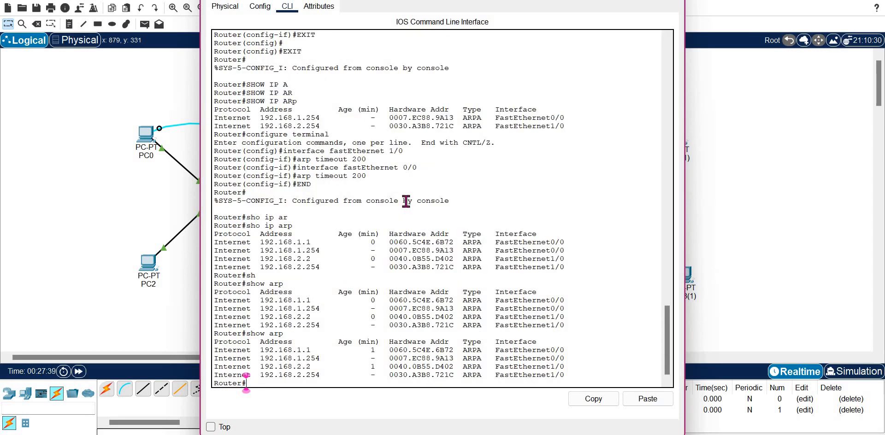
{"action": "key", "text": "Up"}
{"action": "key", "text": "Return"}
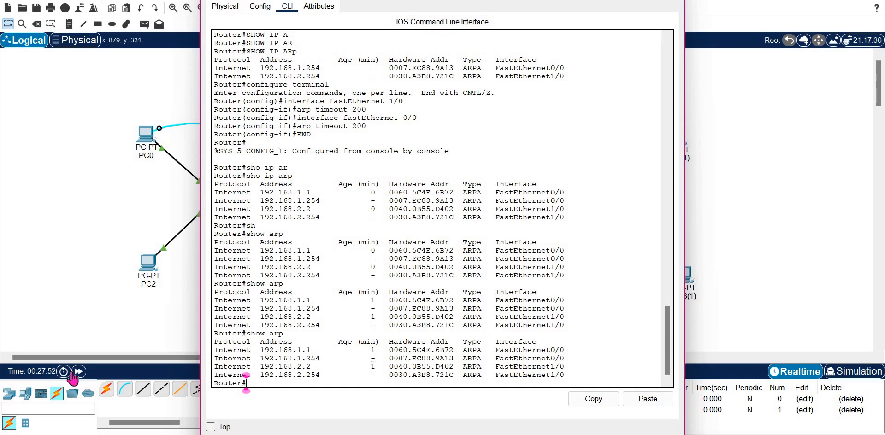
Fast-forward the network time, then run show arp on Router0 again to check for expired entries.
{"action": "left_click", "coordinate": [77, 374]}
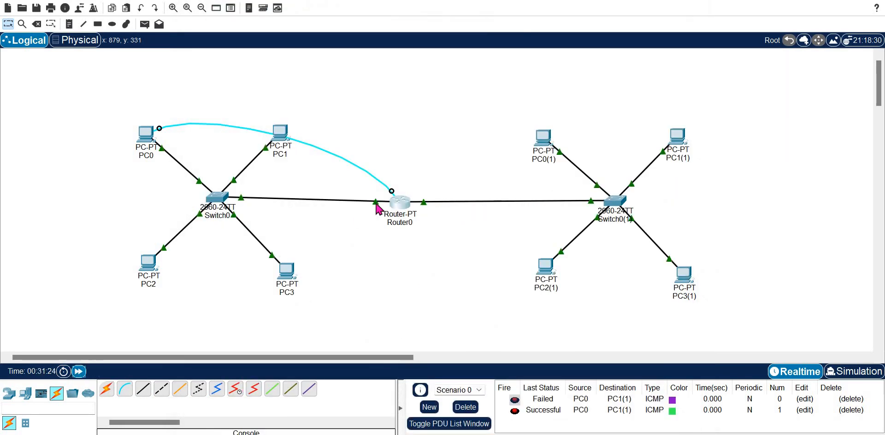
{"action": "left_click", "coordinate": [399, 201]}
{"action": "key", "text": "Up"}
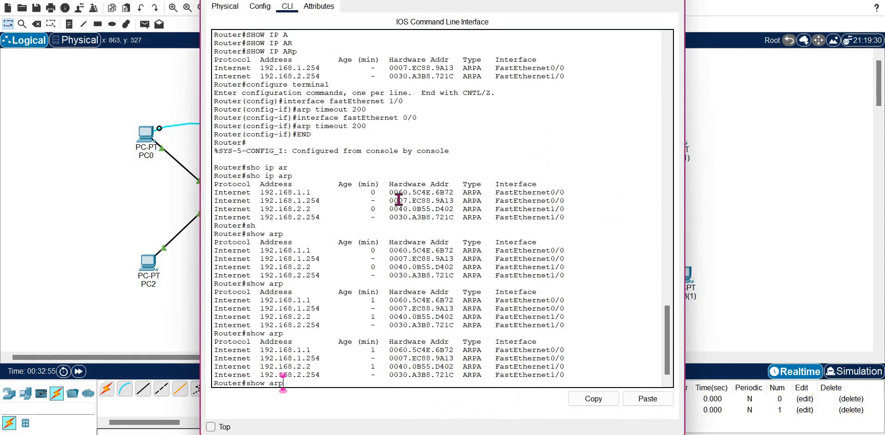
{"action": "key", "text": "Return"}
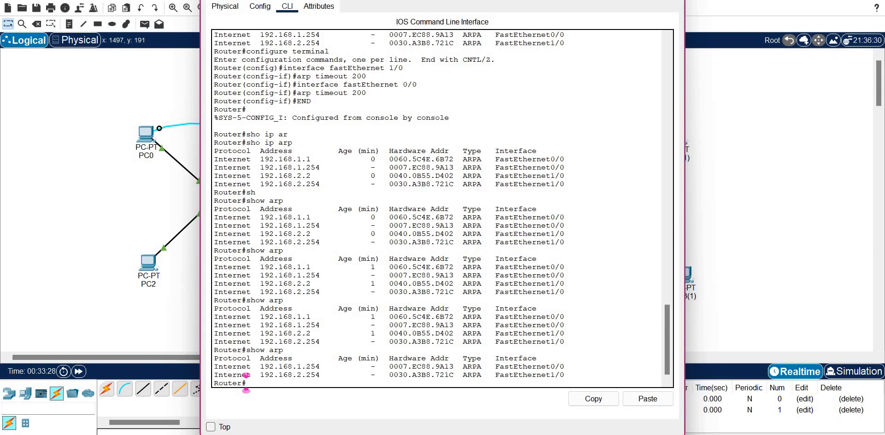
Close the device windows and delete Scenario 0's list of PDU results.
{"action": "left_click", "coordinate": [275, 210]}
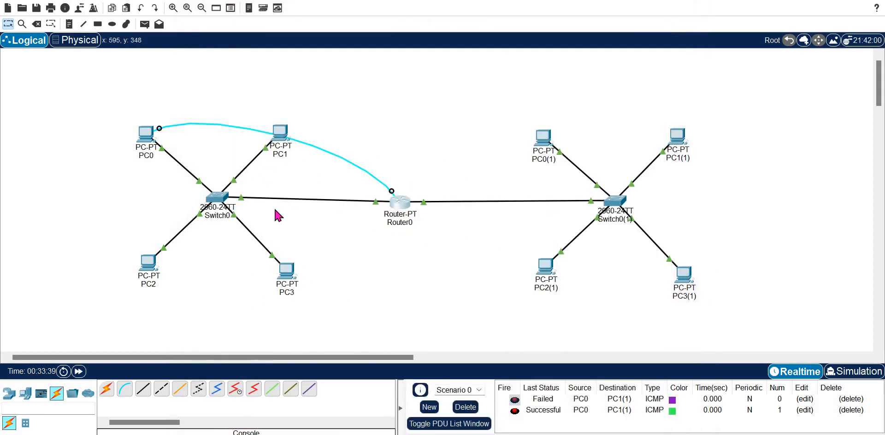
{"action": "left_click", "coordinate": [150, 146]}
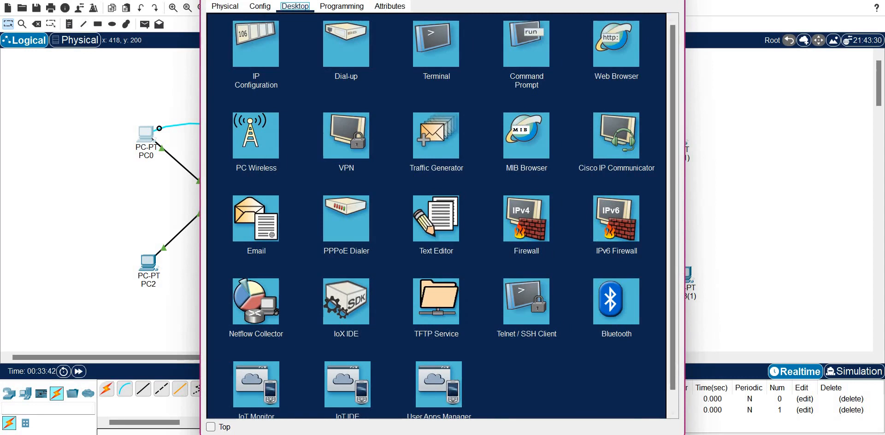
{"action": "left_click", "coordinate": [674, 0]}
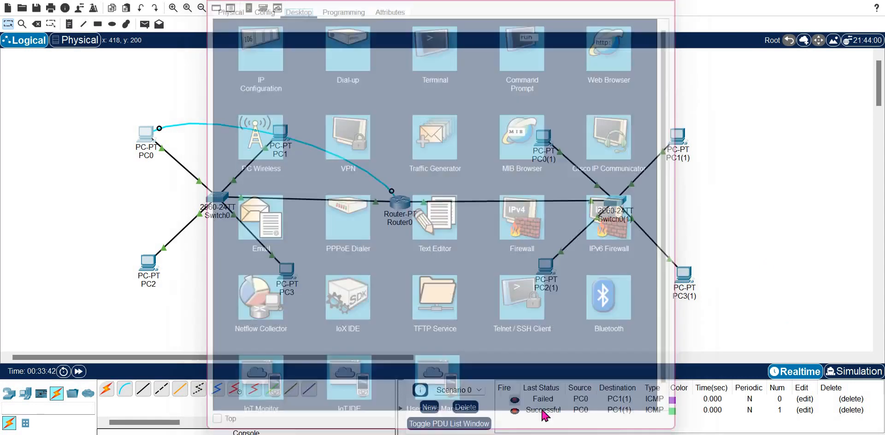
{"action": "left_click", "coordinate": [456, 409]}
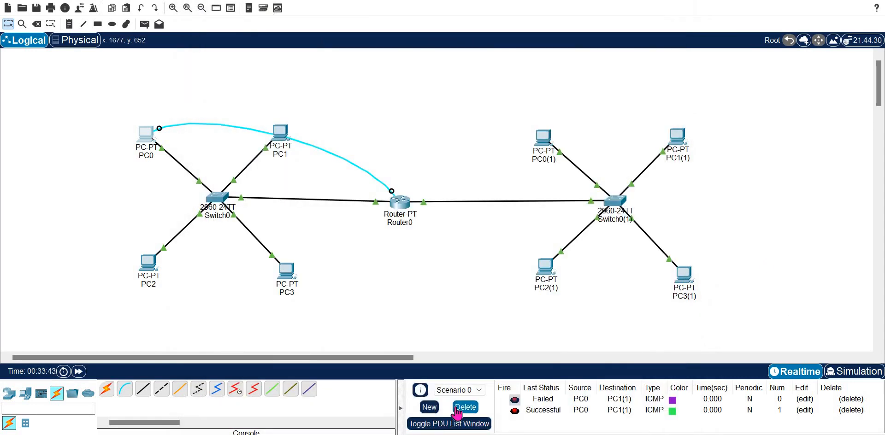
Inspect Router0's ARP table, then close it.
{"action": "left_click", "coordinate": [22, 25]}
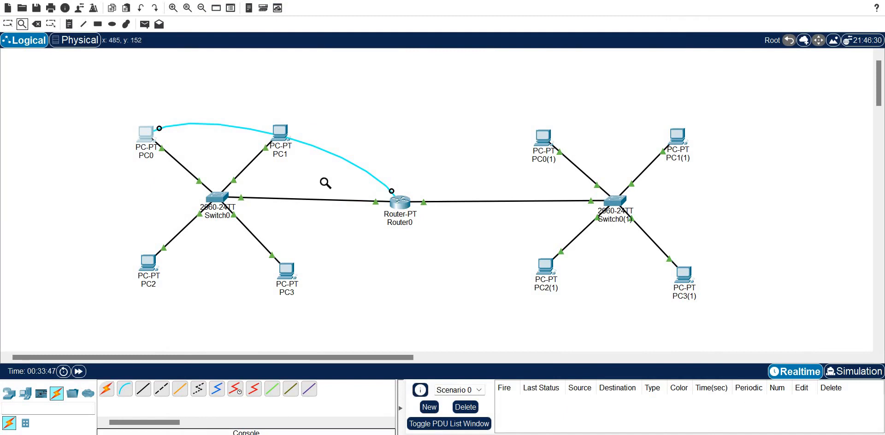
{"action": "left_click", "coordinate": [400, 202]}
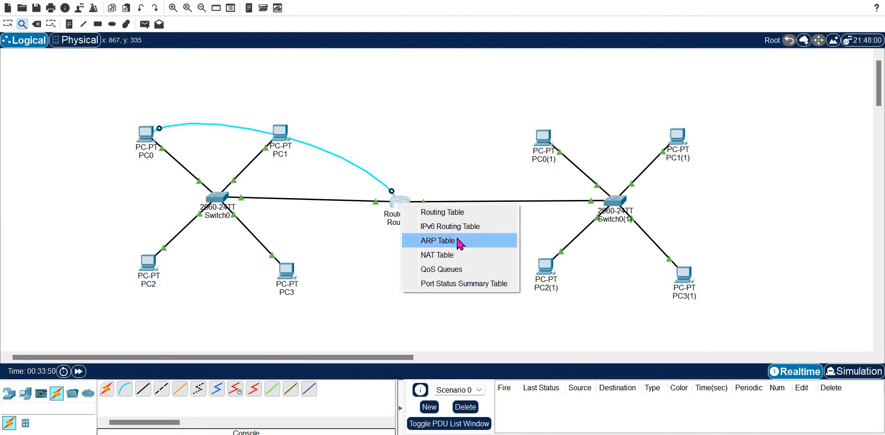
{"action": "left_click", "coordinate": [458, 241]}
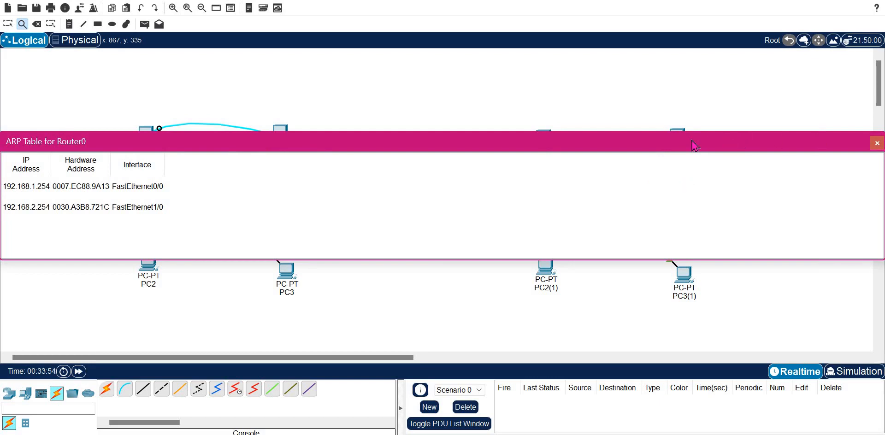
{"action": "left_click", "coordinate": [877, 143]}
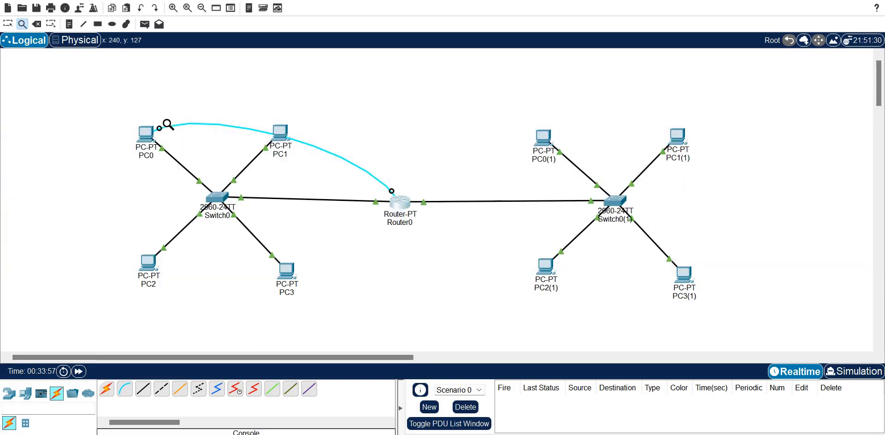
Inspect PC0's ARP table, then close it and leave the Inspect tool.
{"action": "left_click", "coordinate": [179, 146]}
{"action": "left_click", "coordinate": [214, 155]}
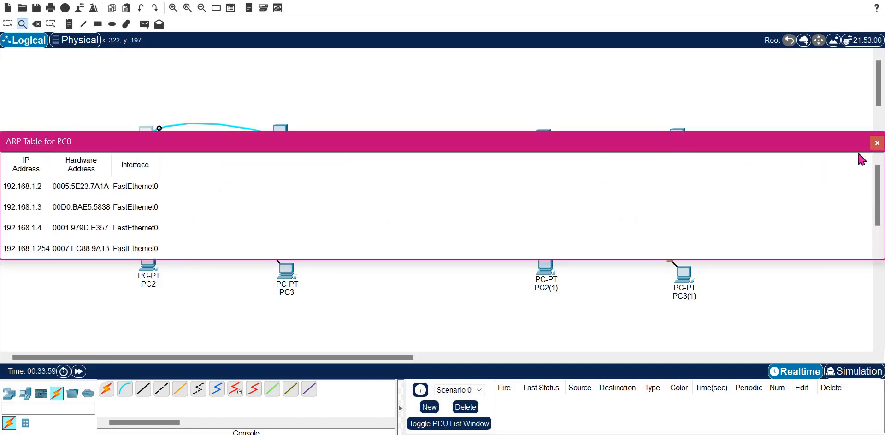
{"action": "left_click", "coordinate": [878, 144]}
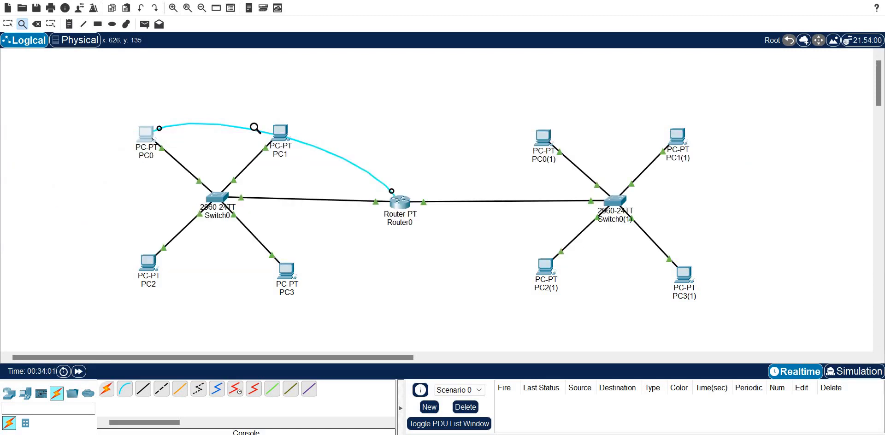
{"action": "key", "text": "Escape"}
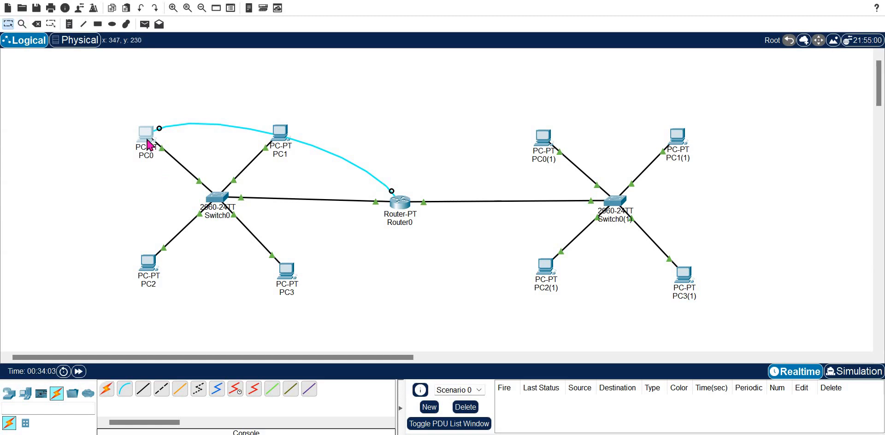
Check the MAC address in PC0's FastEthernet0 interface settings.
{"action": "left_click", "coordinate": [148, 138]}
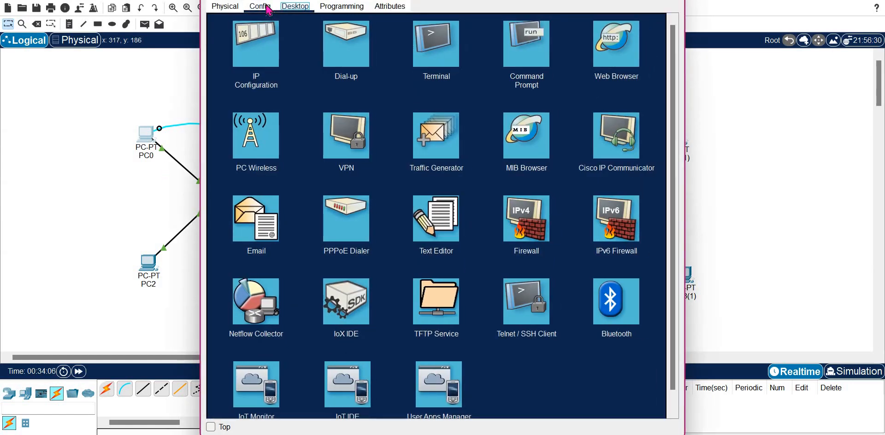
{"action": "left_click", "coordinate": [261, 6]}
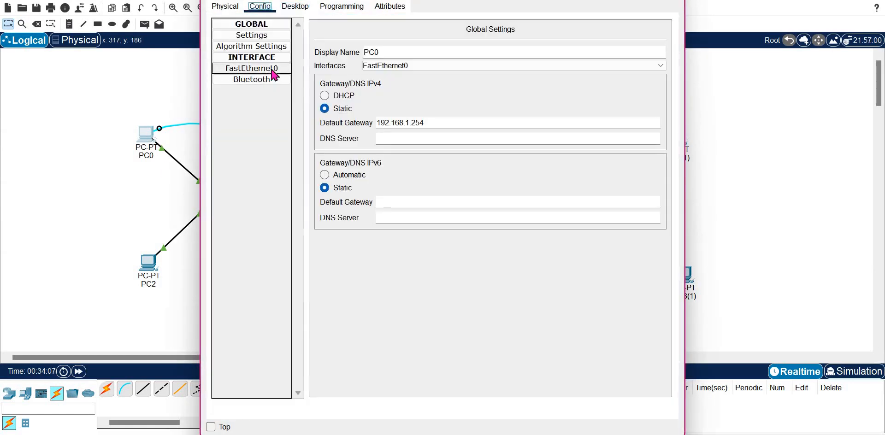
{"action": "left_click", "coordinate": [280, 69]}
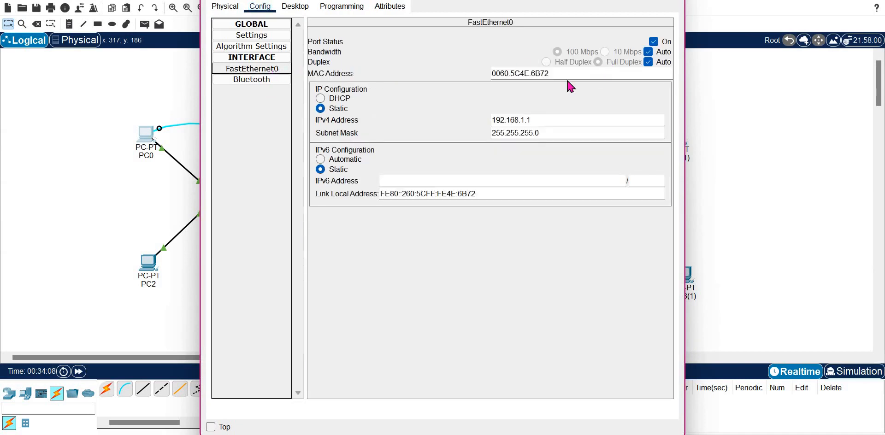
Run ipconfig and ipconfig /all in PC0's command prompt to read its addressing details, then close PC0's window.
{"action": "left_click", "coordinate": [295, 7]}
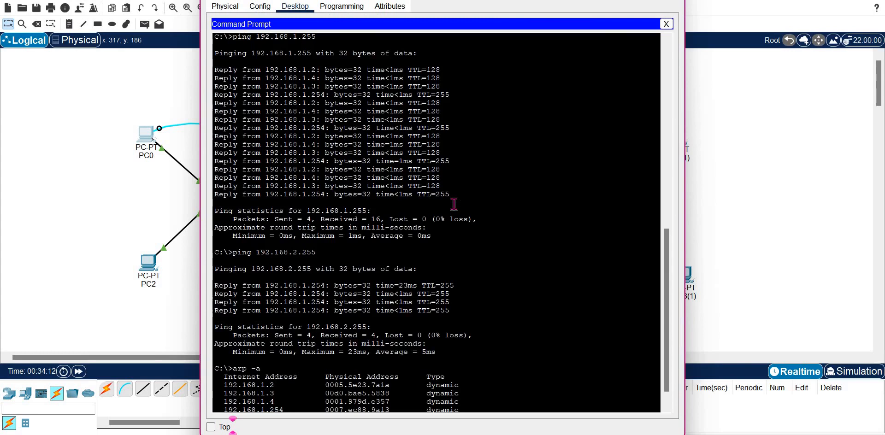
{"action": "key", "text": "Return"}
{"action": "key", "text": "Return"}
{"action": "key", "text": "Return"}
{"action": "key", "text": "Return"}
{"action": "type", "text": "ipconfig"}
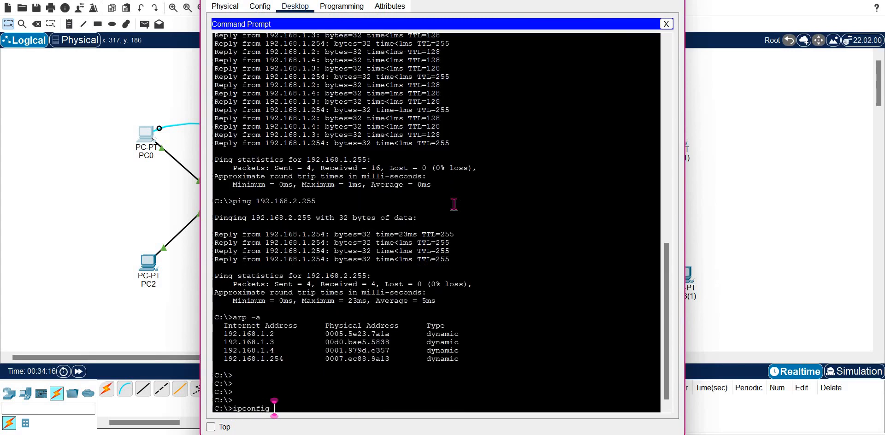
{"action": "key", "text": "Return"}
{"action": "key", "text": "Up"}
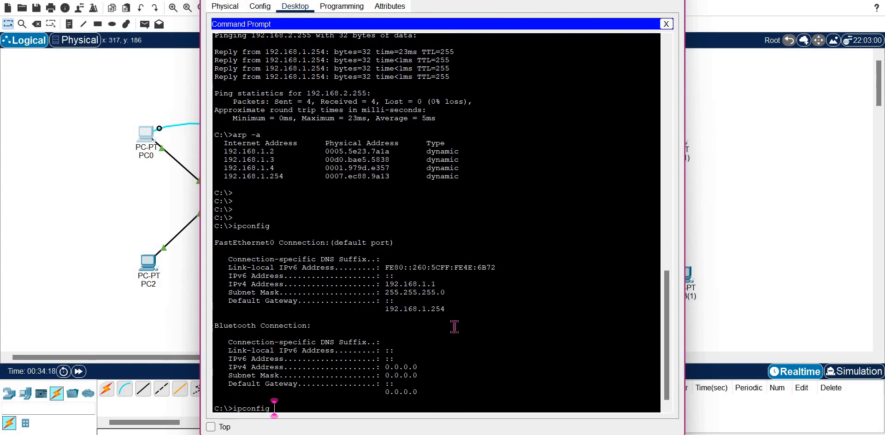
{"action": "type", "text": "/all"}
{"action": "key", "text": "Return"}
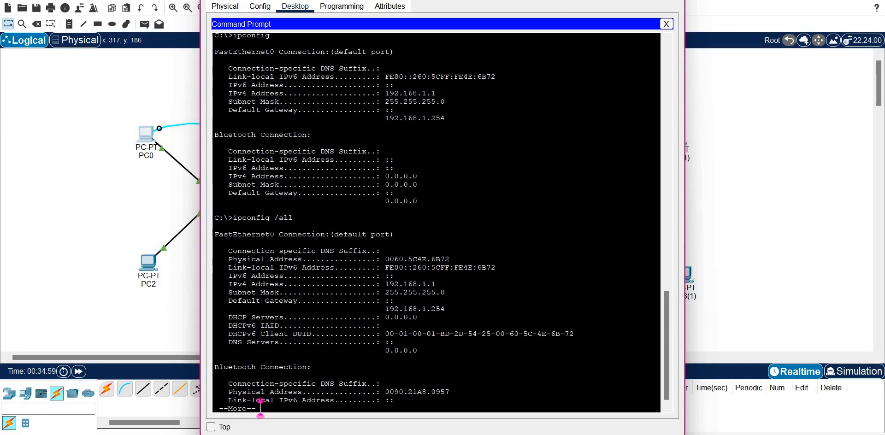
{"action": "left_click", "coordinate": [624, 2]}
Check the MAC address in Router0's FastEthernet0/0 interface settings.
{"action": "left_click", "coordinate": [409, 204]}
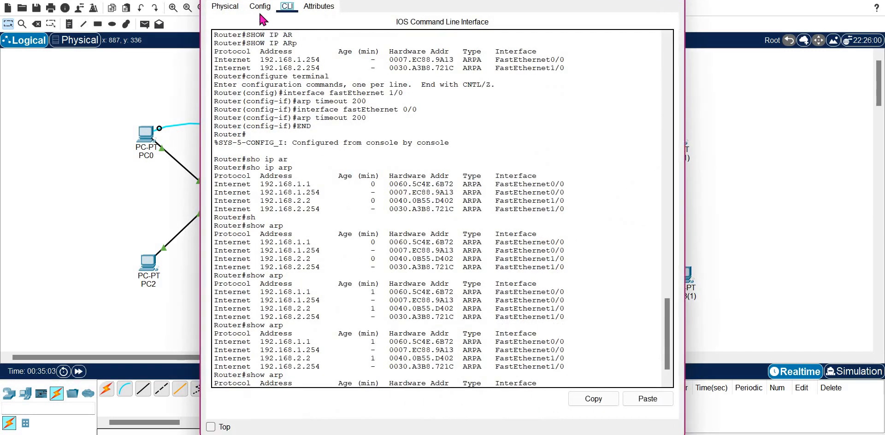
{"action": "left_click", "coordinate": [260, 6]}
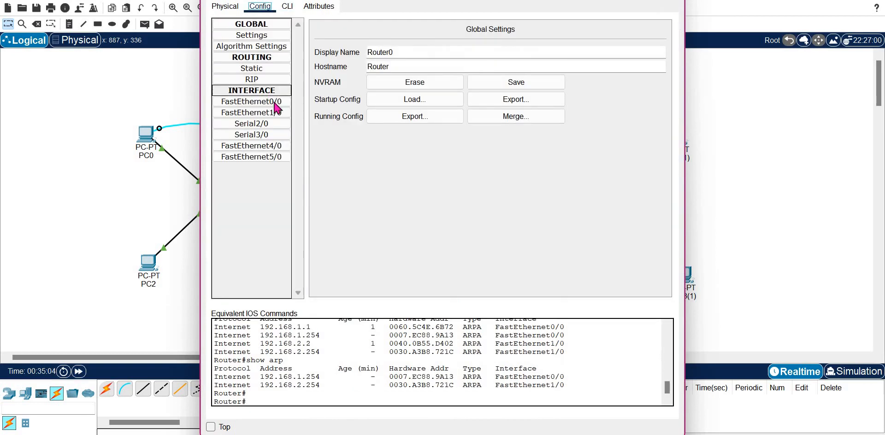
{"action": "left_click", "coordinate": [252, 101]}
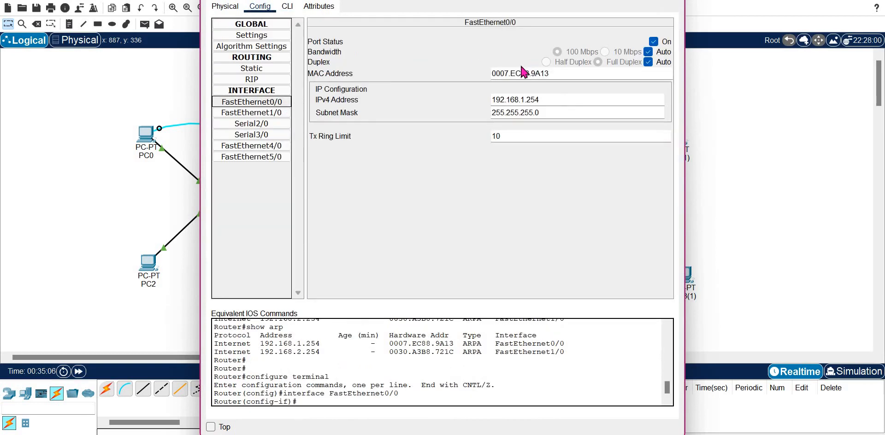
Return to Router0's command line and leave interface configuration mode with the end command.
{"action": "left_click", "coordinate": [292, 10]}
{"action": "key", "text": "Return"}
{"action": "key", "text": "Return"}
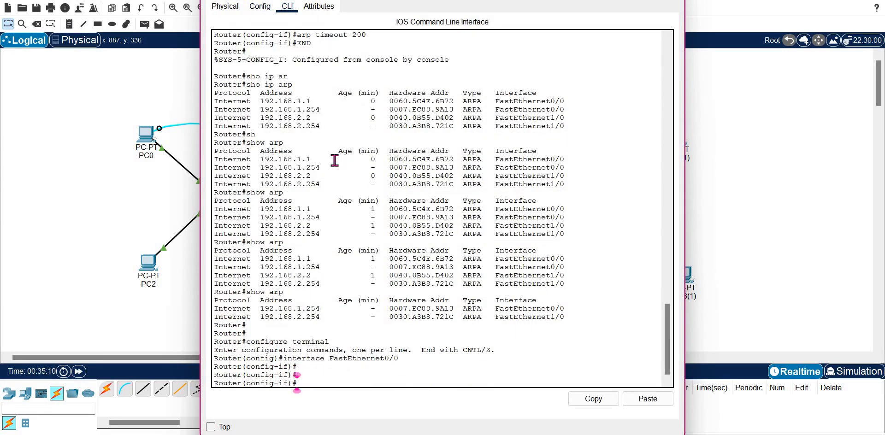
{"action": "type", "text": "end"}
{"action": "key", "text": "Return"}
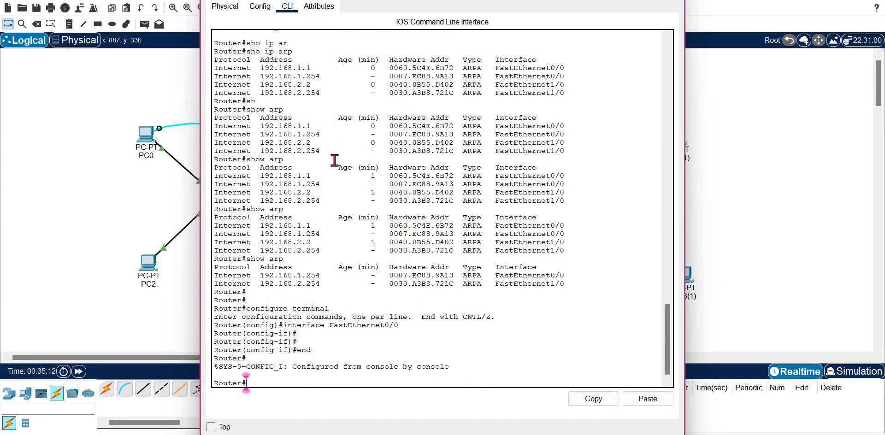
Run show ip interface fastEthernet 0/0 on Router0 and page through the full output.
{"action": "type", "text": "show ip in"}
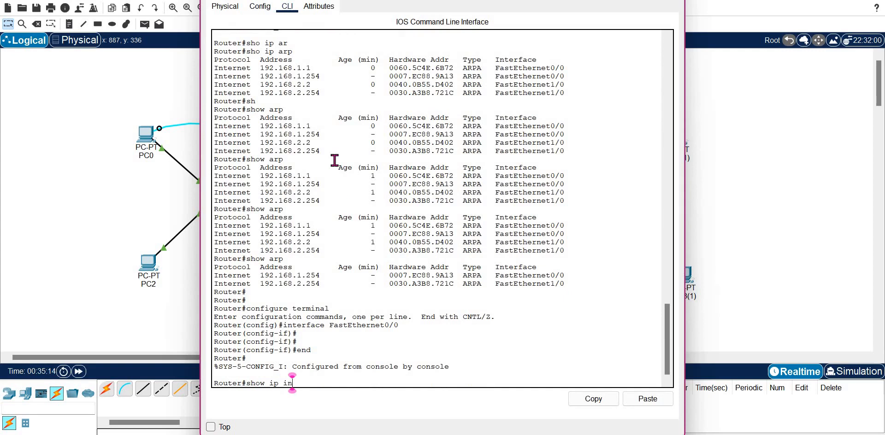
{"action": "key", "text": "Tab"}
{"action": "type", "text": "f"}
{"action": "key", "text": "Tab"}
{"action": "type", "text": "0/0"}
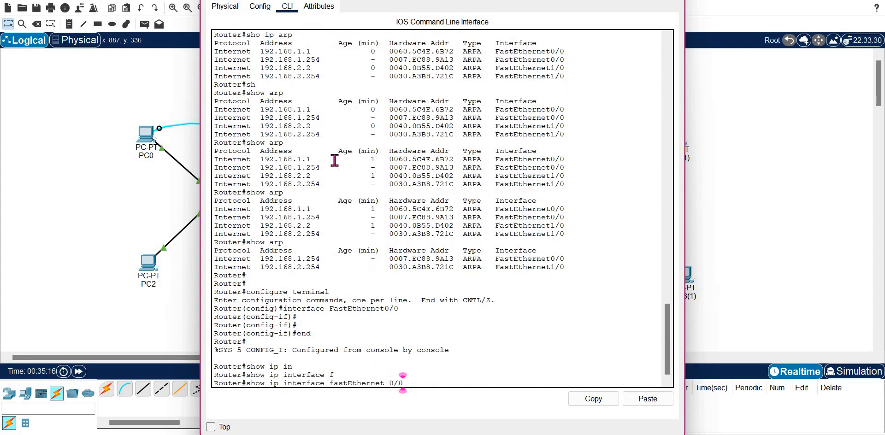
{"action": "key", "text": "Return"}
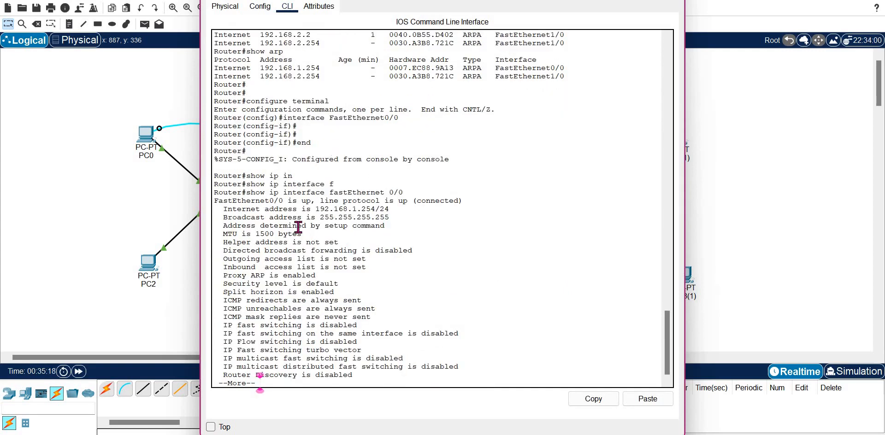
{"action": "key", "text": "space"}
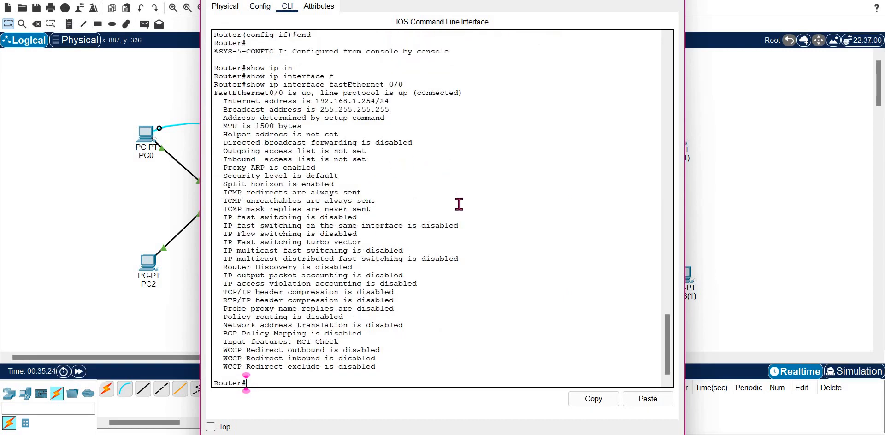
Run show ip interface brief on Router0 to view the summary of its interfaces.
{"action": "key", "text": "Up"}
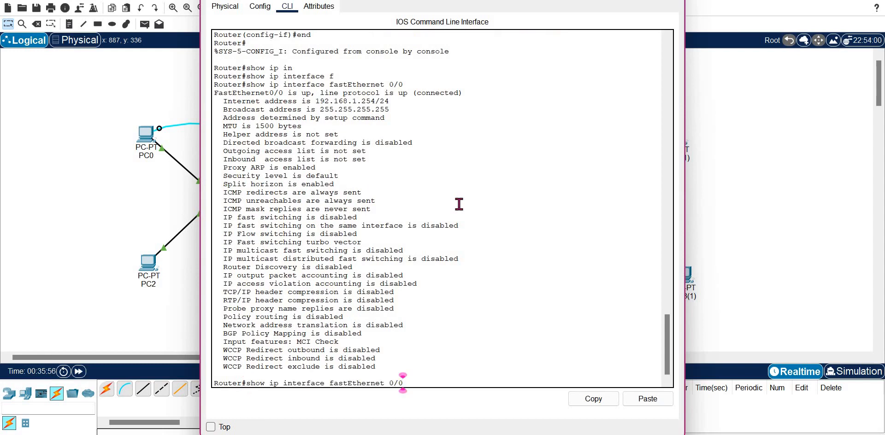
{"action": "key", "text": "BackSpace"}
{"action": "key", "text": "BackSpace"}
{"action": "key", "text": "BackSpace"}
{"action": "key", "text": "BackSpace"}
{"action": "key", "text": "BackSpace"}
{"action": "key", "text": "BackSpace"}
{"action": "key", "text": "BackSpace"}
{"action": "key", "text": "BackSpace"}
{"action": "key", "text": "BackSpace"}
{"action": "key", "text": "BackSpace"}
{"action": "key", "text": "BackSpace"}
{"action": "key", "text": "BackSpace"}
{"action": "key", "text": "BackSpace"}
{"action": "key", "text": "BackSpace"}
{"action": "key", "text": "BackSpace"}
{"action": "type", "text": "B"}
{"action": "key", "text": "Tab"}
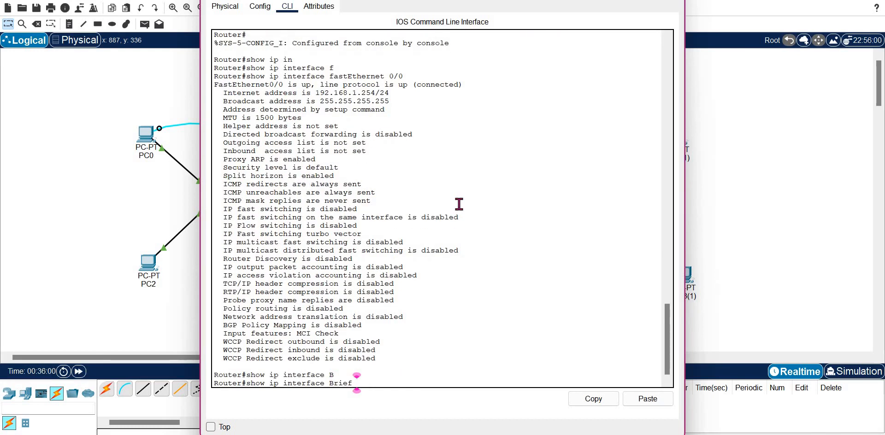
{"action": "key", "text": "Return"}
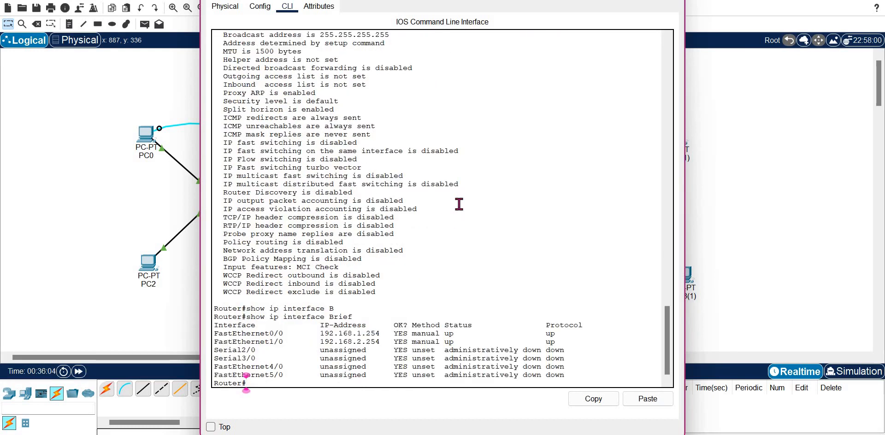
Run show interfaces on Router0 to read the hardware address and ARP timeout, then quit the paged output.
{"action": "type", "text": "SH"}
{"action": "key", "text": "Tab"}
{"action": "type", "text": "IN"}
{"action": "key", "text": "Tab"}
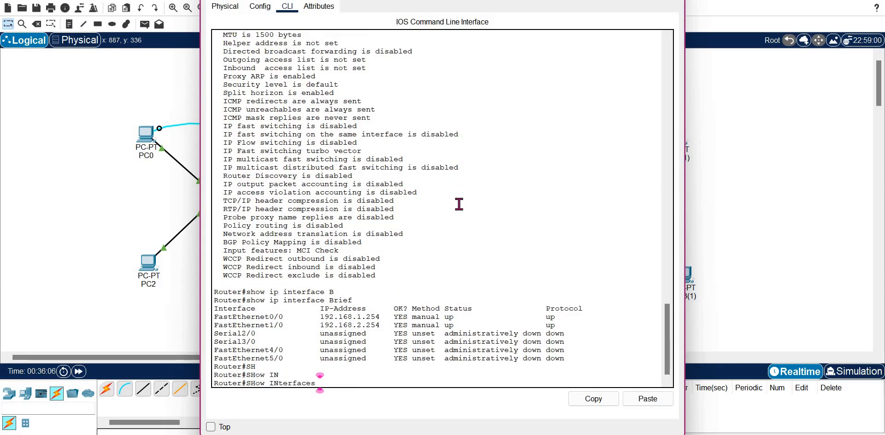
{"action": "key", "text": "Return"}
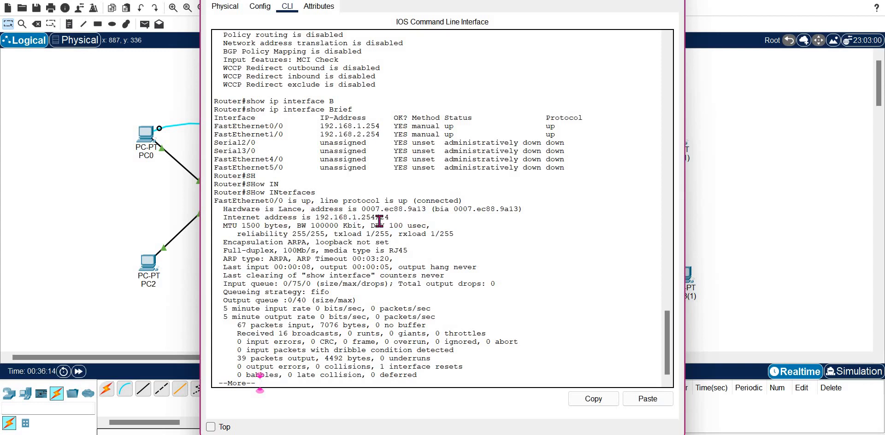
{"action": "key", "text": "q"}
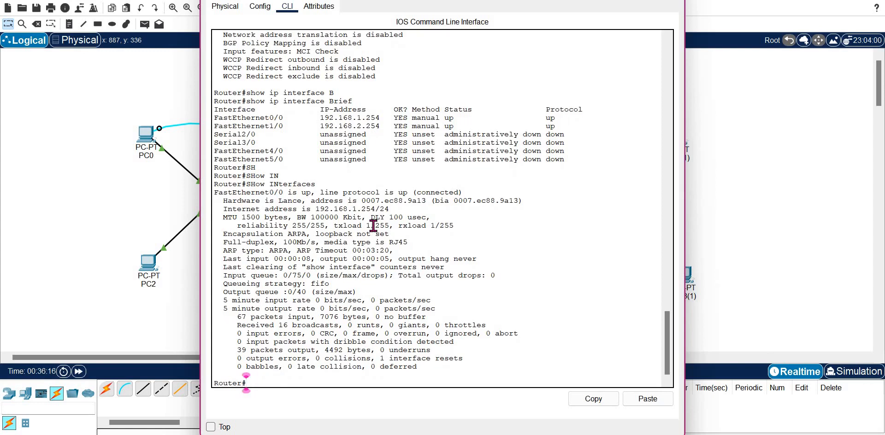
Run show interfaces FastEthernet 0/0 on Router0, page to the end of the output and close the router's window.
{"action": "key", "text": "Up"}
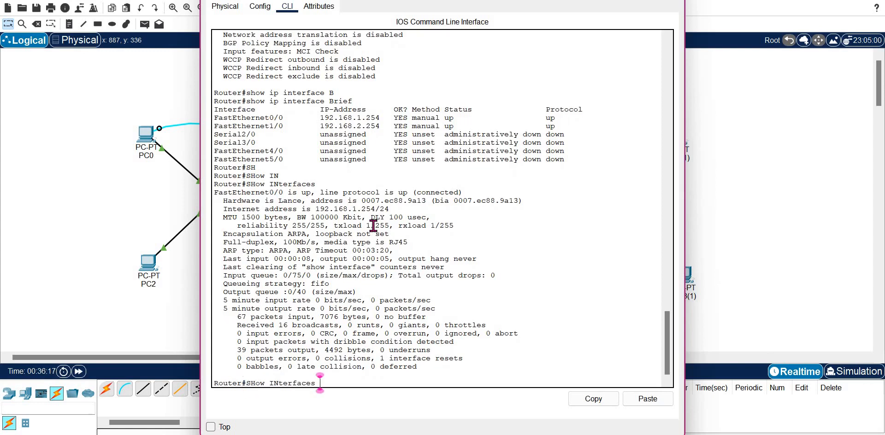
{"action": "type", "text": "F"}
{"action": "key", "text": "Tab"}
{"action": "type", "text": "0/0"}
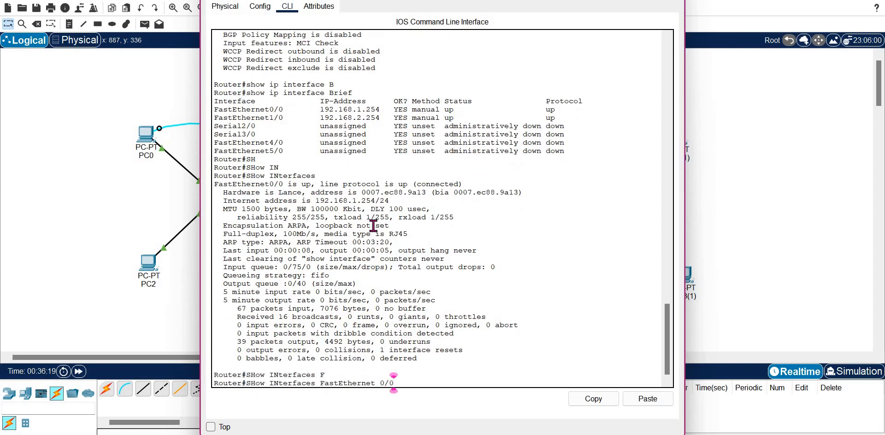
{"action": "key", "text": "Return"}
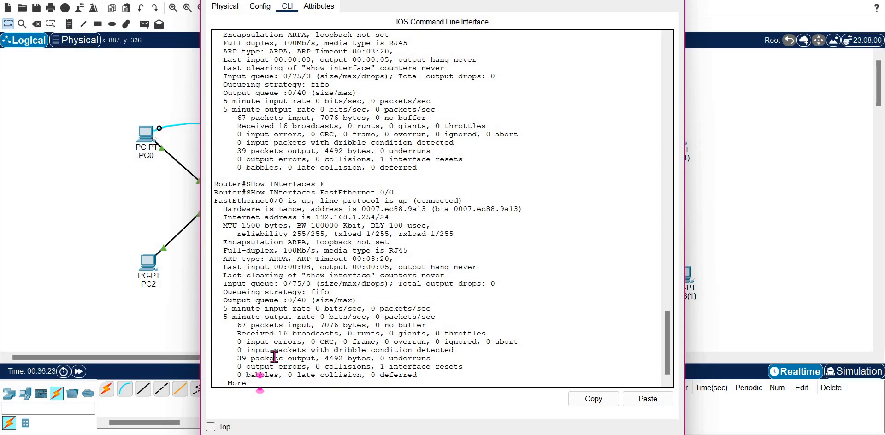
{"action": "key", "text": "space"}
{"action": "key", "text": "Up"}
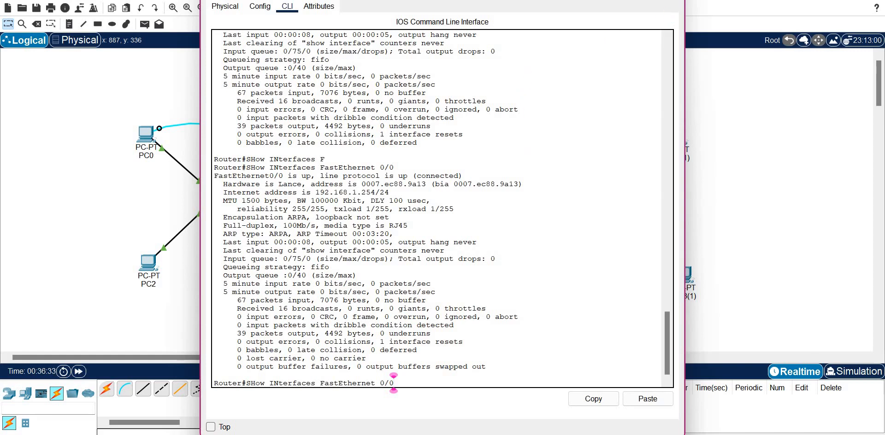
{"action": "left_click", "coordinate": [672, 0]}
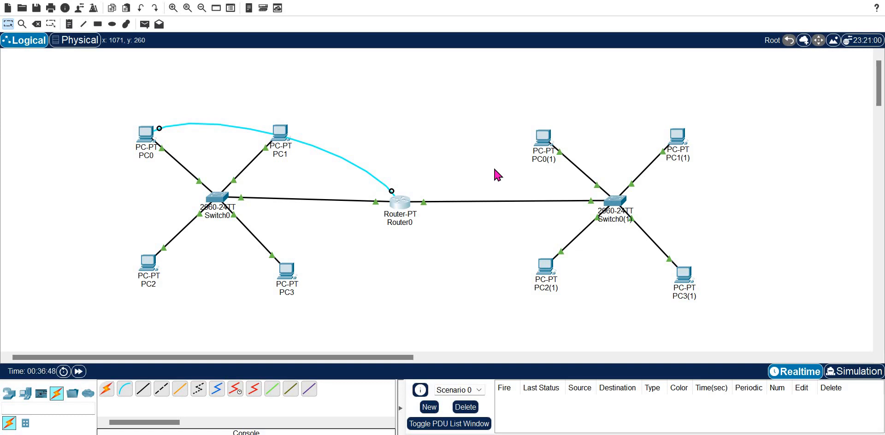
Inspect the ARP table of Switch0, then close it and leave inspect mode.
{"action": "left_click", "coordinate": [22, 24]}
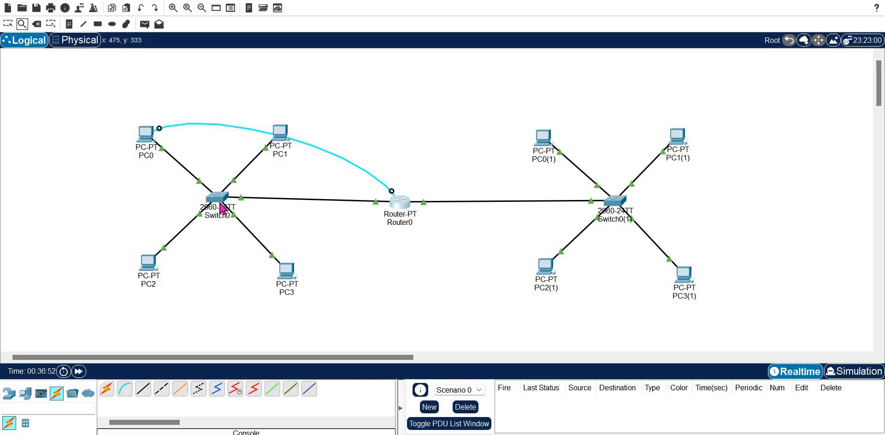
{"action": "left_click", "coordinate": [221, 204]}
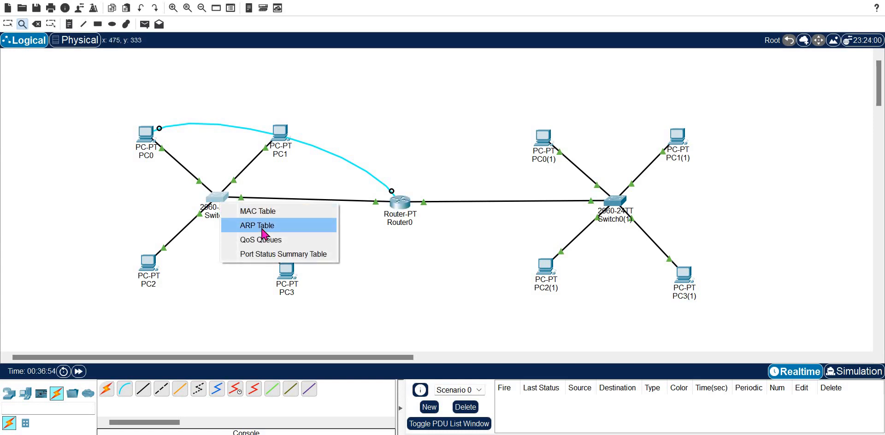
{"action": "left_click", "coordinate": [263, 233]}
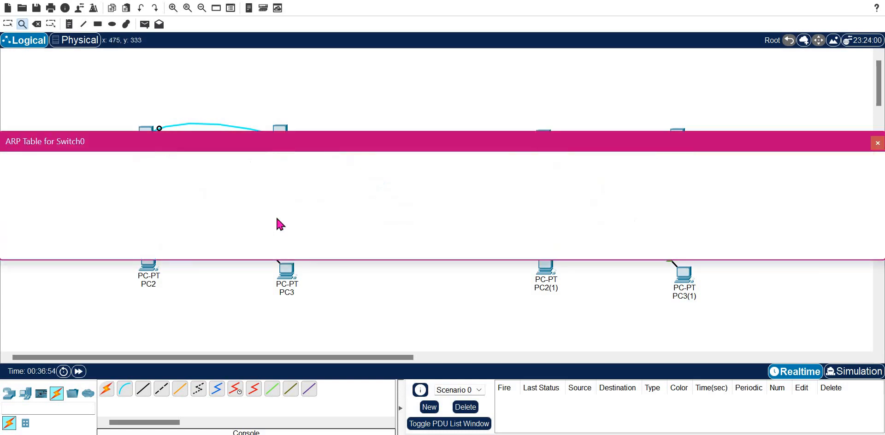
{"action": "left_click", "coordinate": [878, 144]}
{"action": "key", "text": "Escape"}
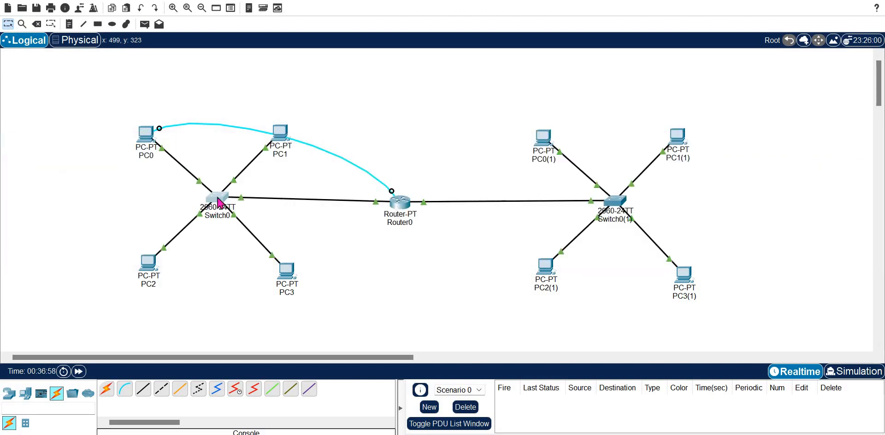
Open the command line of Switch0 and enter privileged EXEC mode.
{"action": "left_click", "coordinate": [217, 199]}
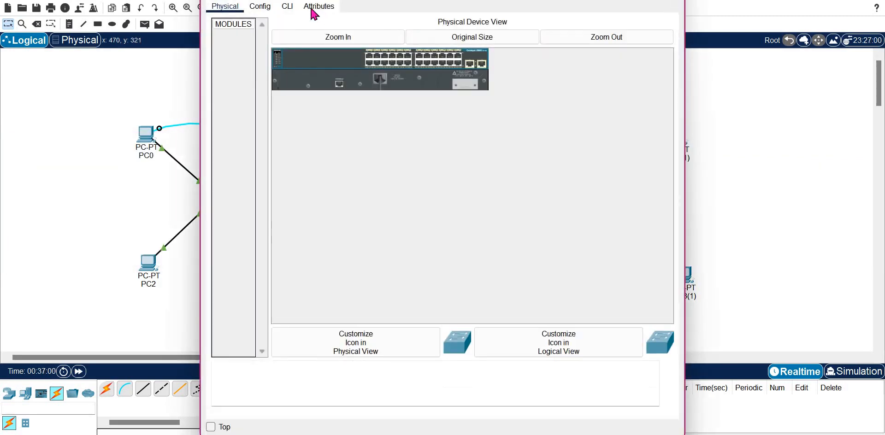
{"action": "left_click", "coordinate": [290, 8]}
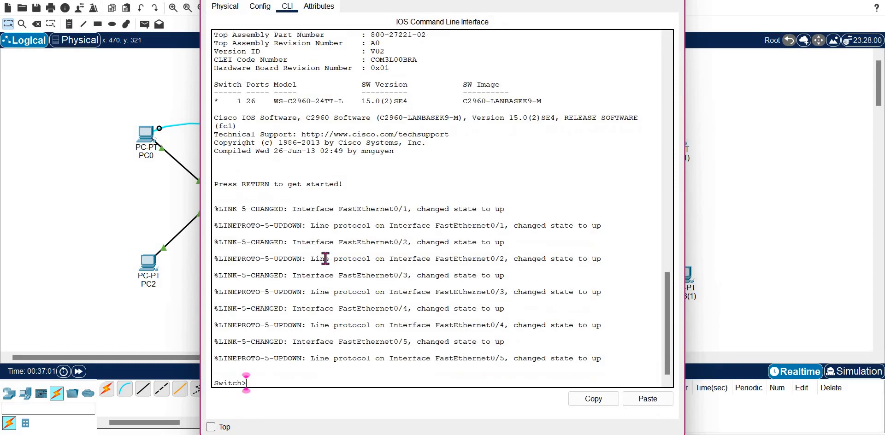
{"action": "key", "text": "Return"}
{"action": "type", "text": "EN"}
{"action": "key", "text": "Return"}
Run show arp on Switch0 to check its ARP entries, then close the switch's window.
{"action": "type", "text": "DHOW"}
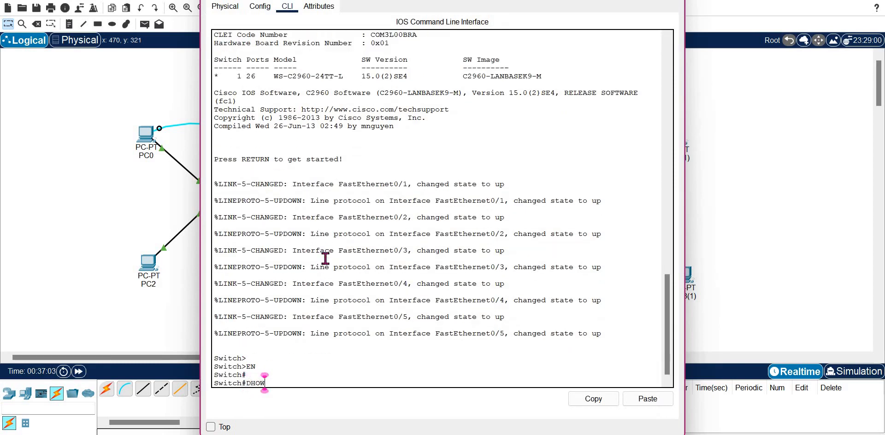
{"action": "key", "text": "Return"}
{"action": "type", "text": "SH"}
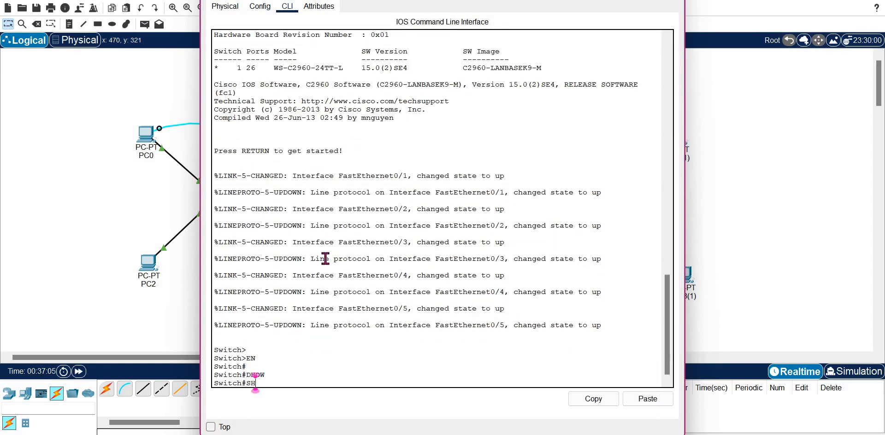
{"action": "type", "text": "O"}
{"action": "key", "text": "Tab"}
{"action": "type", "text": "A"}
{"action": "key", "text": "Tab"}
{"action": "type", "text": "RP"}
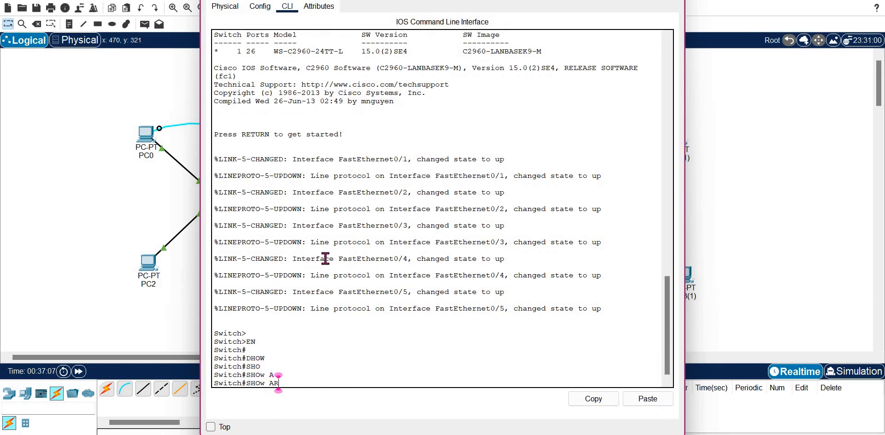
{"action": "key", "text": "Tab"}
{"action": "key", "text": "Tab"}
{"action": "key", "text": "Tab"}
{"action": "key", "text": "Return"}
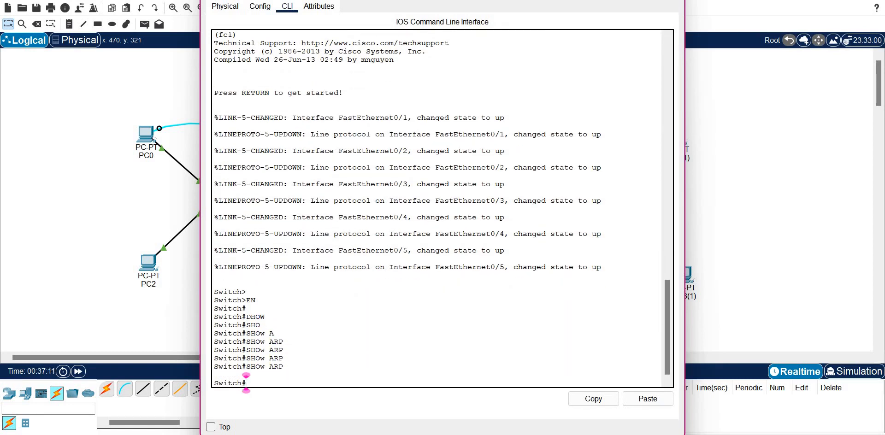
{"action": "left_click", "coordinate": [675, 0]}
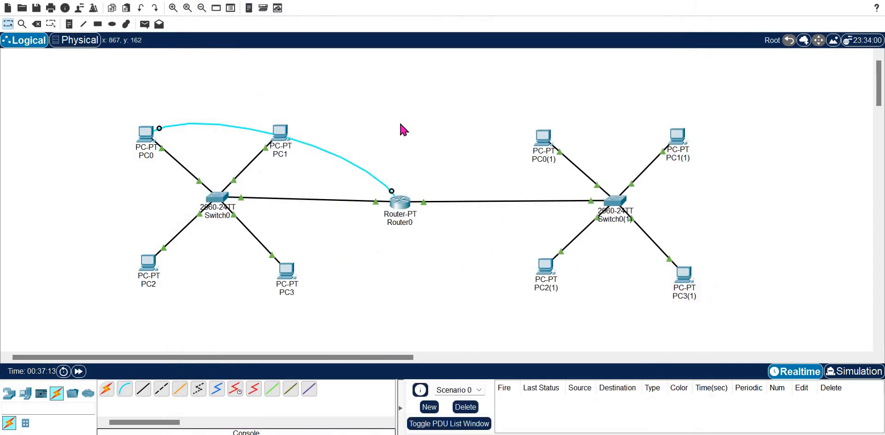